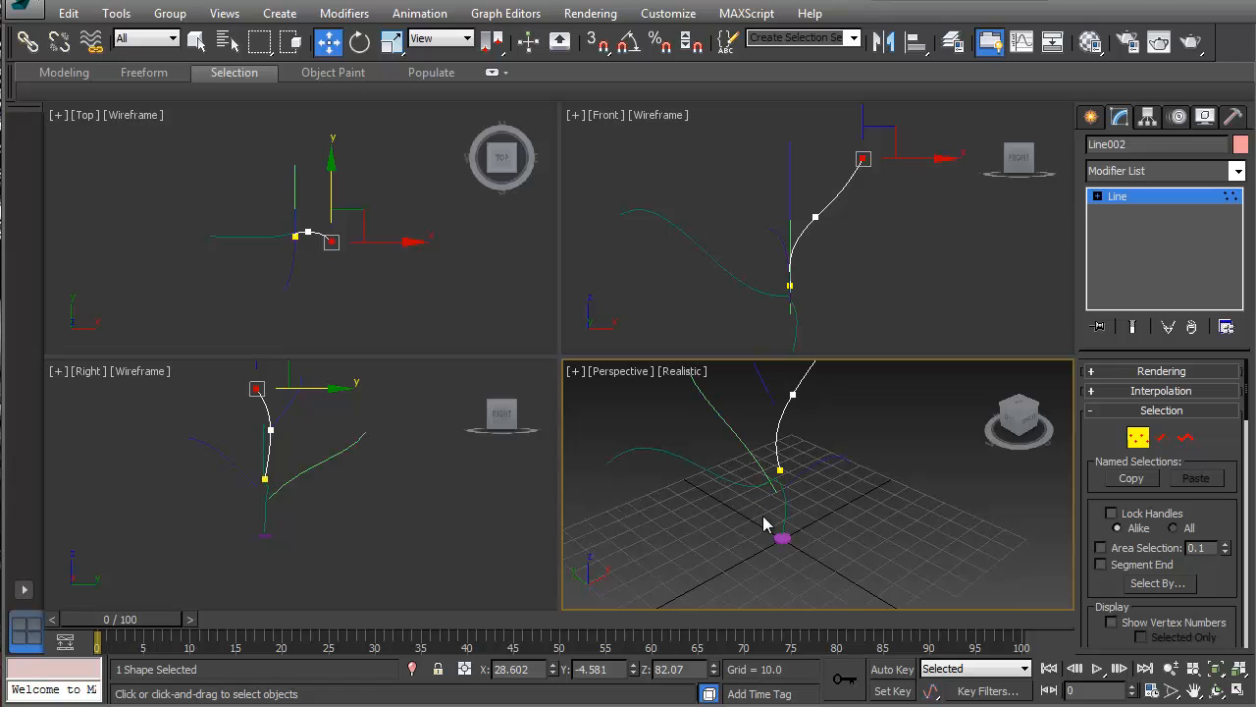
- Maximize the Perspective viewport and create a plane about 32 by 31 units on the ground beside the purple disc
key("alt+w")
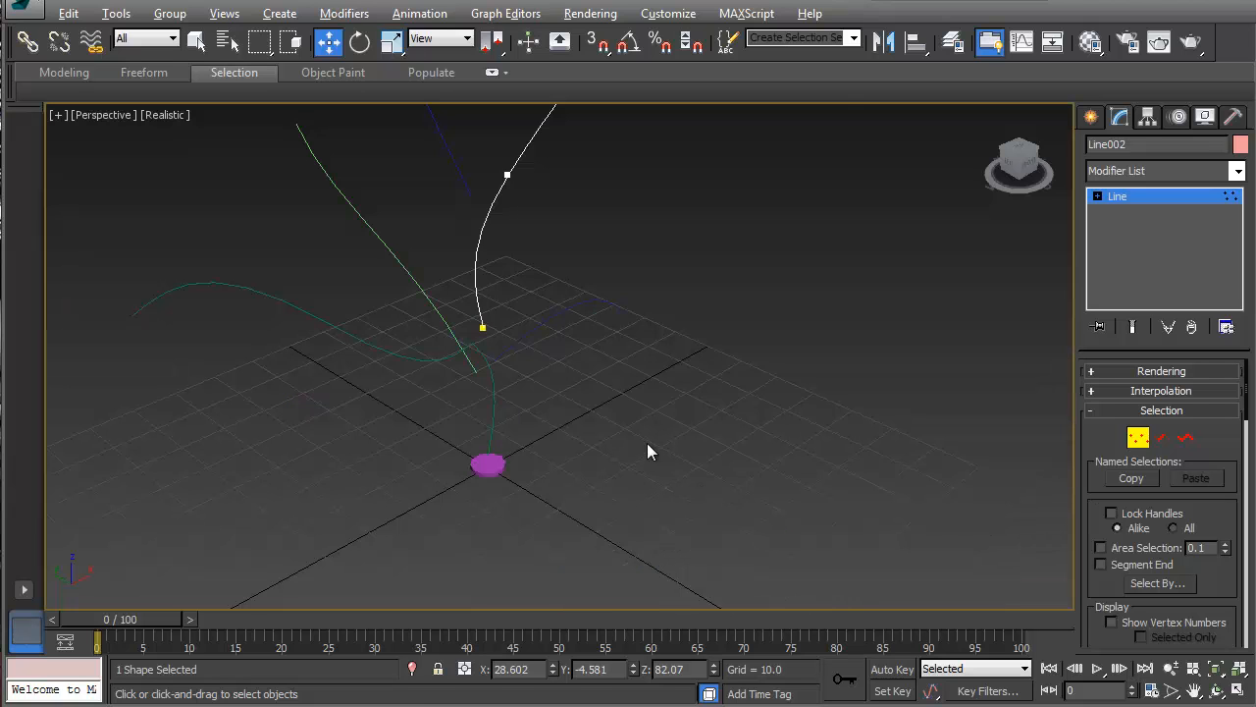
middle_click_drag(647, 442, 537, 484)
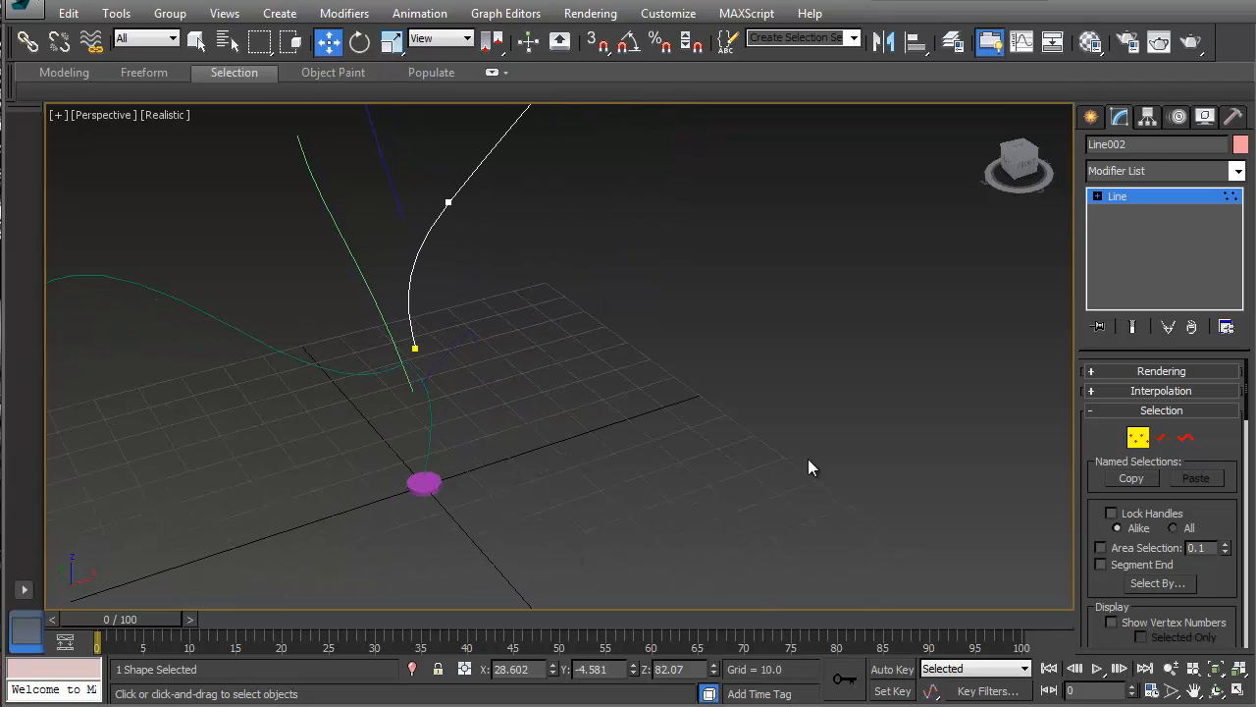
left_click(1097, 120)
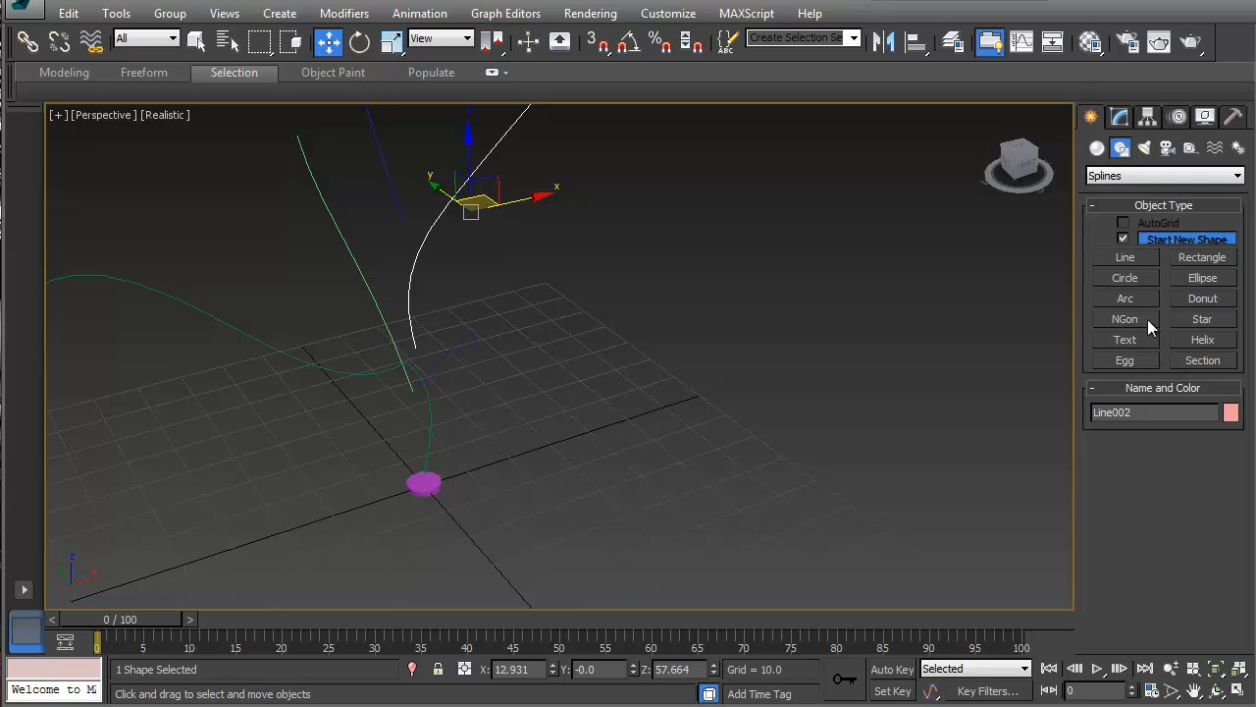
left_click(1098, 148)
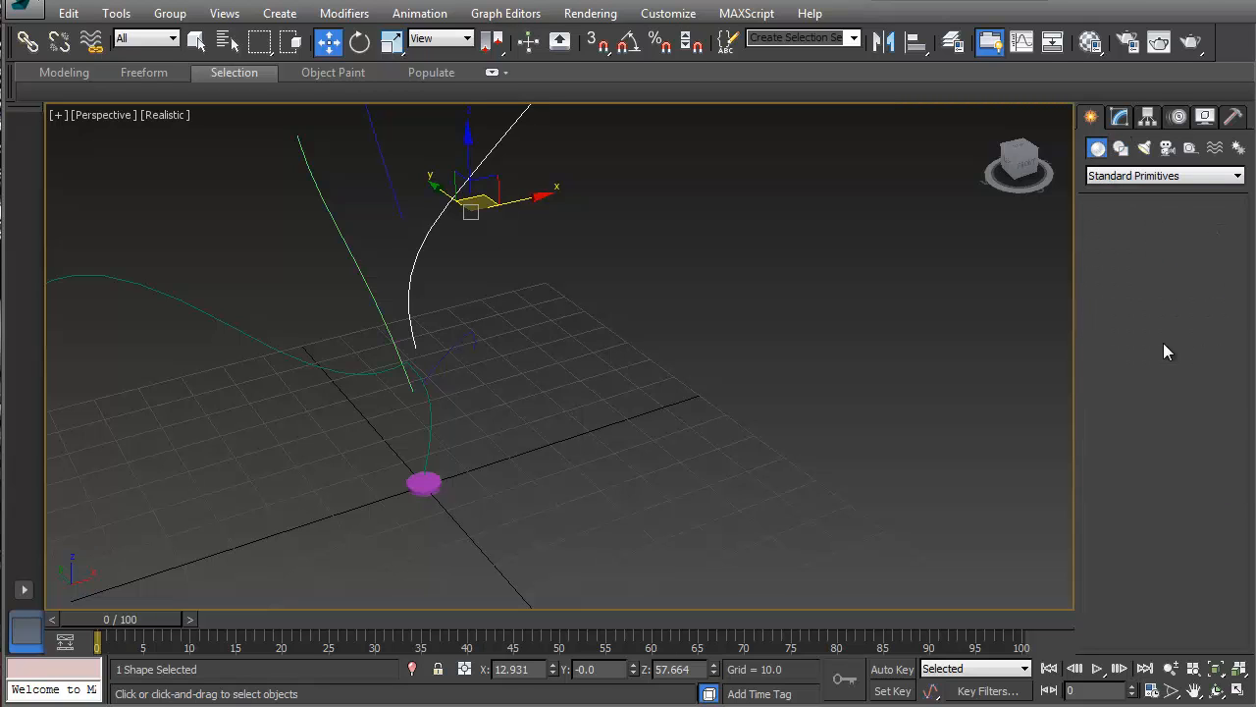
left_click(1203, 324)
left_click_drag(560, 471, 776, 501)
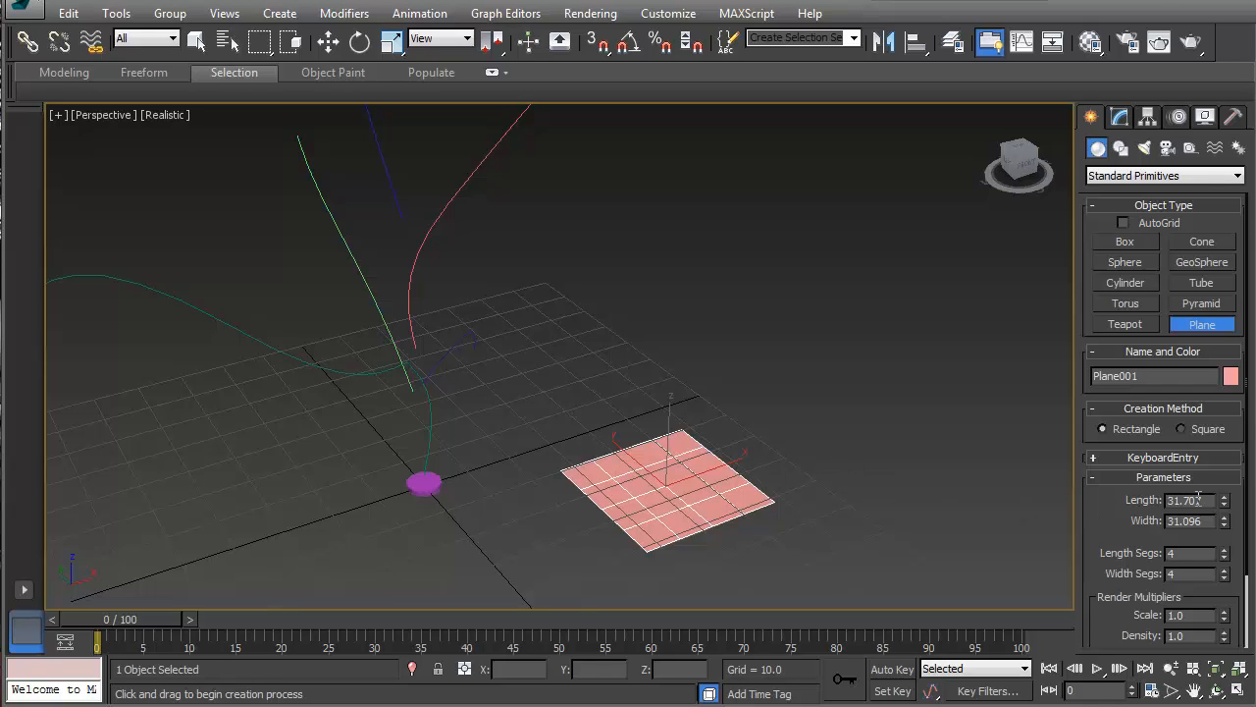
- Set the plane's length to 30
left_click_drag(1211, 500, 1083, 494)
type("30")
key("Tab")
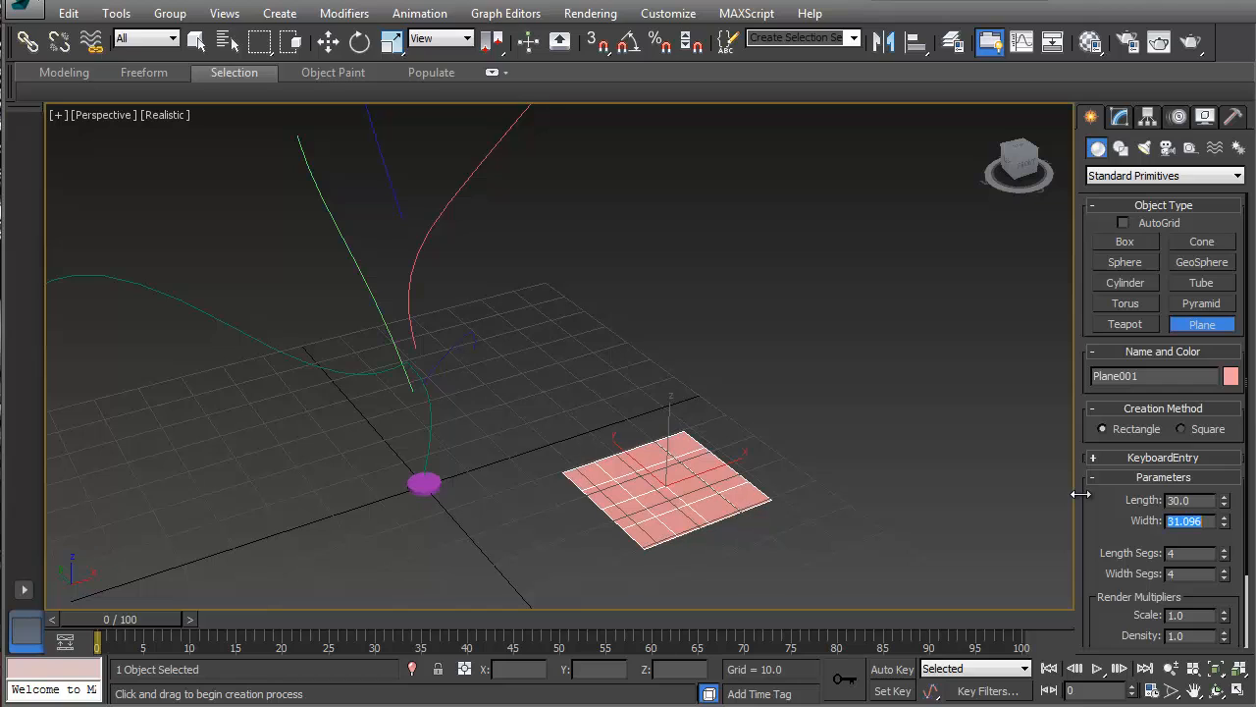
type("30")
type("m")
key("Return")
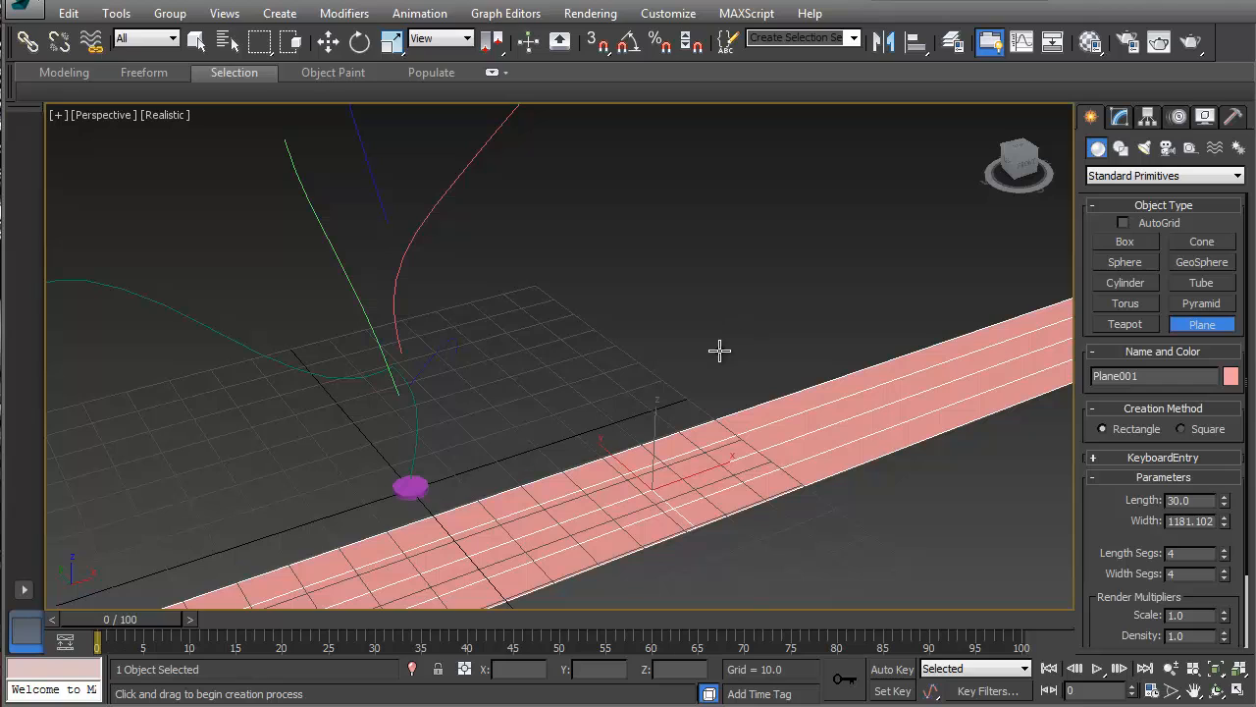
key("ctrl+z")
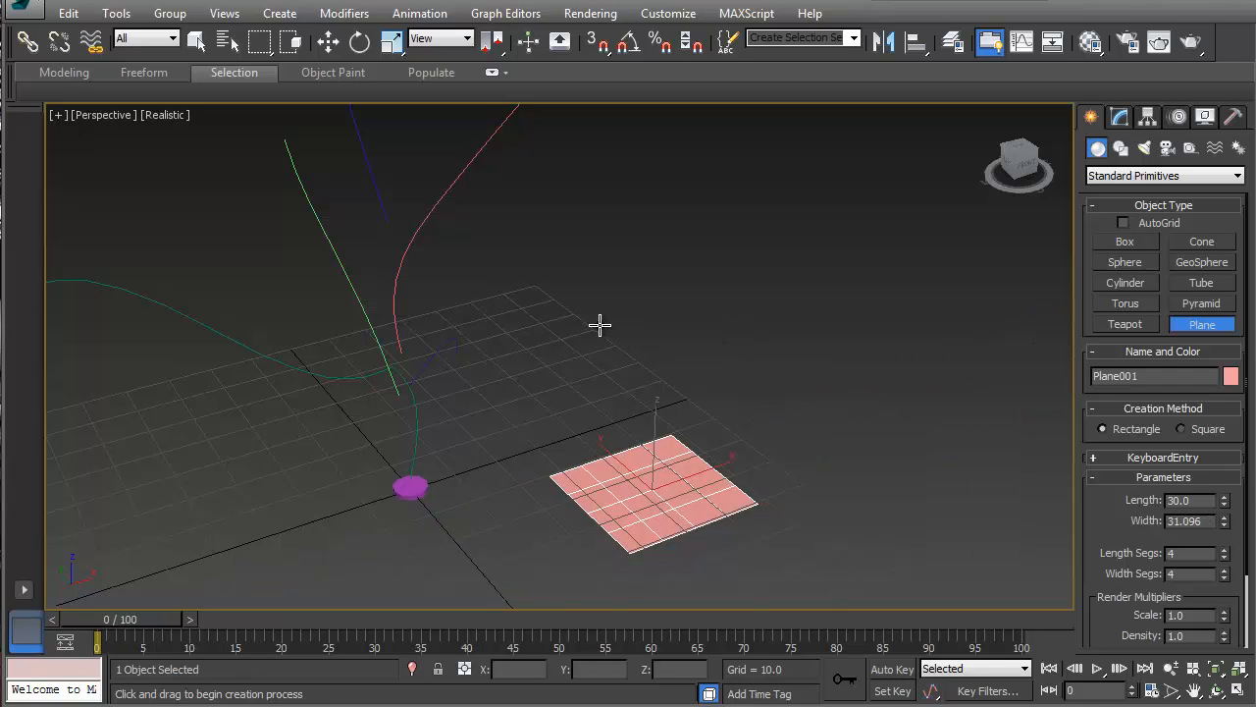
- Finish plane creation and inspect the test.tif bitmap used as the diffuse map of Material #25 in the Material Editor
key("w")
left_click(576, 391)
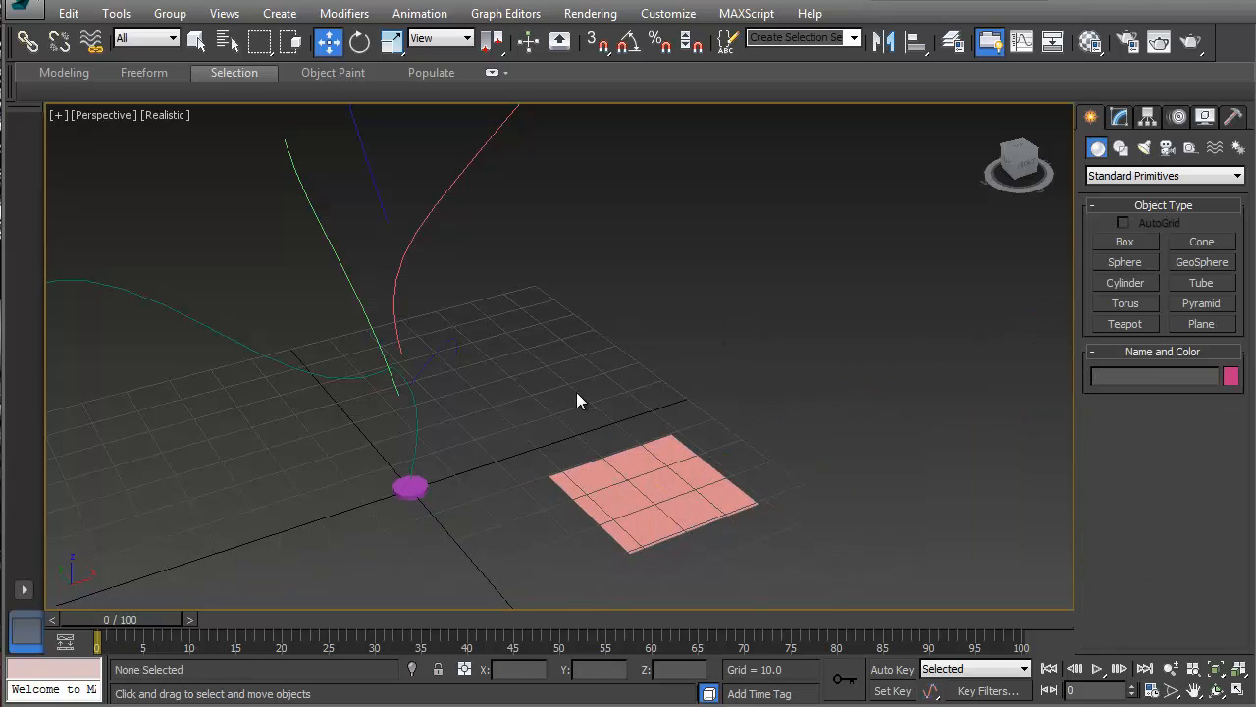
key("m")
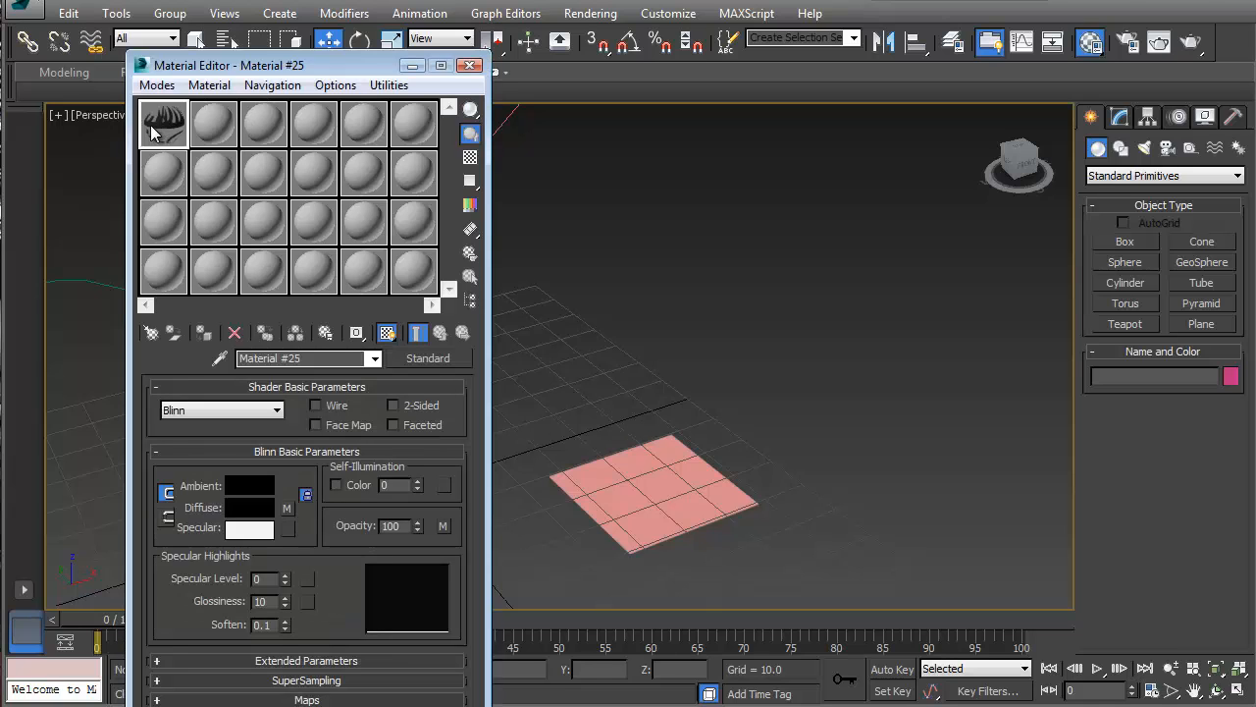
double_click(152, 132)
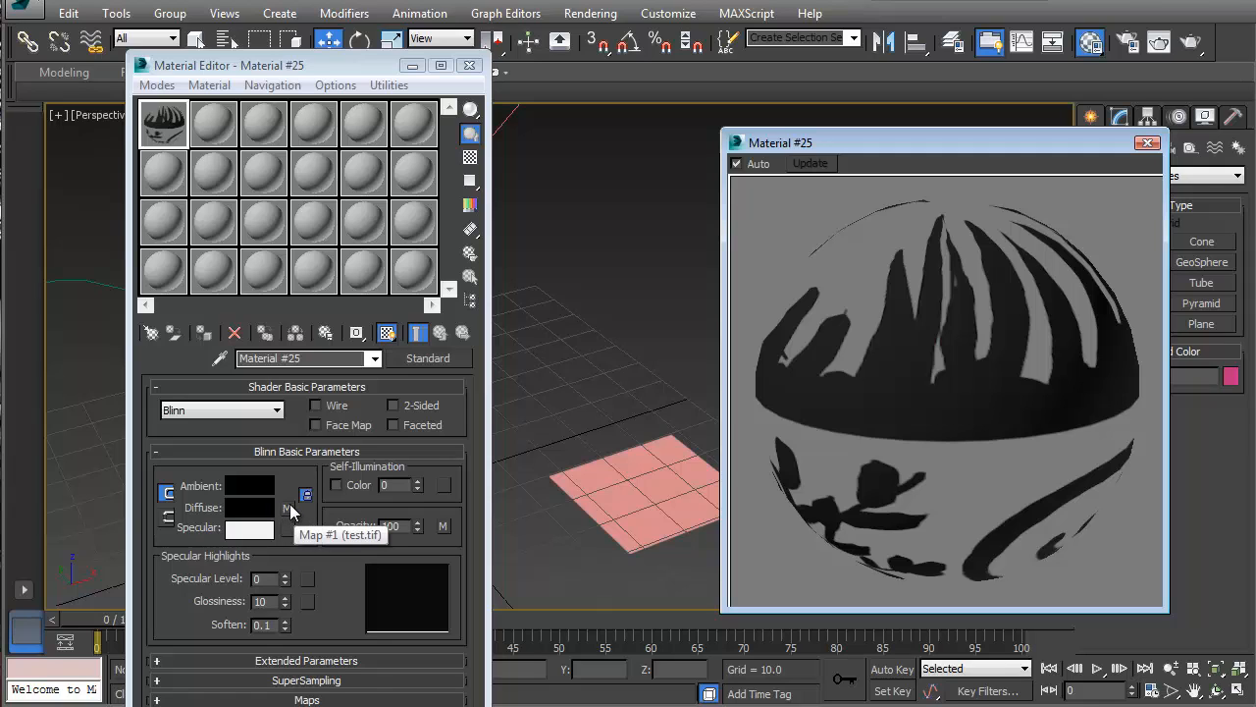
left_click(290, 506)
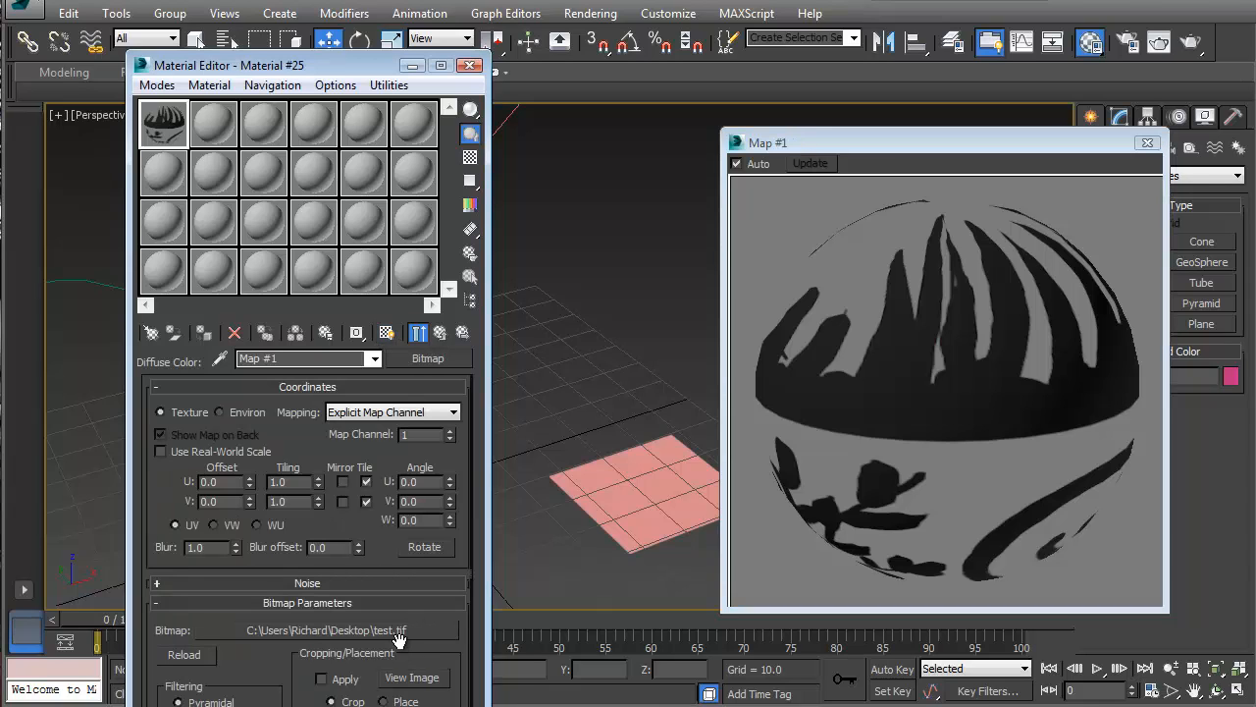
left_click(412, 678)
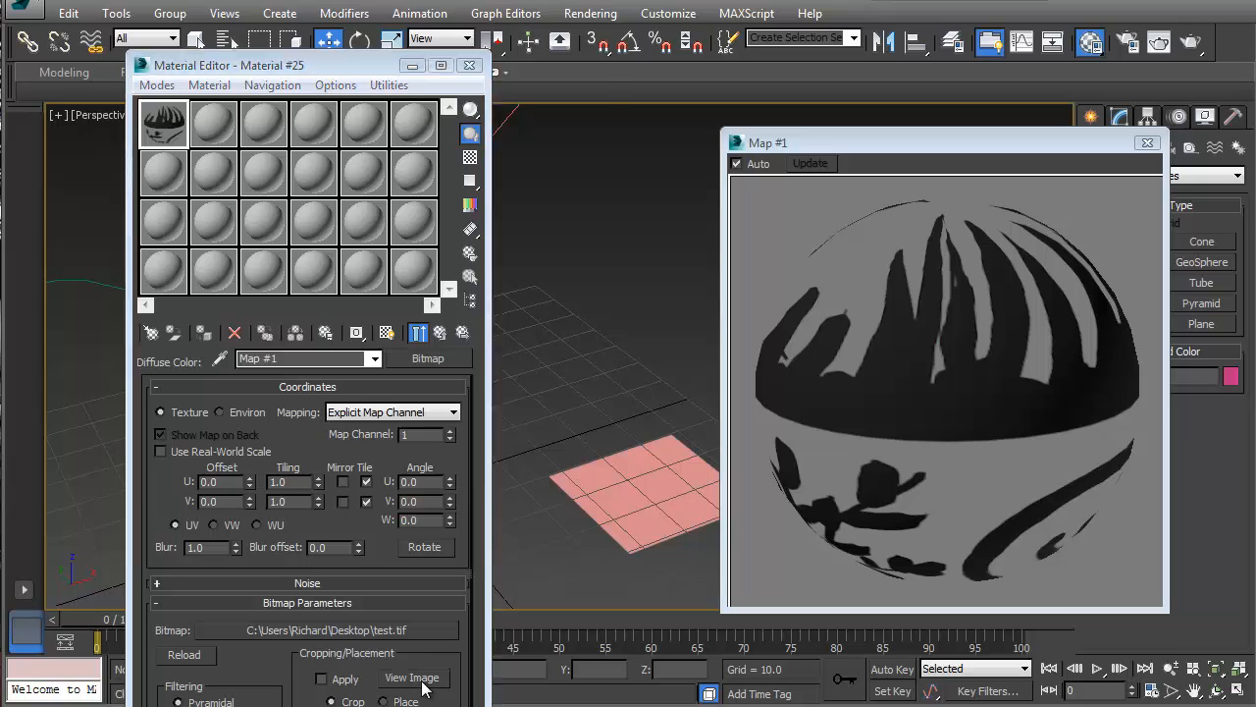
left_click_drag(301, 10, 822, 79)
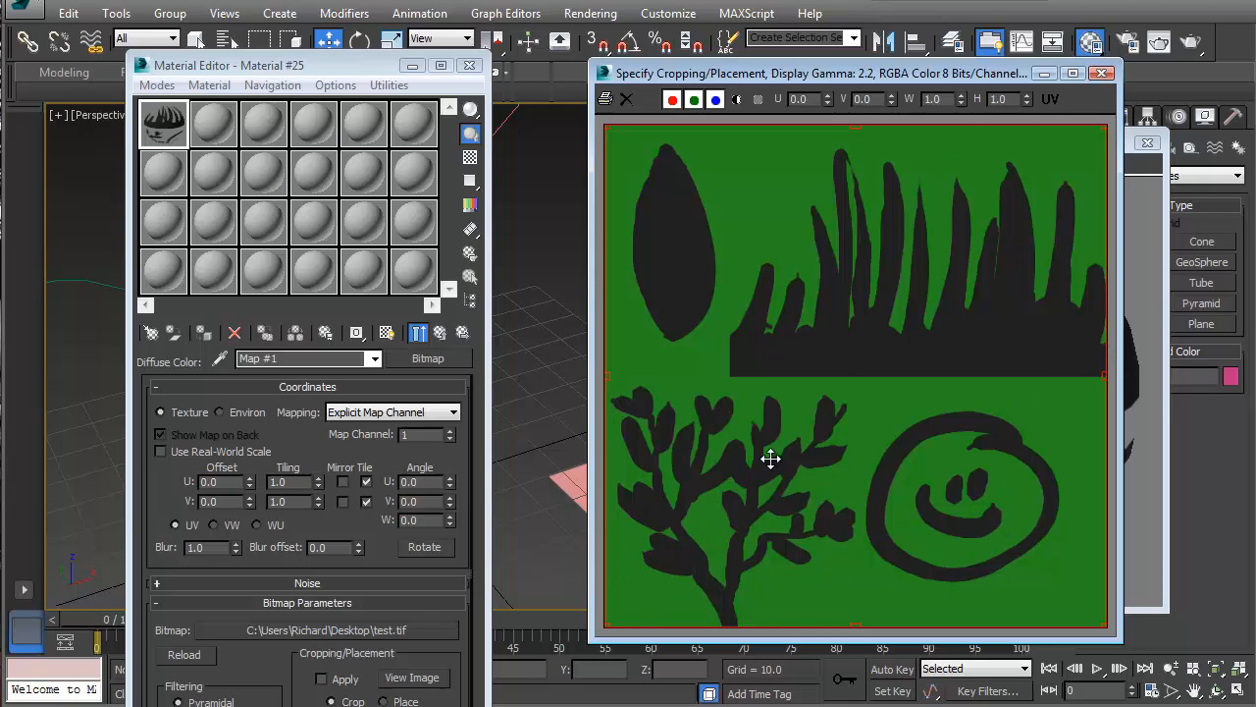
left_click(1102, 73)
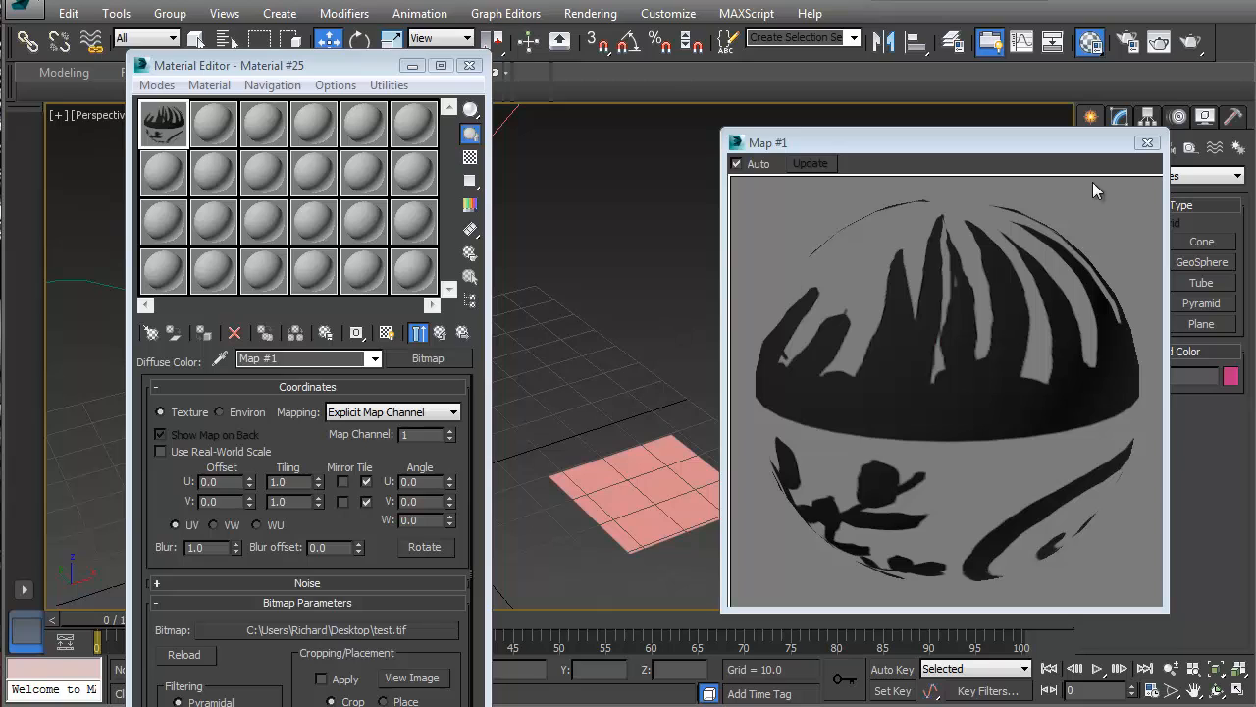
left_click(1148, 143)
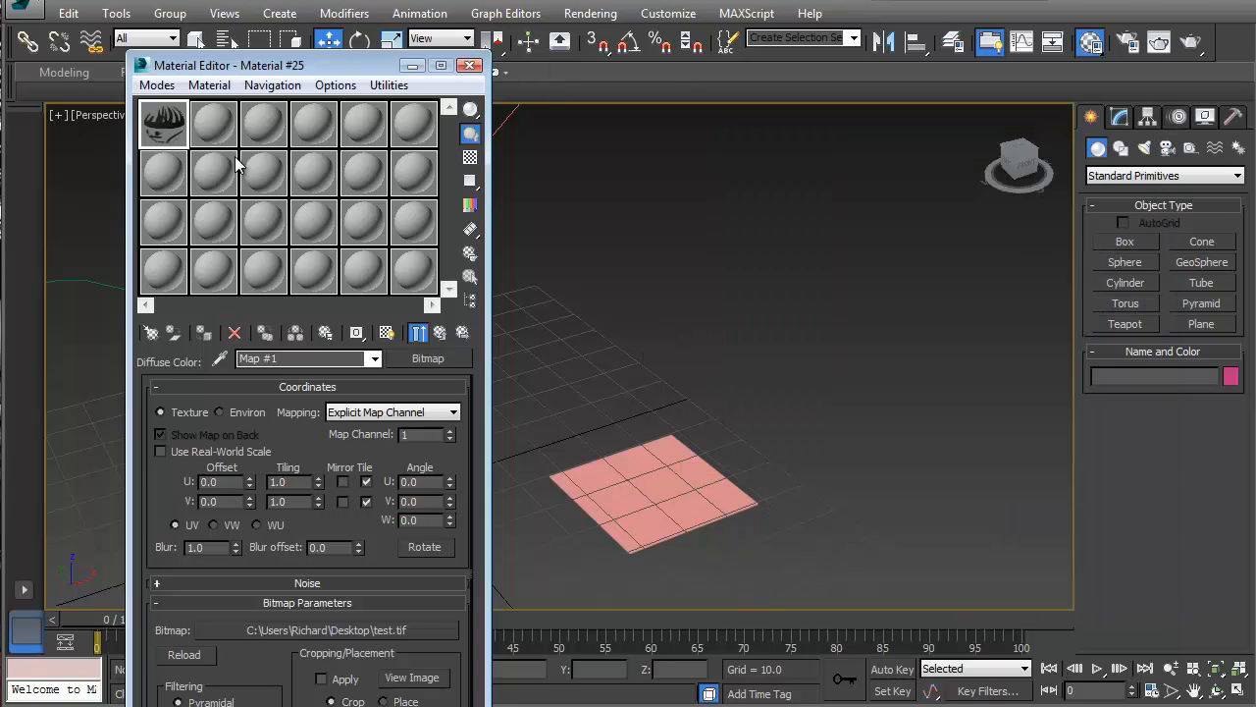
- Apply Material #25 to the plane and hide the viewport grid
left_click_drag(172, 137, 665, 521)
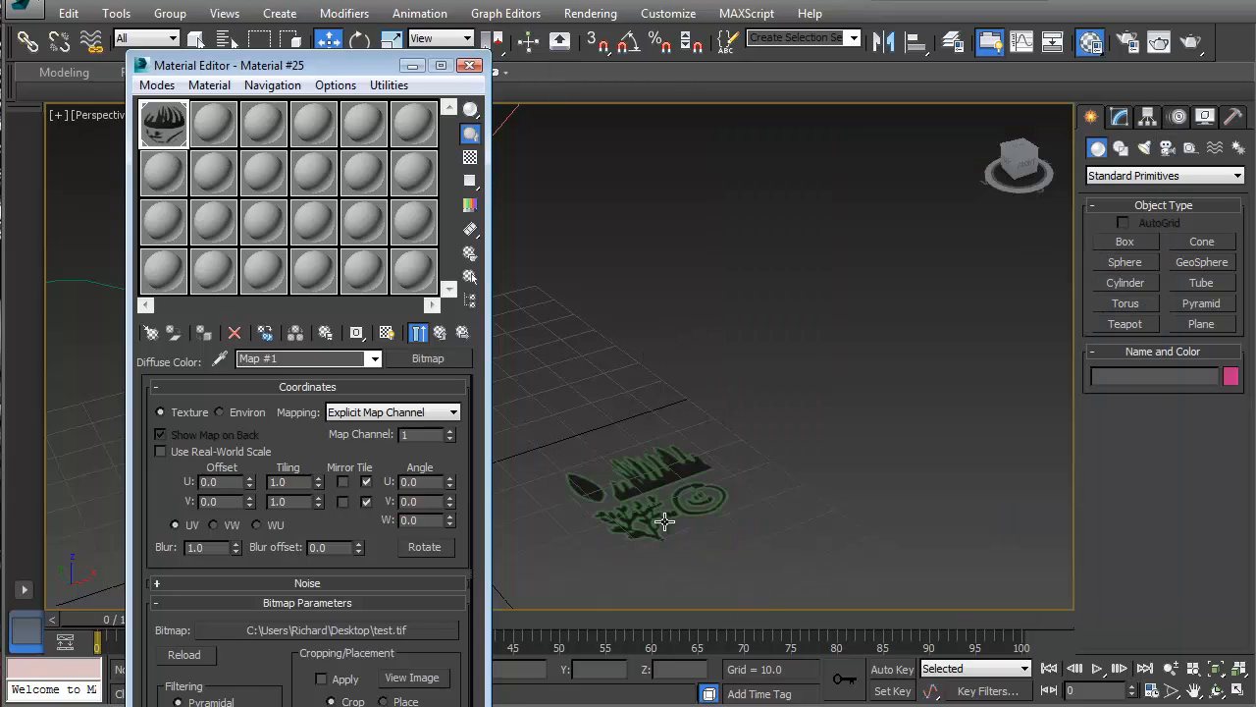
left_click(475, 68)
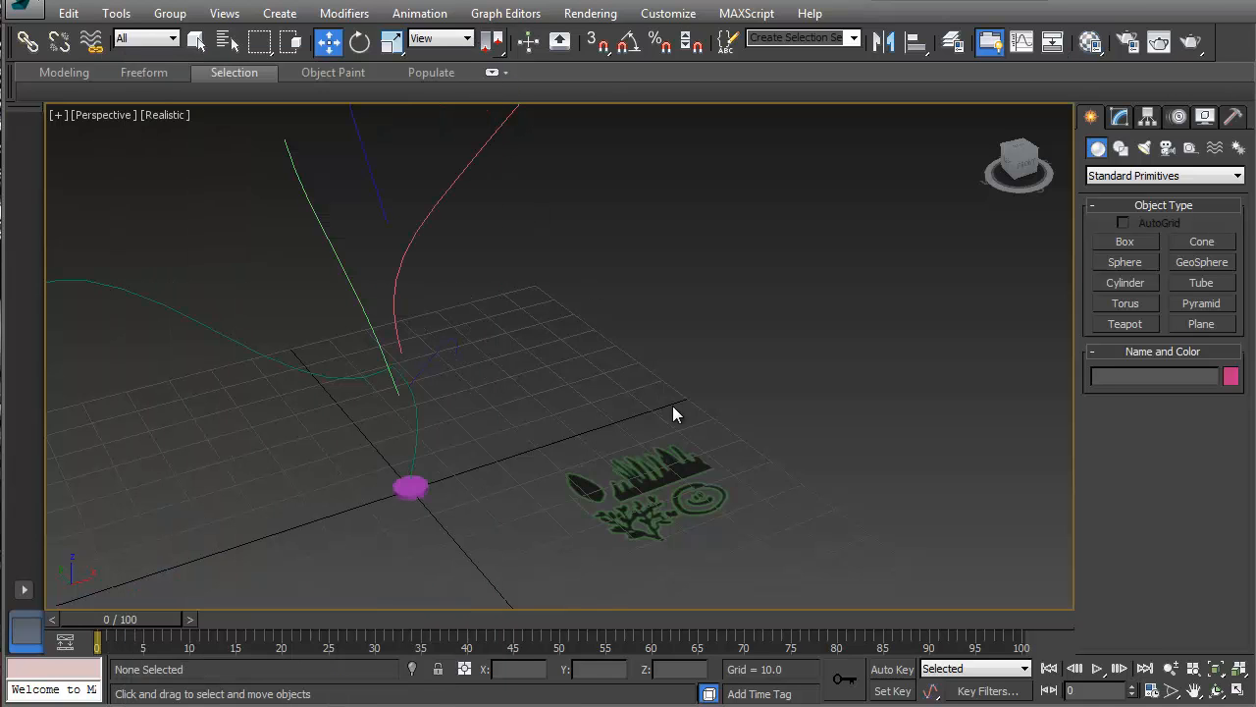
scroll(619, 442, "up", 3)
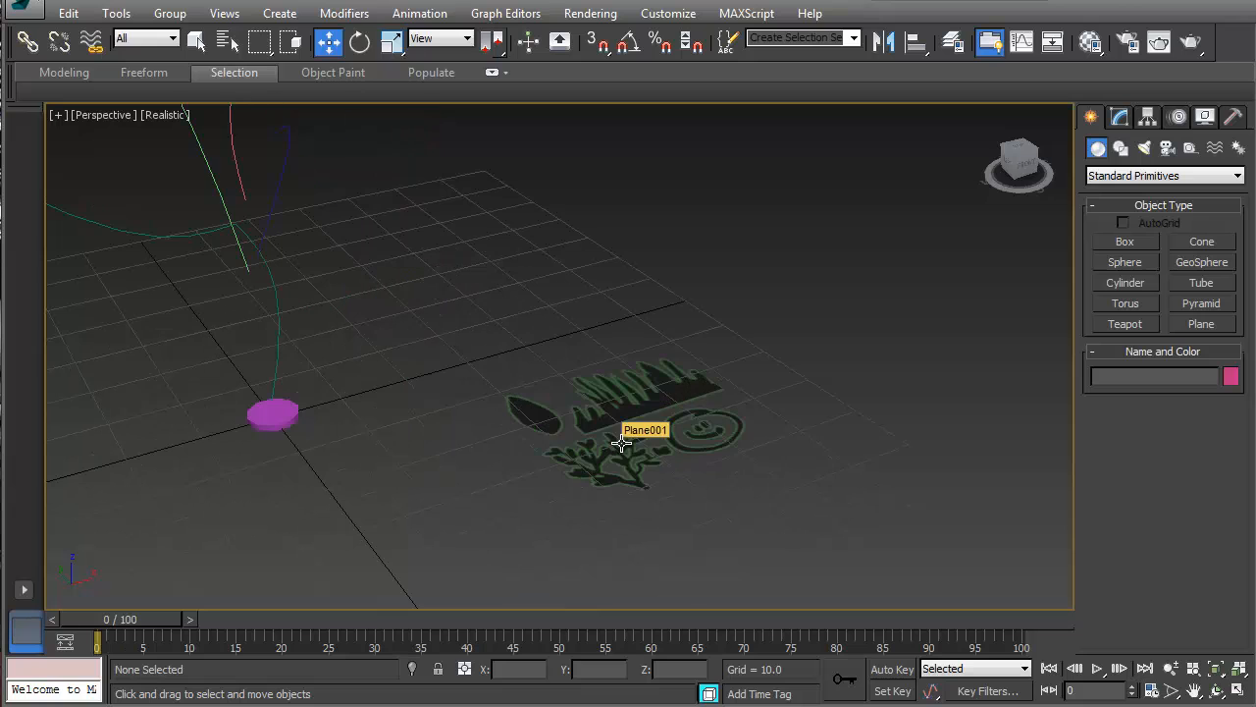
key("g")
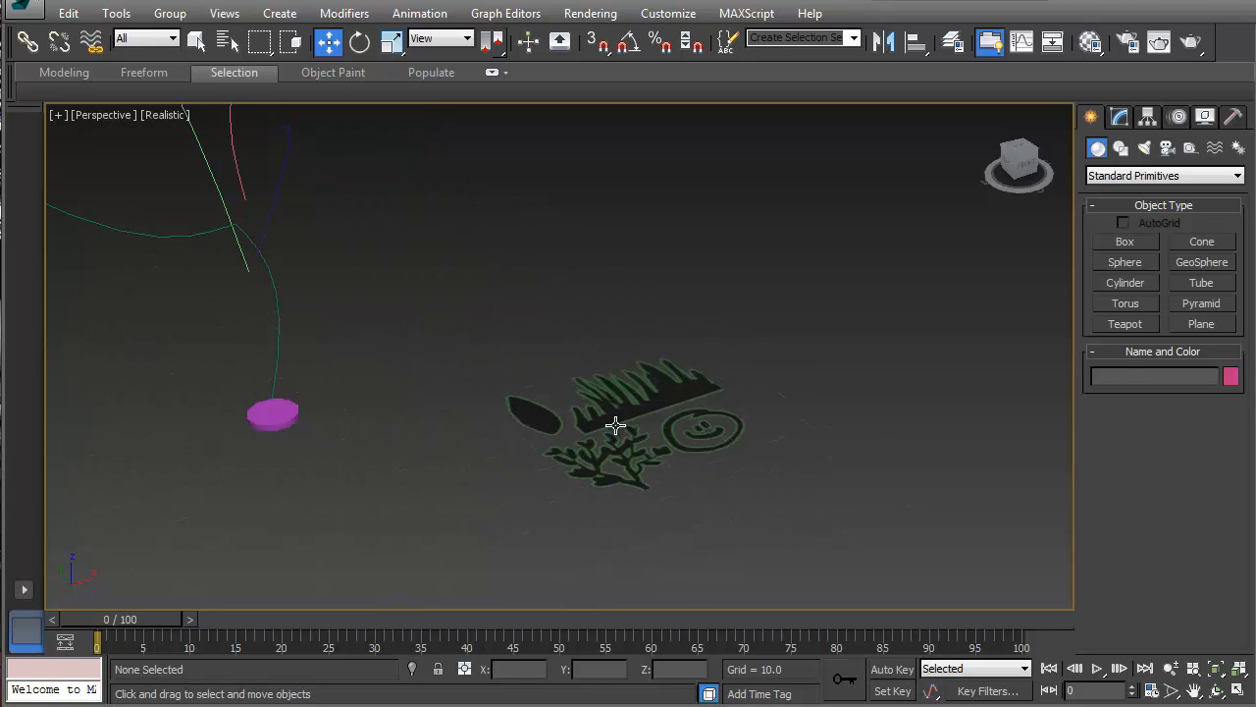
- Convert the textured plane to an Editable Poly
left_click(610, 423)
middle_click_drag(655, 442, 600, 503, "alt")
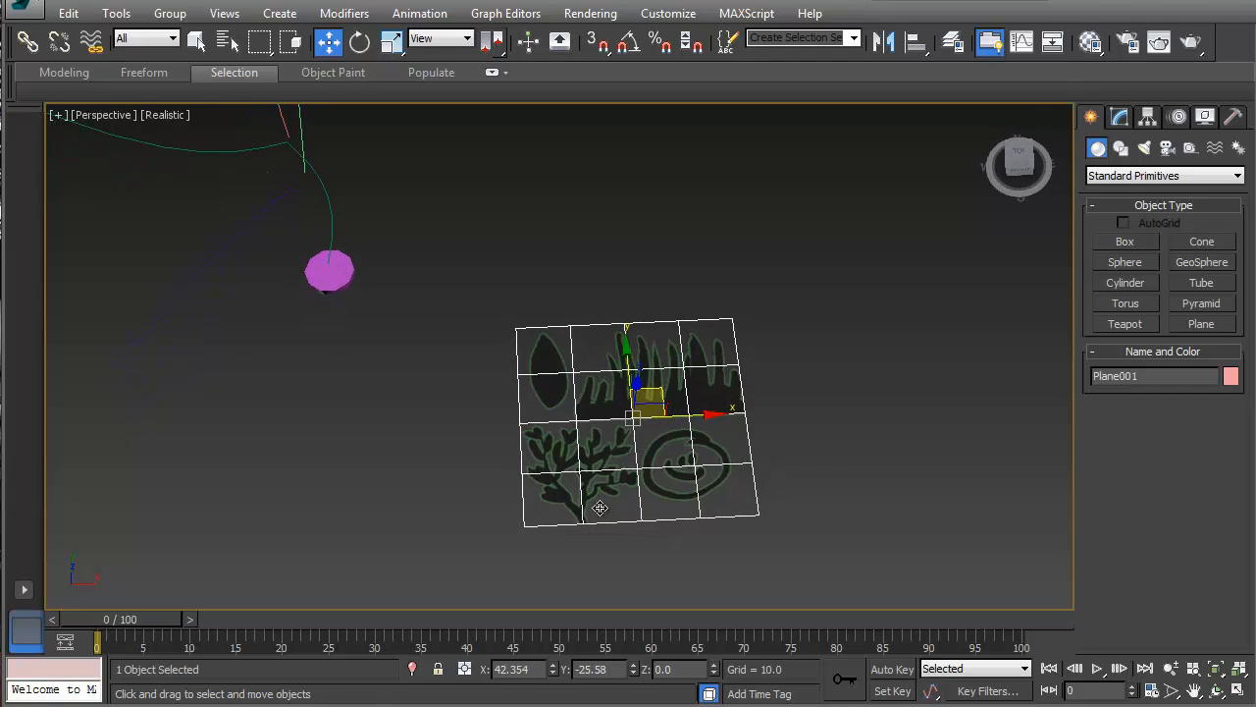
middle_click_drag(592, 439, 569, 428)
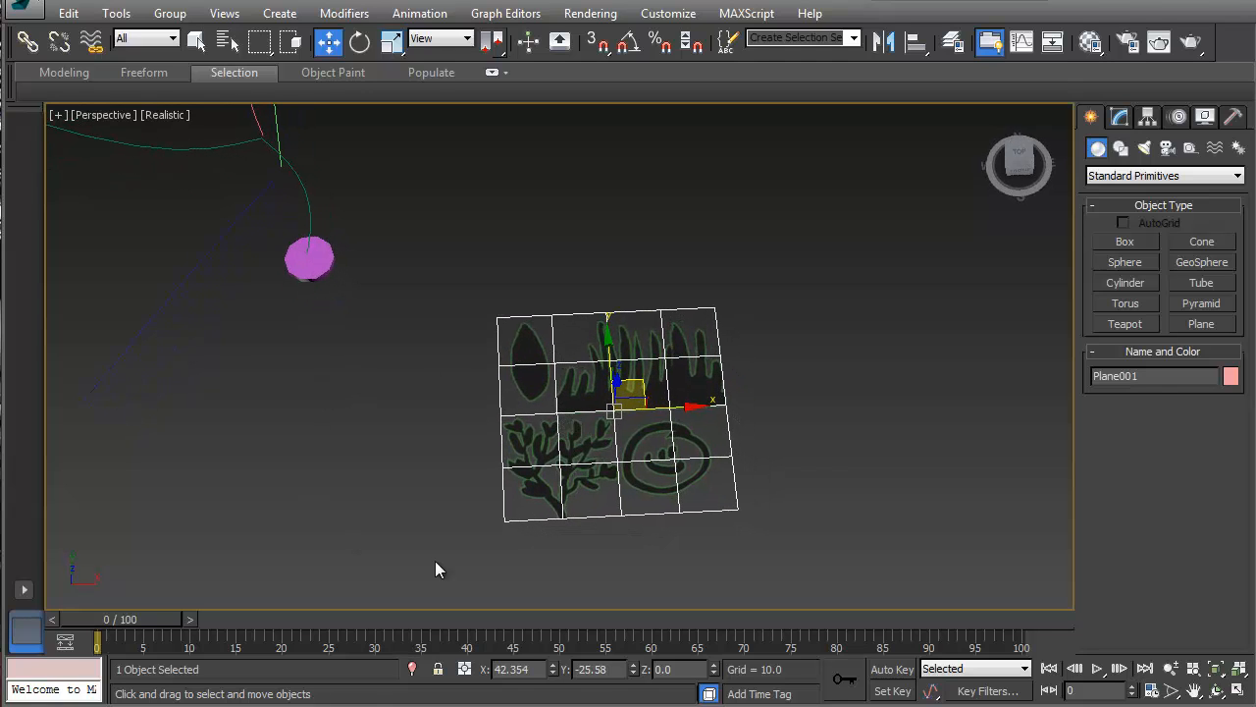
left_click(1120, 118)
right_click(1120, 198)
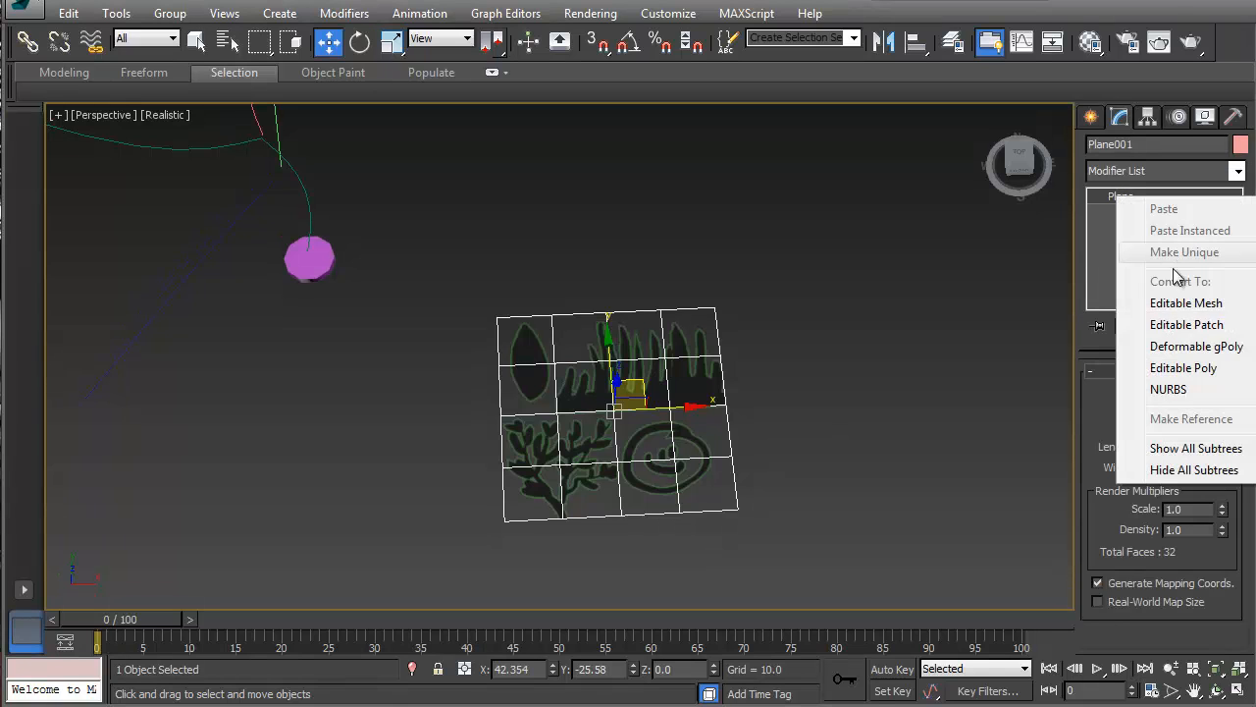
left_click(1190, 364)
- Detach the two polygons showing the single leaf from the plane as a separate object
left_click(1182, 392)
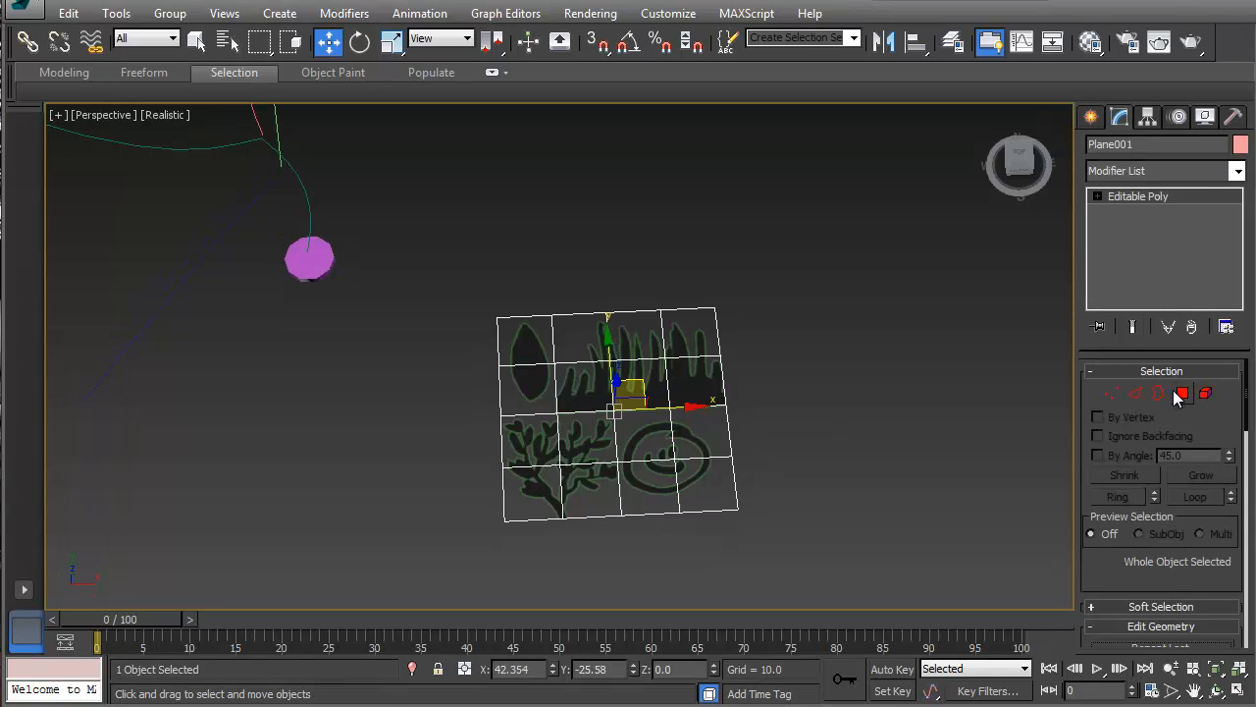
left_click_drag(500, 392, 503, 394)
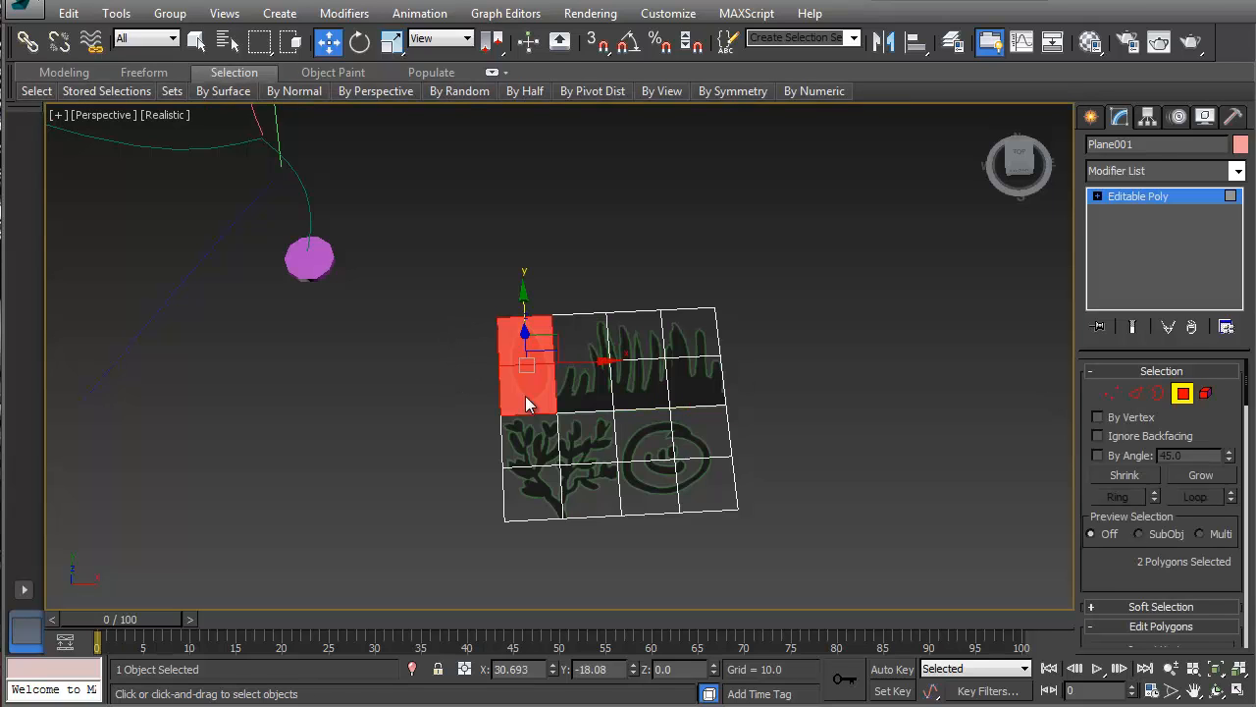
scroll(1138, 587, "down", 5)
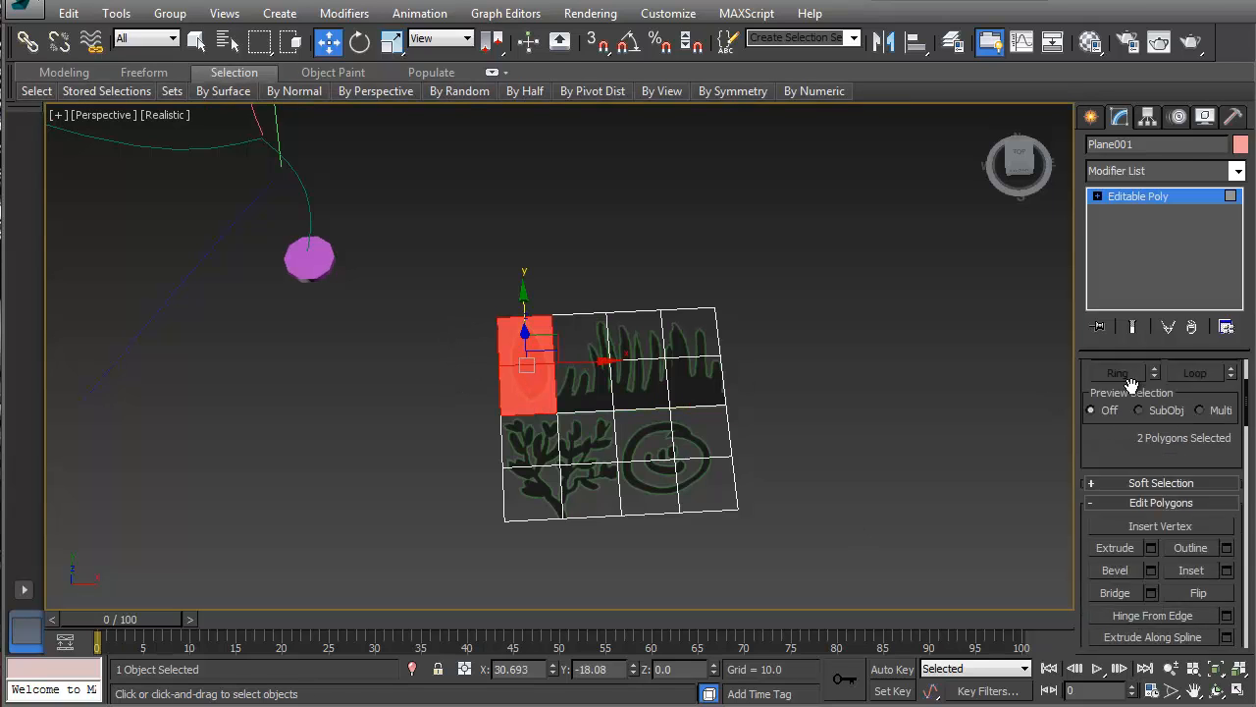
scroll(1174, 475, "down", 3)
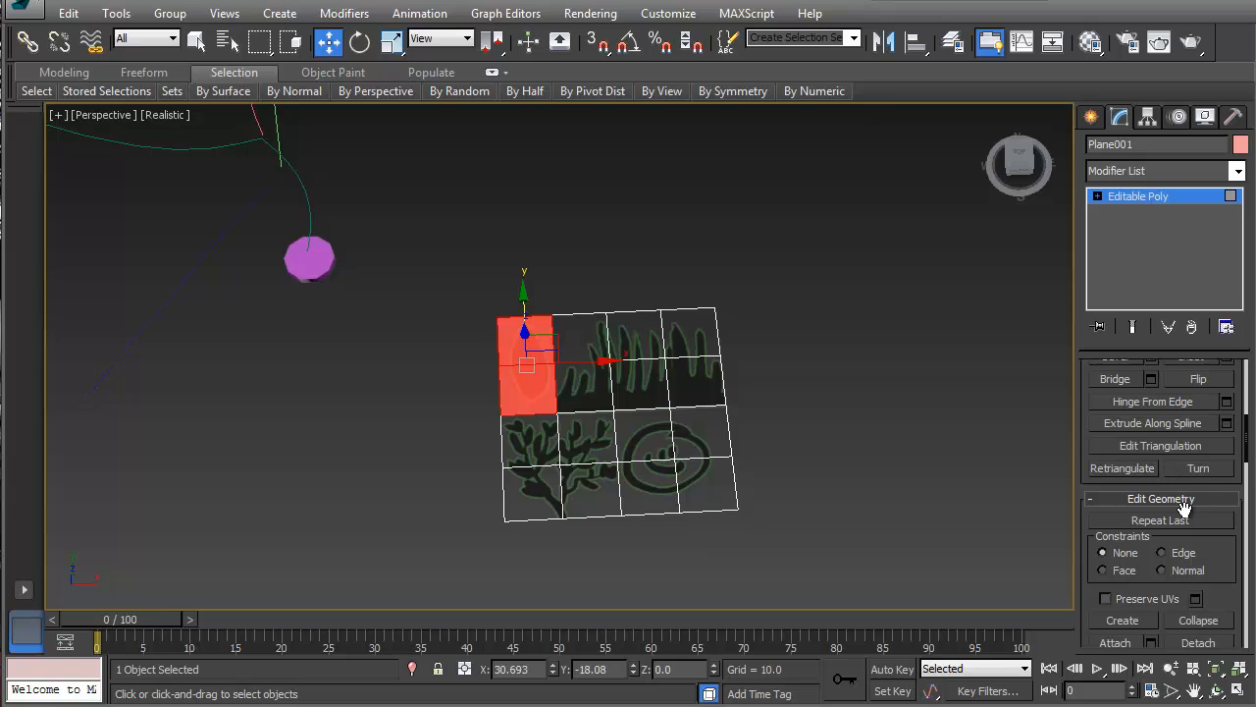
scroll(1189, 524, "down", 2)
left_click(1198, 583)
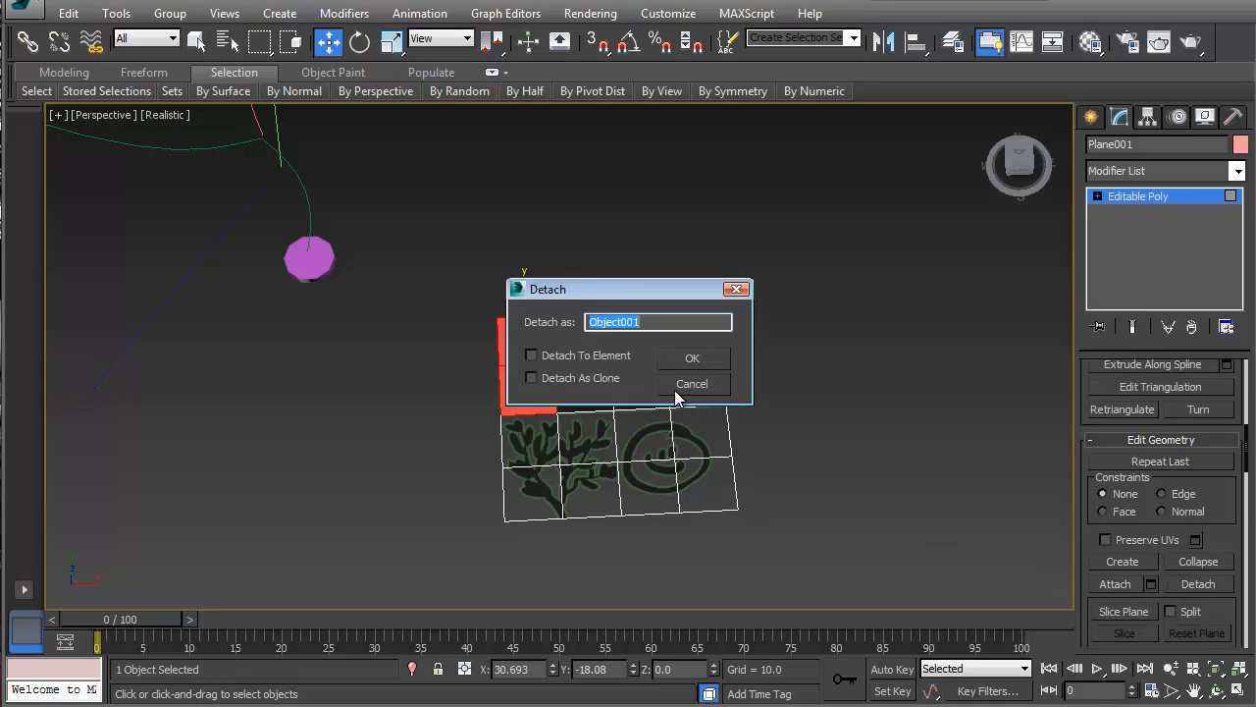
left_click(691, 357)
- Detach the polygons showing the grass blades from the plane as a separate object
left_click_drag(664, 354, 587, 374)
left_click(1197, 585)
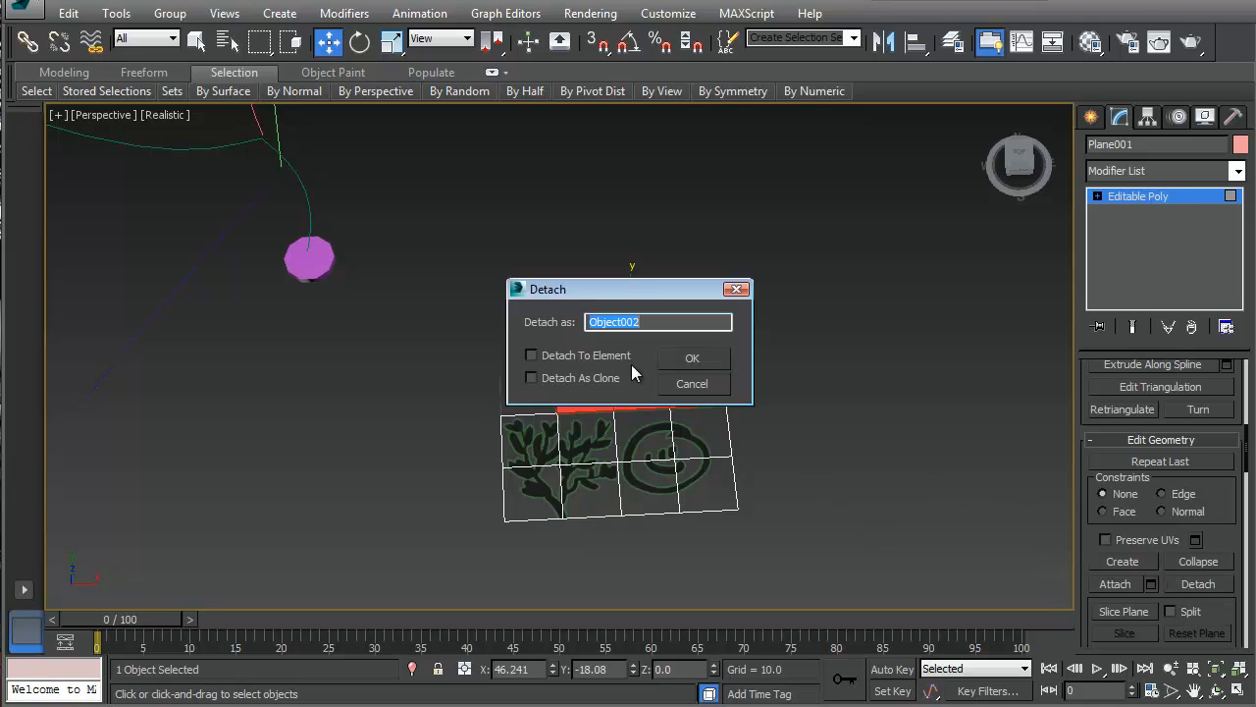
left_click(675, 363)
- Detach the four polygons showing the smiley face from the plane as a separate object
left_click_drag(799, 578, 666, 423)
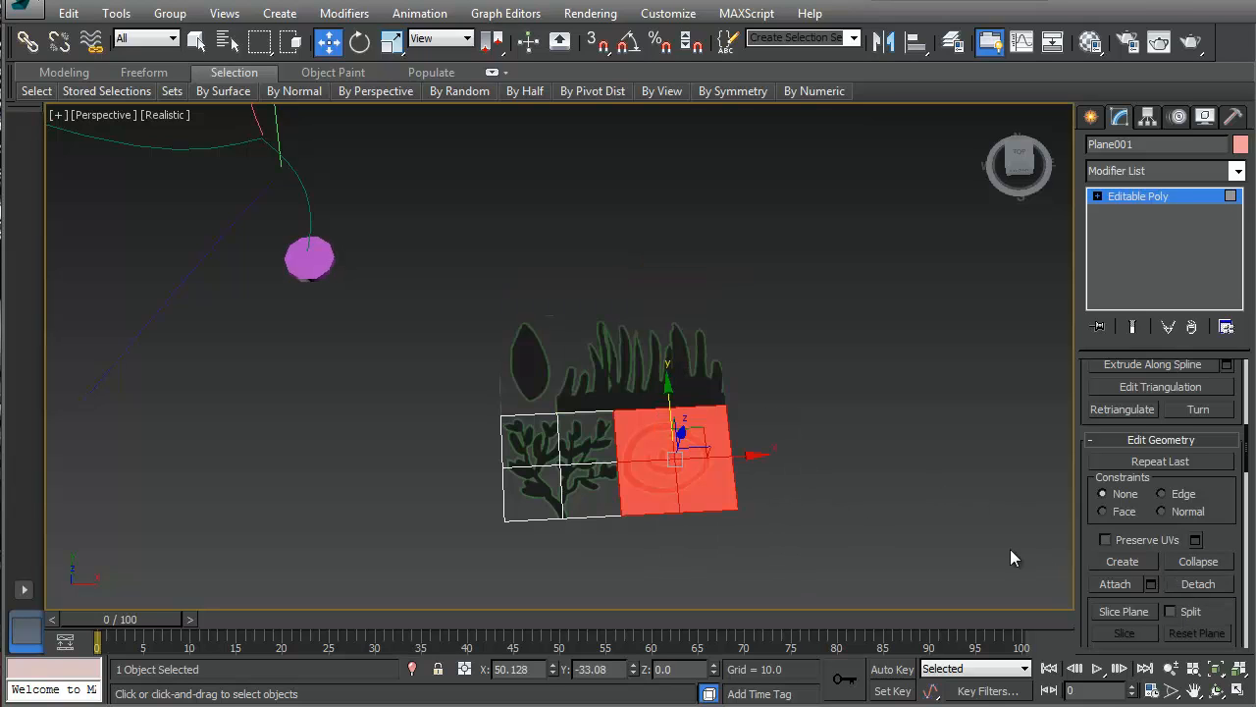
left_click(1200, 585)
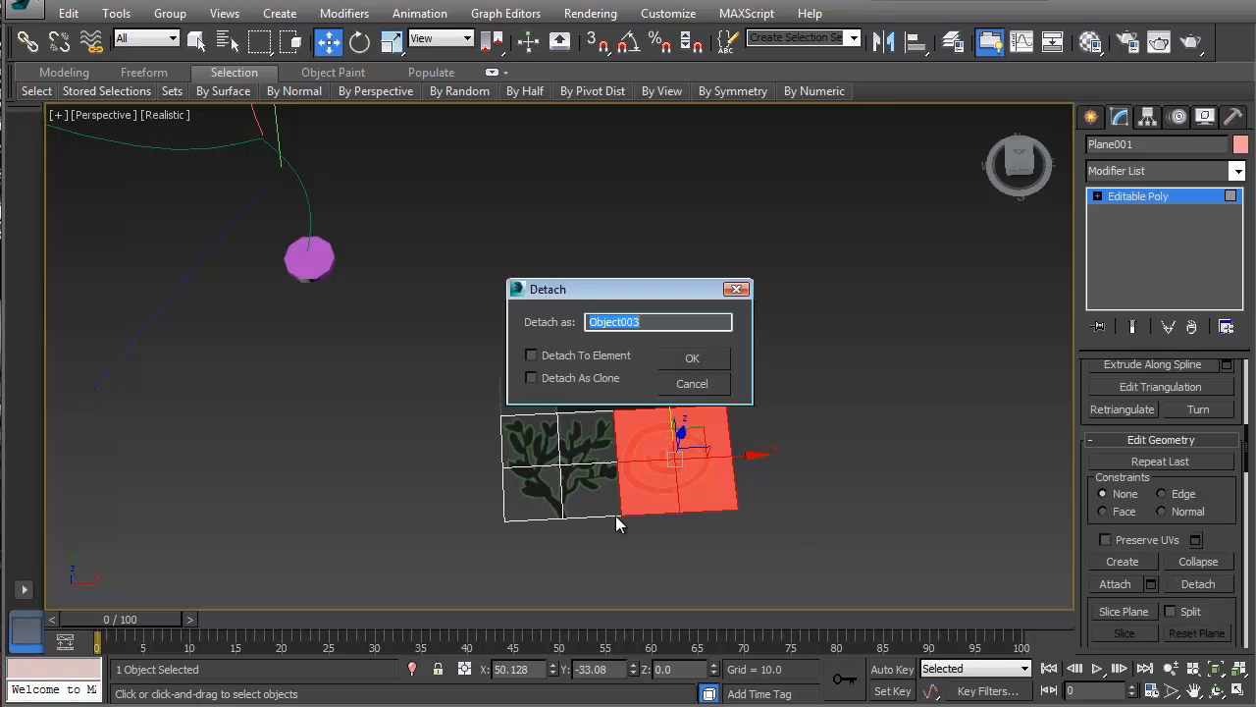
left_click(690, 359)
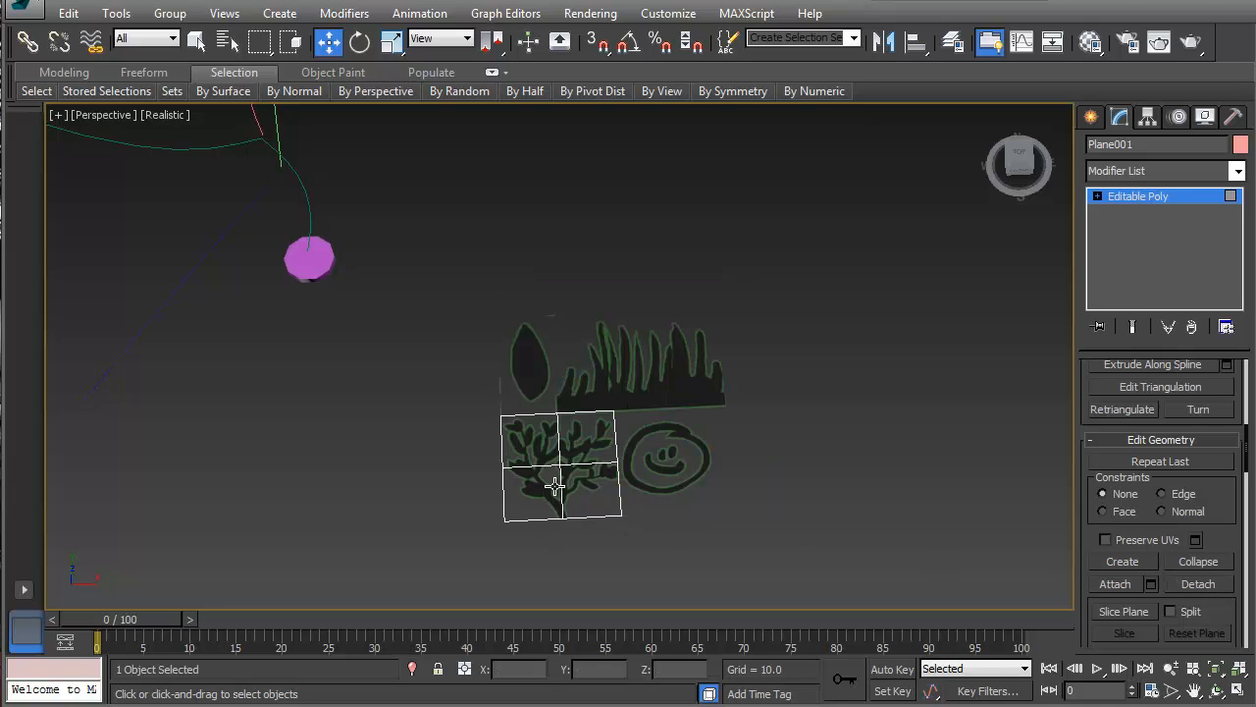
- Remove the horizontal and vertical inner edges from the branch piece so it becomes a single polygon
left_click(1168, 198)
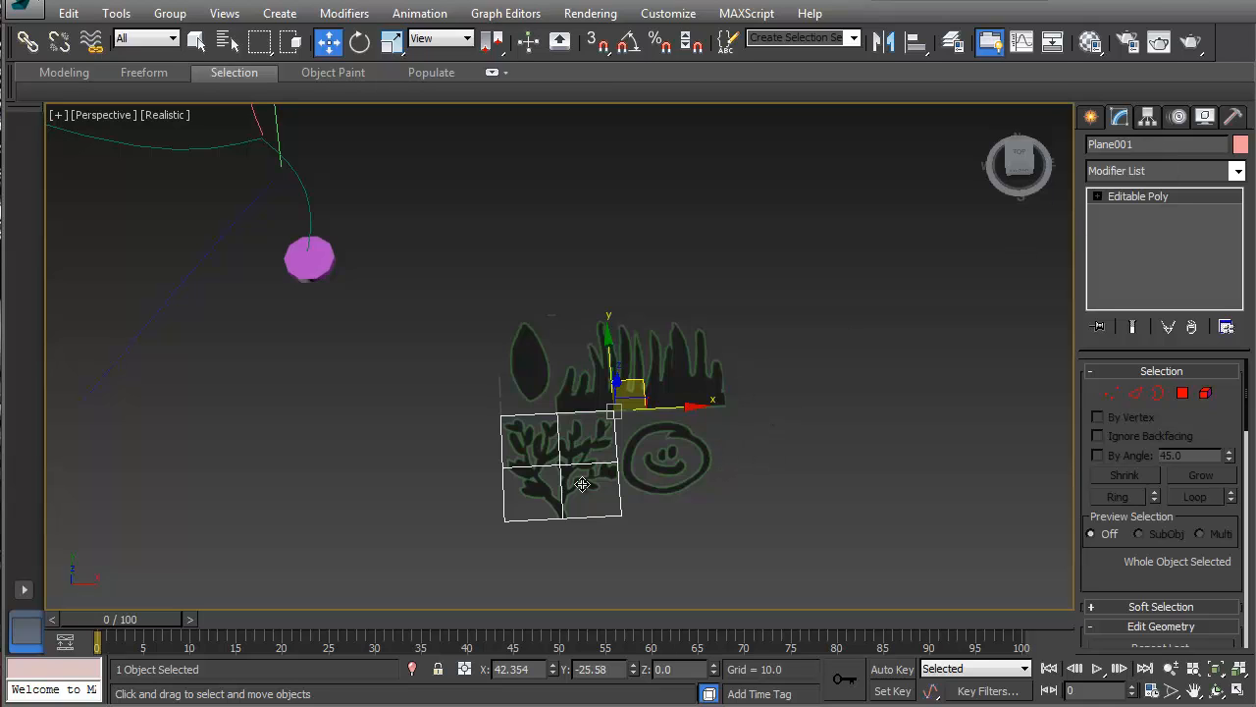
left_click(1159, 393)
left_click(1135, 393)
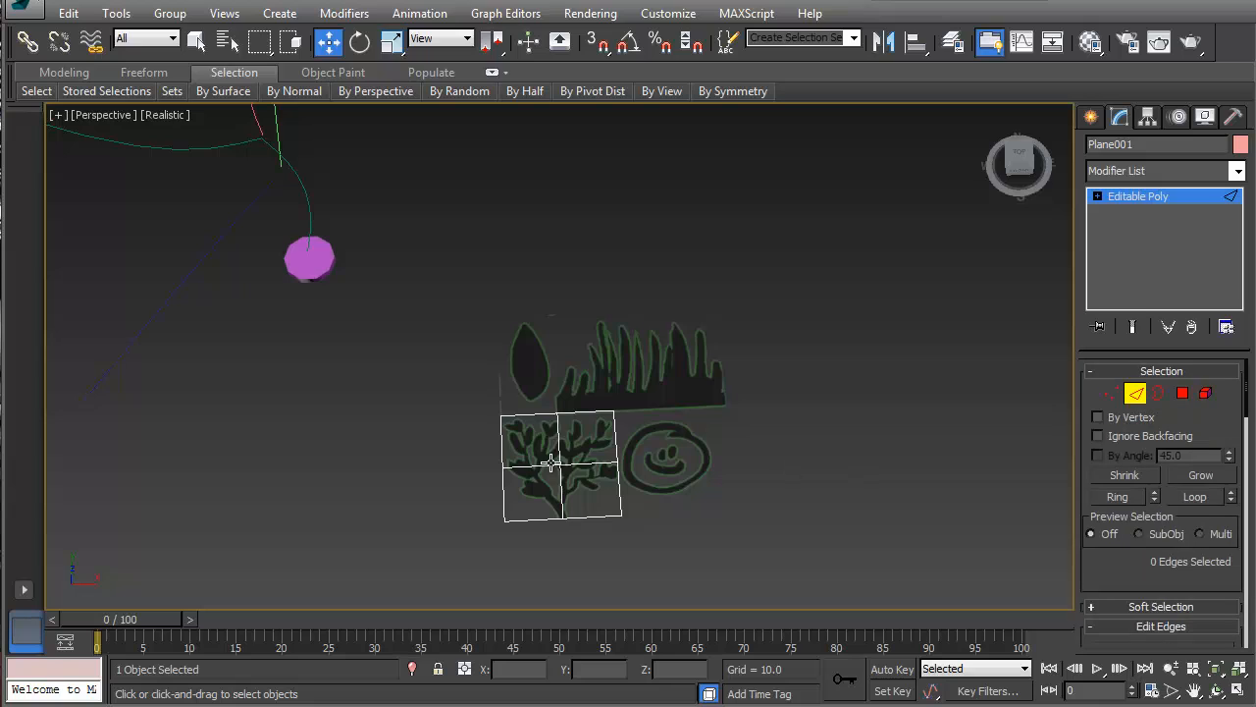
double_click(585, 467)
key("BackSpace")
left_click(559, 449)
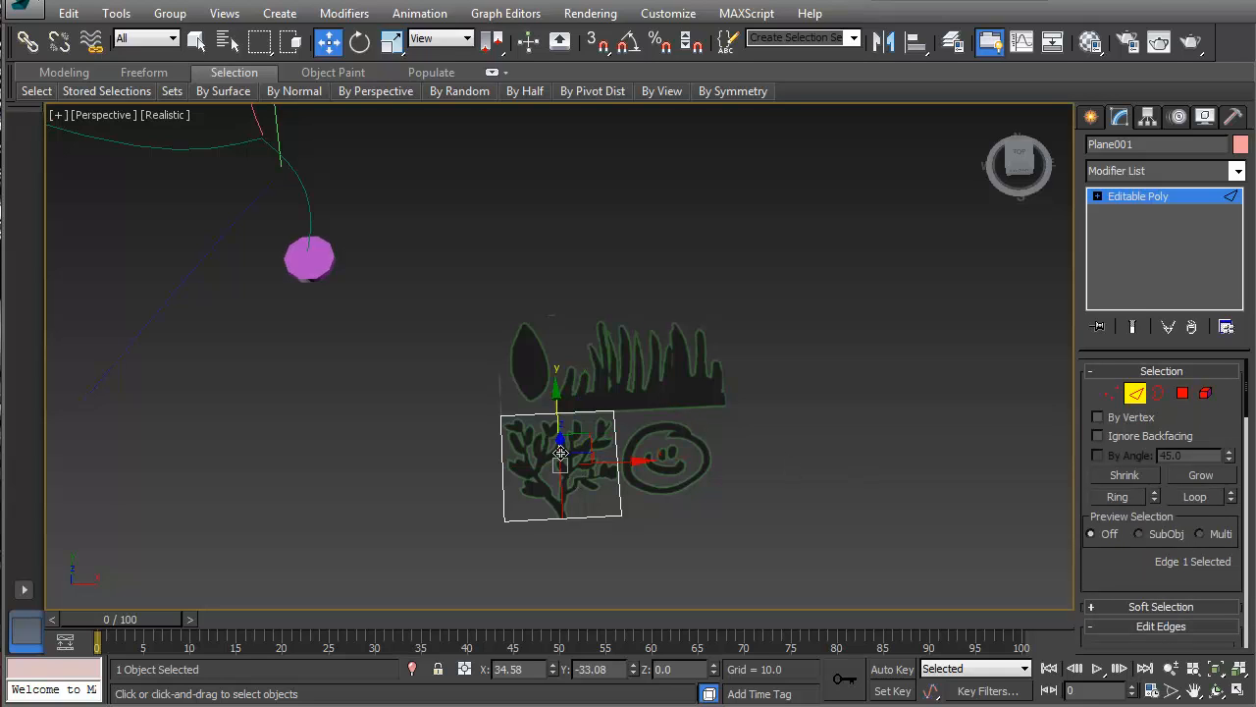
key("BackSpace")
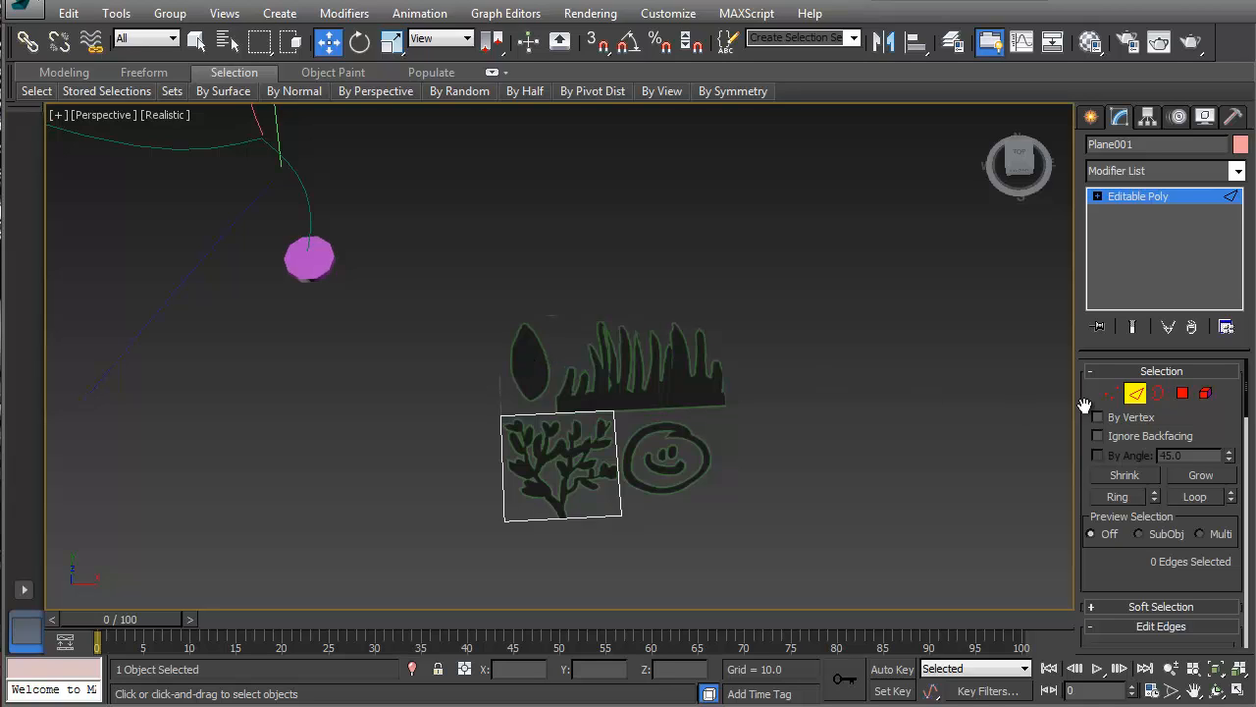
- Center the branch piece's pivot on the object, then shift only the pivot along Y to the base of the stem
left_click(1146, 118)
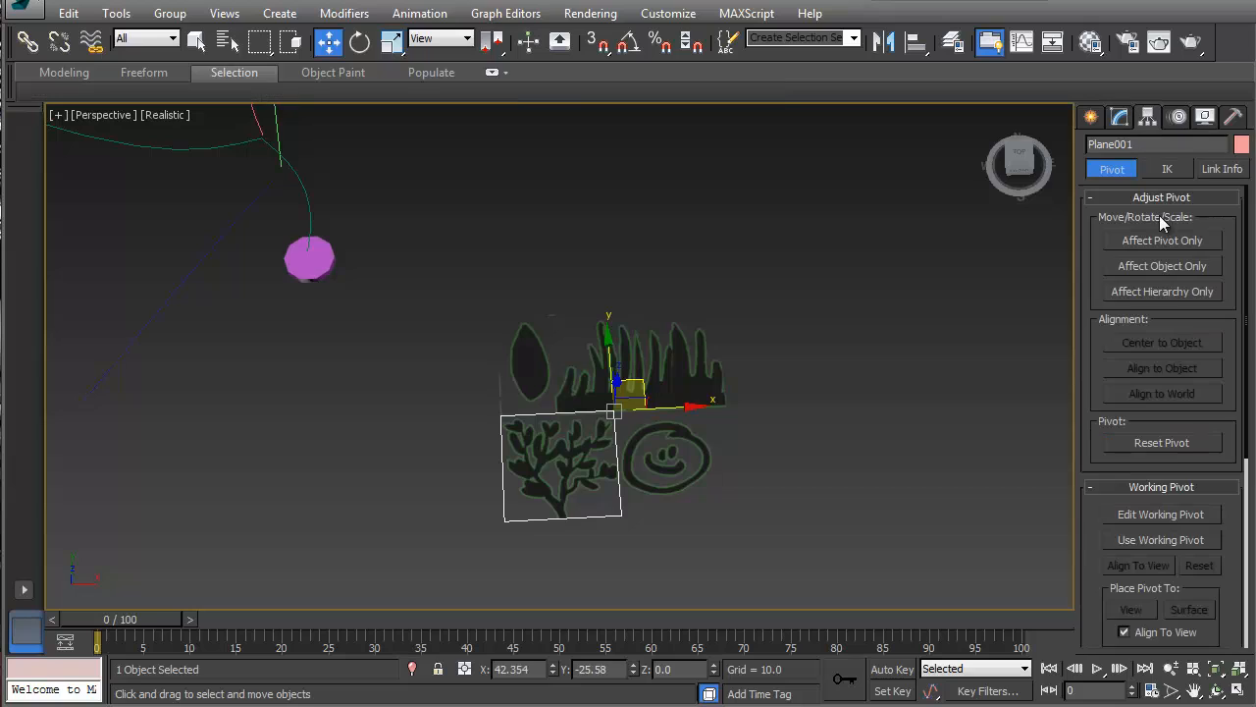
left_click(1159, 245)
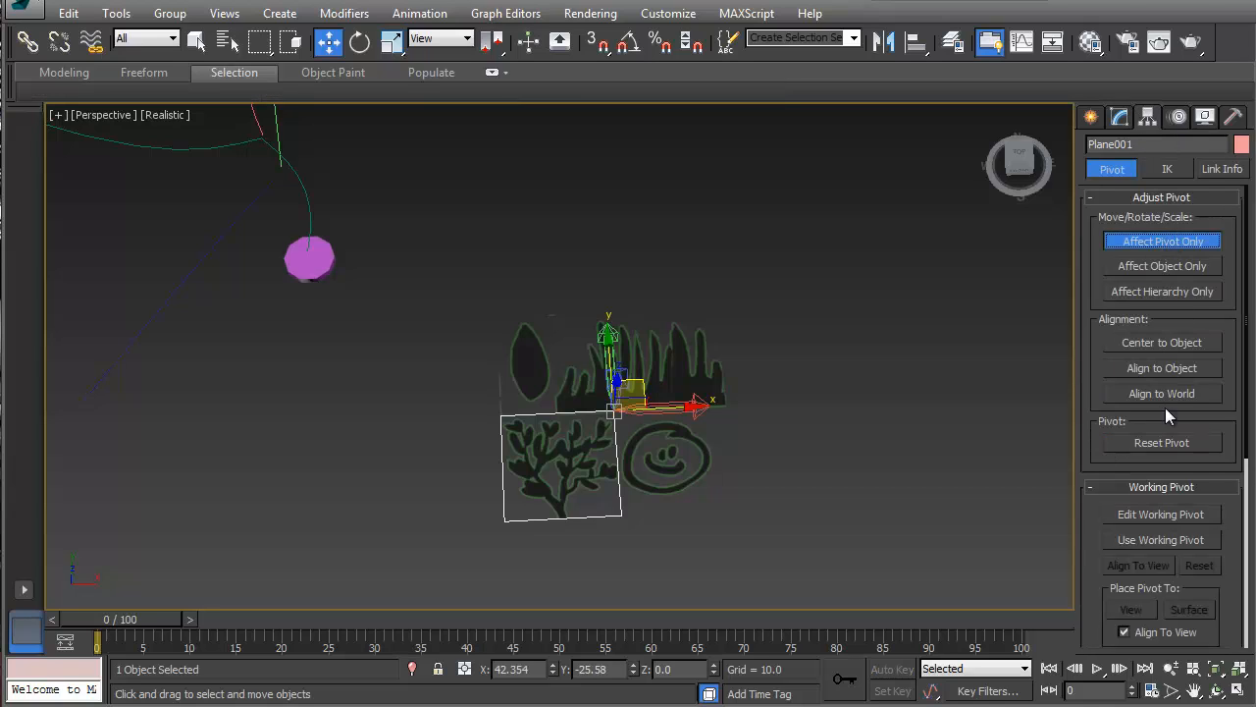
left_click(1153, 342)
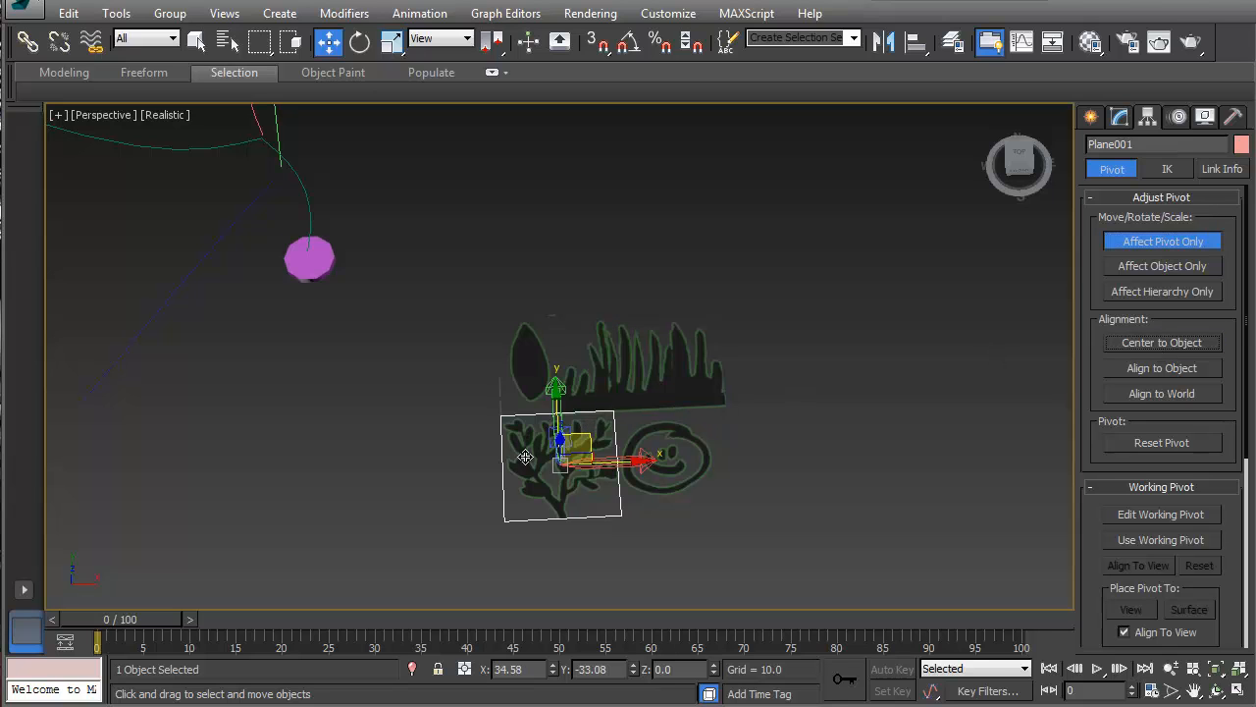
middle_click_drag(518, 463, 446, 506, "alt")
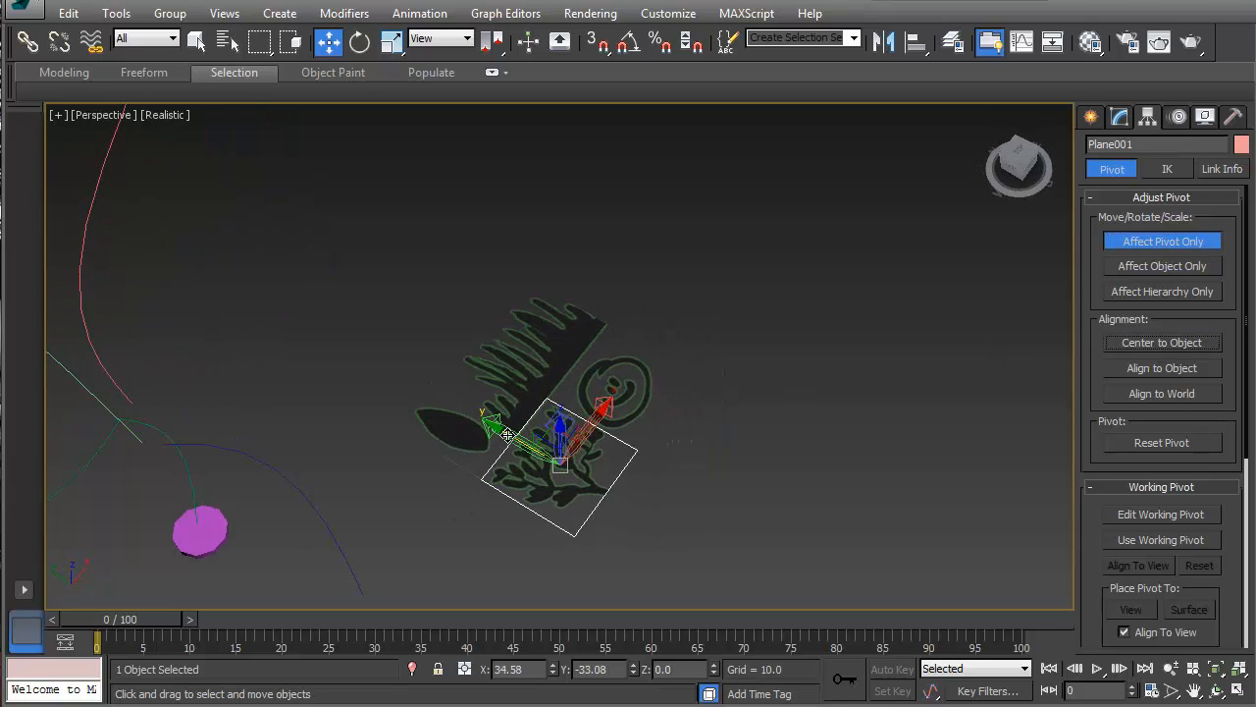
left_click_drag(512, 433, 569, 450)
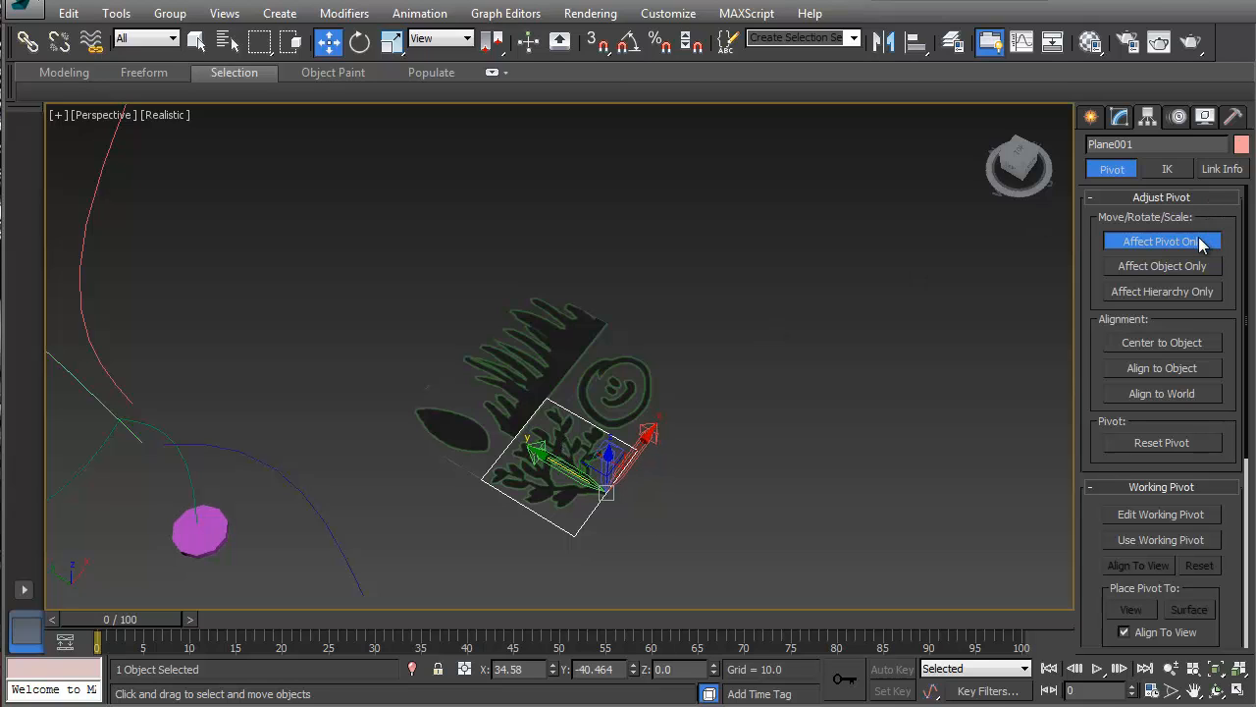
left_click(1163, 241)
- Center the smiley face piece's pivot and shift the grass piece's pivot along X to the middle of its base
left_click(606, 388)
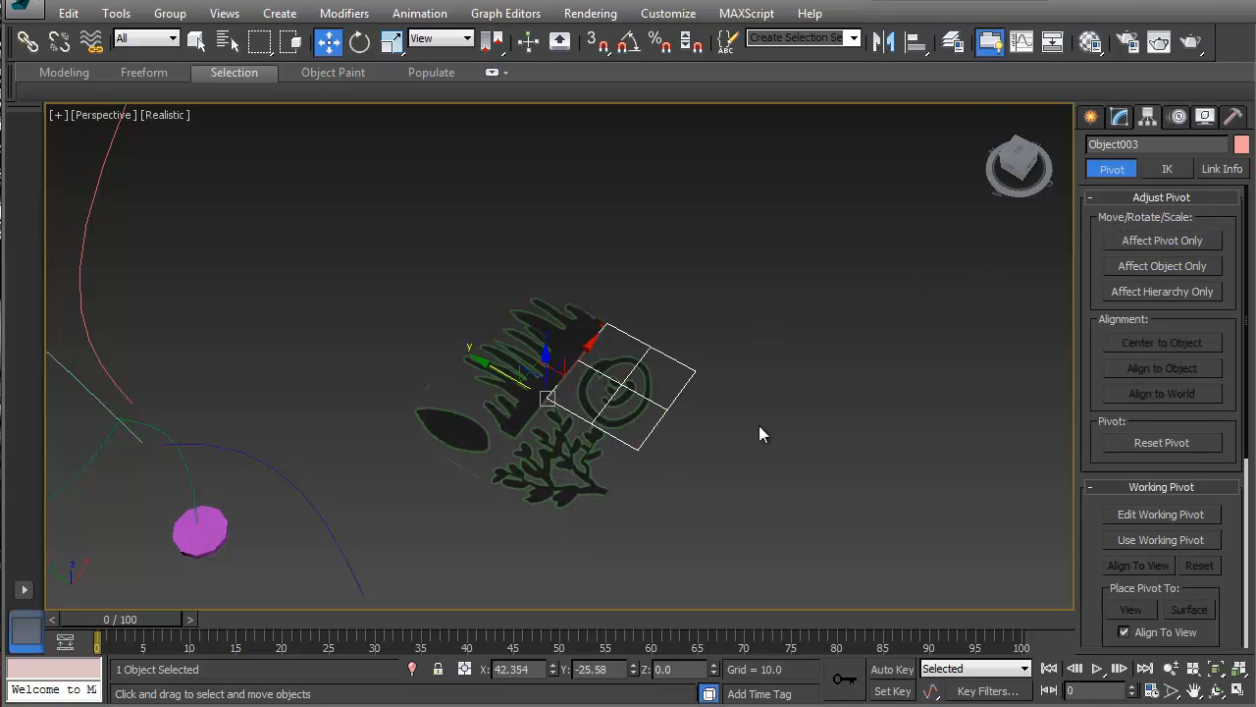
left_click(1178, 242)
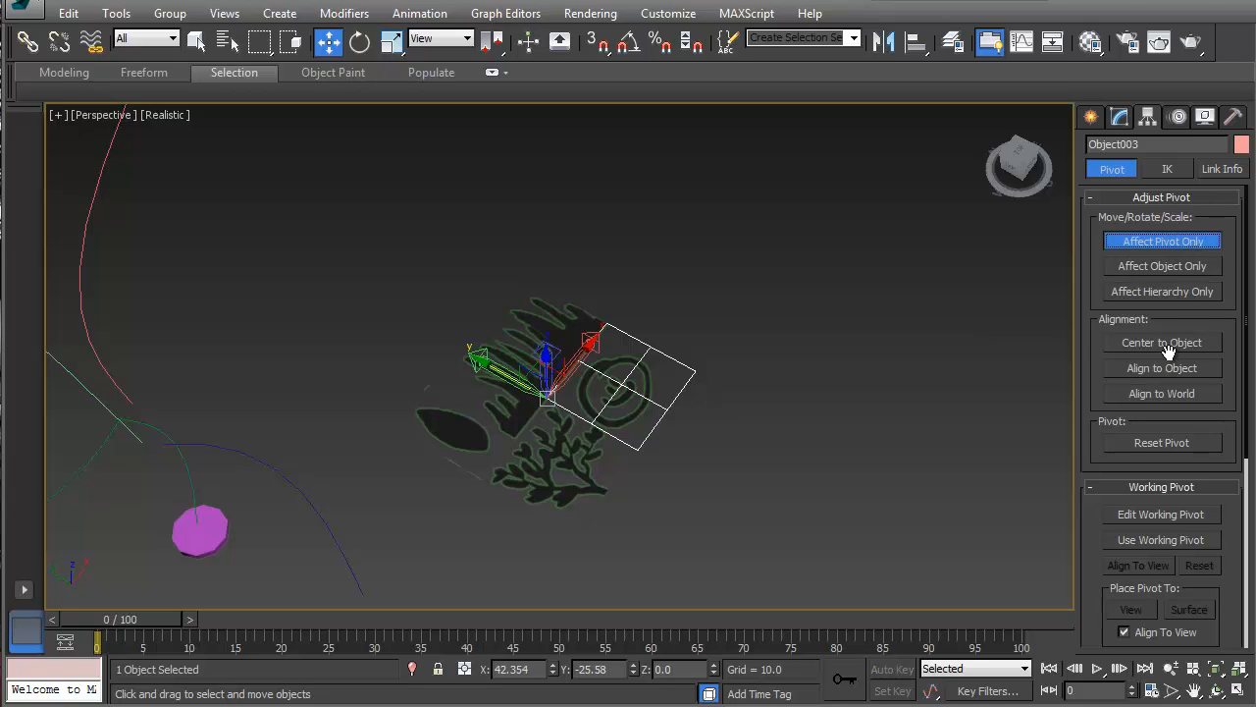
left_click(1170, 346)
left_click(513, 379)
left_click_drag(592, 378, 590, 338)
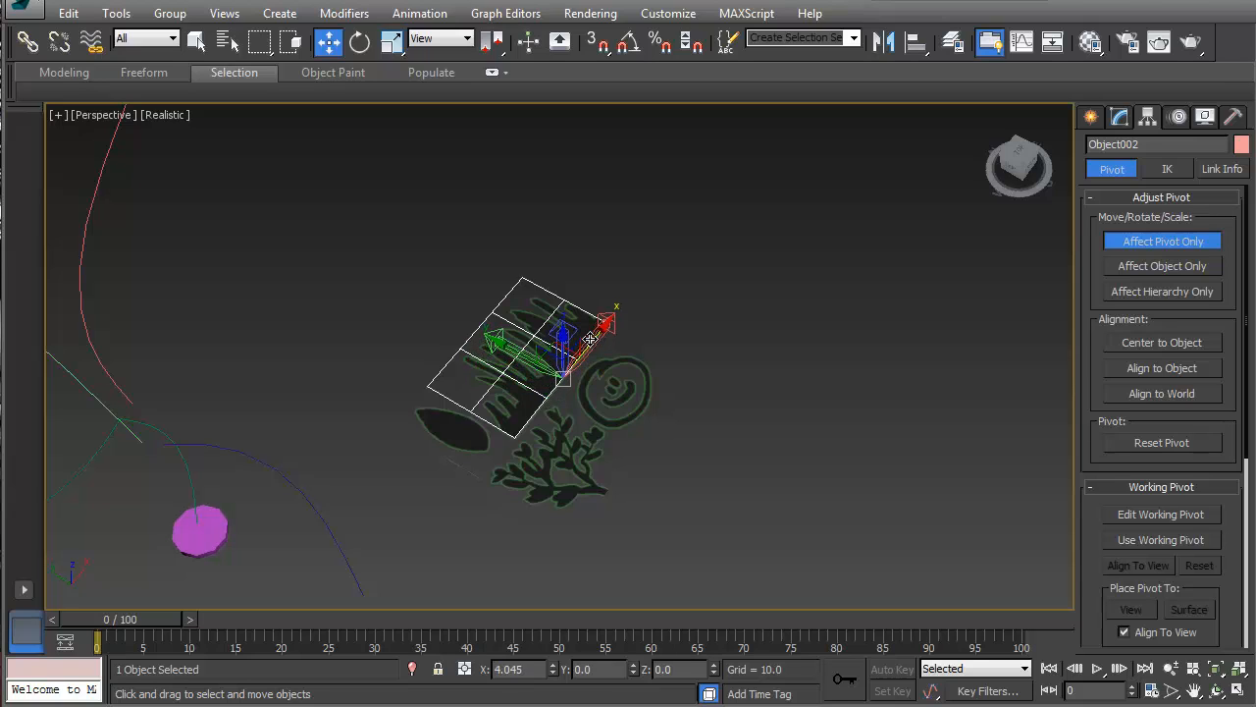
- Move only the leaf piece's pivot to the base of the leaf, at about X 30.97, Y -23.39
left_click(464, 441)
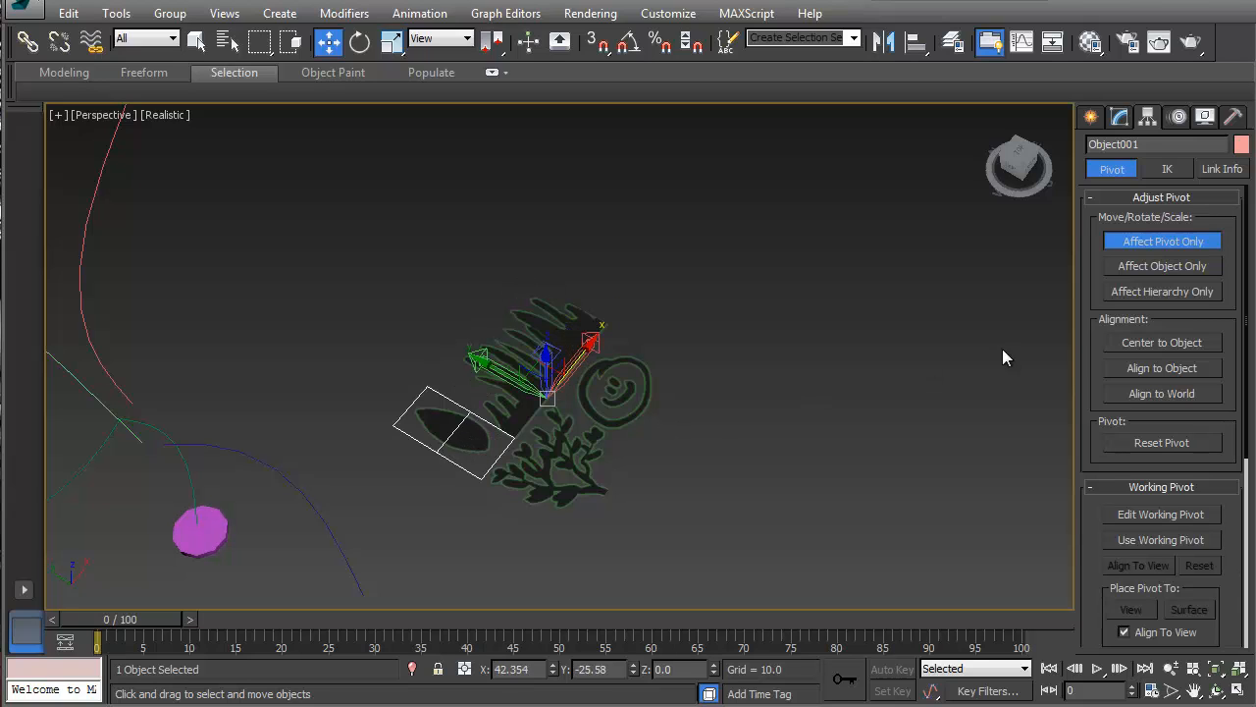
left_click(1179, 241)
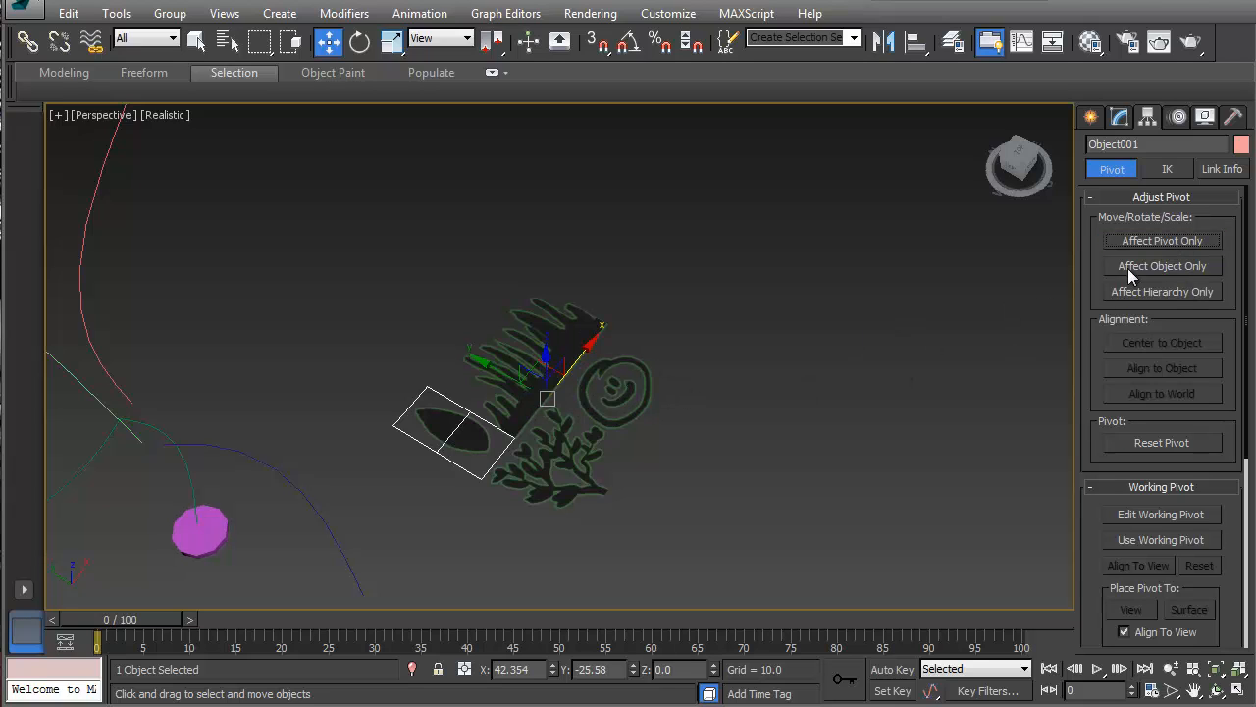
left_click(1138, 241)
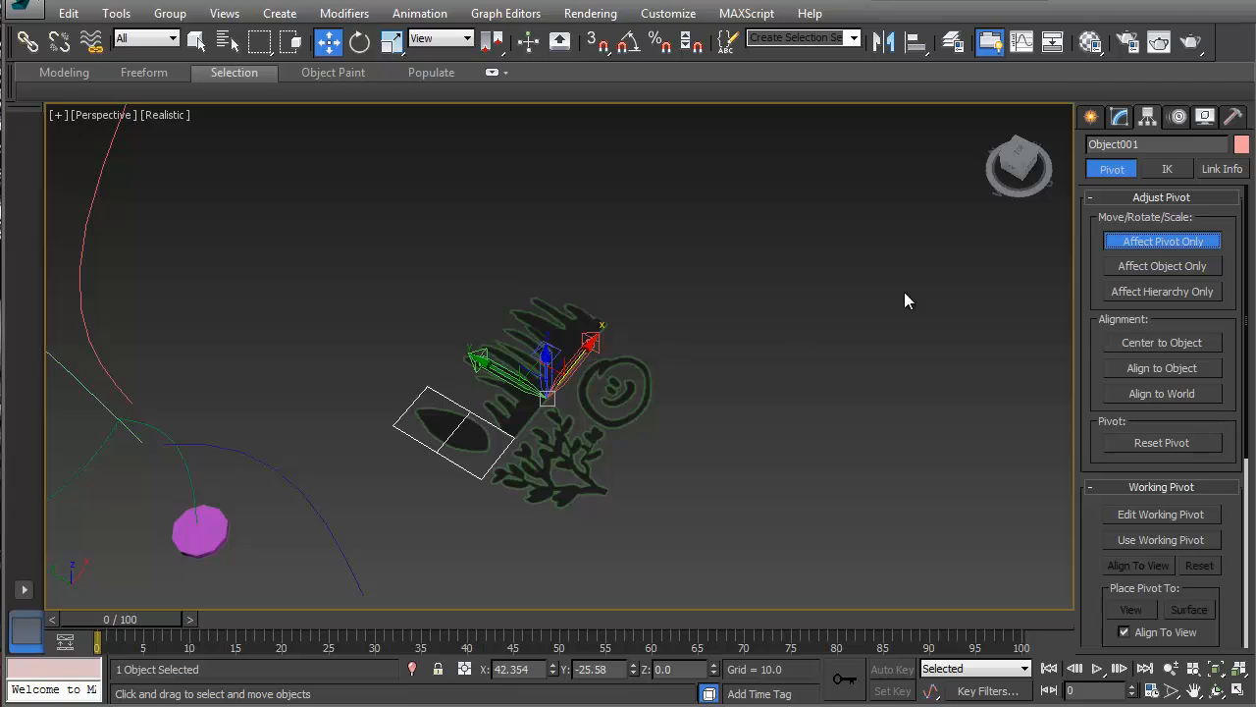
left_click_drag(582, 356, 447, 428)
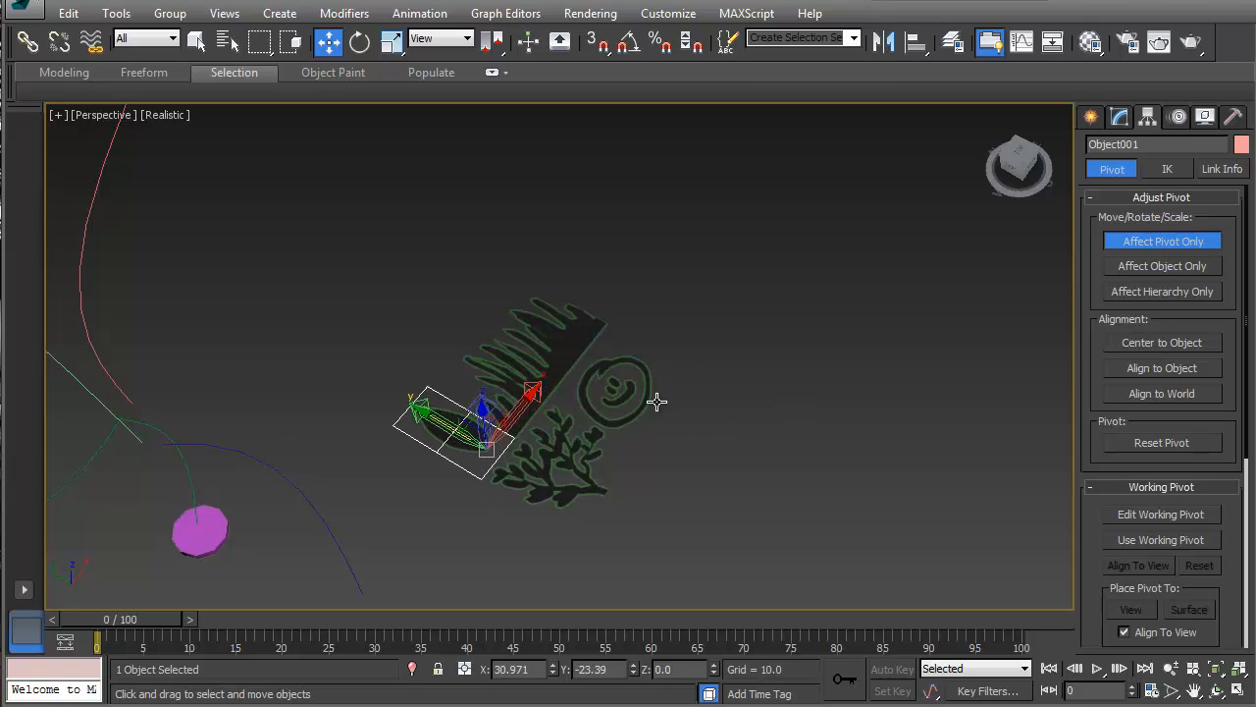
middle_click_drag(723, 407, 753, 330, "alt")
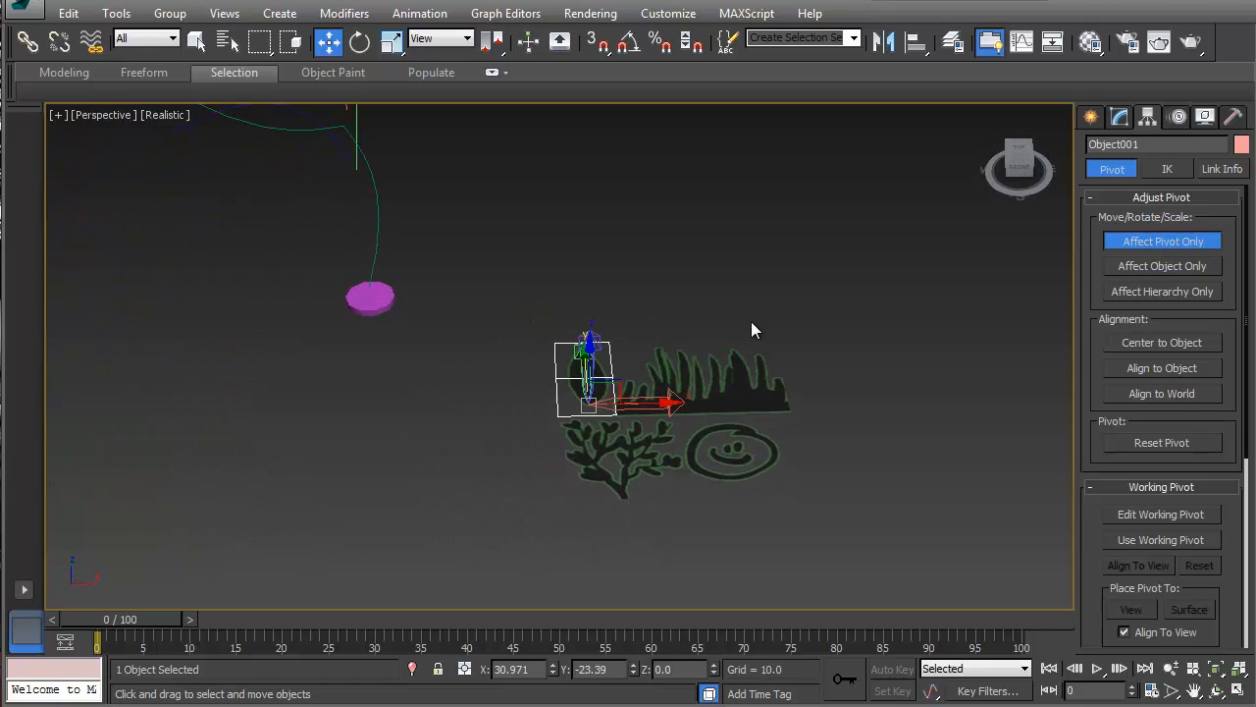
left_click(1140, 241)
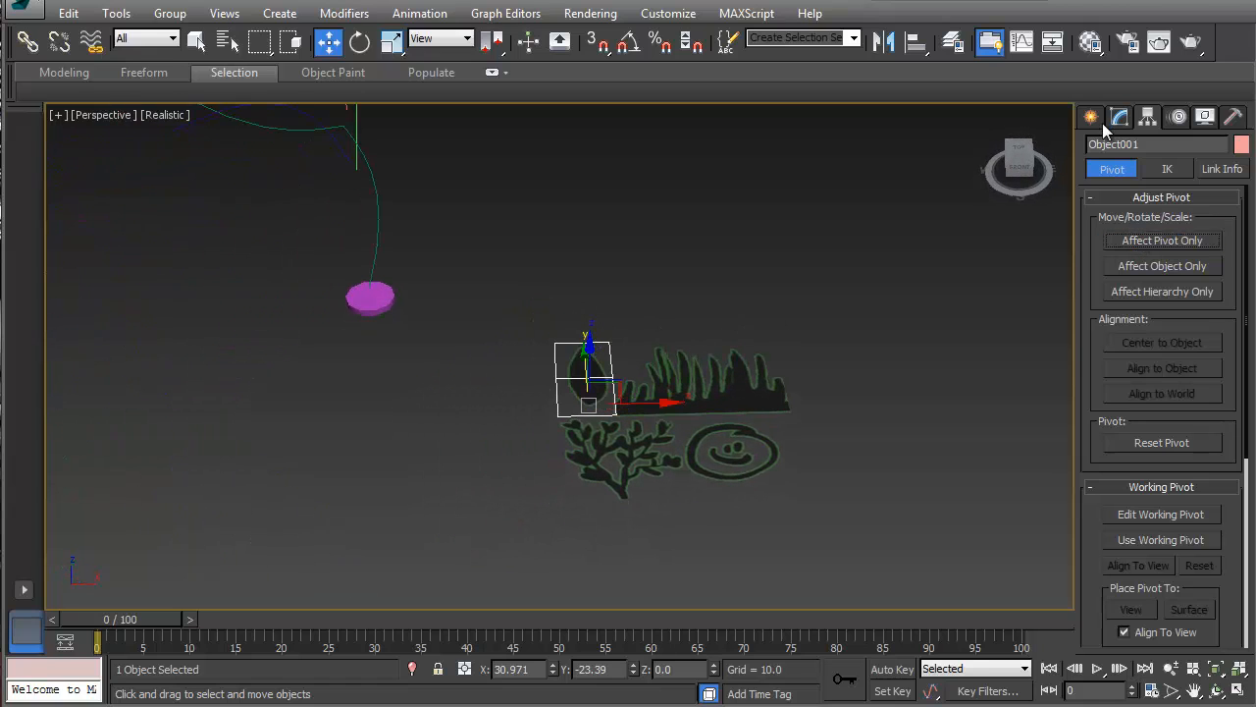
- Remove the two vertical inner edge loops and the horizontal inner edges from the grass piece, leaving one polygon
left_click(739, 390)
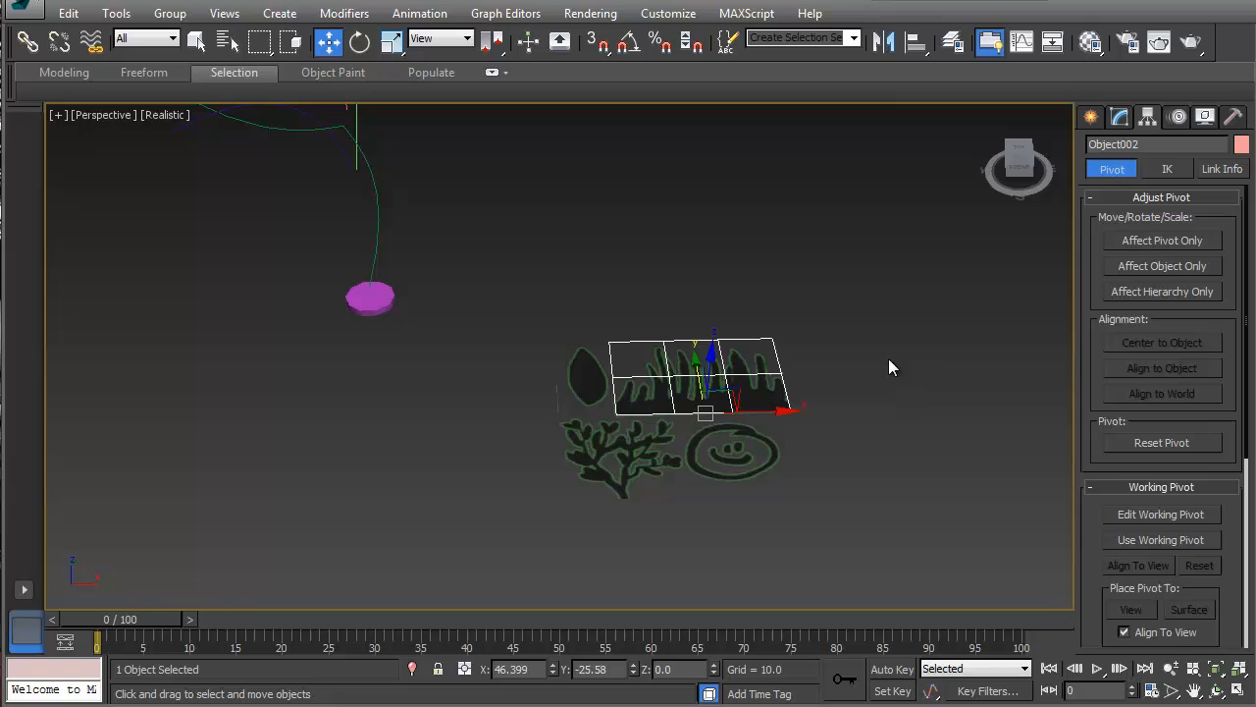
left_click(1120, 117)
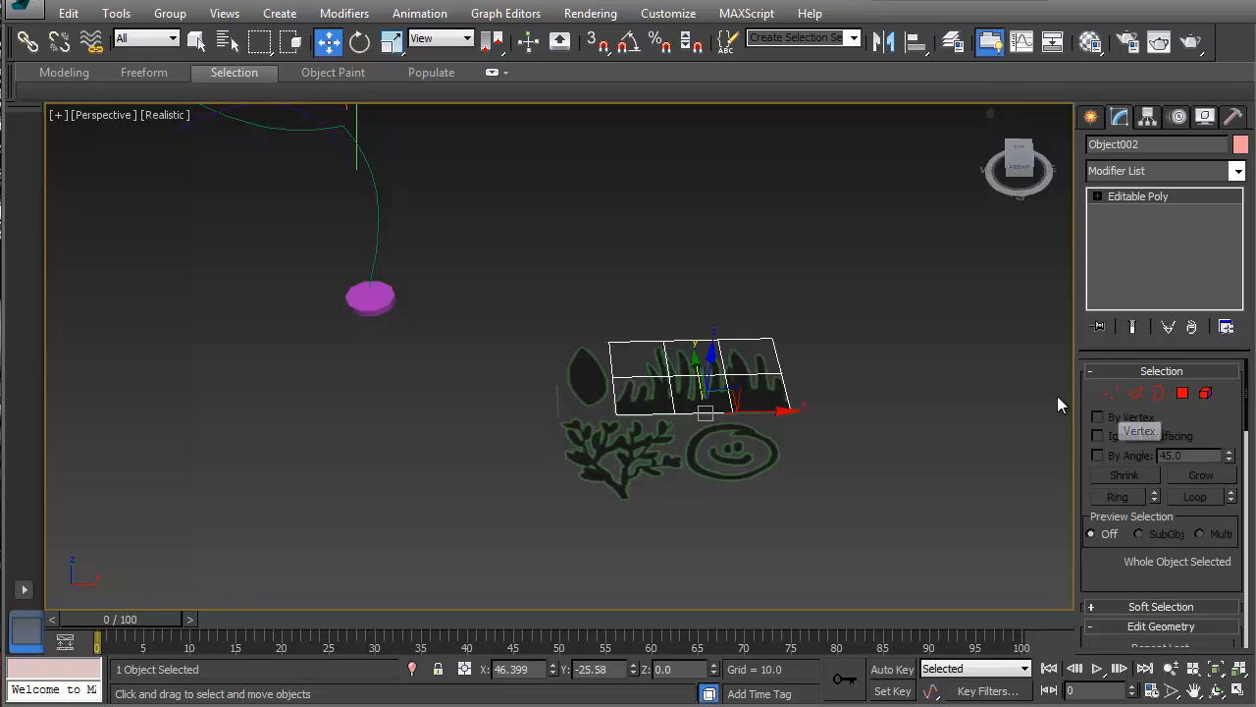
left_click(1134, 395)
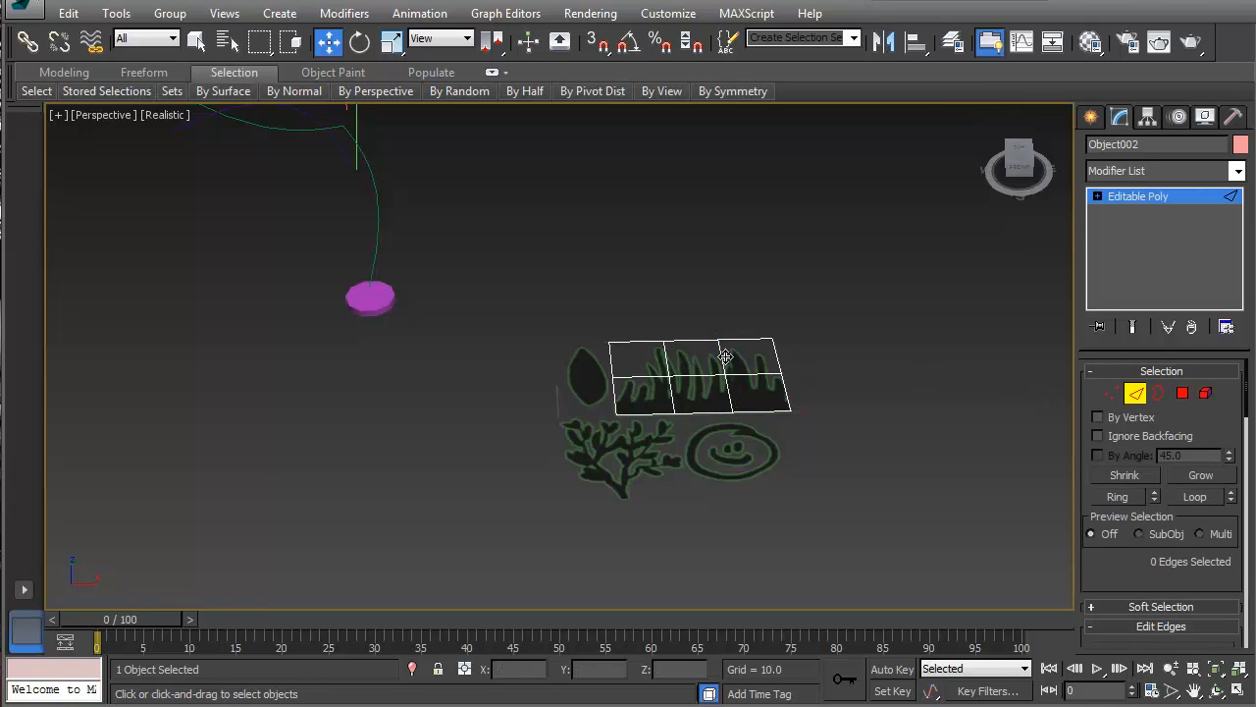
double_click(725, 356)
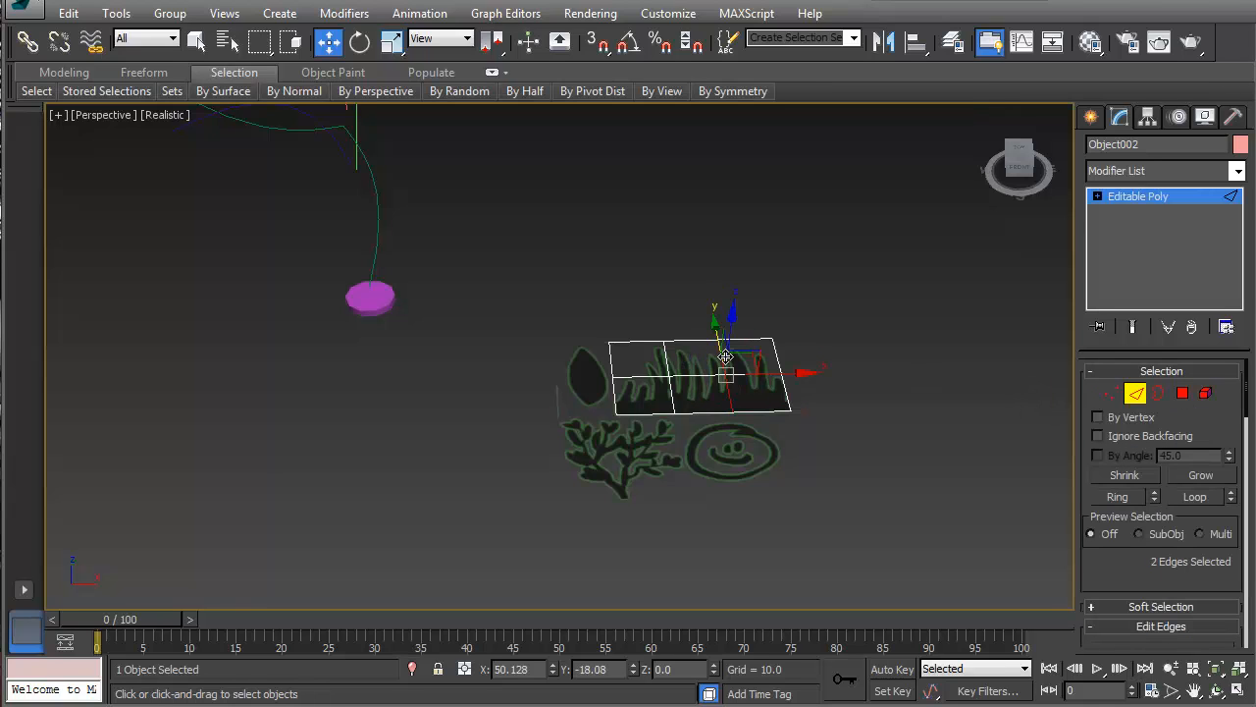
double_click(663, 350, "ctrl")
key("ctrl+BackSpace")
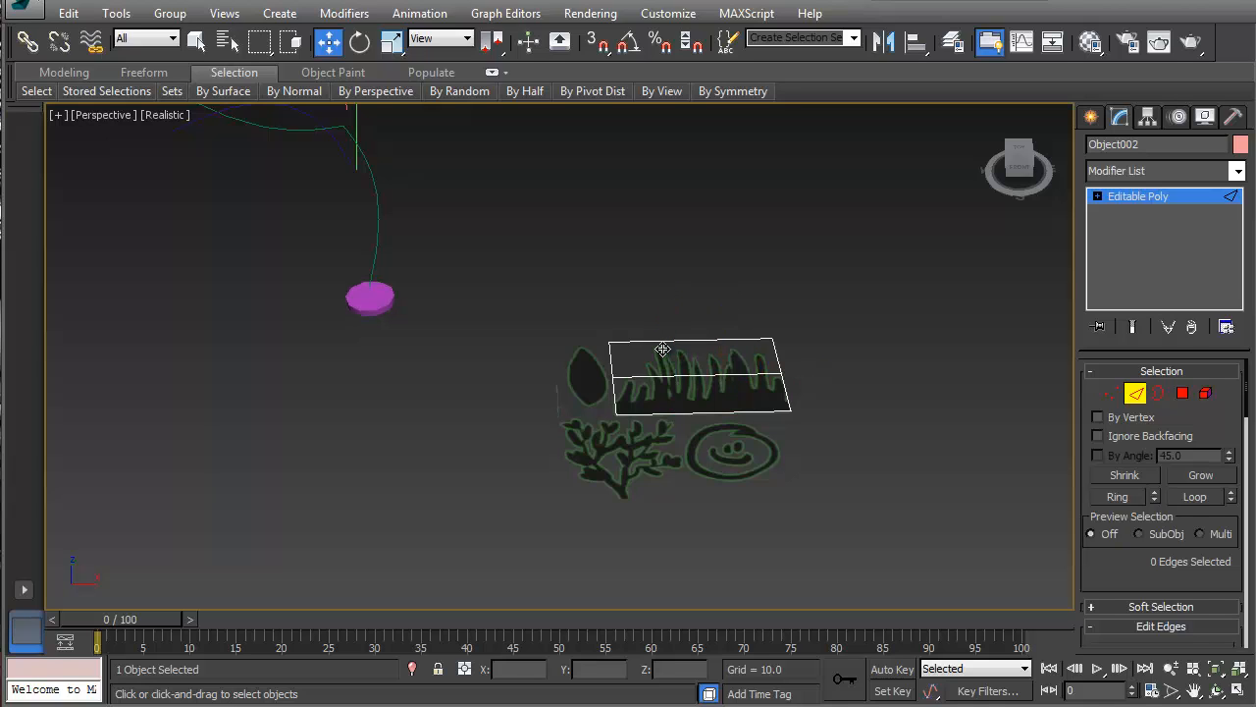
left_click(698, 375)
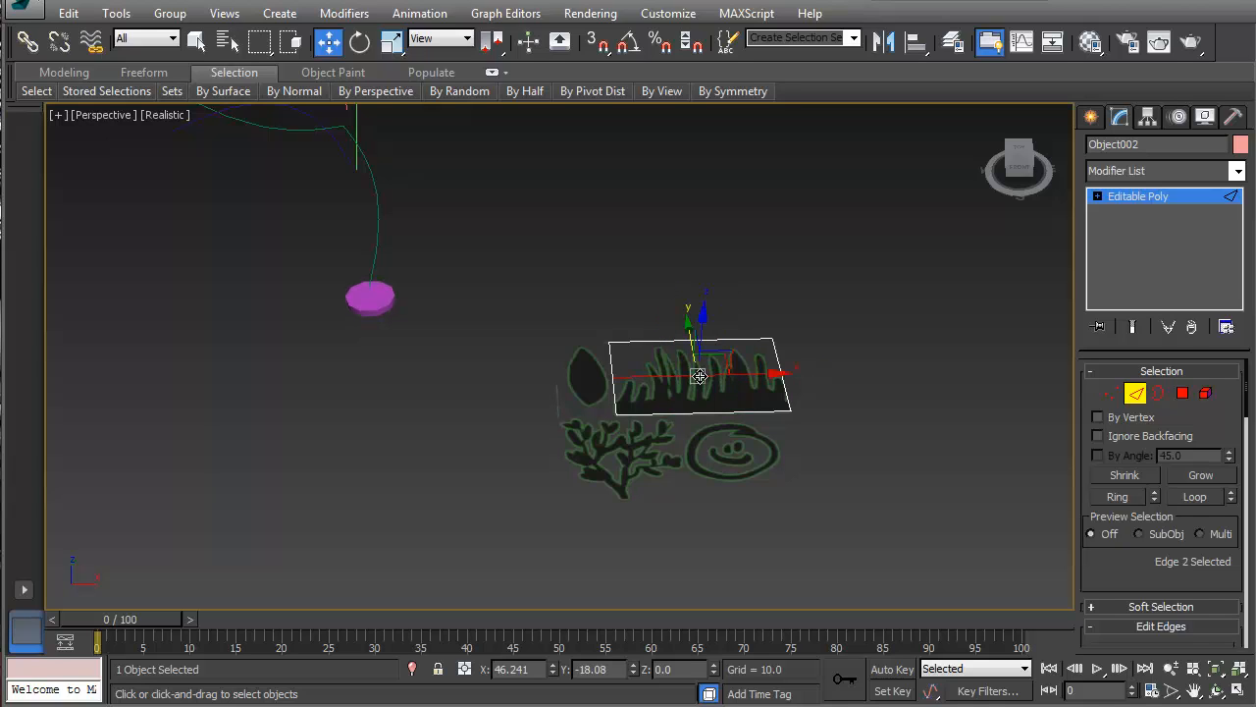
key("ctrl+BackSpace")
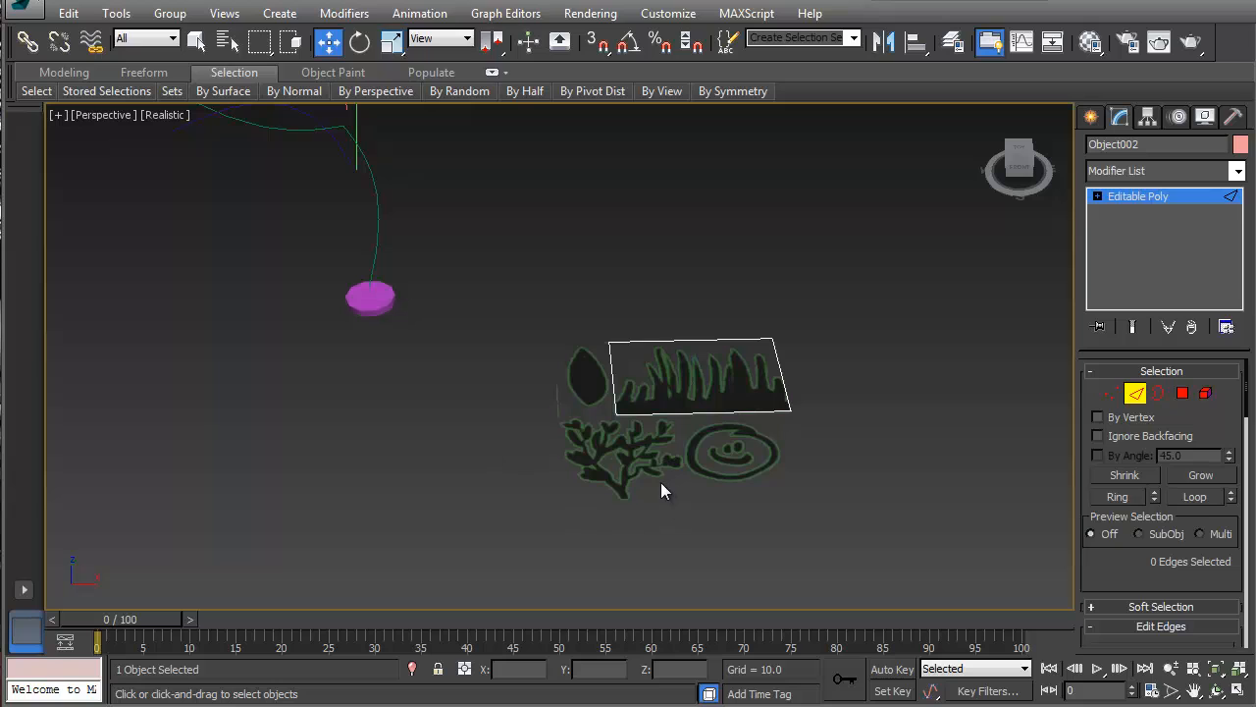
middle_click_drag(656, 471, 651, 466)
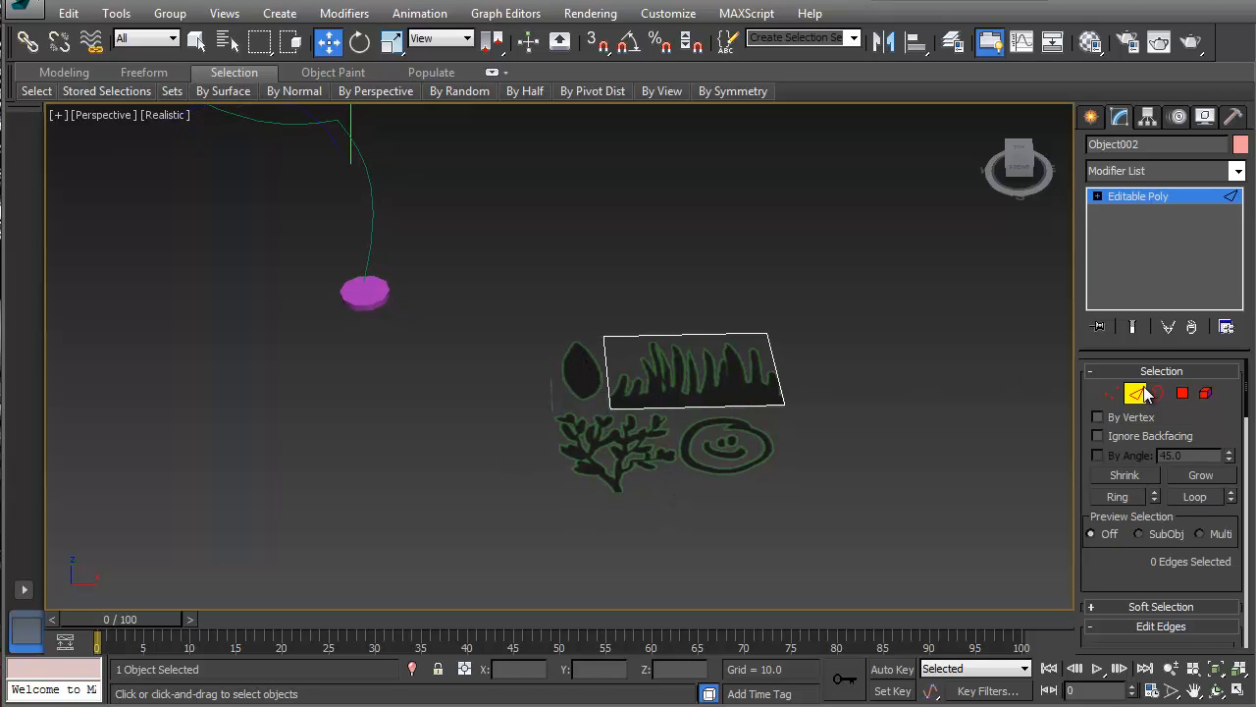
left_click(1138, 392)
- Move the leaf piece away from the others along X to about 83.7 and rotate it upward about 55 degrees around X
left_click(583, 400)
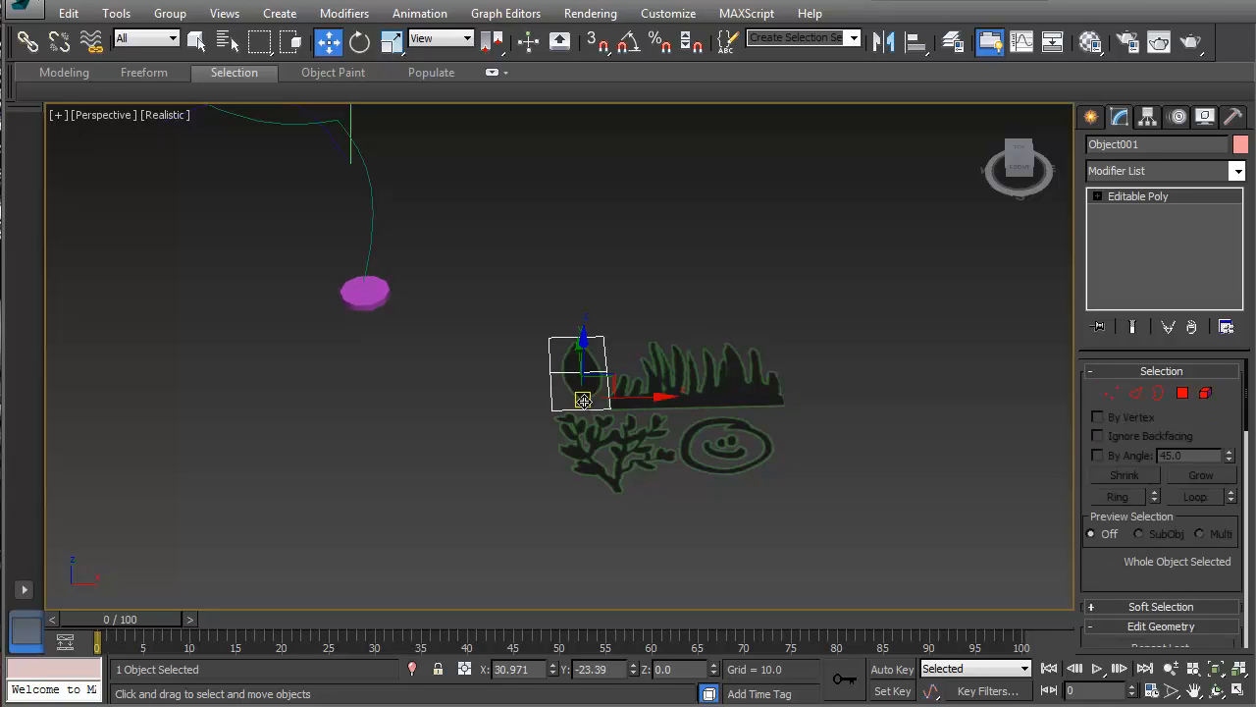
key("e")
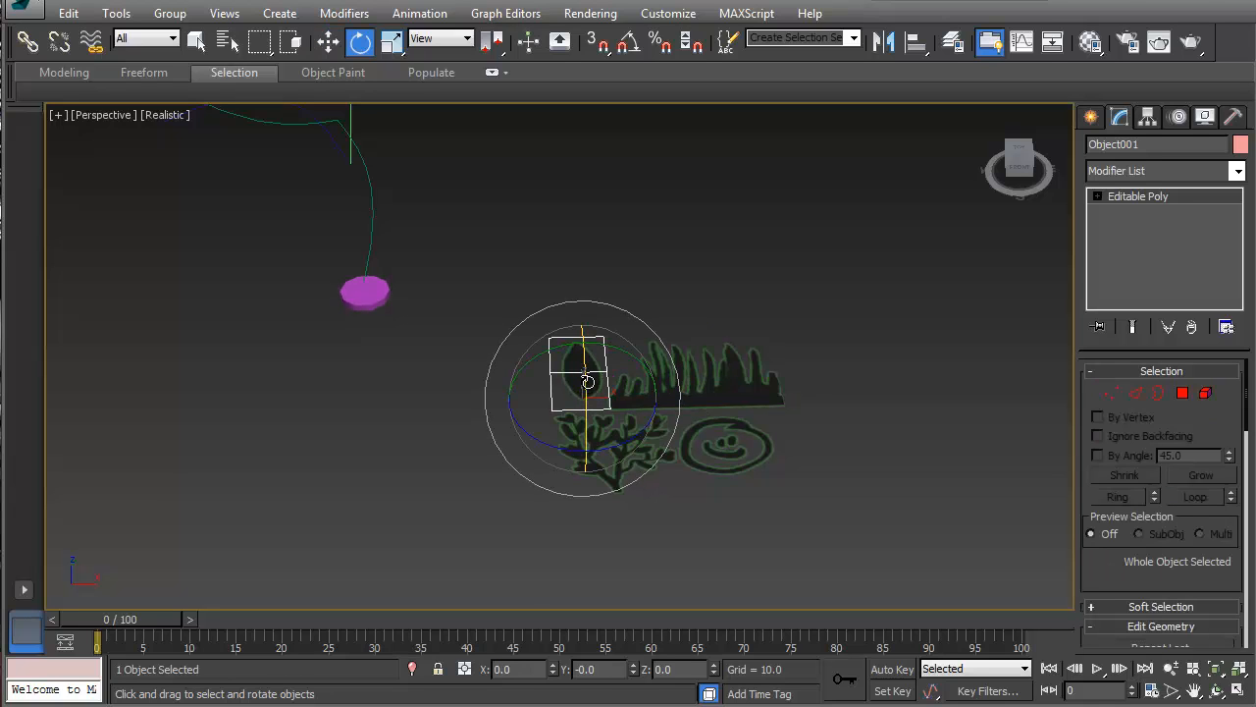
key("w")
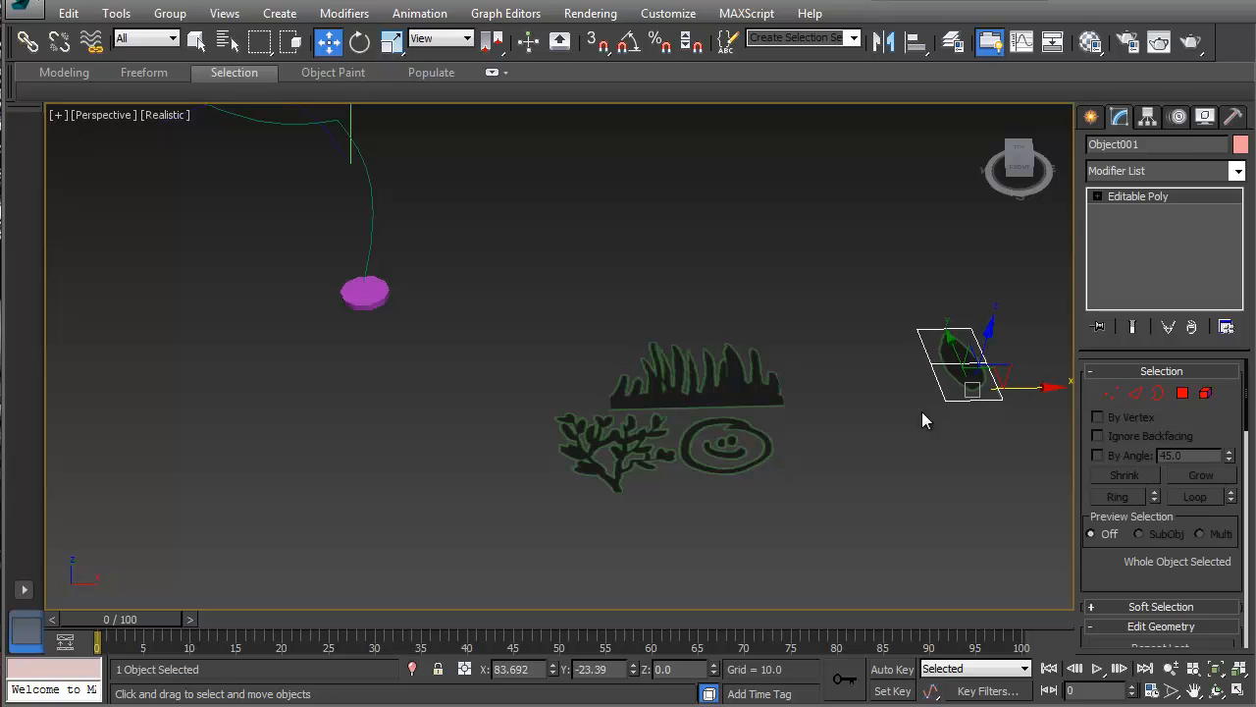
middle_click_drag(923, 418, 508, 407)
key("e")
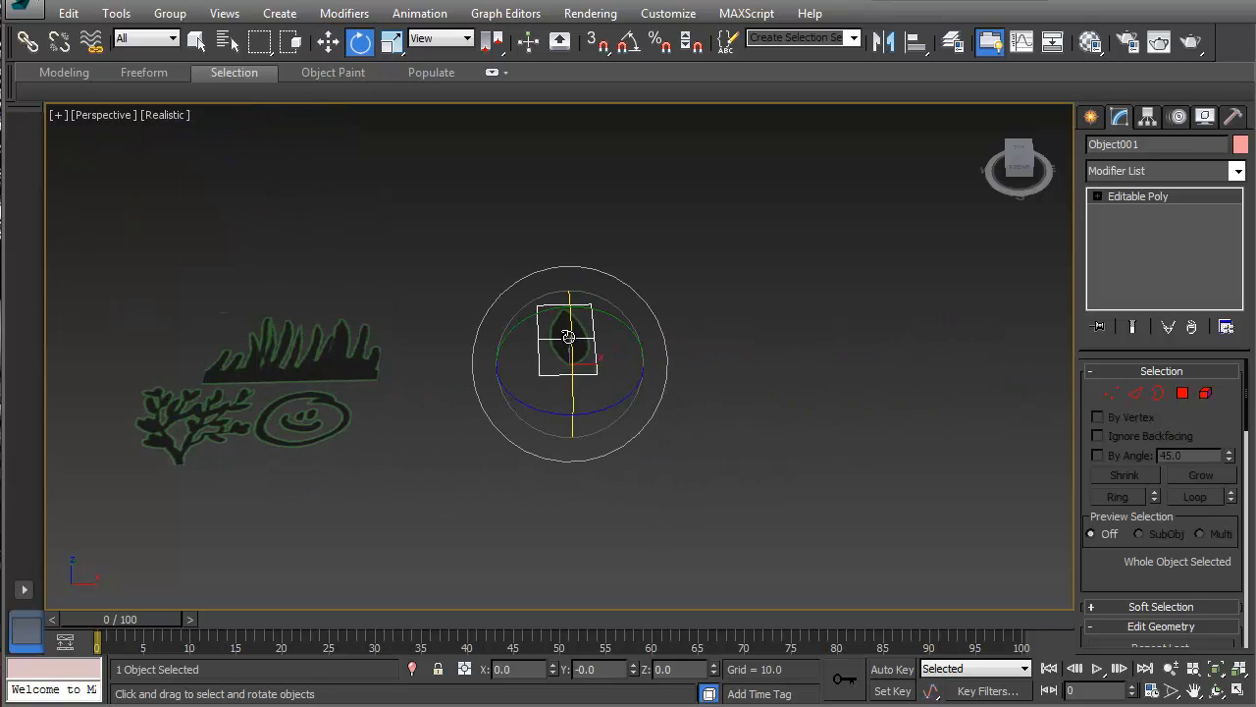
left_click_drag(568, 337, 589, 438)
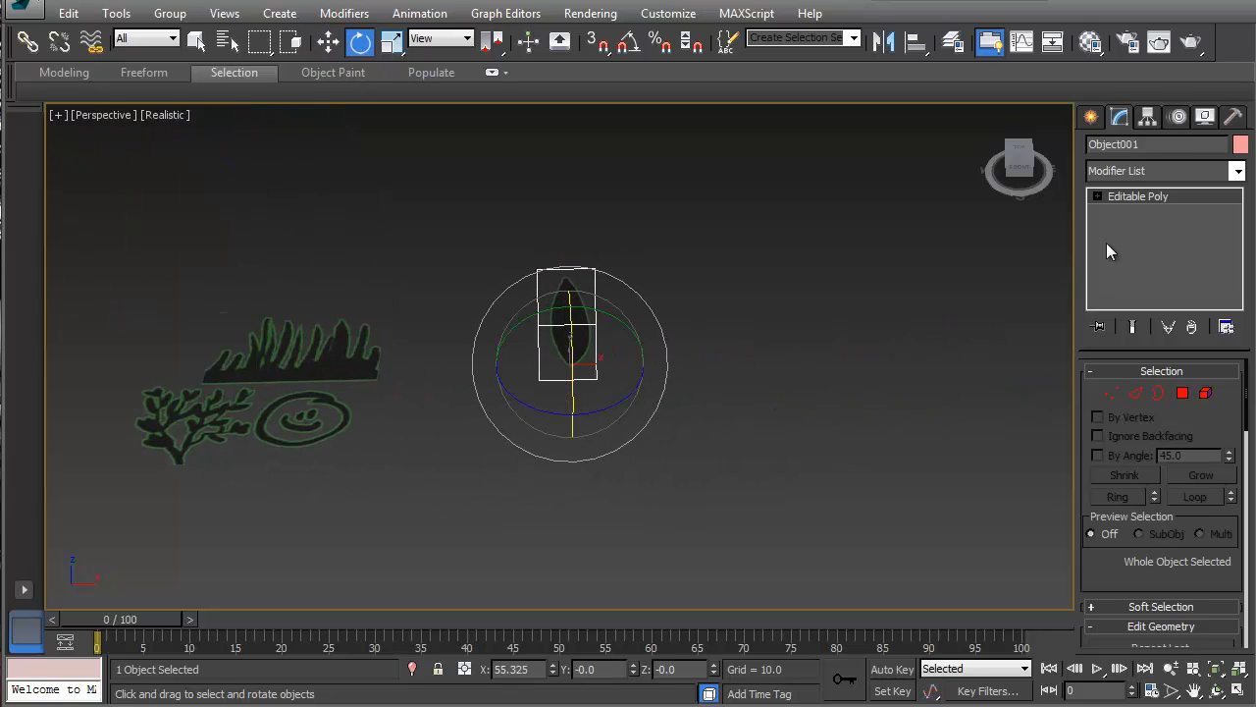
- Try to bend the leaf by rotating its upper polygon, and undo the rotation
left_click(1182, 392)
left_click(574, 309)
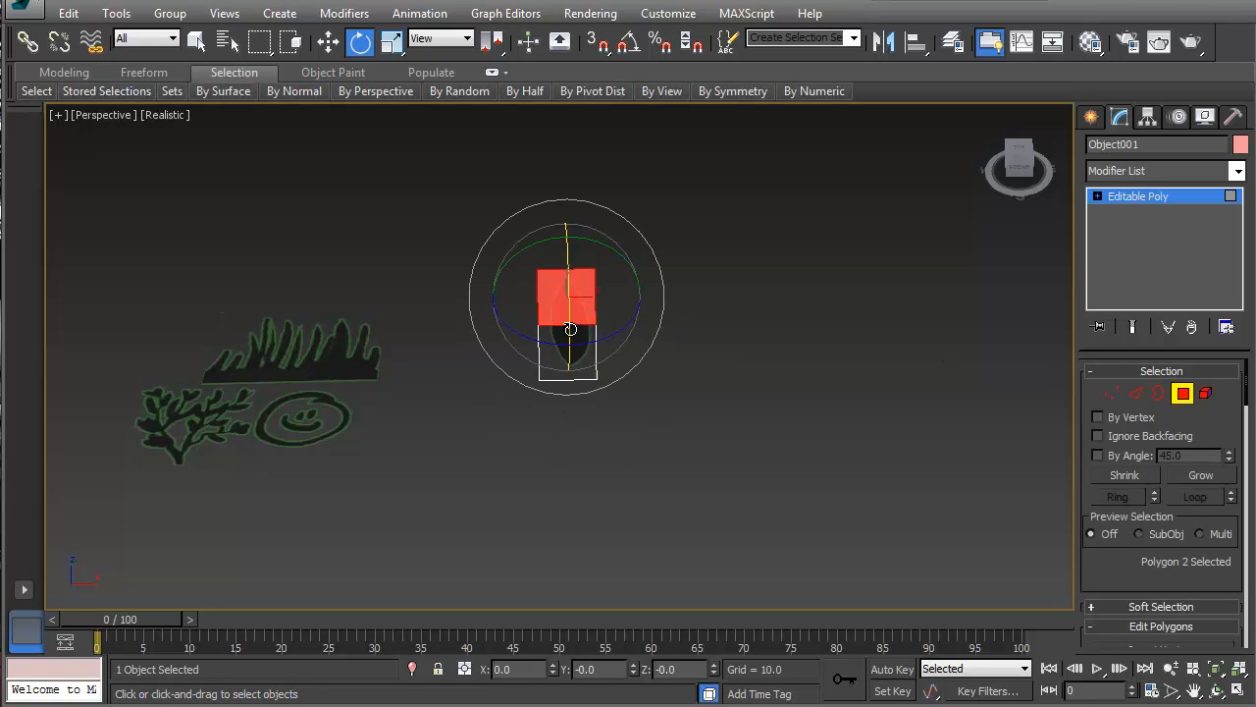
left_click_drag(570, 329, 568, 229)
key("ctrl+z")
- Bend the leaf by moving its two tip vertices outward and down to about Y -13.8, Z 4.4
middle_click_drag(573, 292, 660, 312, "alt")
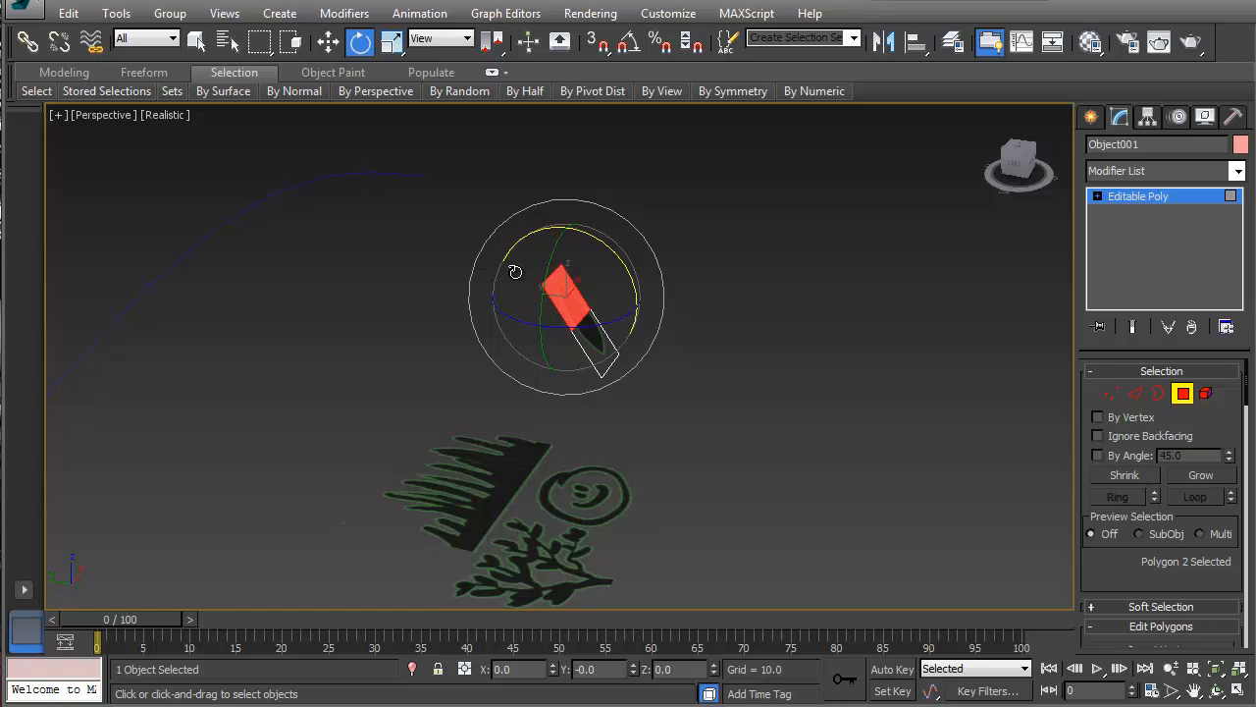
key("1")
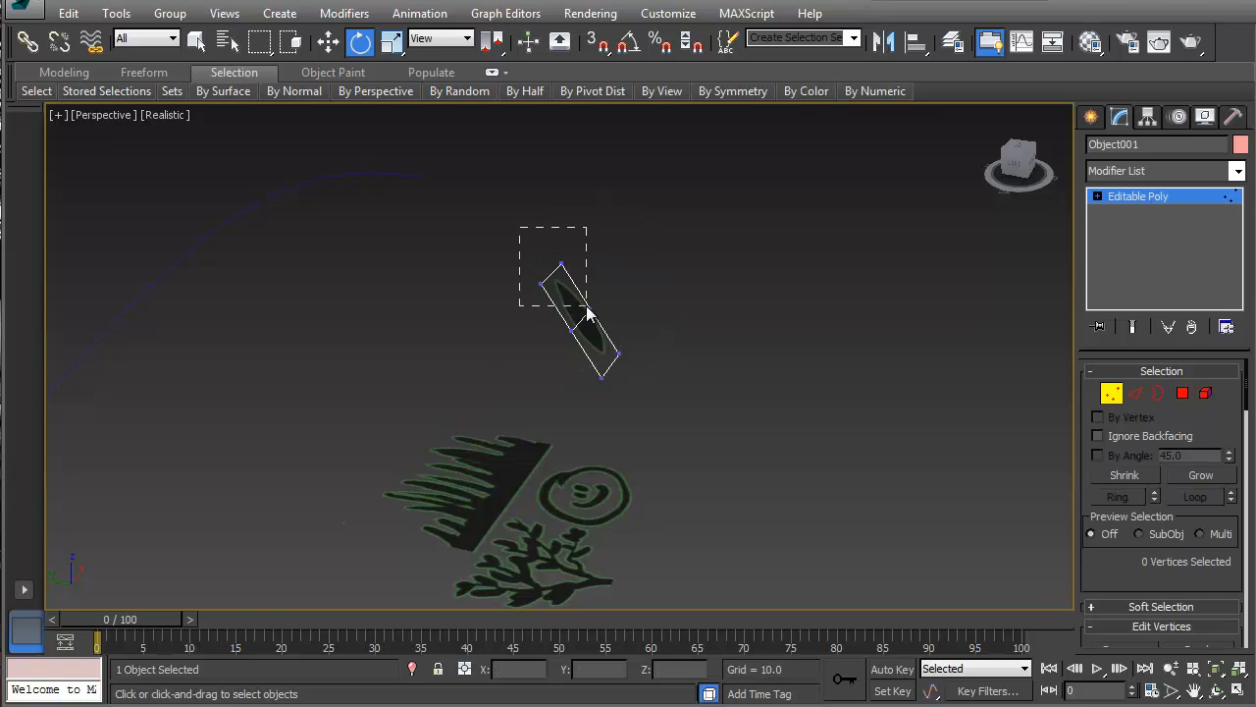
left_click_drag(519, 226, 588, 307)
key("w")
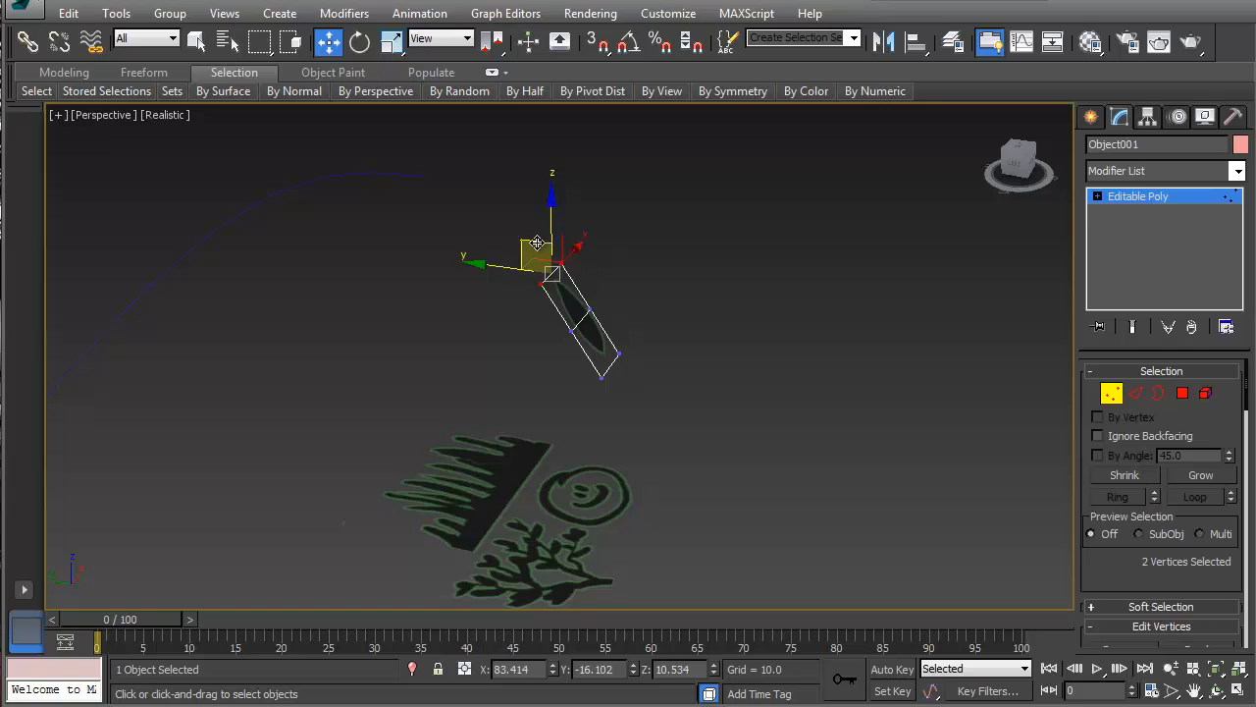
left_click_drag(535, 252, 520, 276)
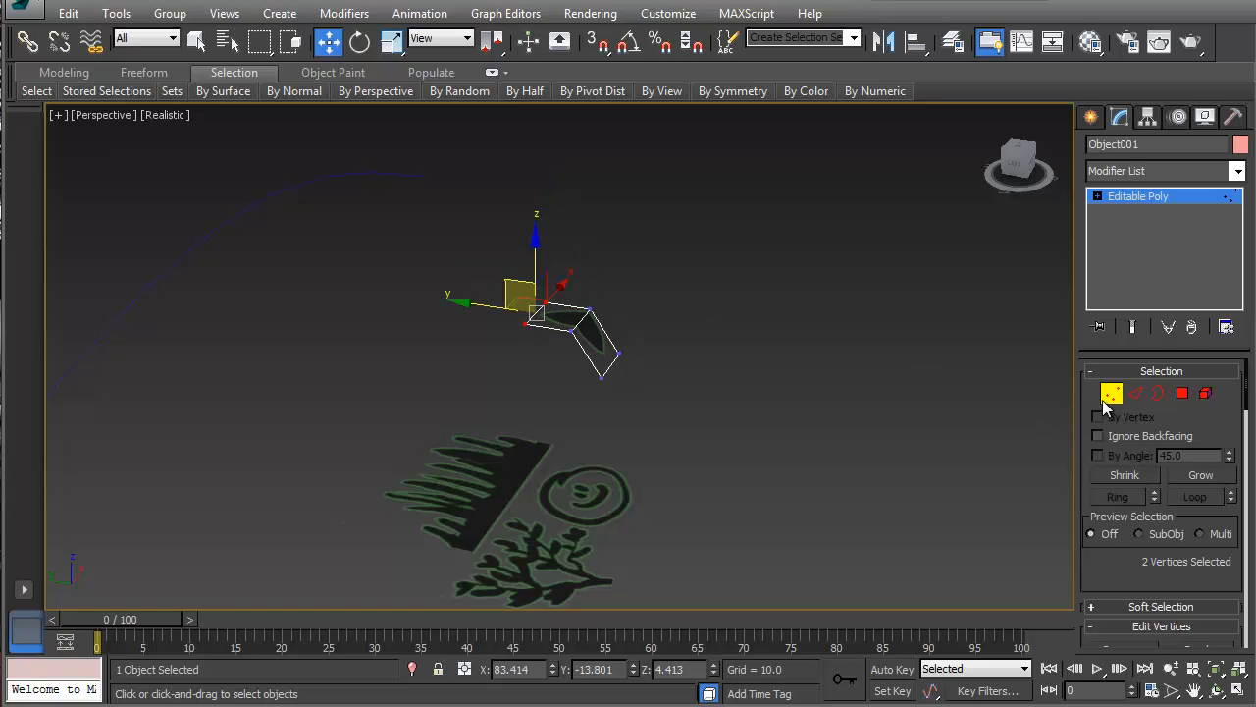
left_click(1111, 392)
- Clone the leaf three times as copies around its base pivot, rotated to about -77, -171 and 104 degrees on Z
middle_click_drag(651, 308, 612, 354, "alt")
key("e")
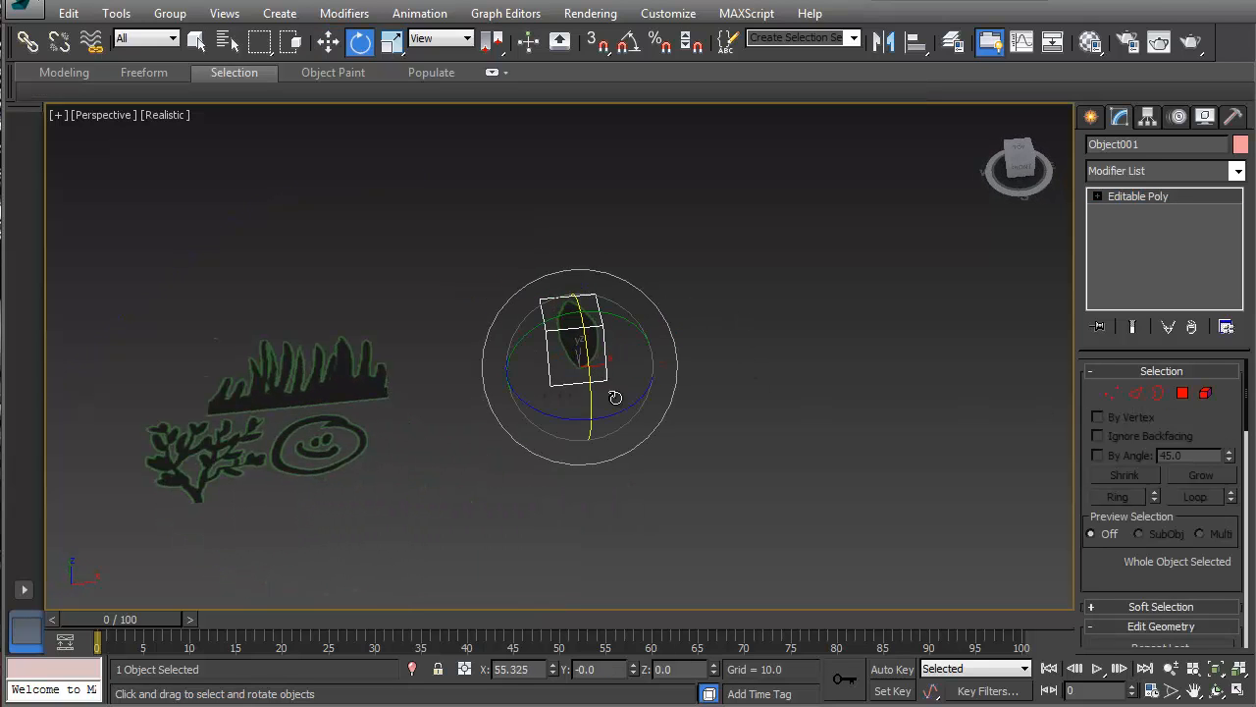
mouse_move(624, 411)
left_mouse_down()
mouse_move(527, 400)
mouse_move(435, 422)
mouse_move(467, 417)
left_mouse_up()
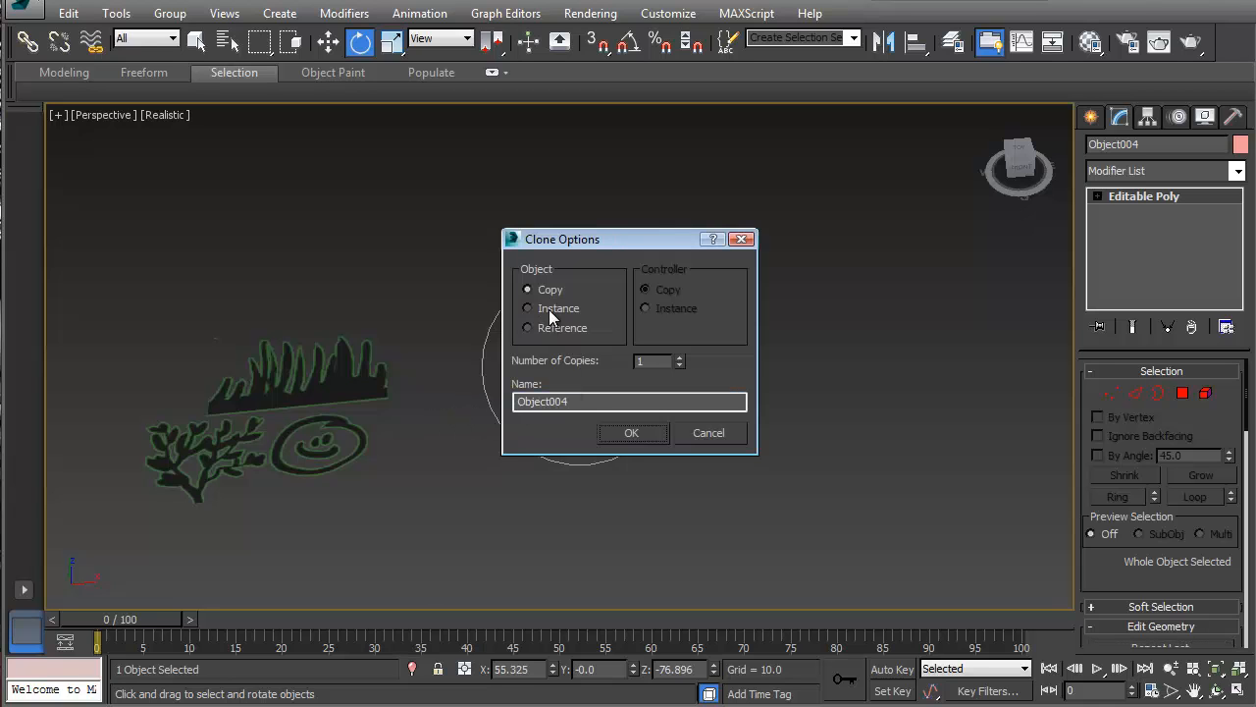
left_click(628, 433)
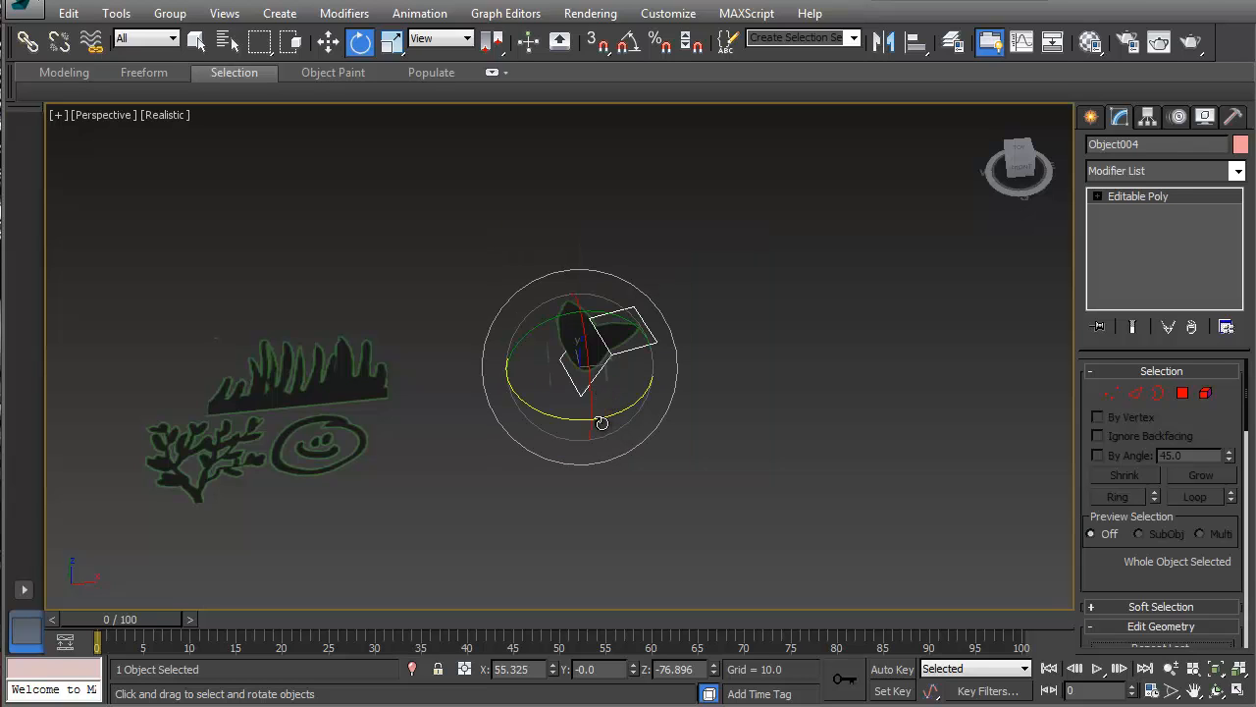
left_click_drag(609, 417, 410, 412, "shift")
left_click(631, 433)
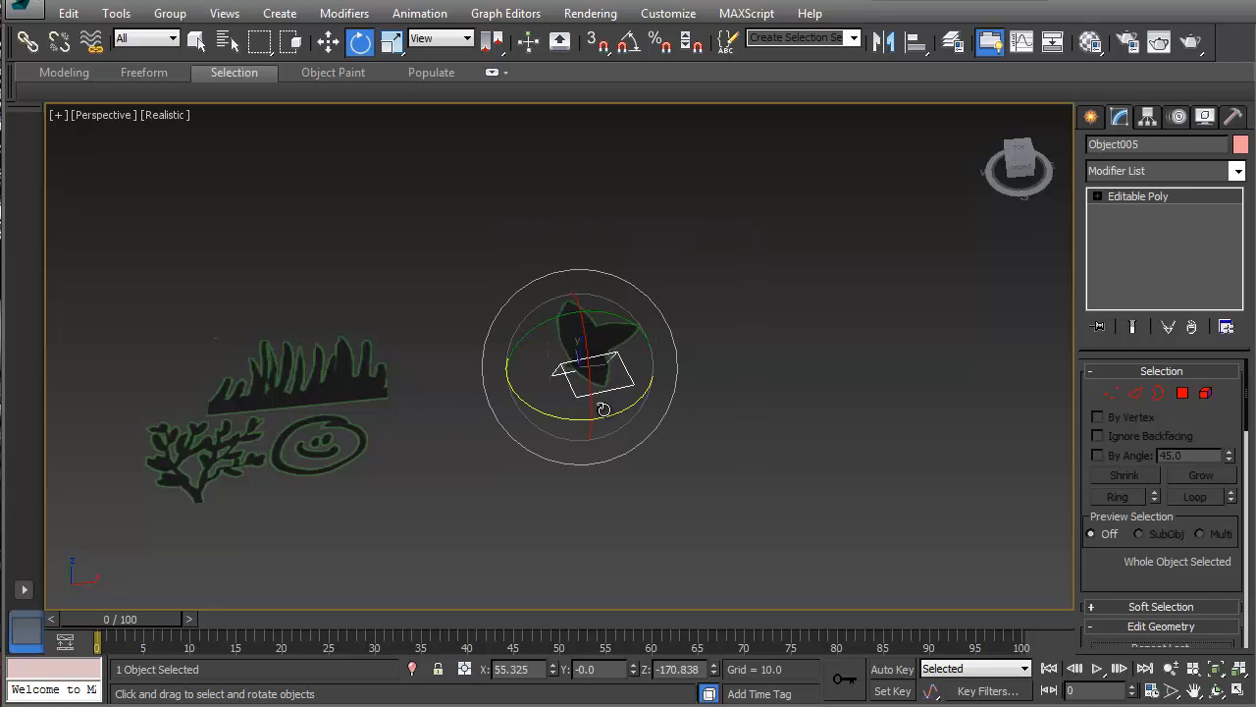
left_click_drag(592, 418, 432, 415, "shift")
left_click(631, 433)
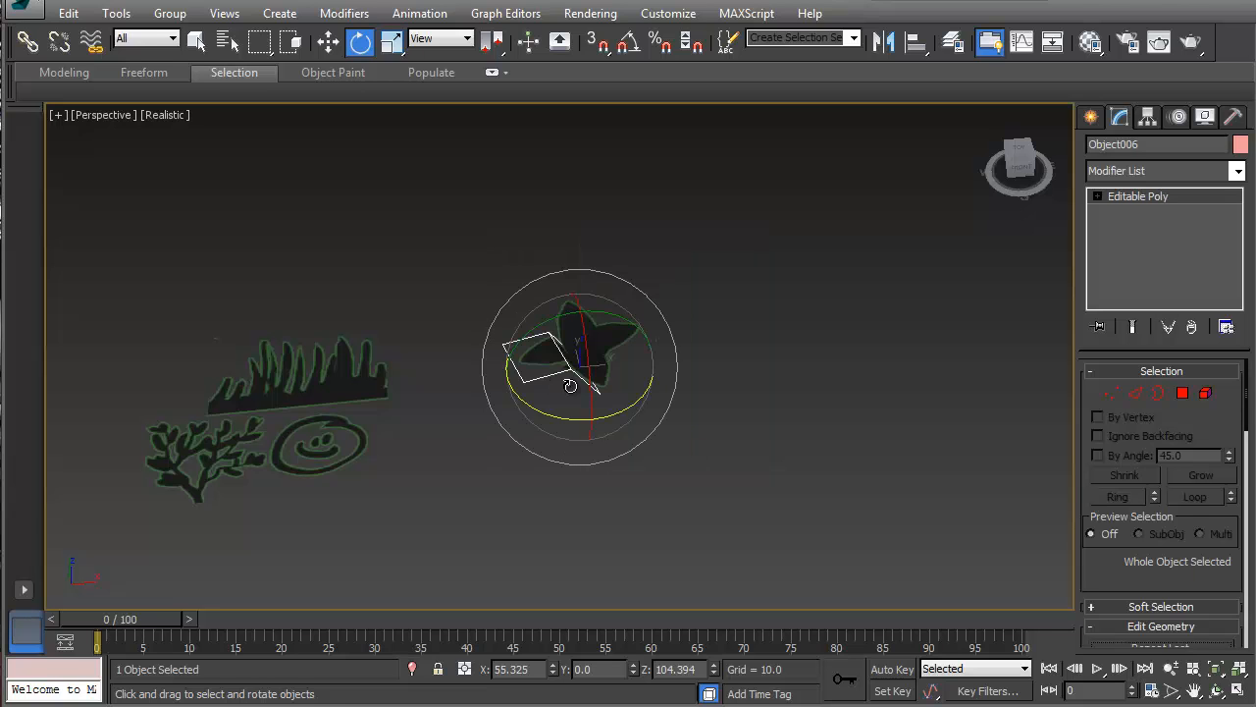
- Rotate individual leaves slightly by freehand so their tilt and angles vary around the shared base
scroll(580, 372, "up", 5)
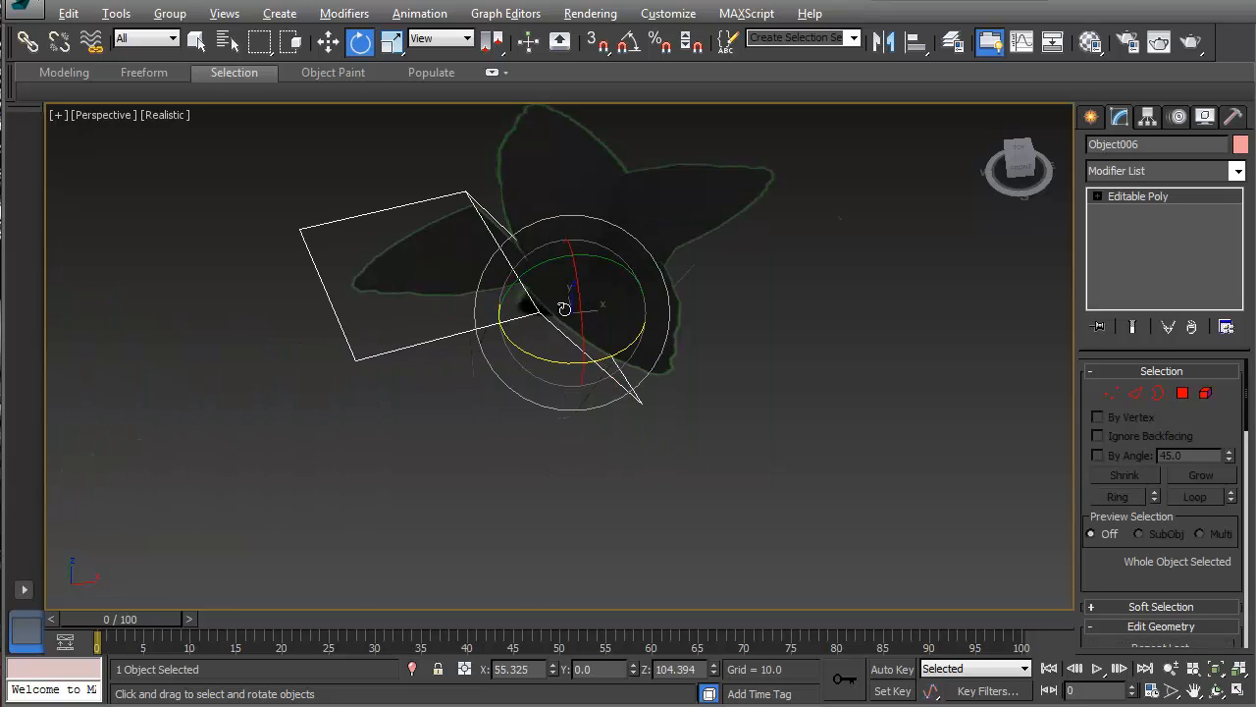
middle_click_drag(565, 309, 535, 345, "alt")
scroll(544, 345, "up", 3)
mouse_move(572, 305)
left_mouse_down()
mouse_move(545, 282)
mouse_move(560, 284)
left_mouse_up()
left_click(589, 171)
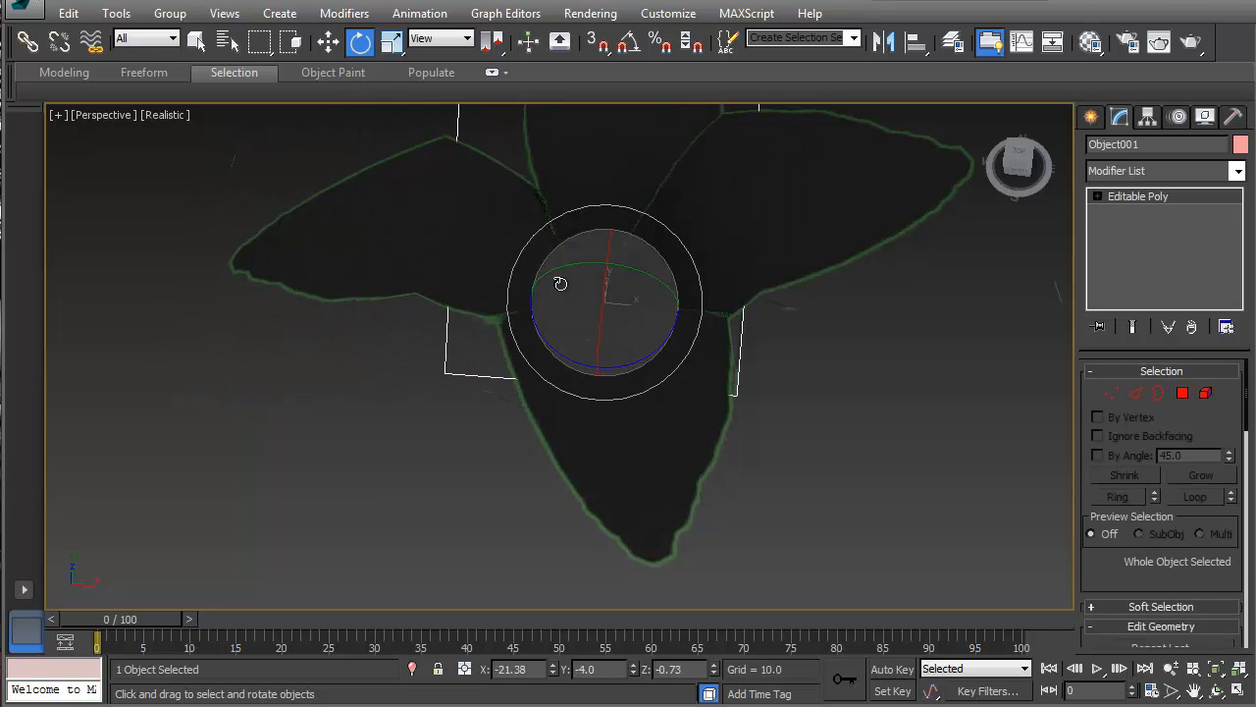
left_click(735, 238)
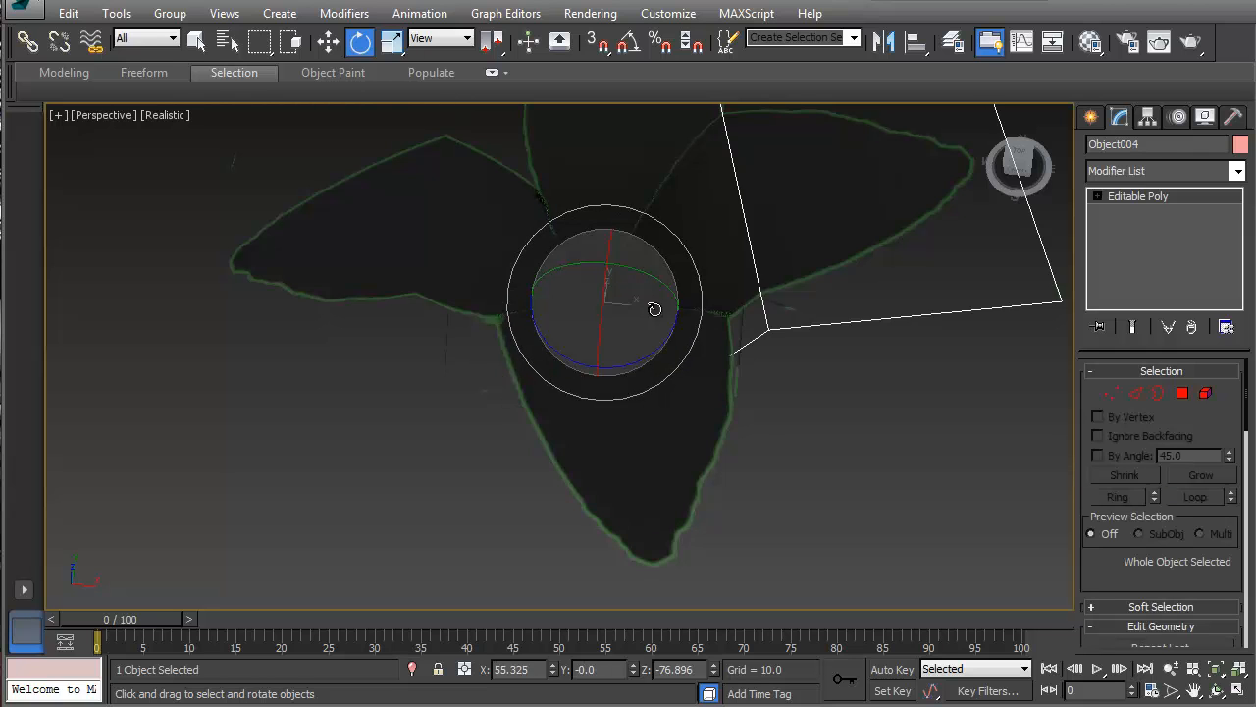
left_click_drag(654, 308, 663, 285)
- Attach the other three leaves to the front leaf copy as one object, and deselect it
left_click(650, 384)
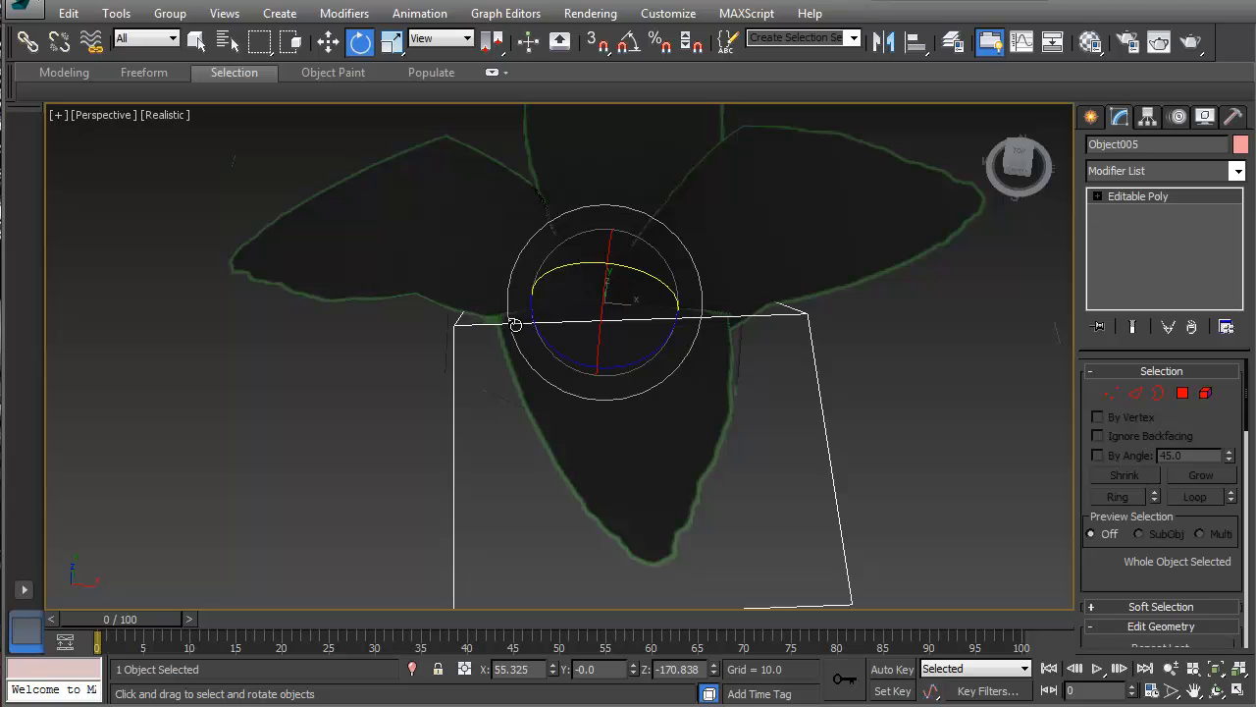
scroll(516, 320, "down", 3)
middle_click_drag(547, 344, 623, 327, "alt")
scroll(822, 323, "down", 3)
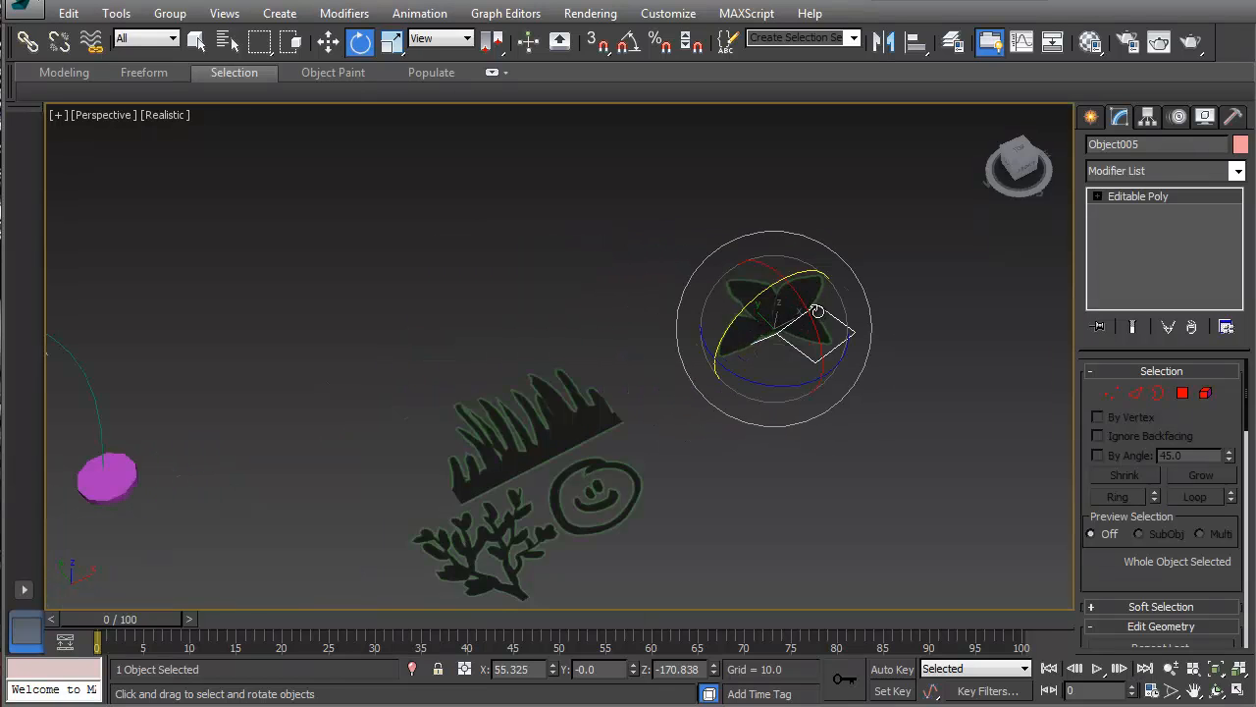
middle_click_drag(767, 366, 666, 319)
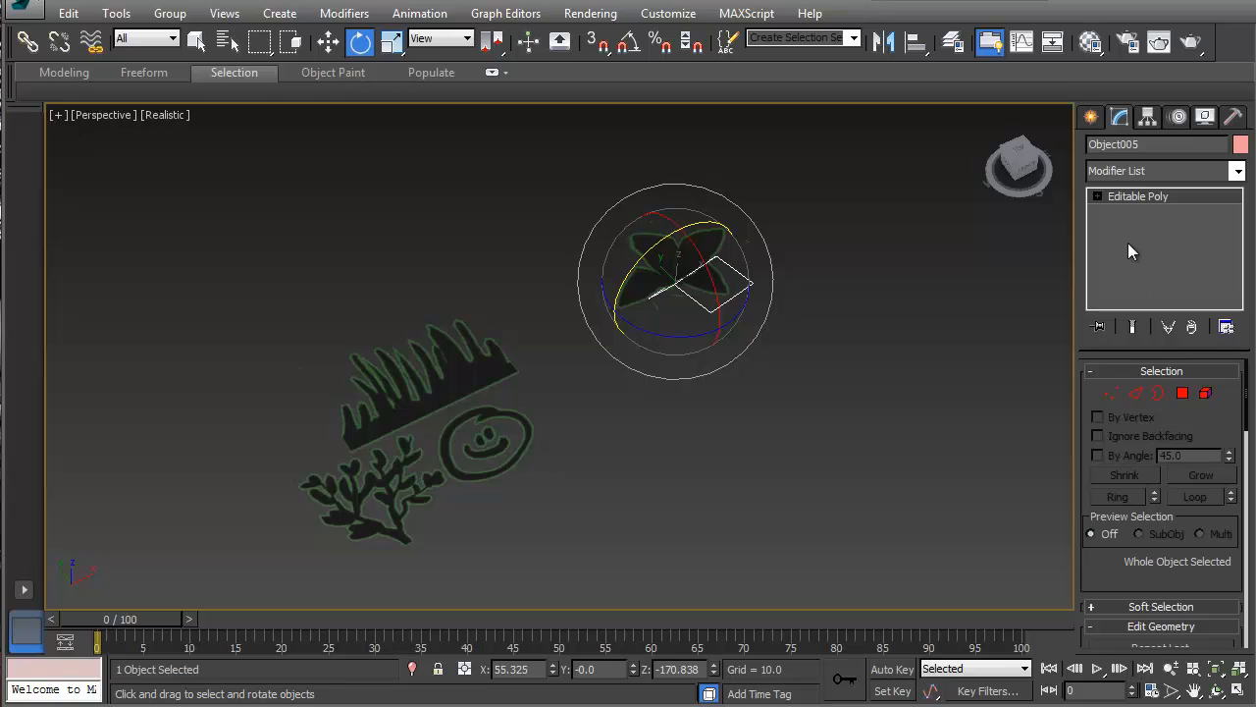
scroll(1103, 539, "down", 3)
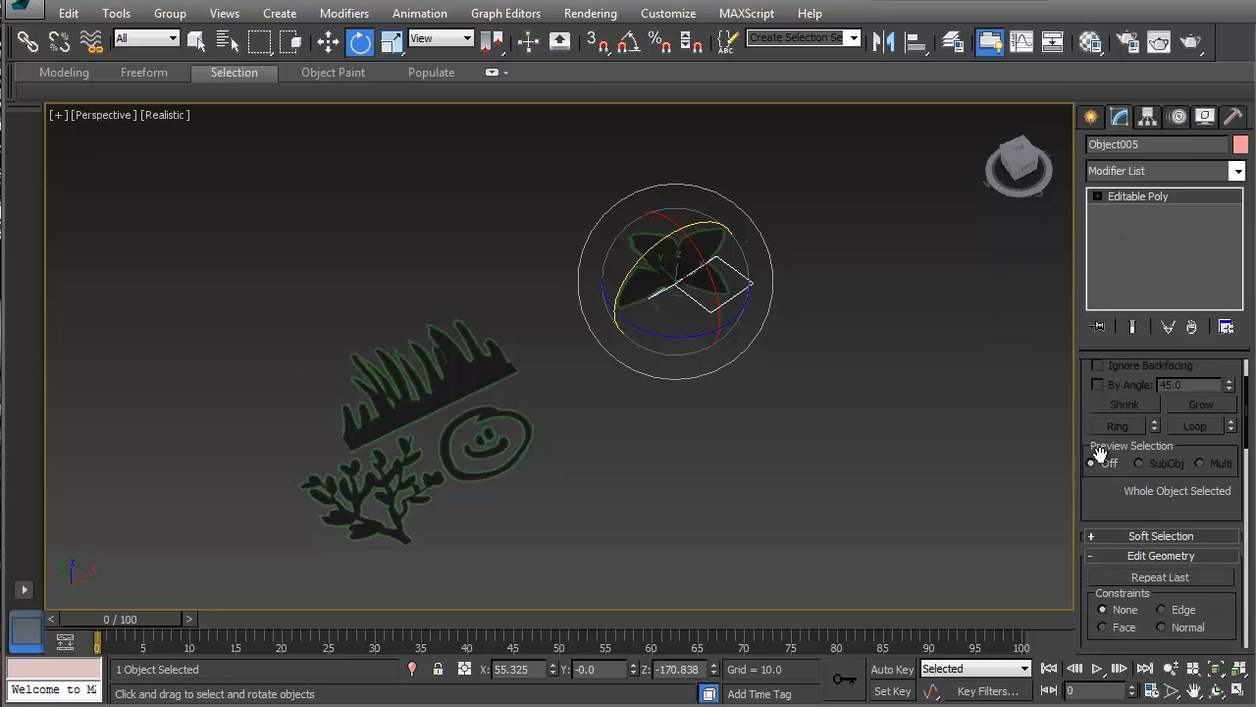
left_click(1119, 639)
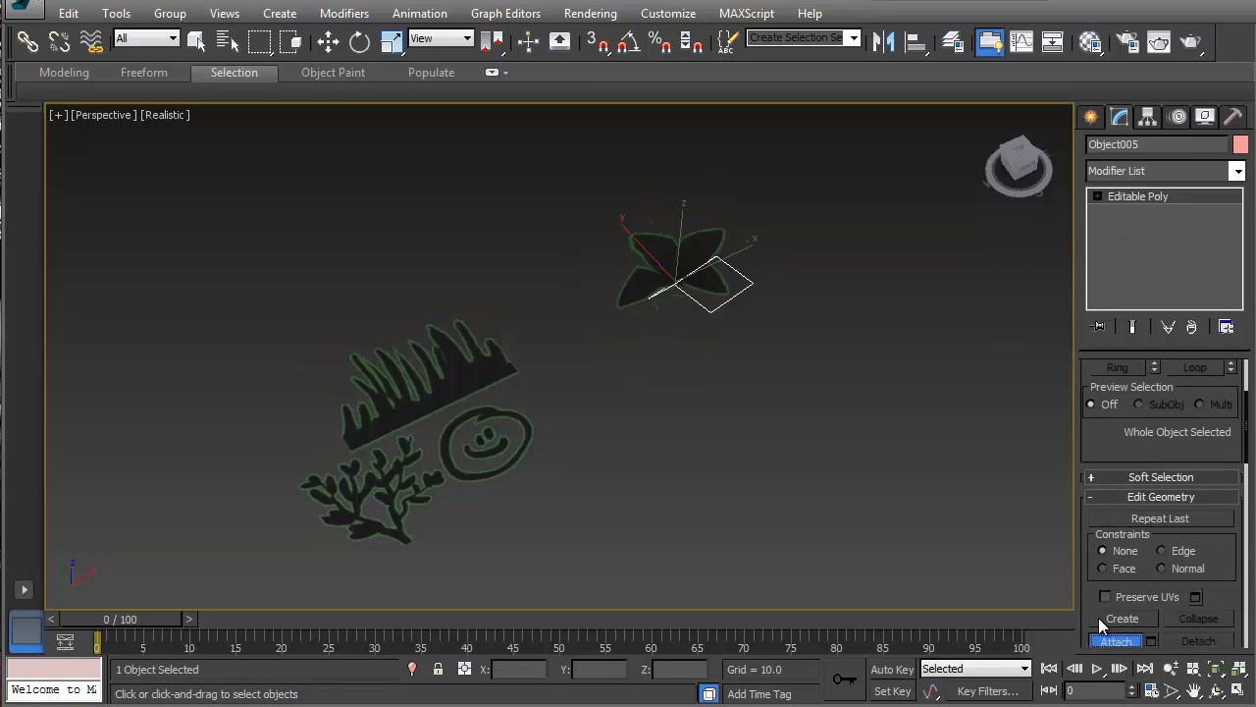
left_click(648, 287)
left_click(657, 243)
left_click(708, 242)
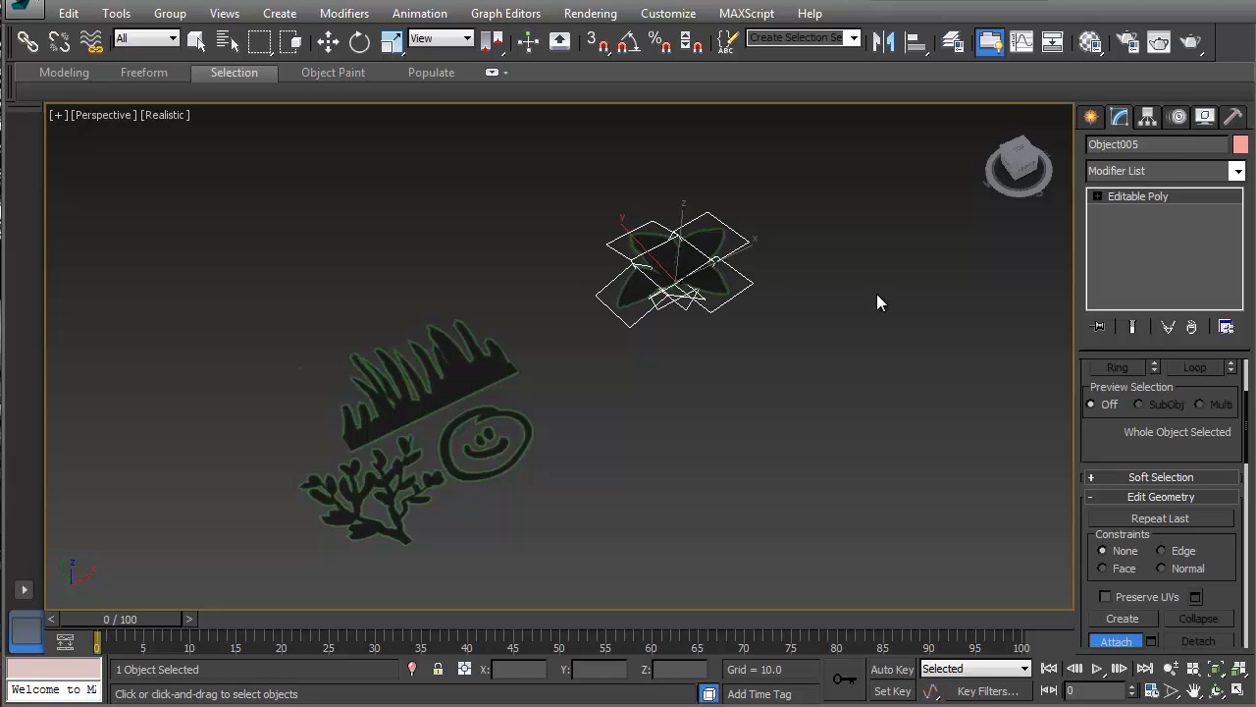
left_click(1116, 198)
key("1")
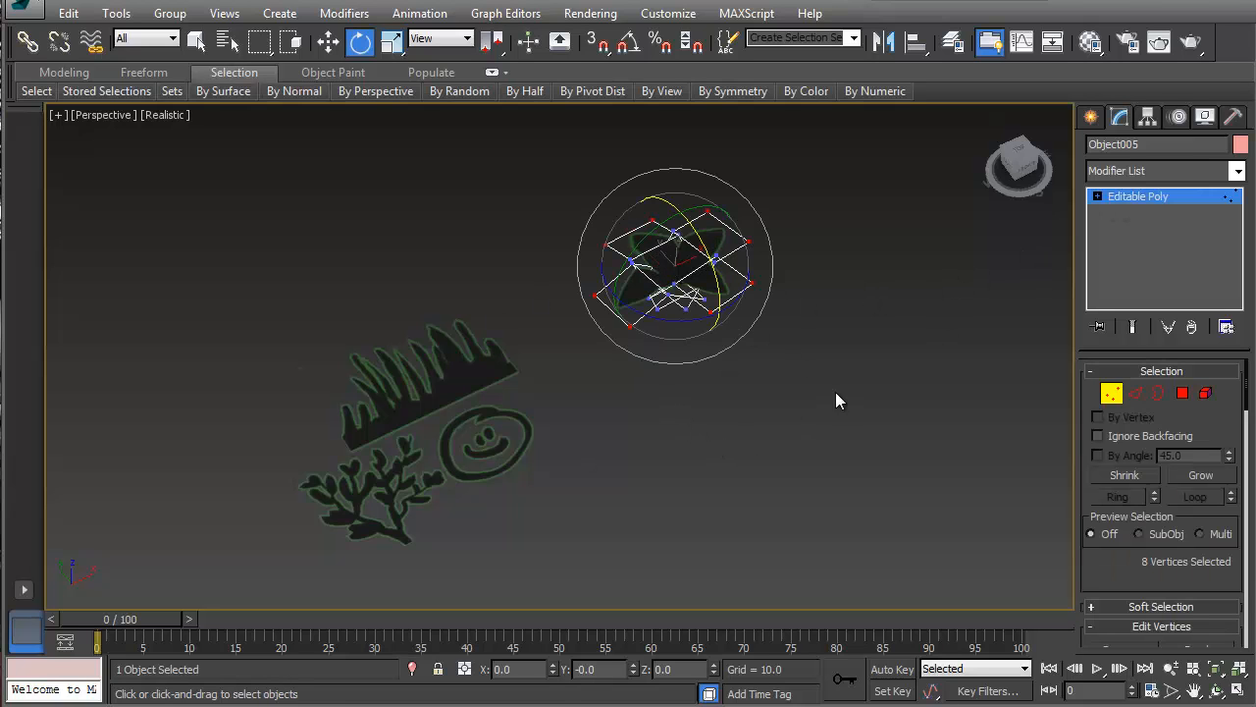
left_click(1152, 196)
left_click(689, 425)
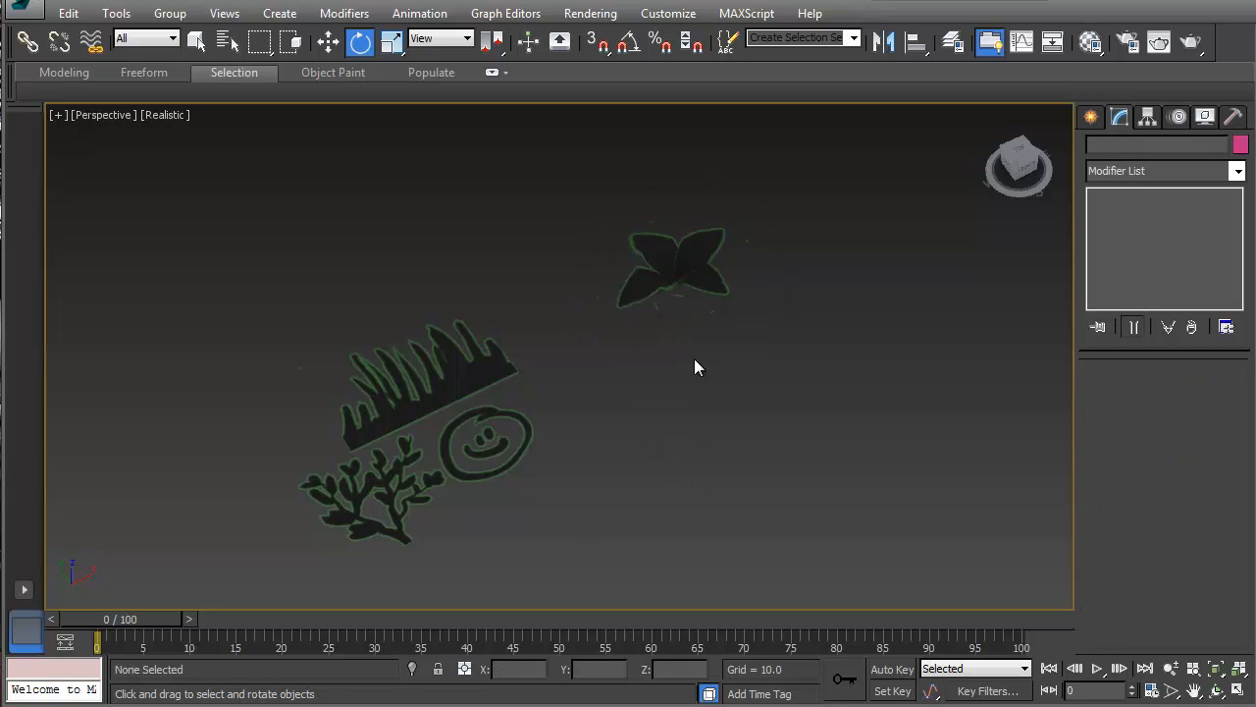
- Turn on angle snap and rotate the grass plane 90 degrees around X so it stands upright
middle_click_drag(492, 396, 575, 346)
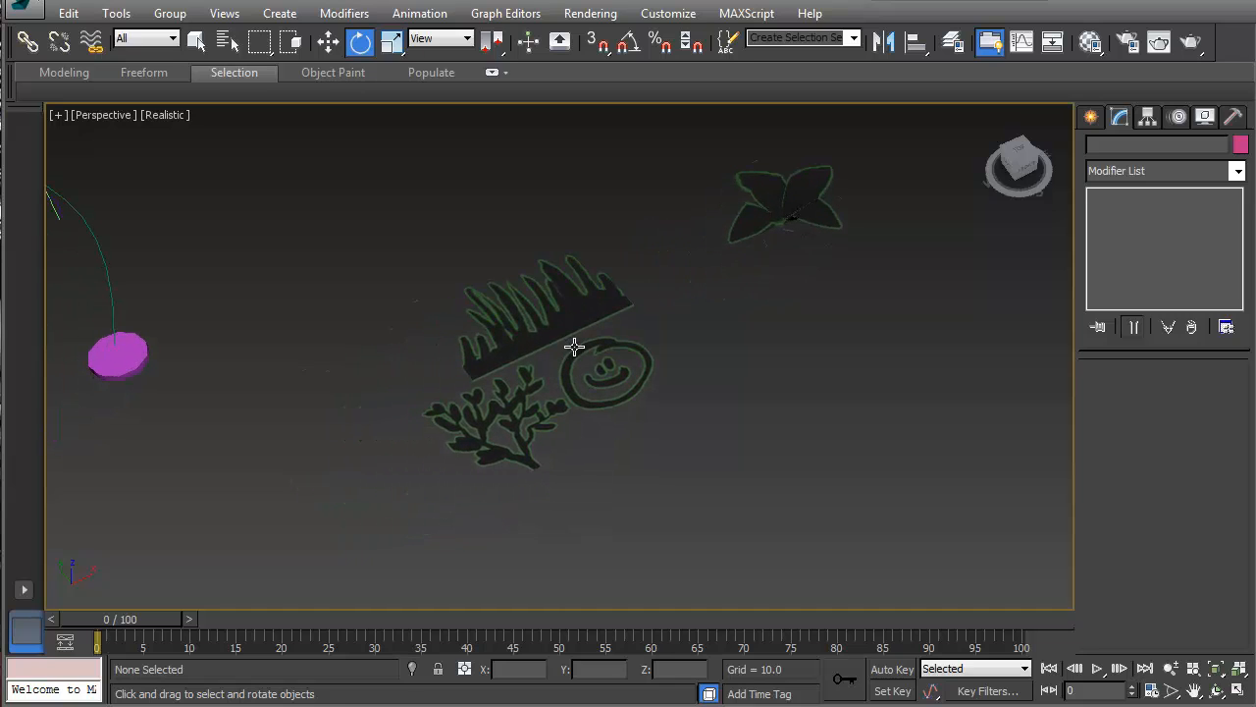
left_click(563, 318)
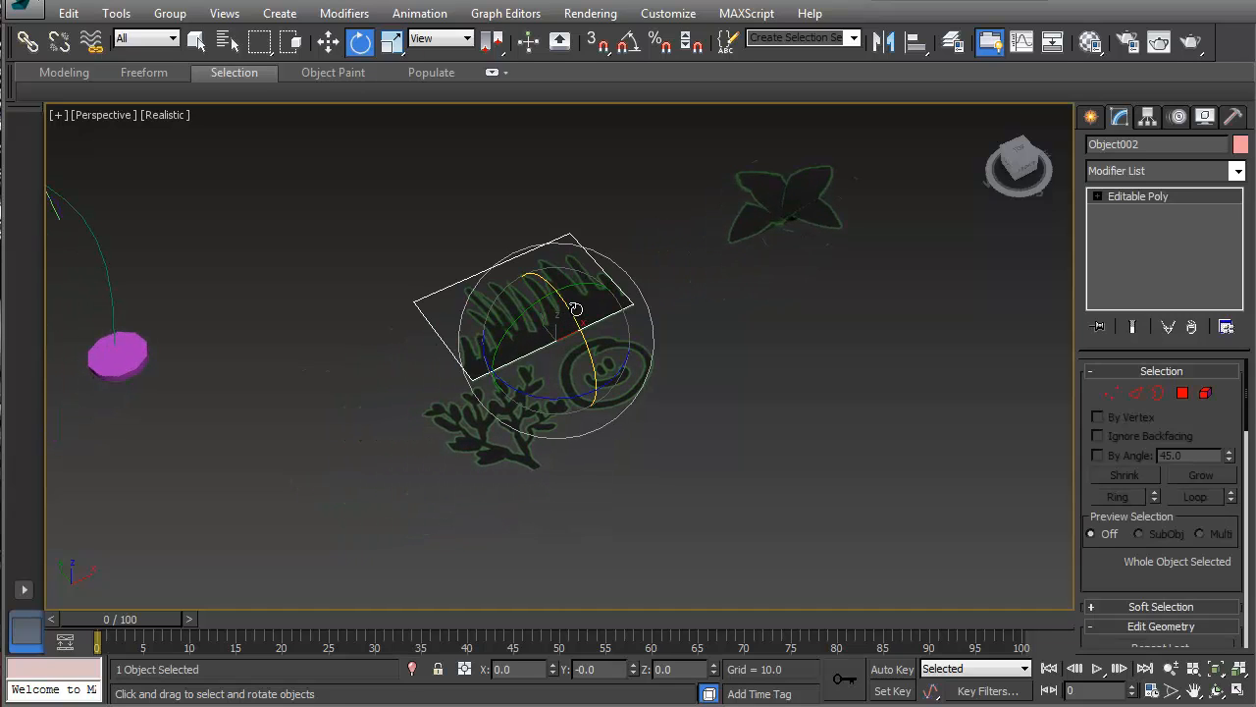
key("a")
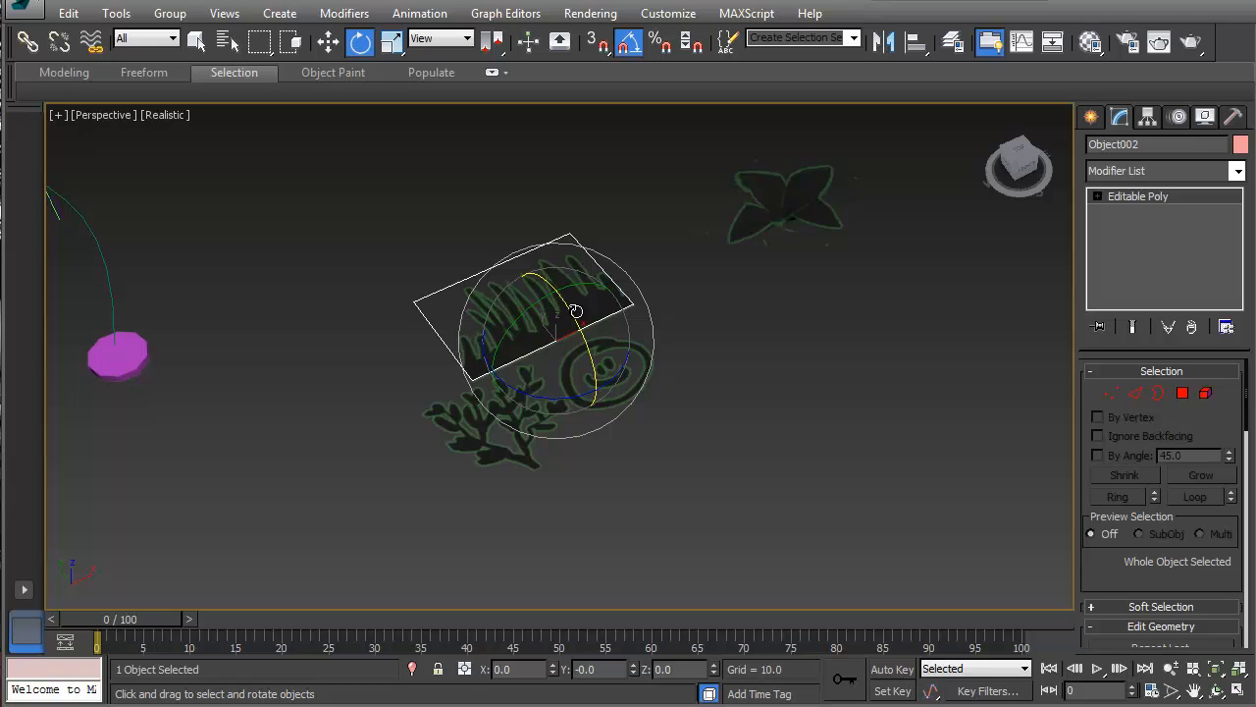
left_click_drag(577, 311, 607, 395)
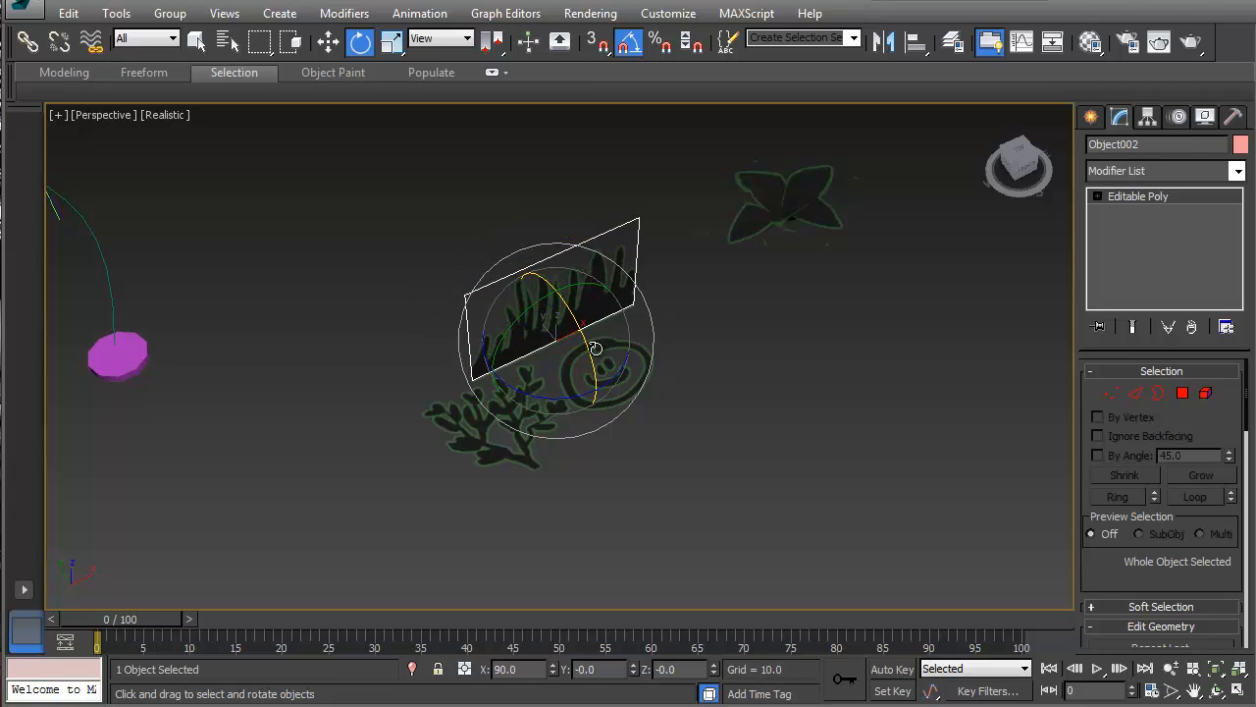
- Check the 2-Sided option of the plant material in the Material Editor
key("m")
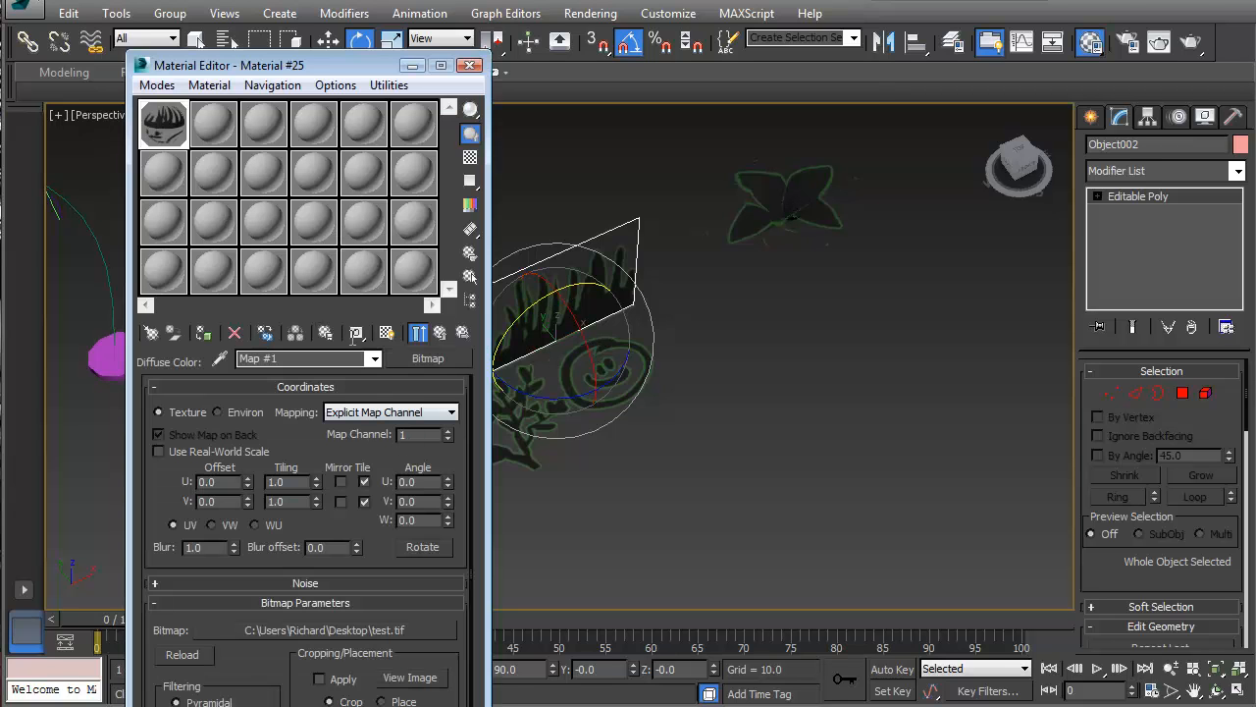
left_click(440, 331)
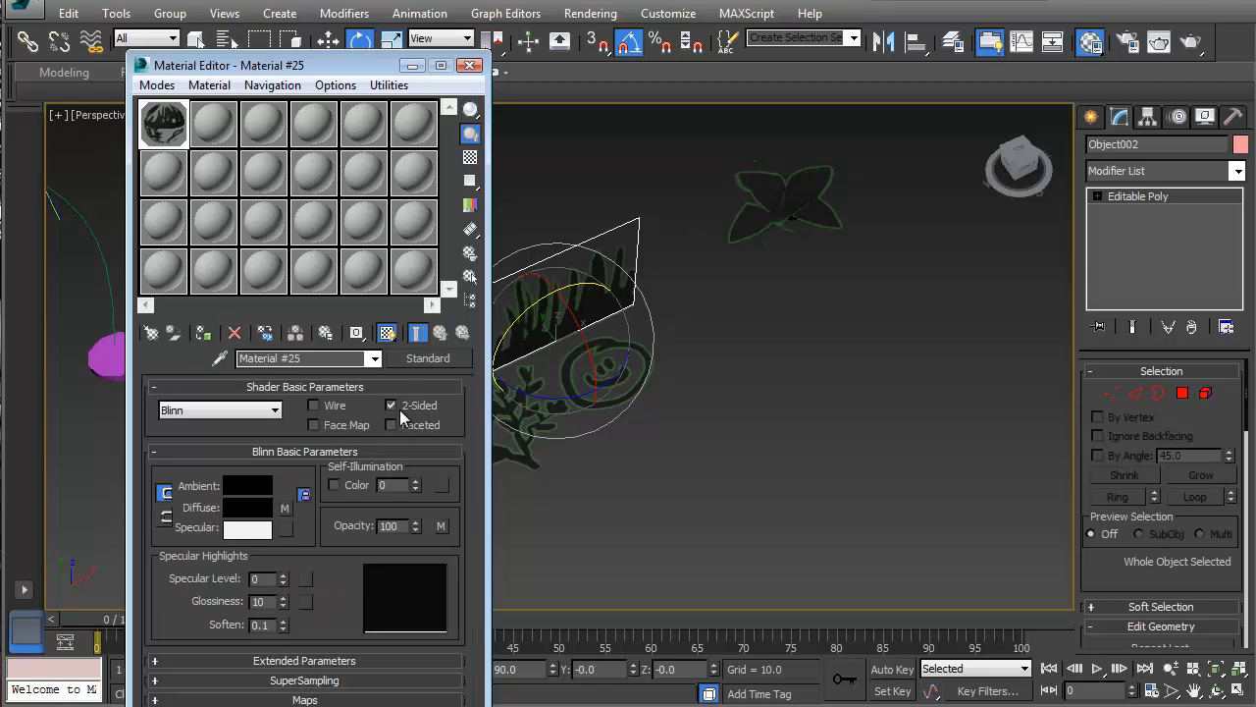
left_click(470, 65)
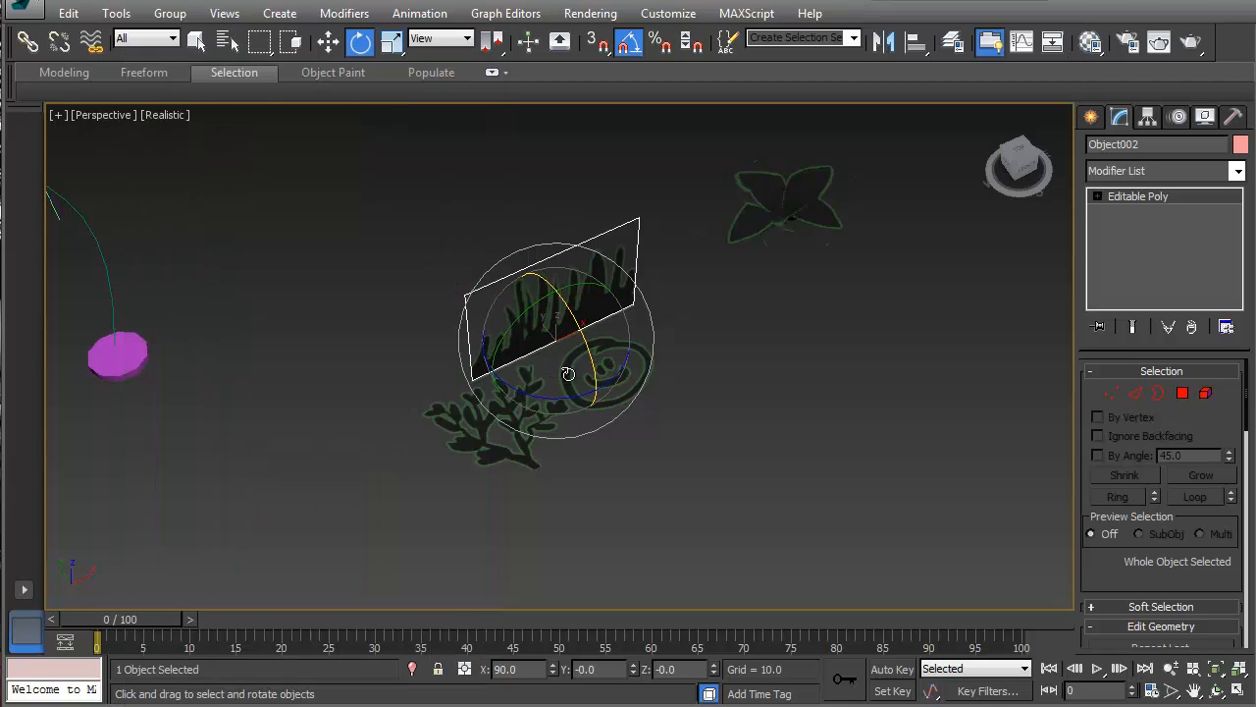
- Move the grass plane away from the branch piece and clone it as three copies rotated 55 degrees apart around Z
middle_click_drag(567, 374, 549, 312, "alt")
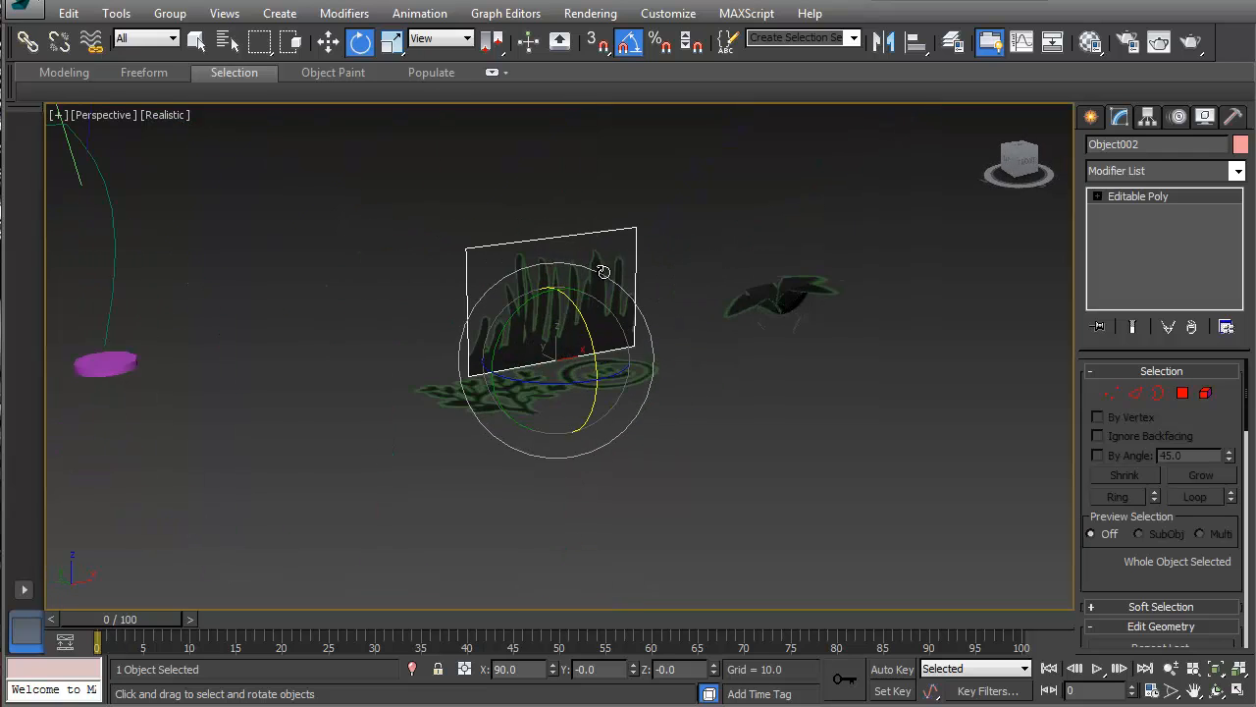
middle_click_drag(603, 272, 601, 312)
key("w")
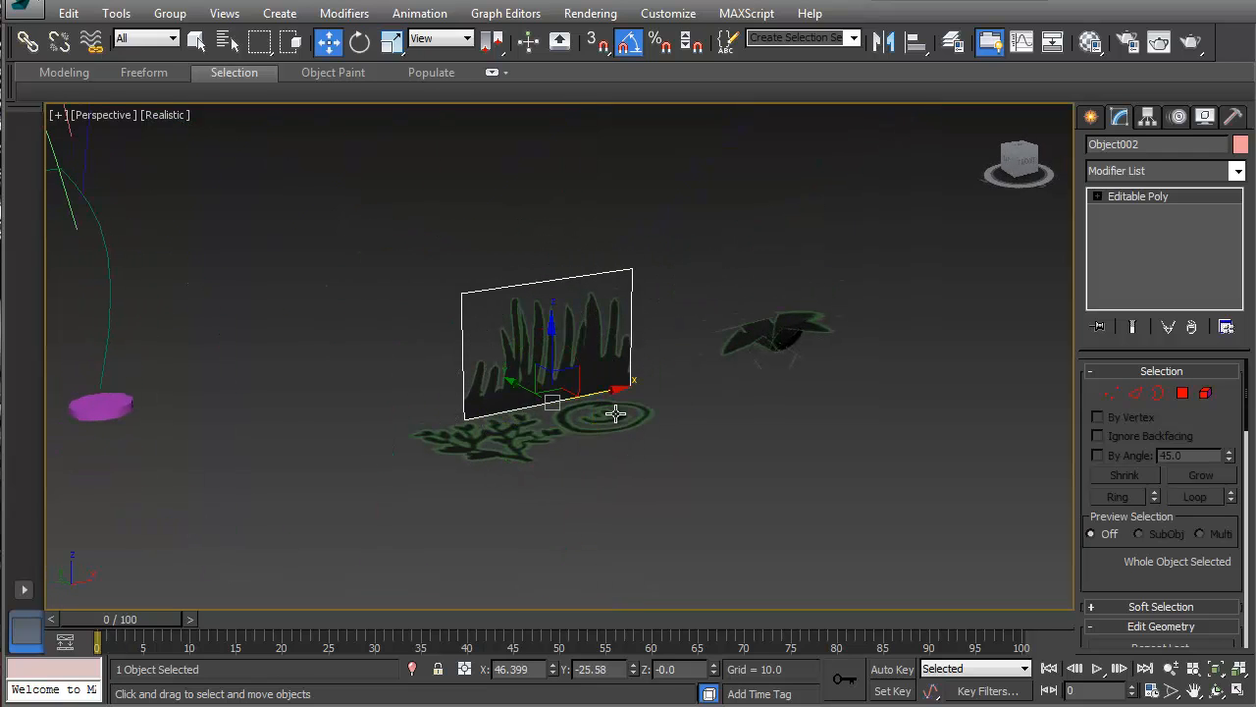
mouse_move(521, 394)
left_mouse_down()
mouse_move(391, 315)
mouse_move(448, 337)
left_mouse_up()
key("e")
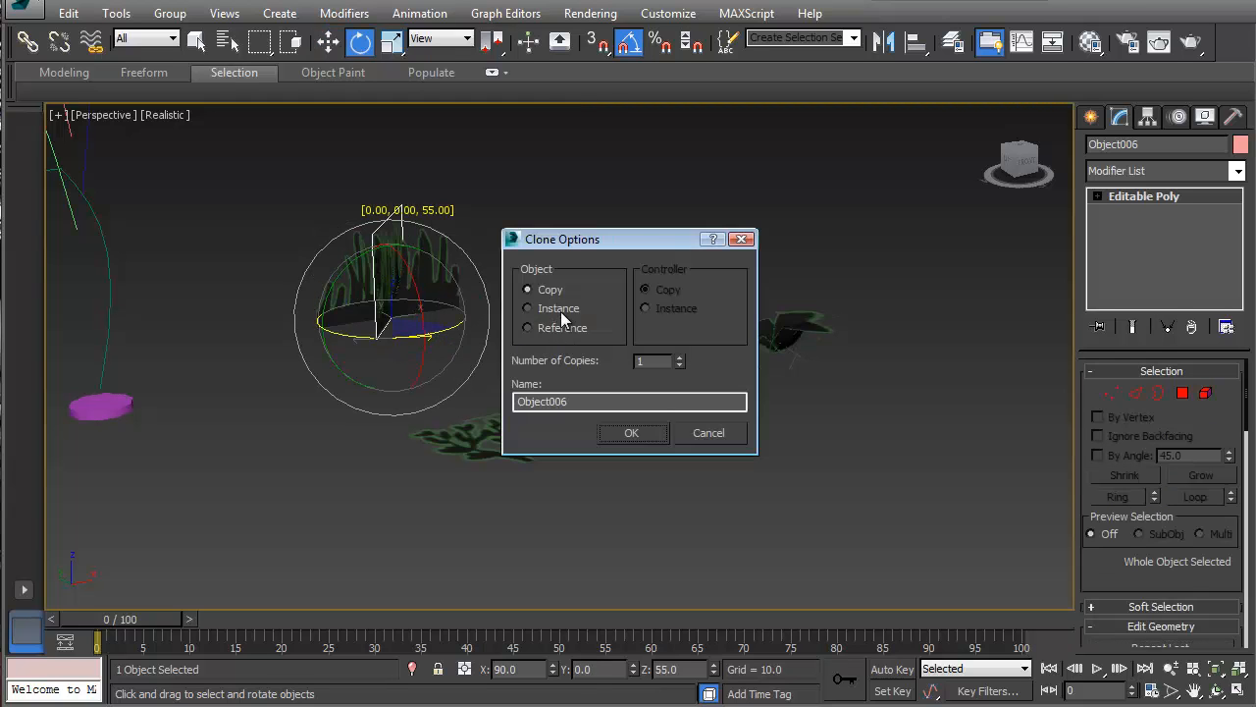
double_click(680, 356)
left_click(658, 438)
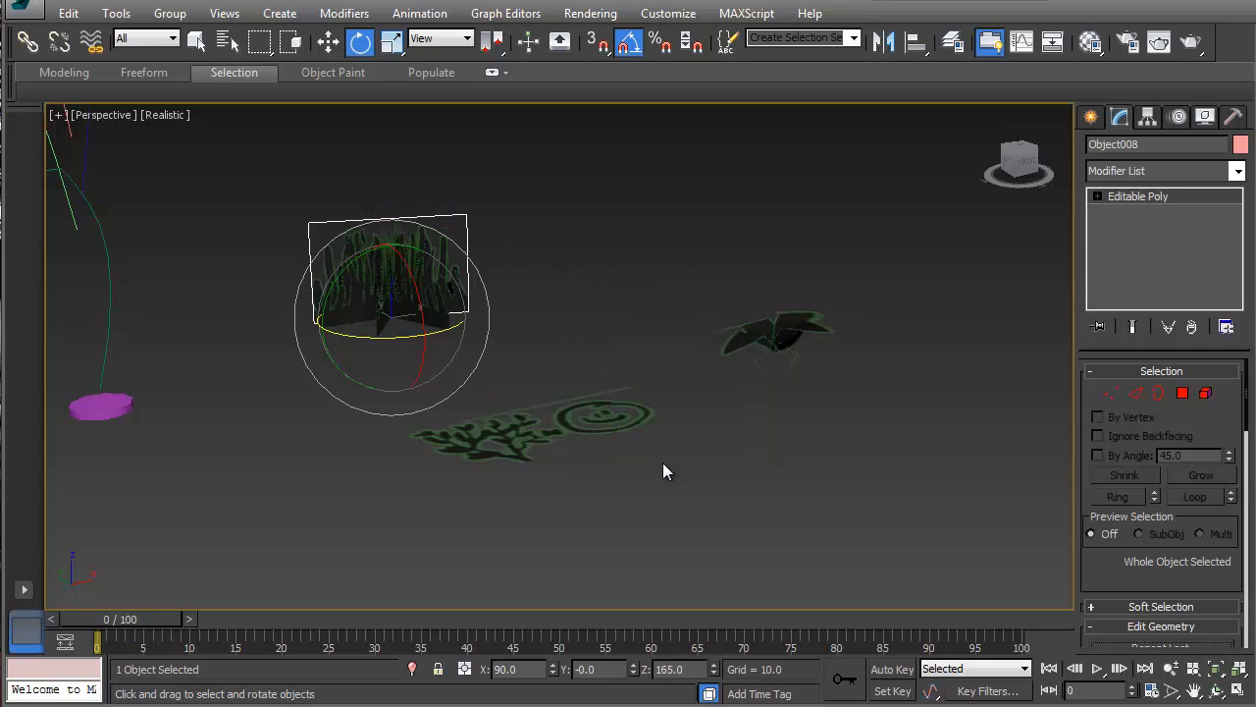
- Increase the radius of the cylinder at the base of the stem splines to about 4.48
mouse_move(399, 295)
middle_mouse_down()
mouse_move(519, 292)
mouse_move(432, 302)
mouse_move(441, 309)
mouse_move(519, 294)
mouse_move(501, 295)
mouse_move(666, 312)
mouse_move(625, 342)
middle_mouse_up()
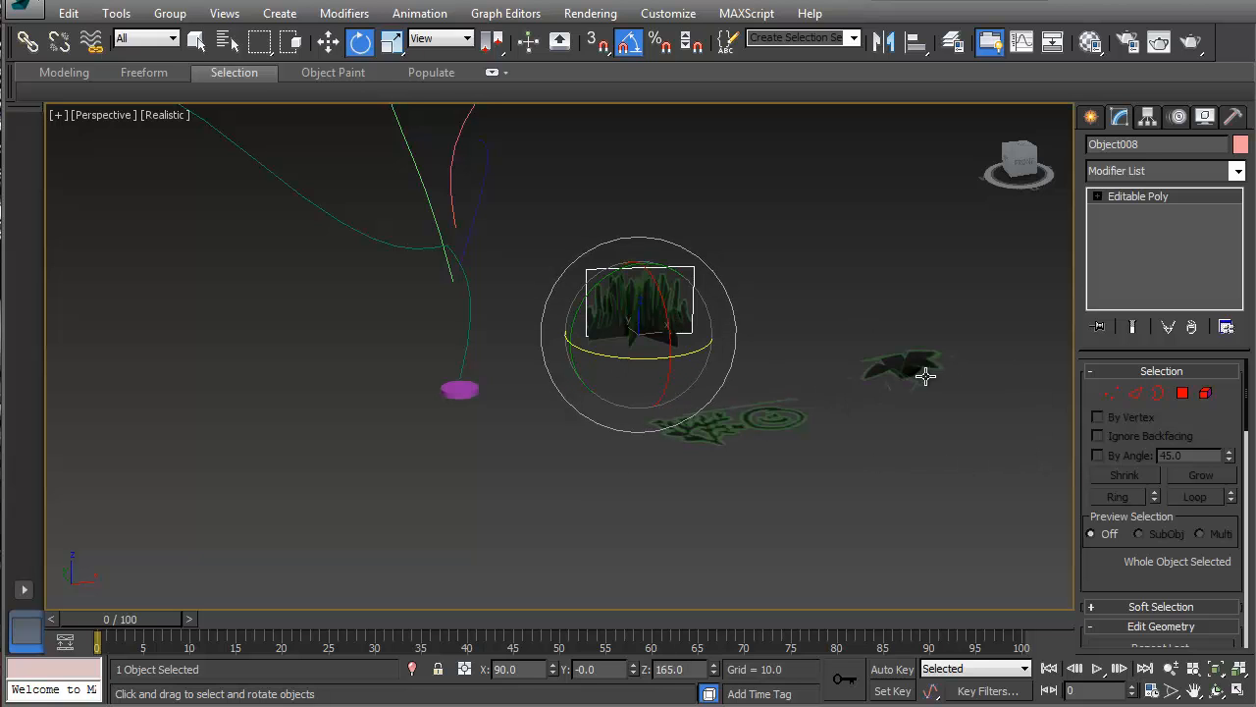
middle_click_drag(458, 350, 572, 462)
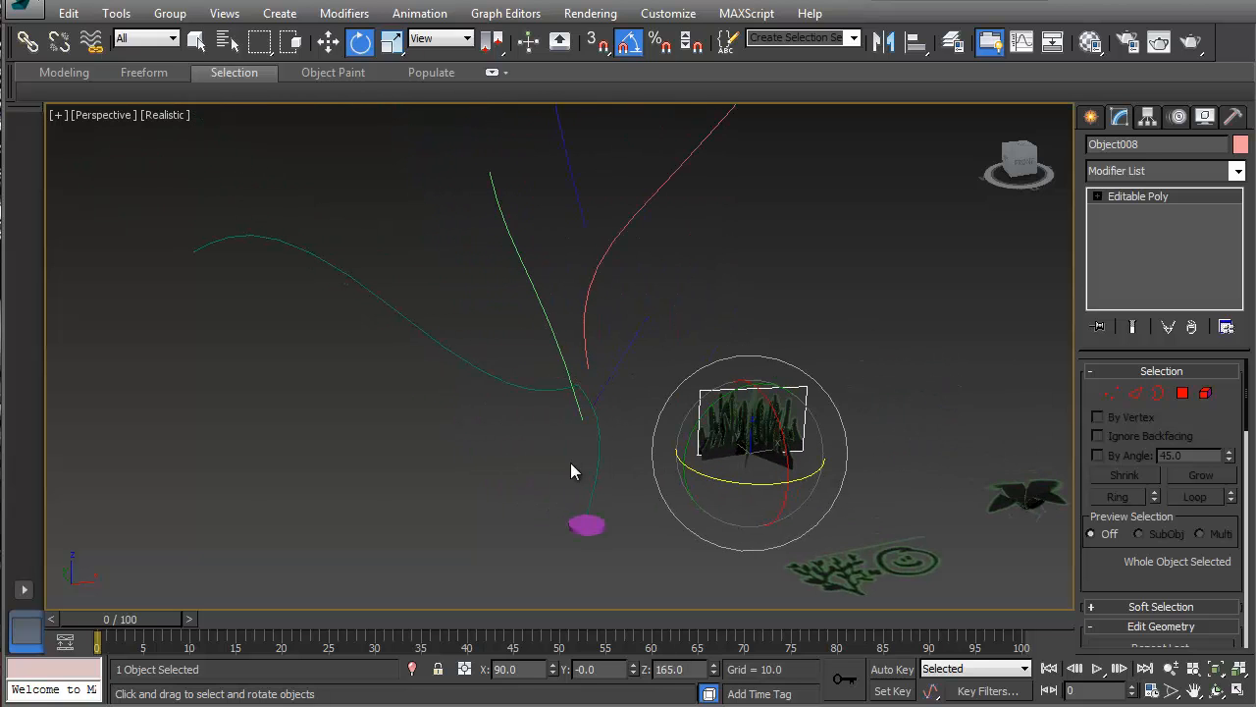
left_click(586, 530)
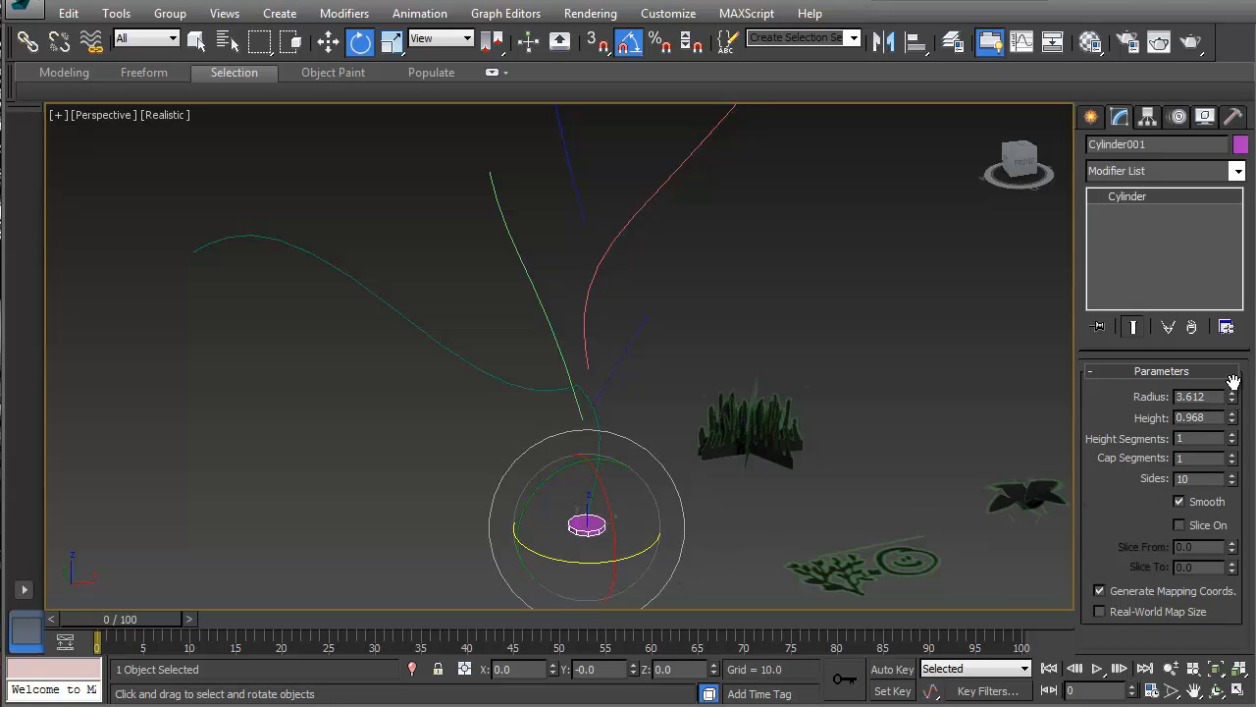
left_click_drag(1235, 398, 1225, 368)
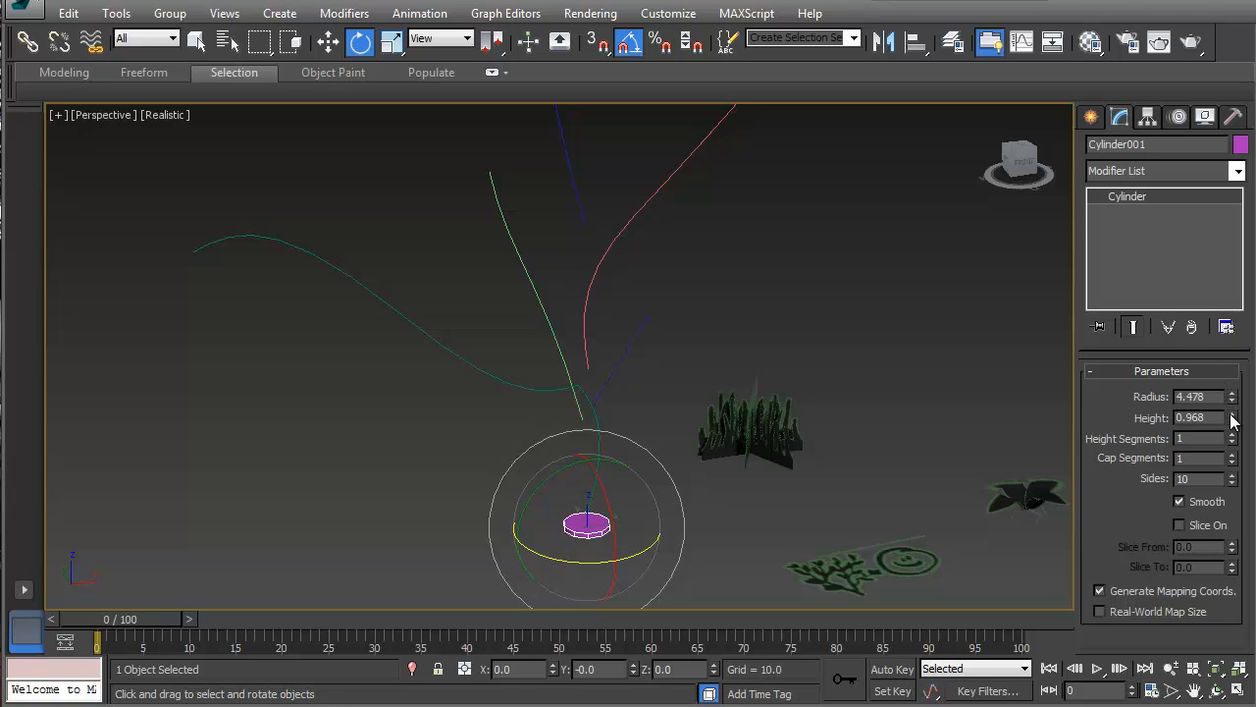
- Set the base cylinder's height to about 2.41 and convert it to an Editable Poly
left_click_drag(1234, 419, 1227, 295)
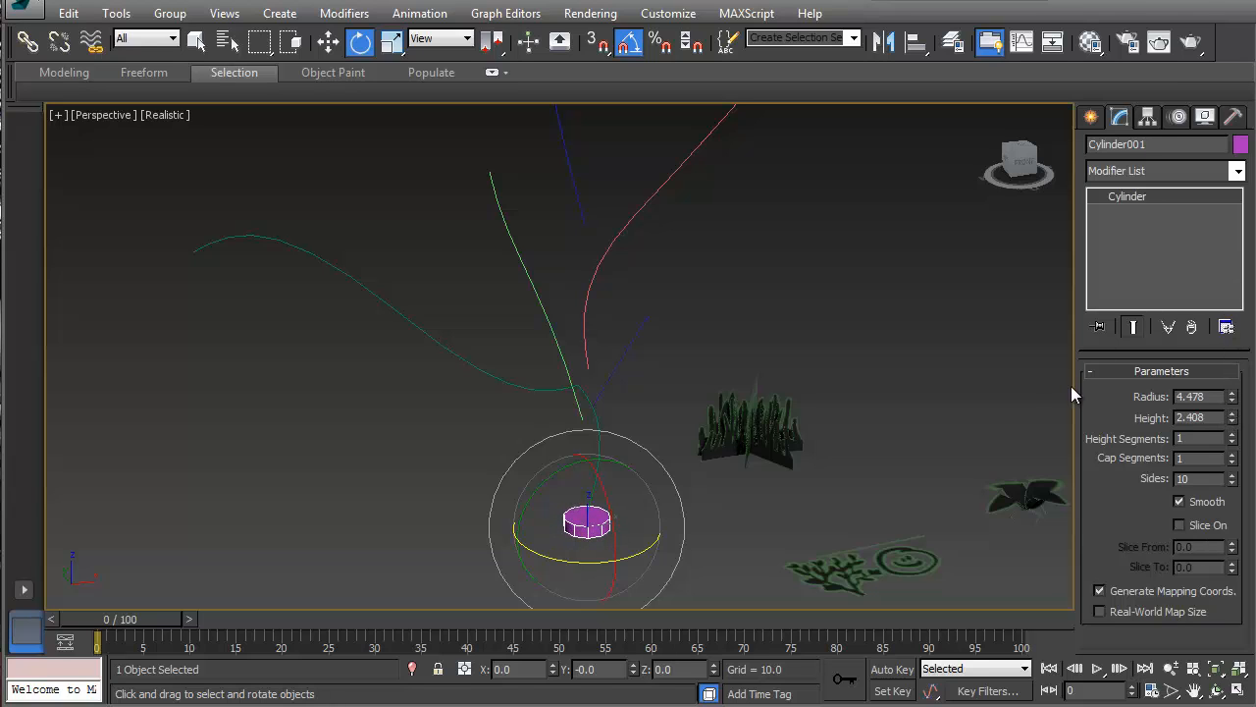
right_click(1128, 194)
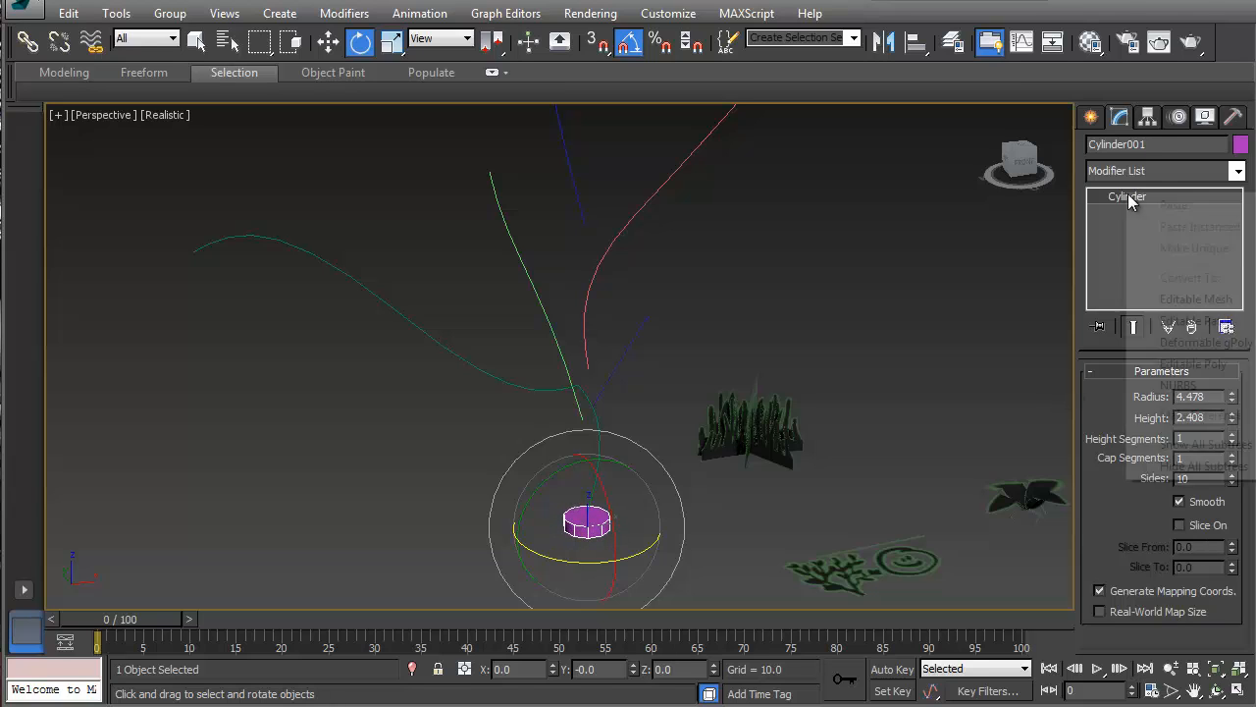
left_click(1193, 365)
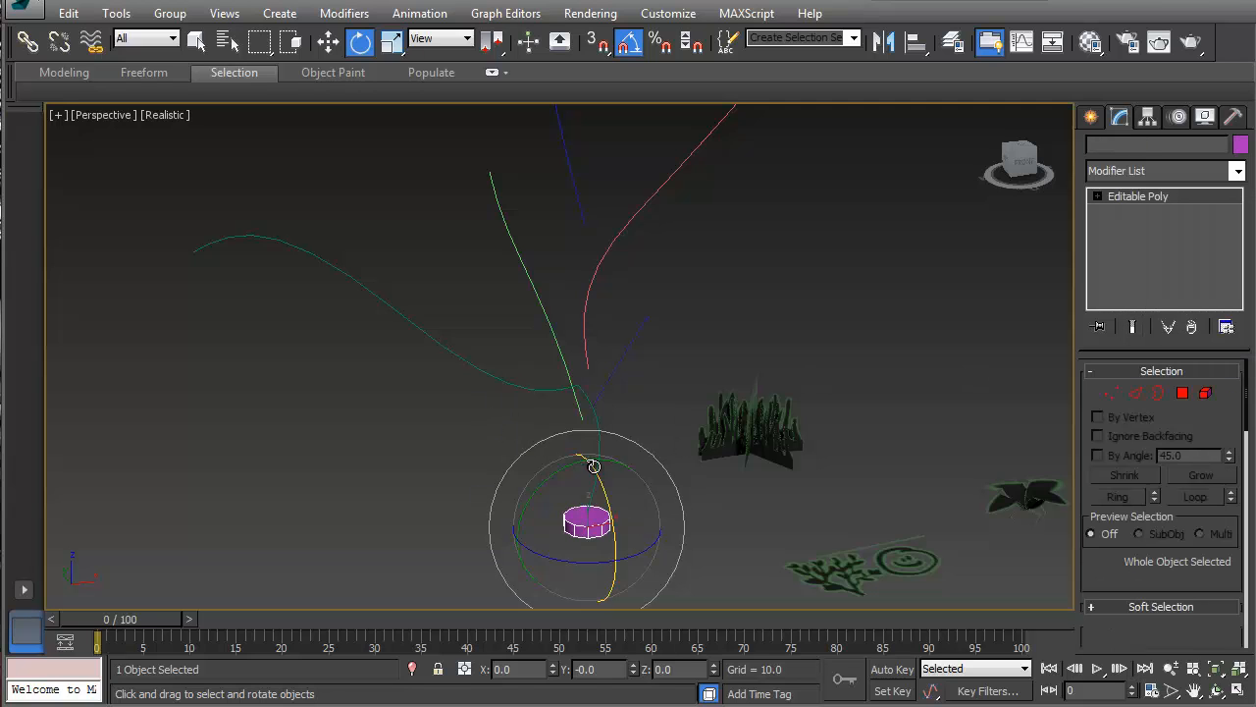
- Select the cylinder's top polygon and extrude it along the long dark green stem spline with Extrude Along Spline
middle_click_drag(640, 511, 586, 514)
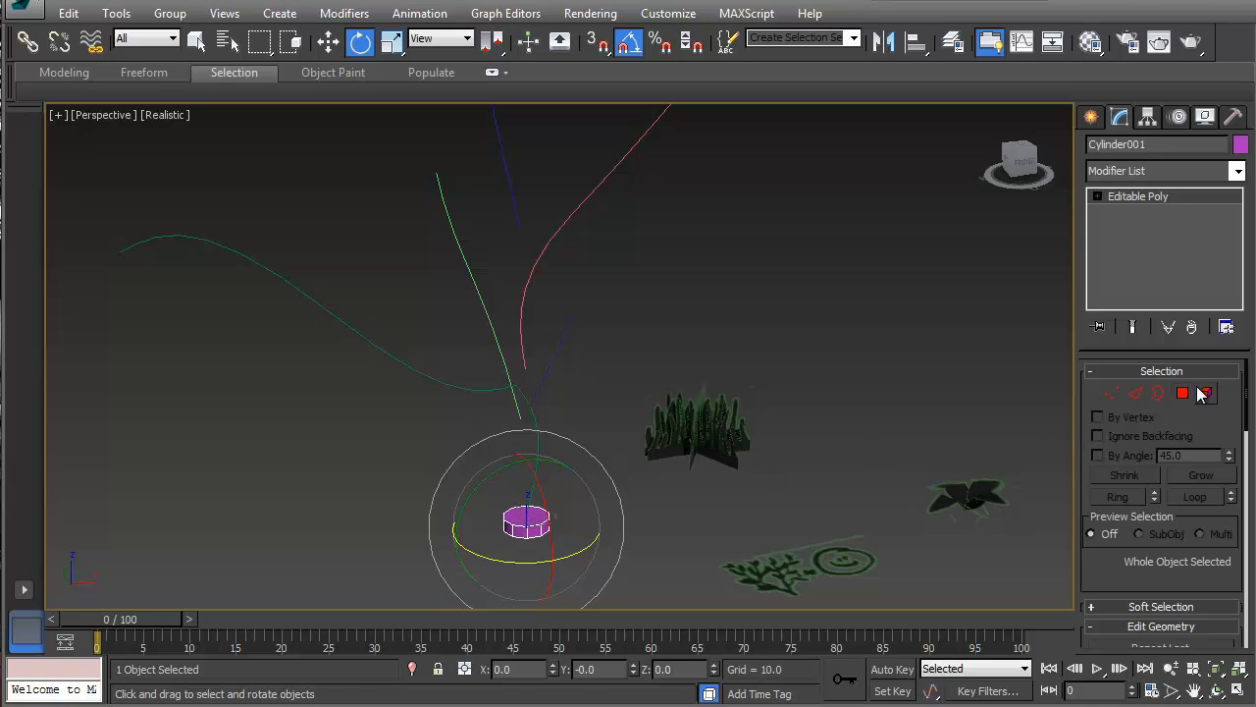
left_click(1183, 393)
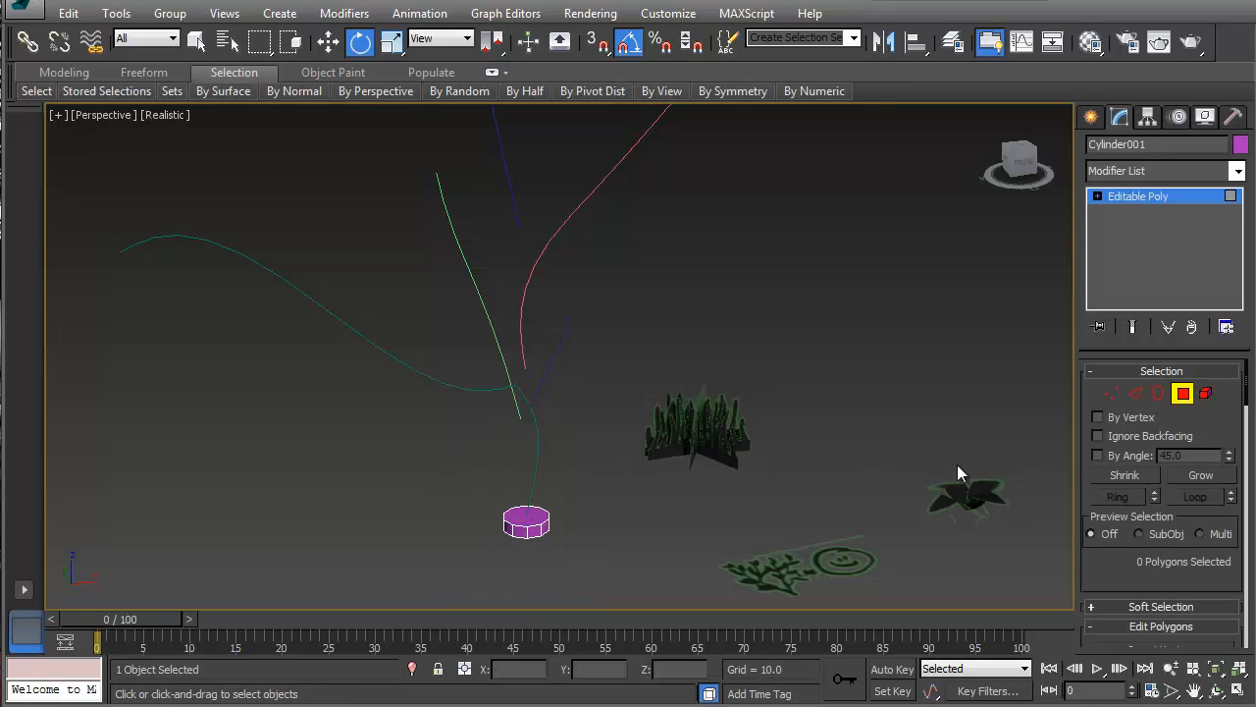
left_click(538, 519)
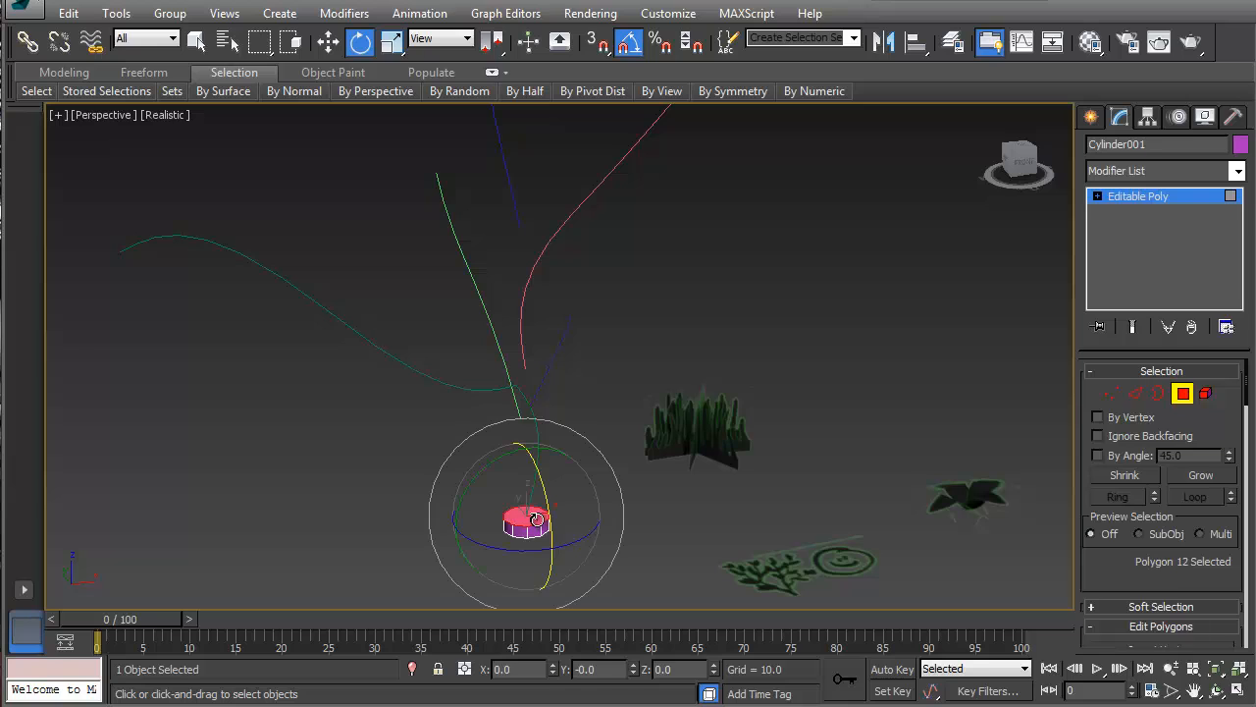
scroll(1101, 566, "down", 10)
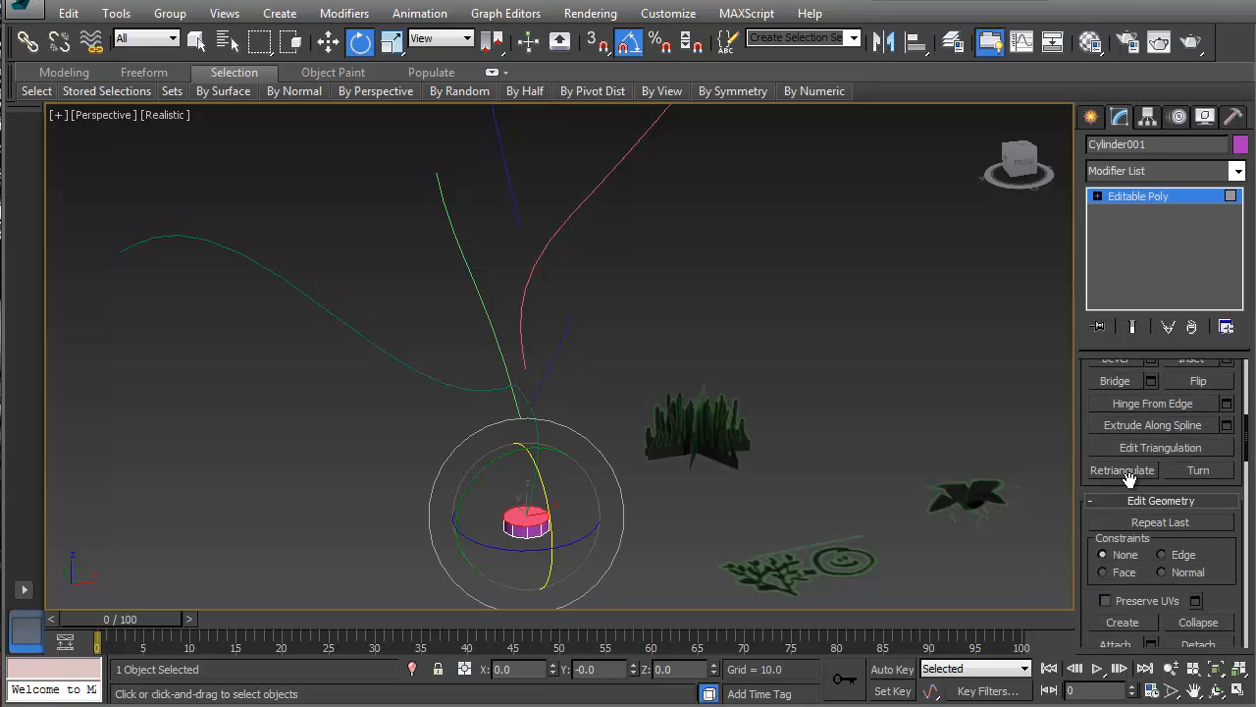
scroll(1130, 480, "down", 8)
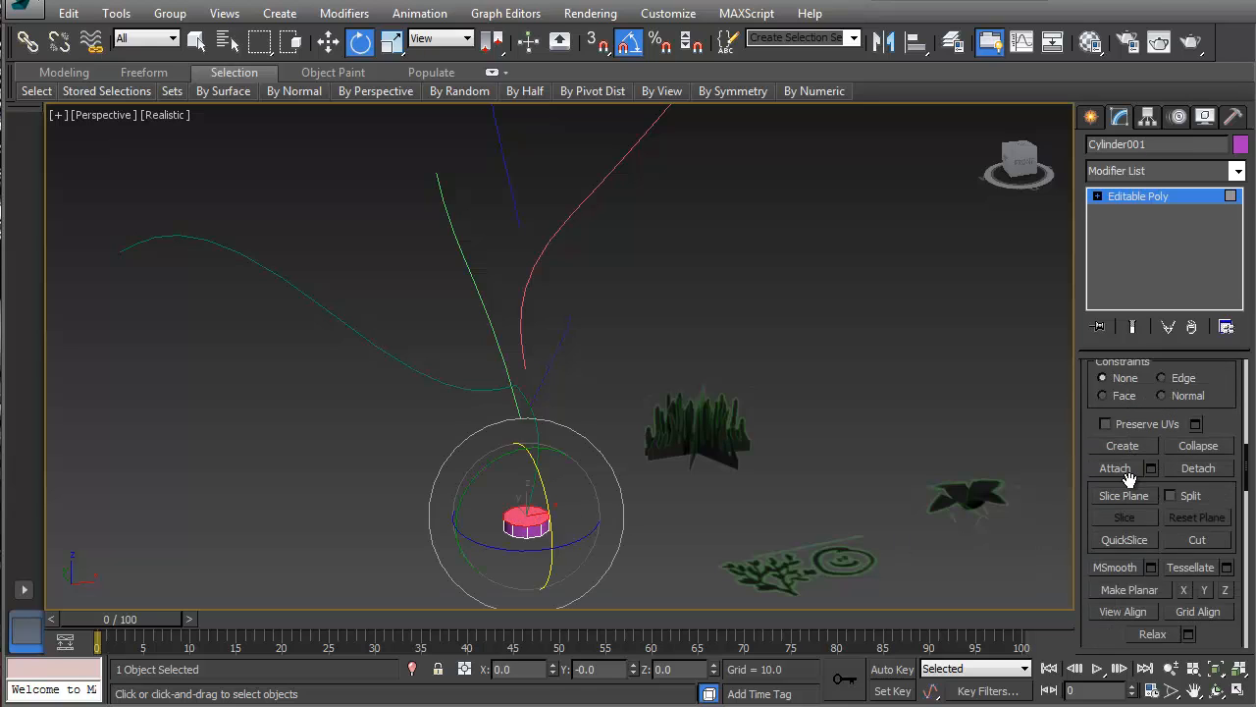
scroll(1116, 486, "down", 12)
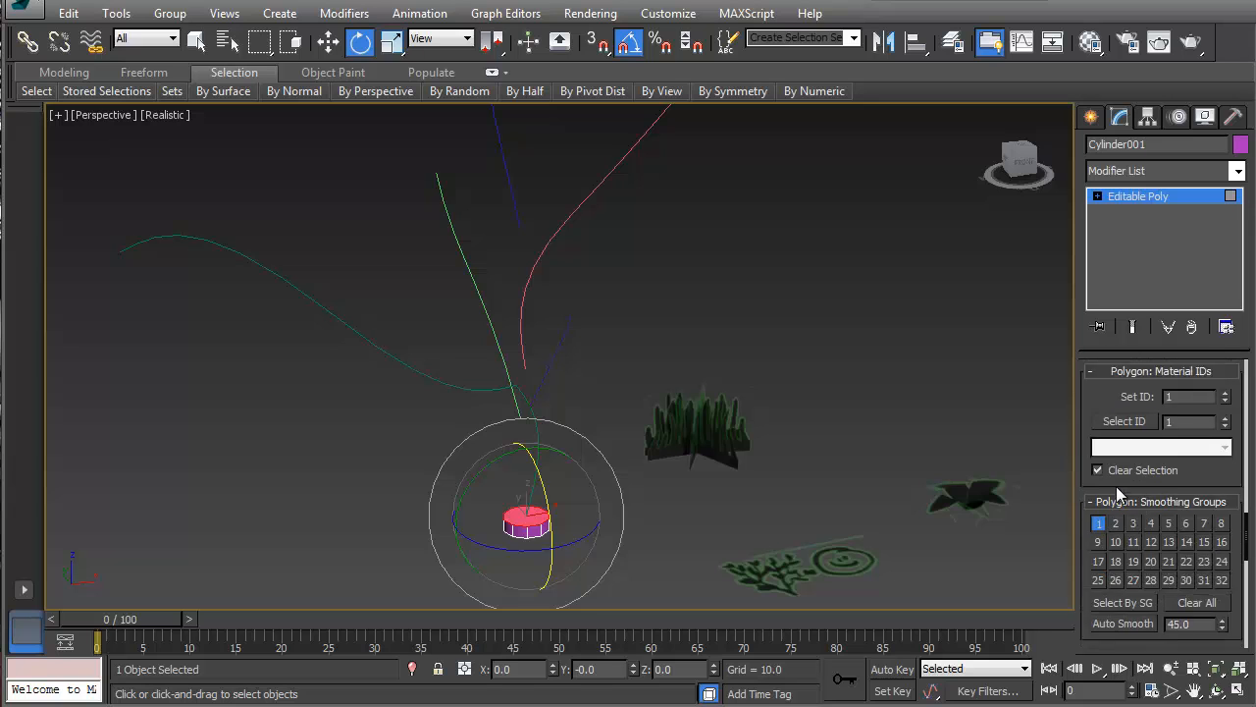
scroll(1116, 486, "up", 10)
scroll(1116, 486, "up", 15)
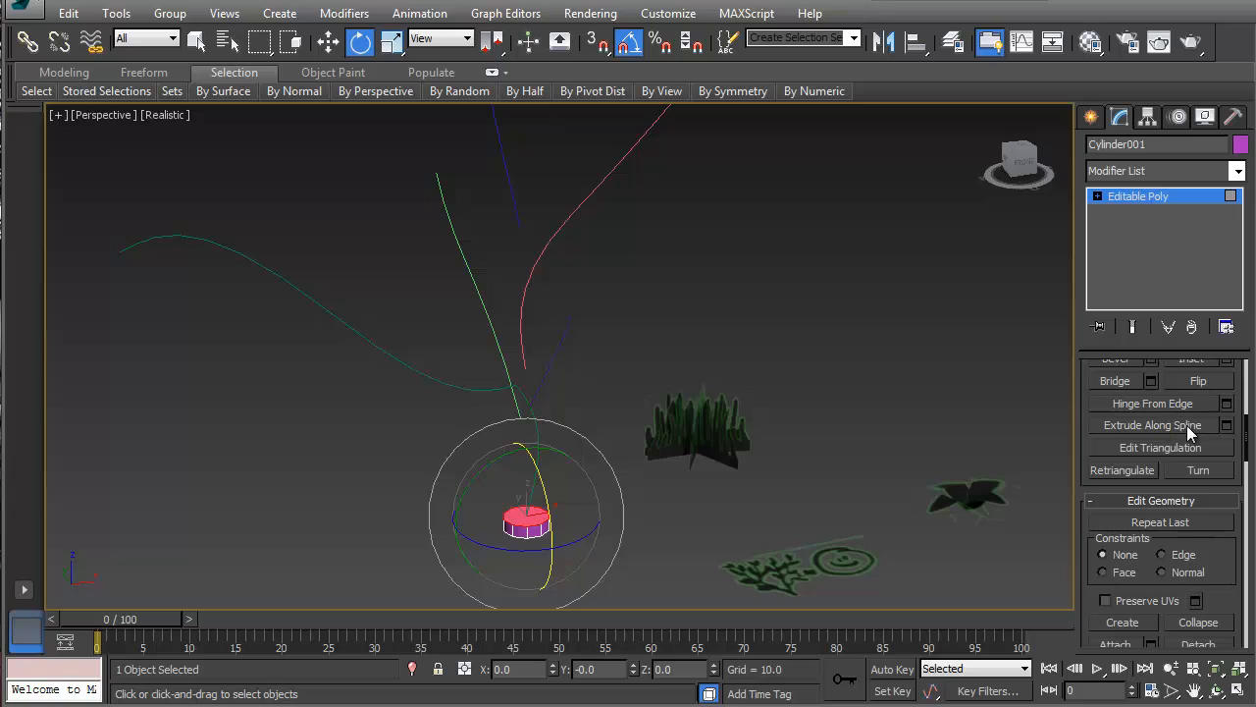
left_click(1226, 425)
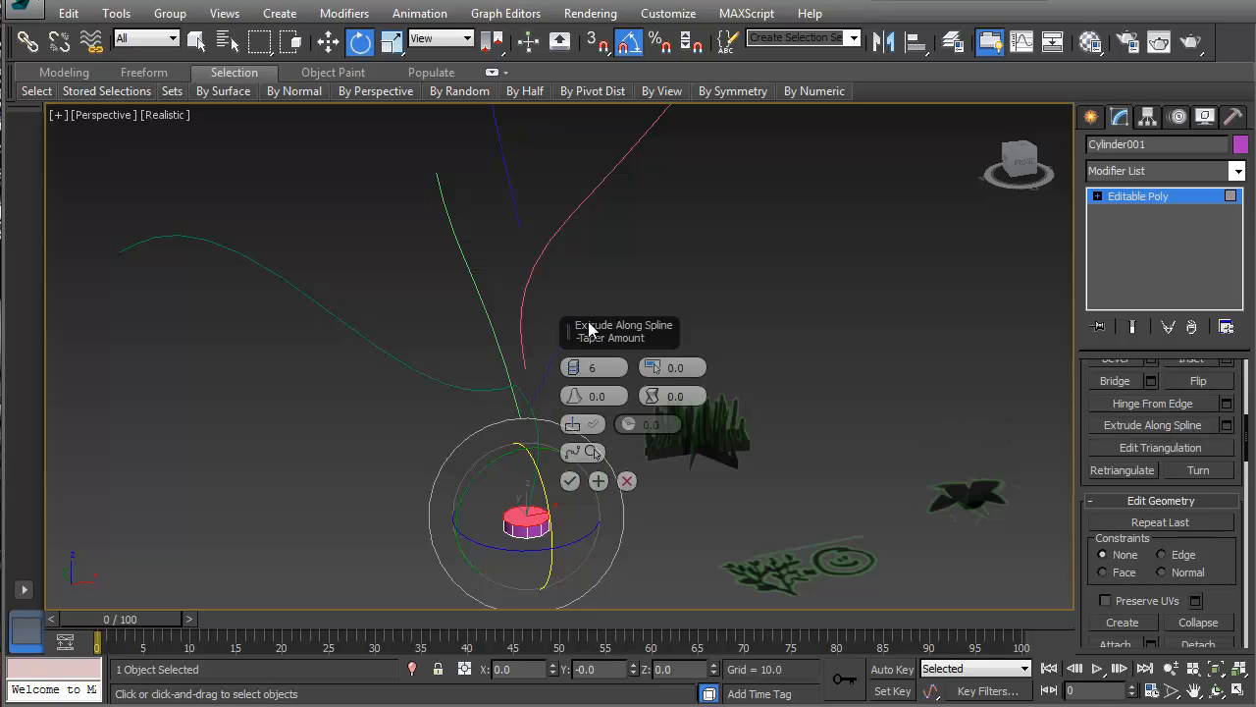
left_click_drag(589, 329, 706, 253)
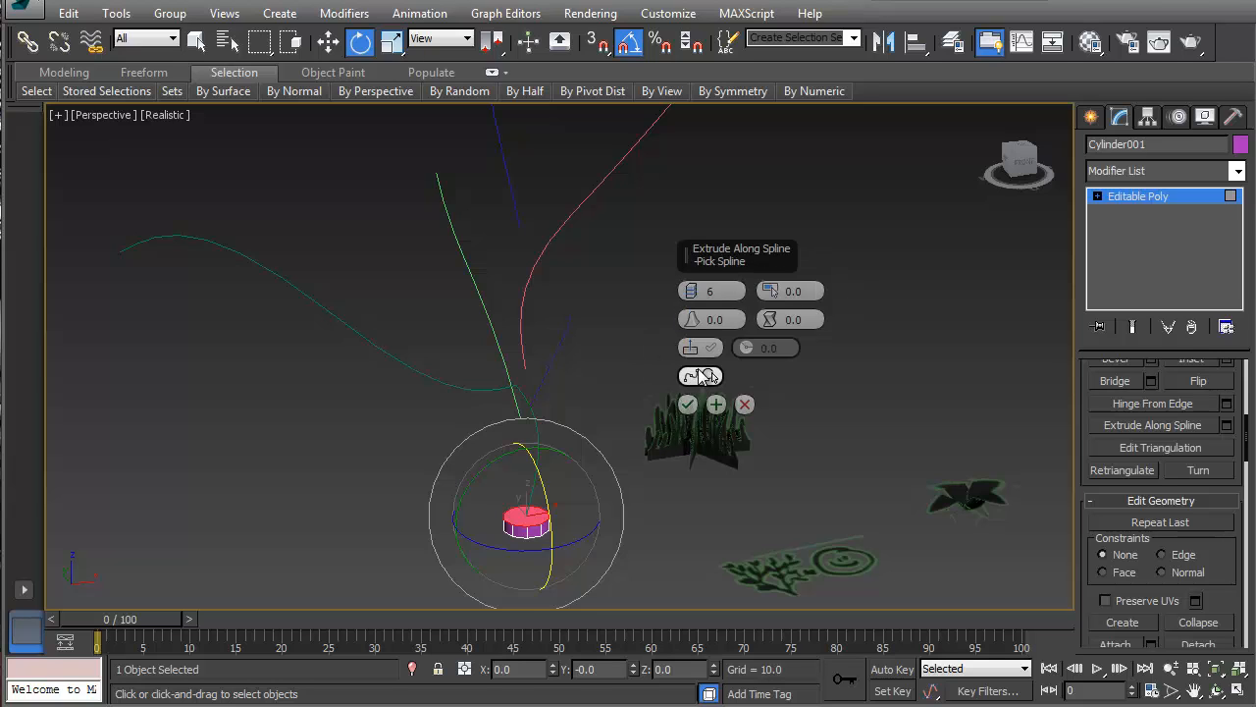
left_click(700, 375)
left_click(426, 379)
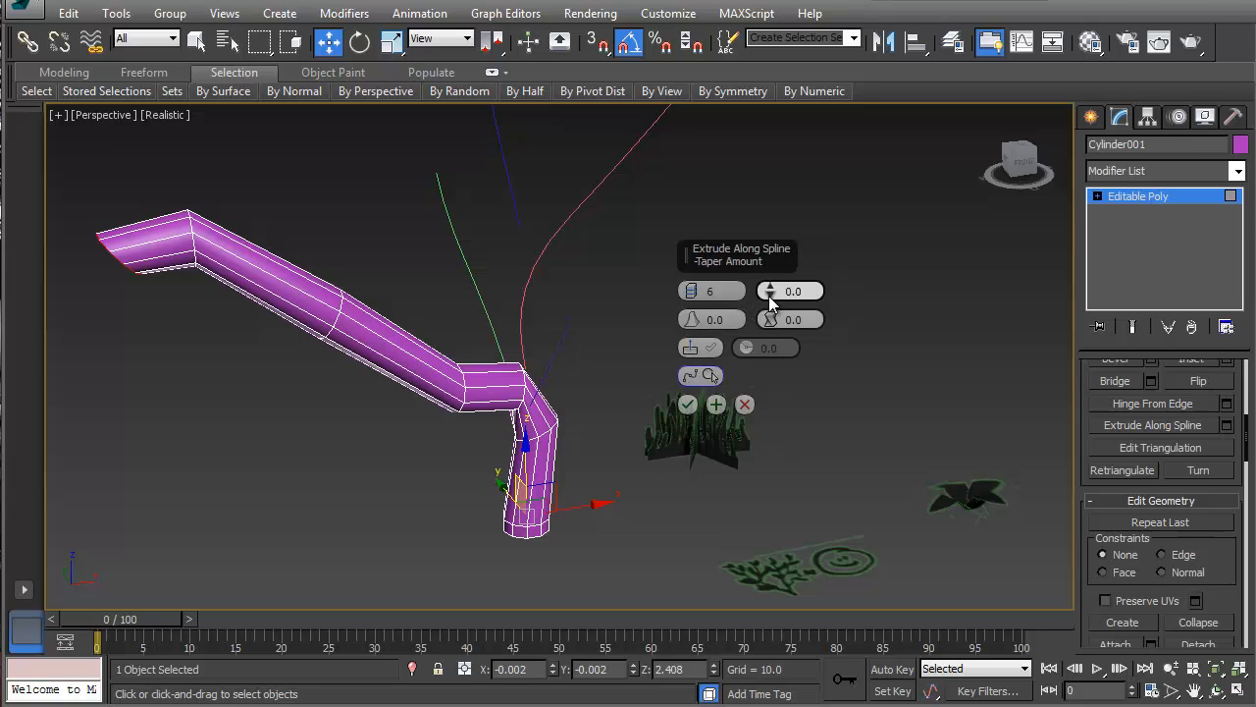
- Set the spline extrusion's taper amount to -1.0, keep the taper curve at 0.0, set 10 segments and apply it
mouse_move(768, 295)
left_mouse_down()
mouse_move(769, 235)
mouse_move(770, 324)
mouse_move(769, 286)
left_mouse_up()
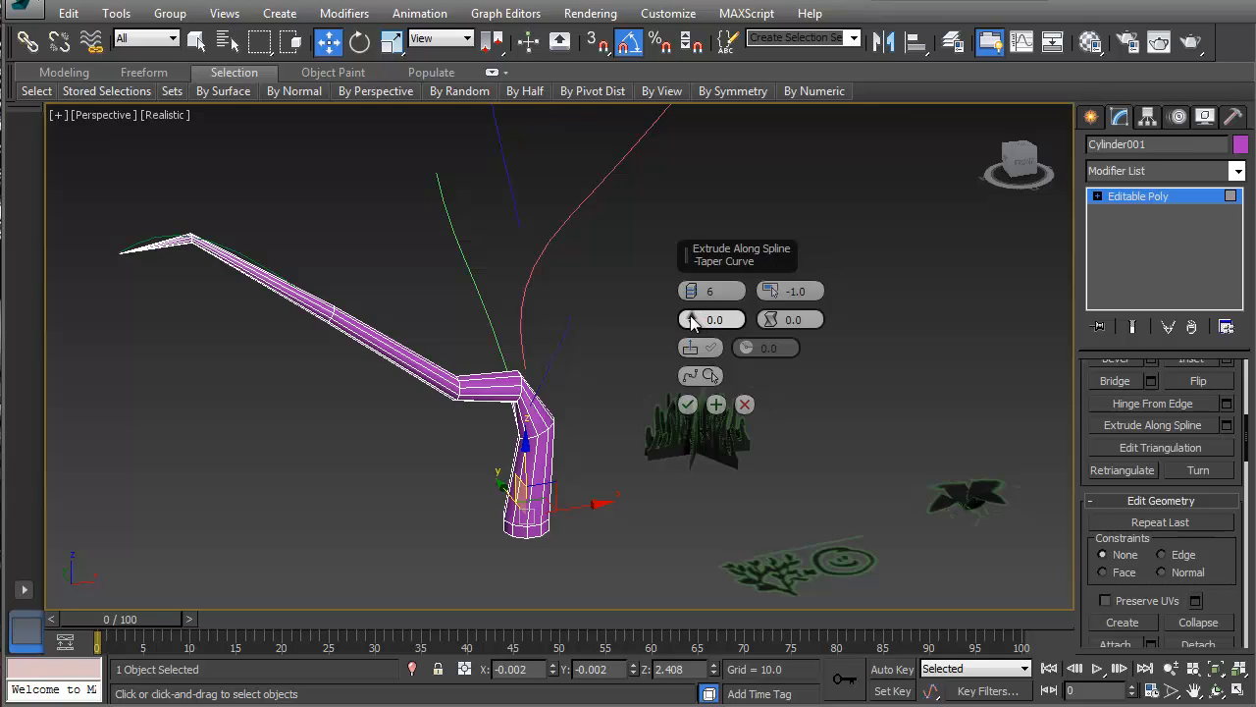
left_click_drag(693, 324, 693, 320)
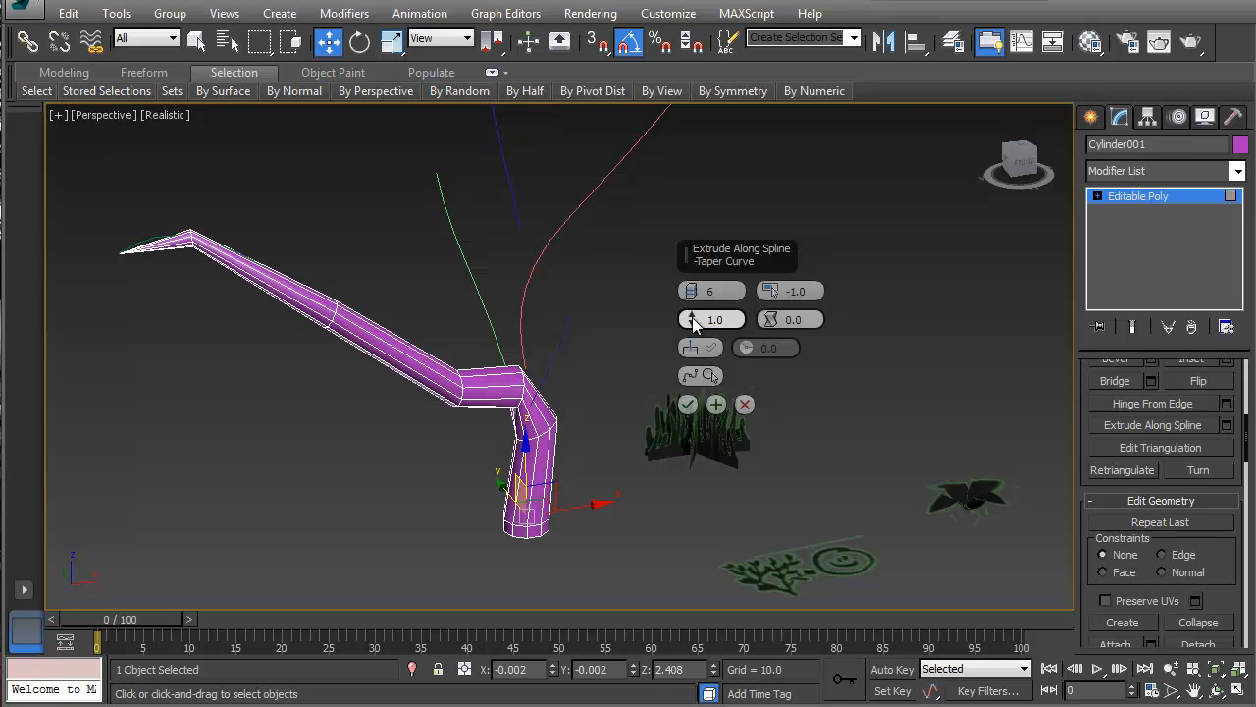
right_click(690, 323)
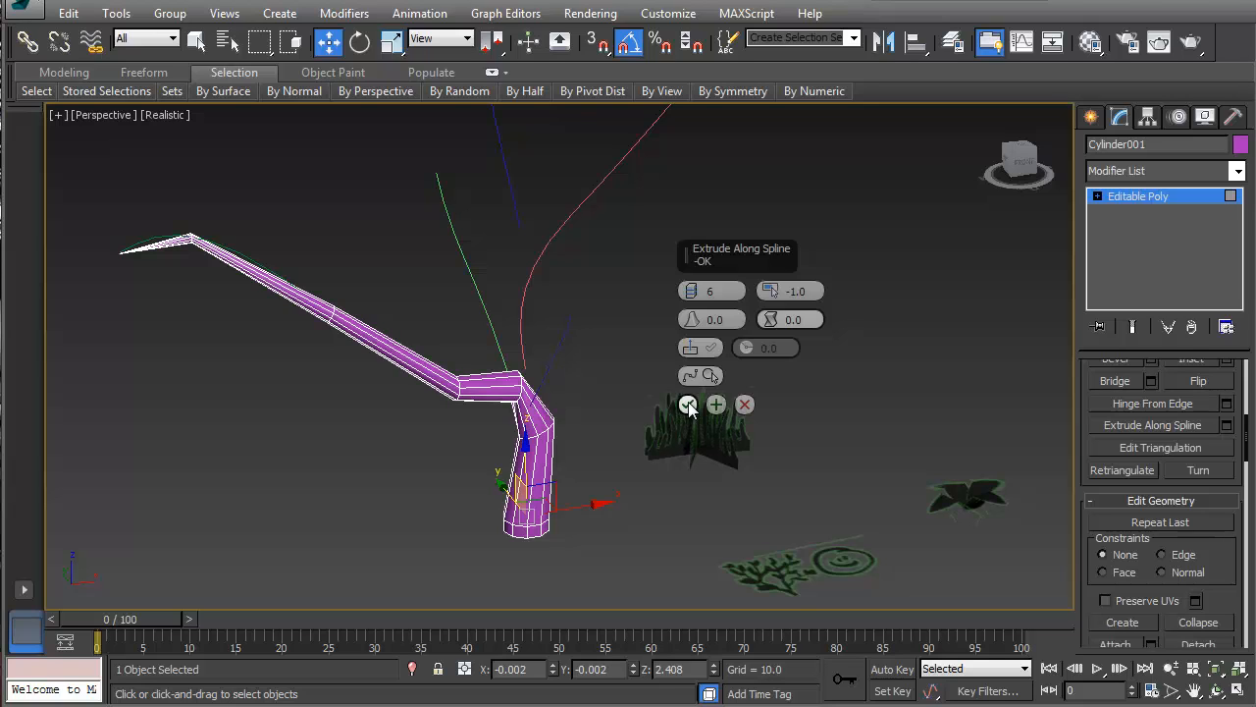
left_click_drag(691, 292, 690, 286)
left_click(691, 286)
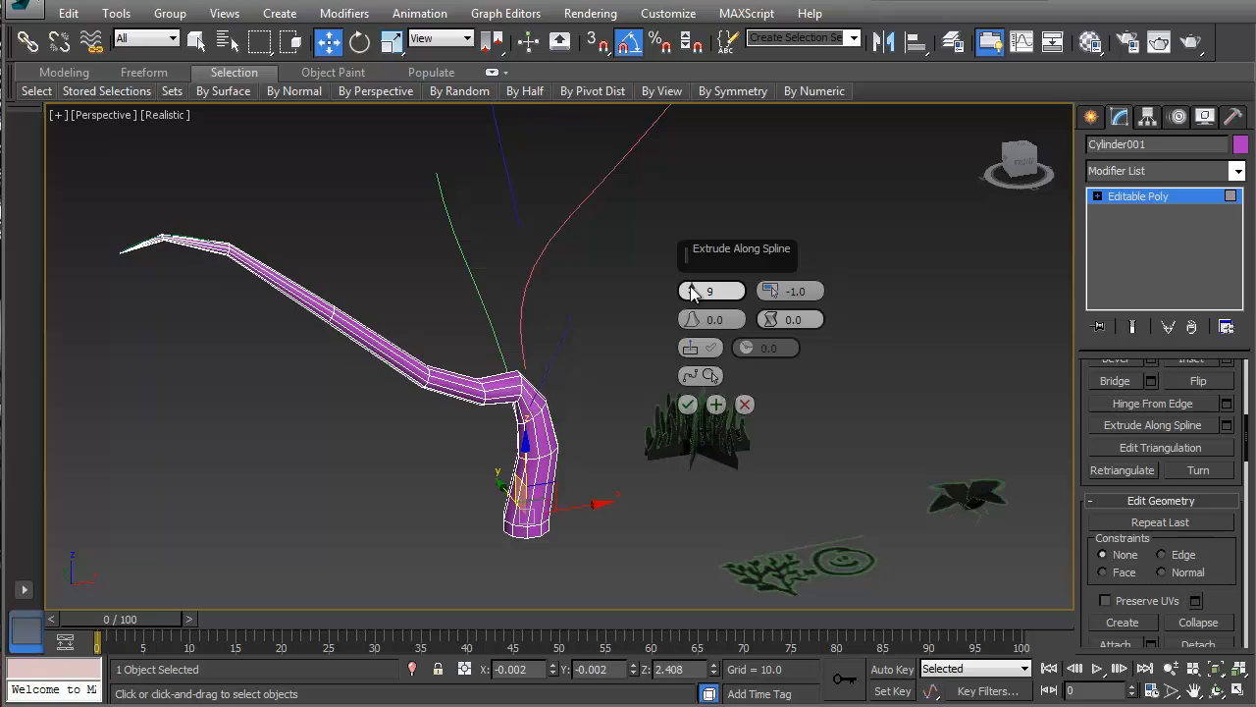
left_click(691, 287)
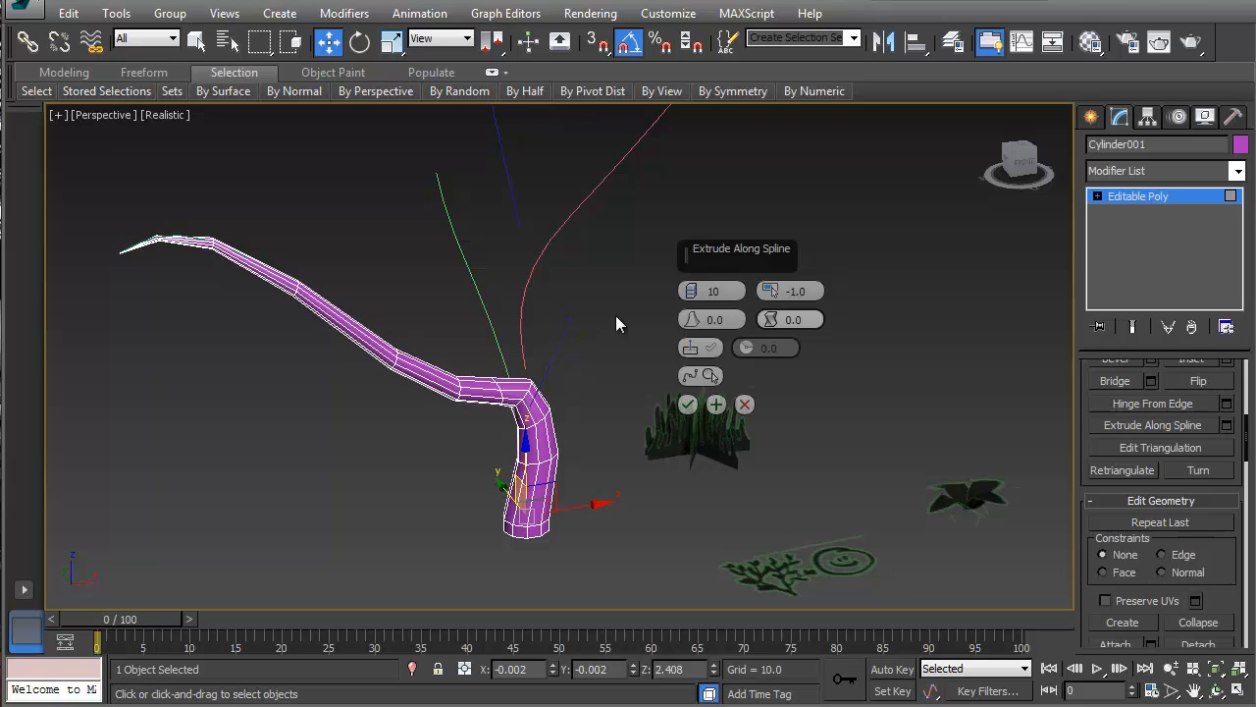
left_click(688, 405)
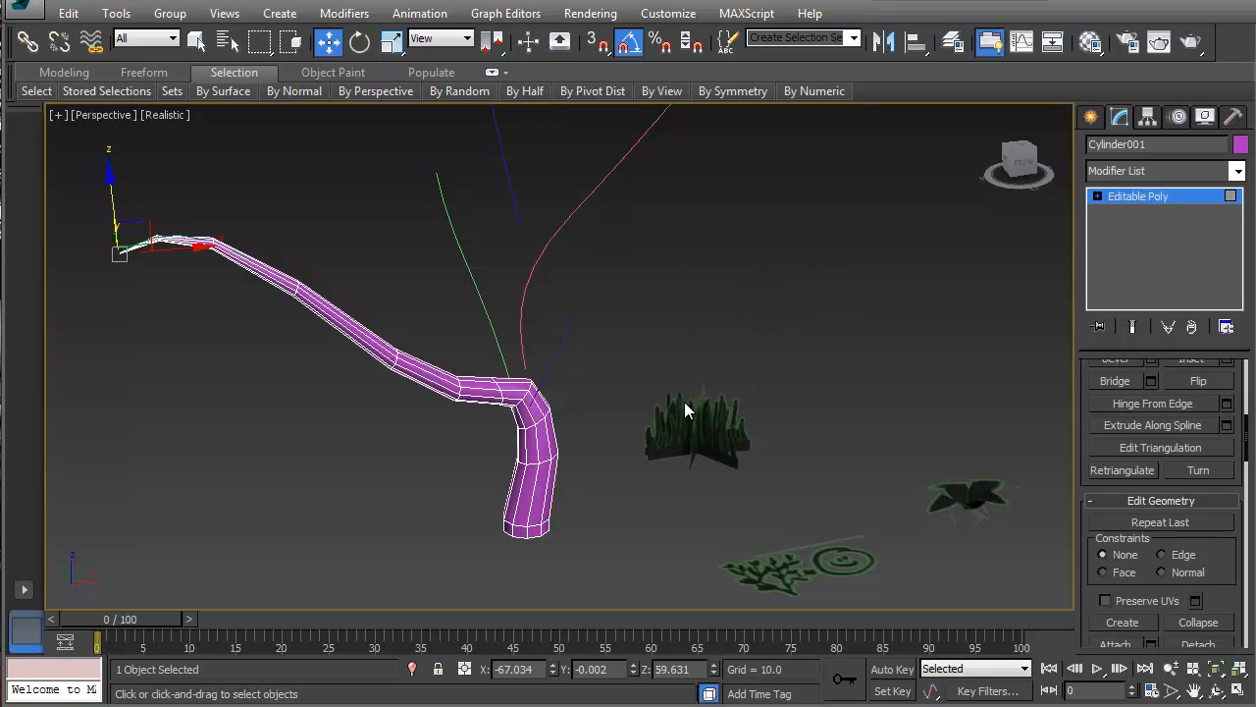
- Select the full edge loop around the sharp bend where the stem turns into the branch
middle_click_drag(569, 435, 480, 441, "alt")
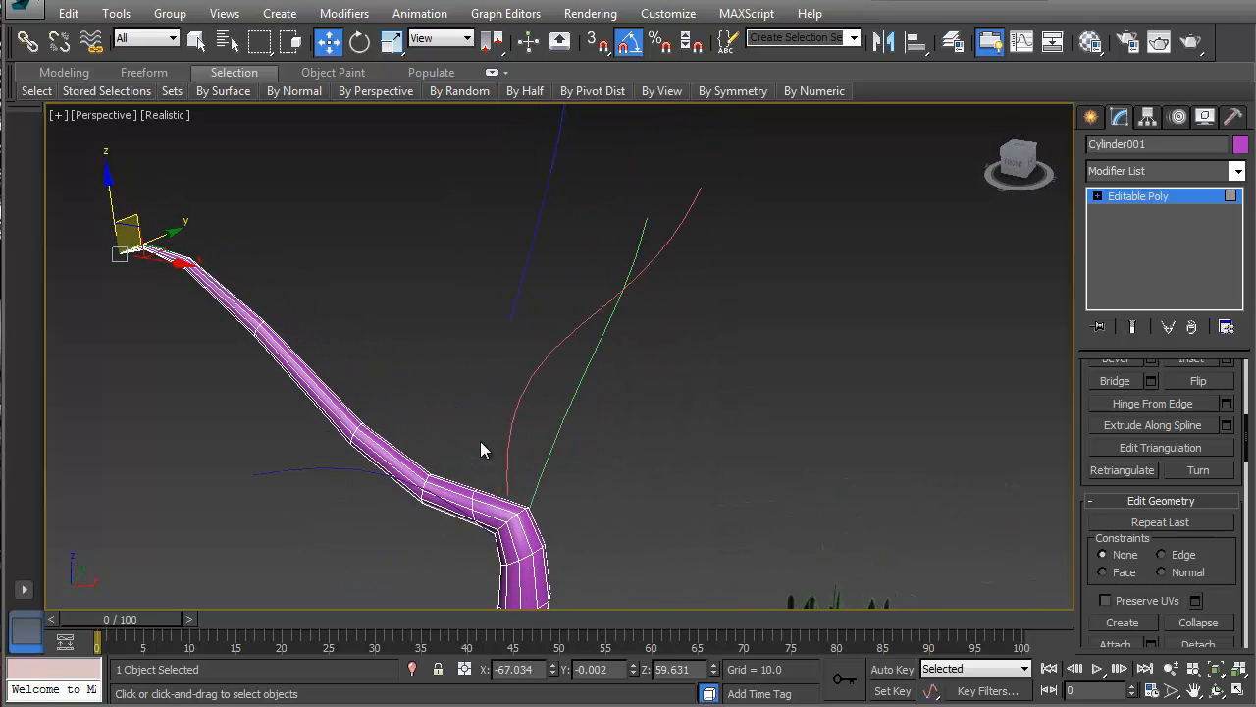
middle_click_drag(541, 521, 530, 437, "alt")
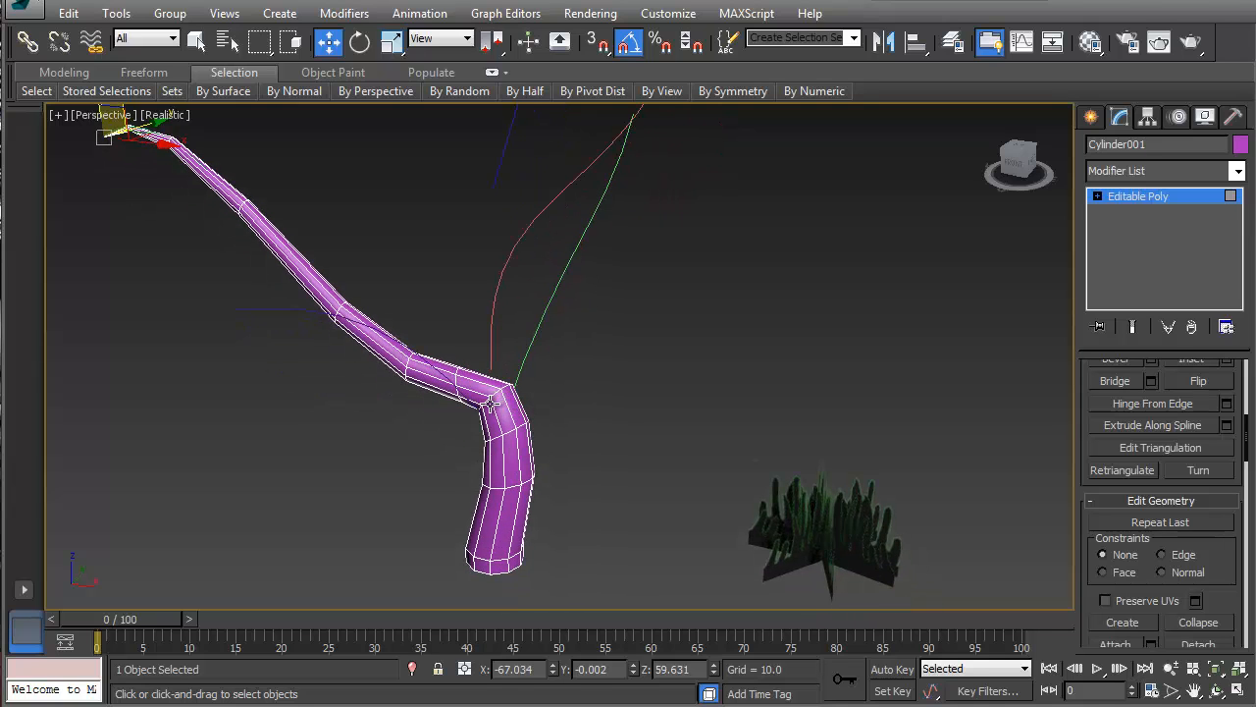
middle_click_drag(488, 402, 618, 305, "alt")
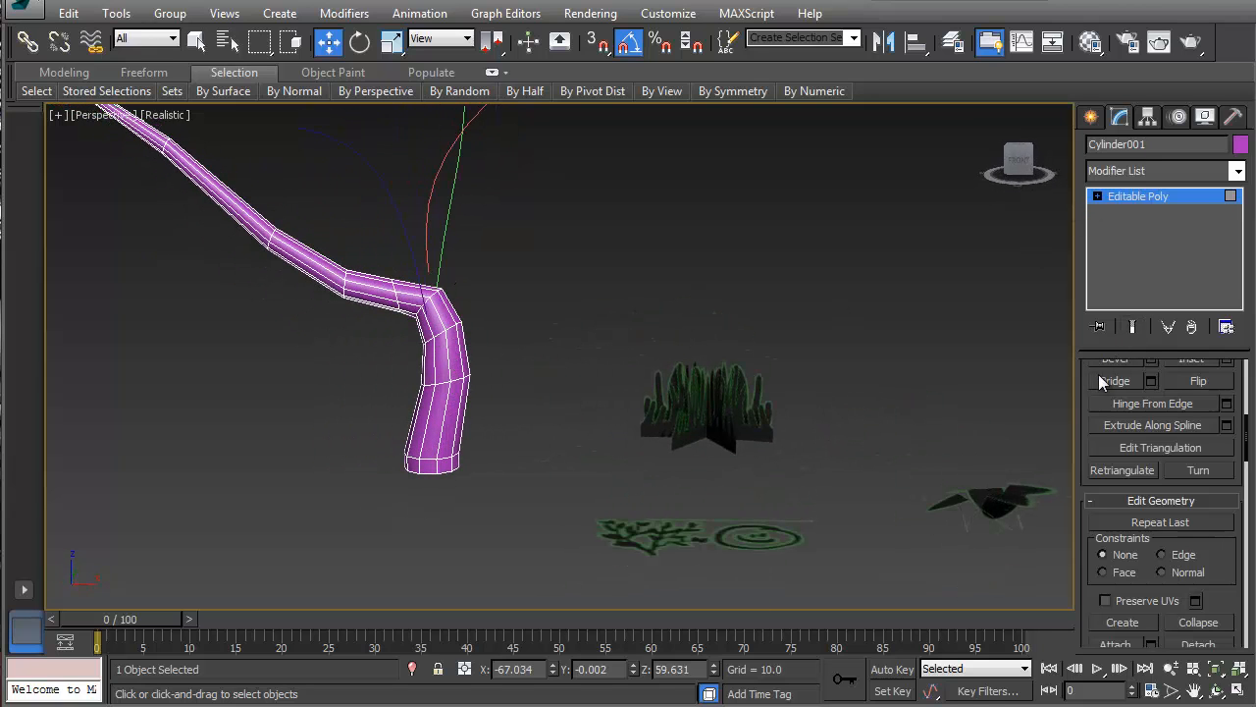
scroll(1082, 392, "up", 5)
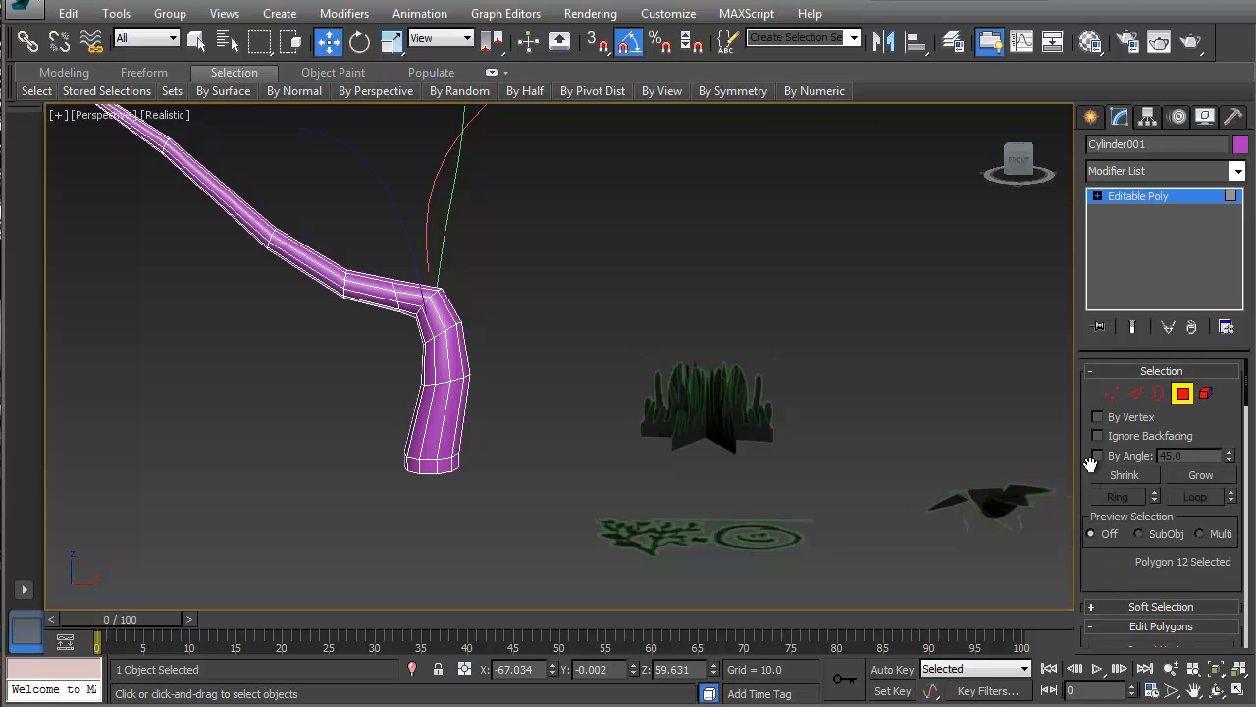
left_click(1133, 394)
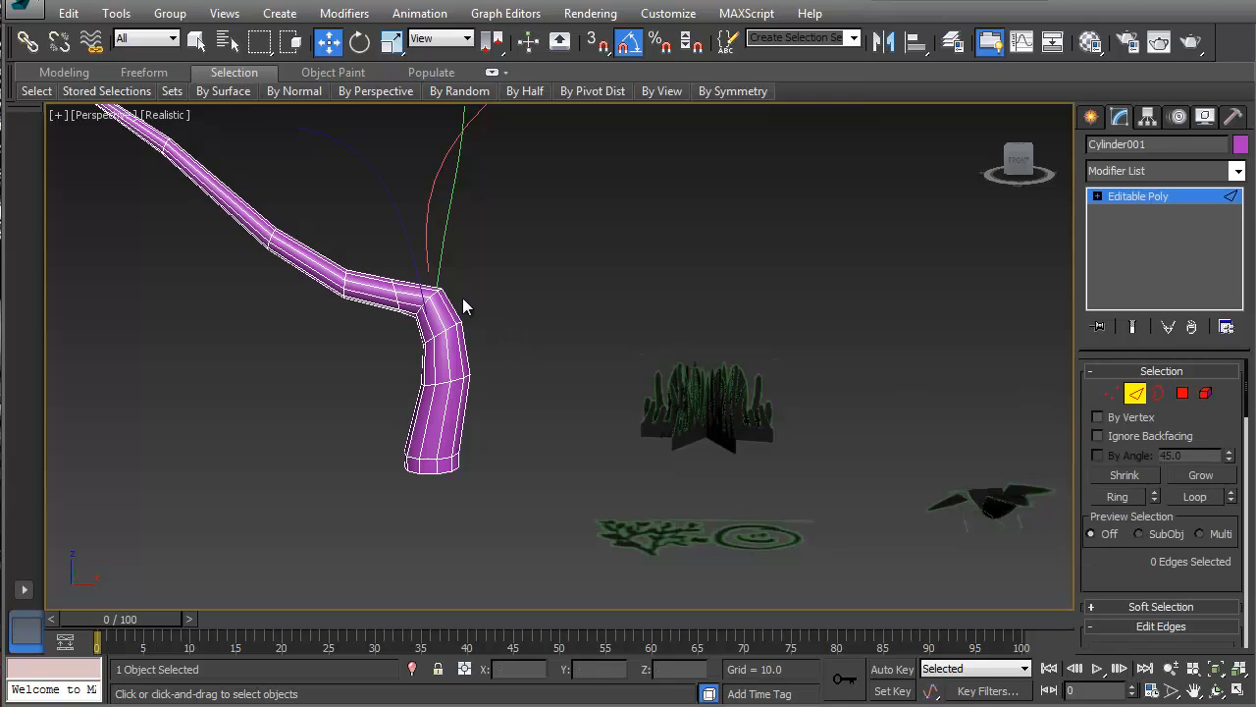
middle_click_drag(437, 297, 444, 339, "alt")
scroll(443, 340, "up", 5)
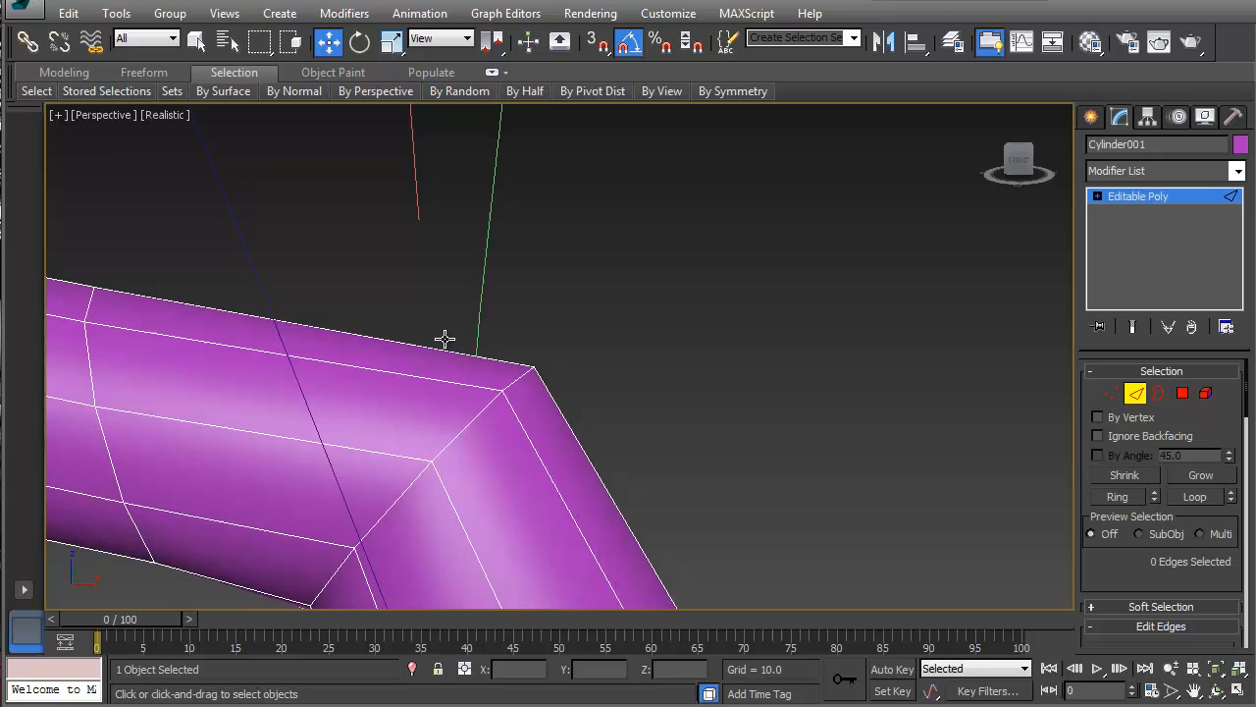
double_click(460, 434)
scroll(460, 435, "down", 8)
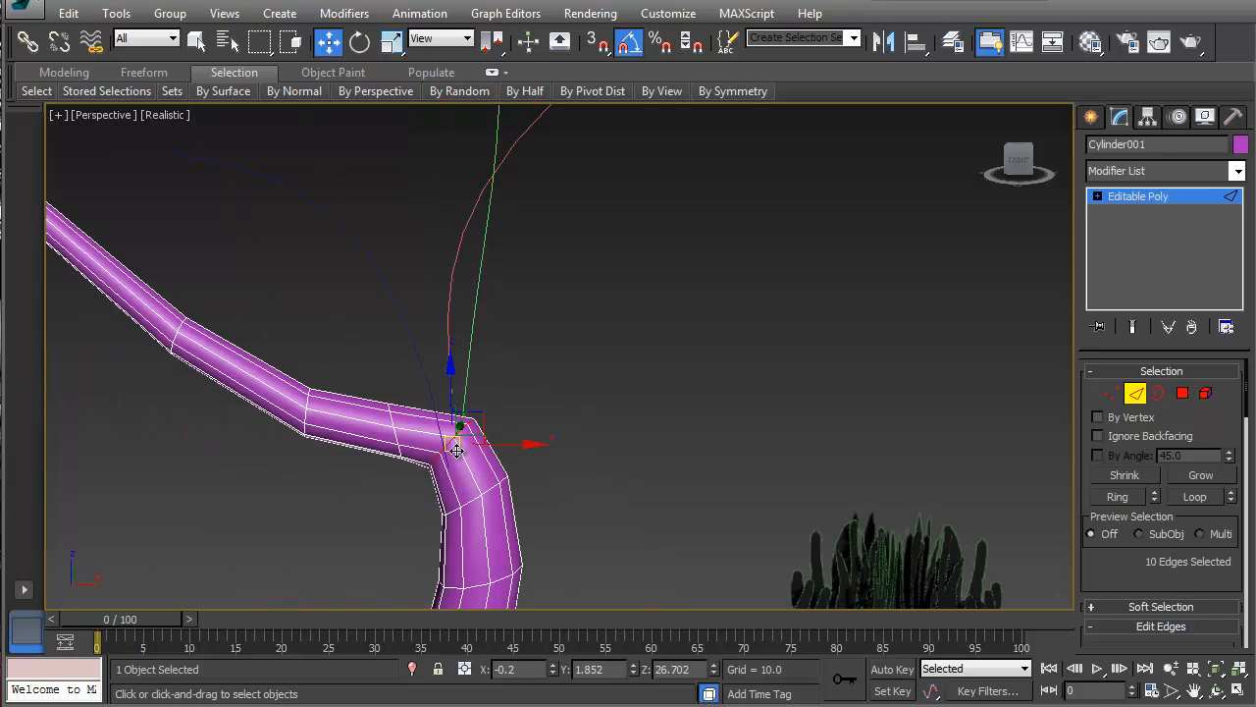
- Try a freehand chamfer on the edge loop at the stem's bend, and undo it
right_click(456, 451)
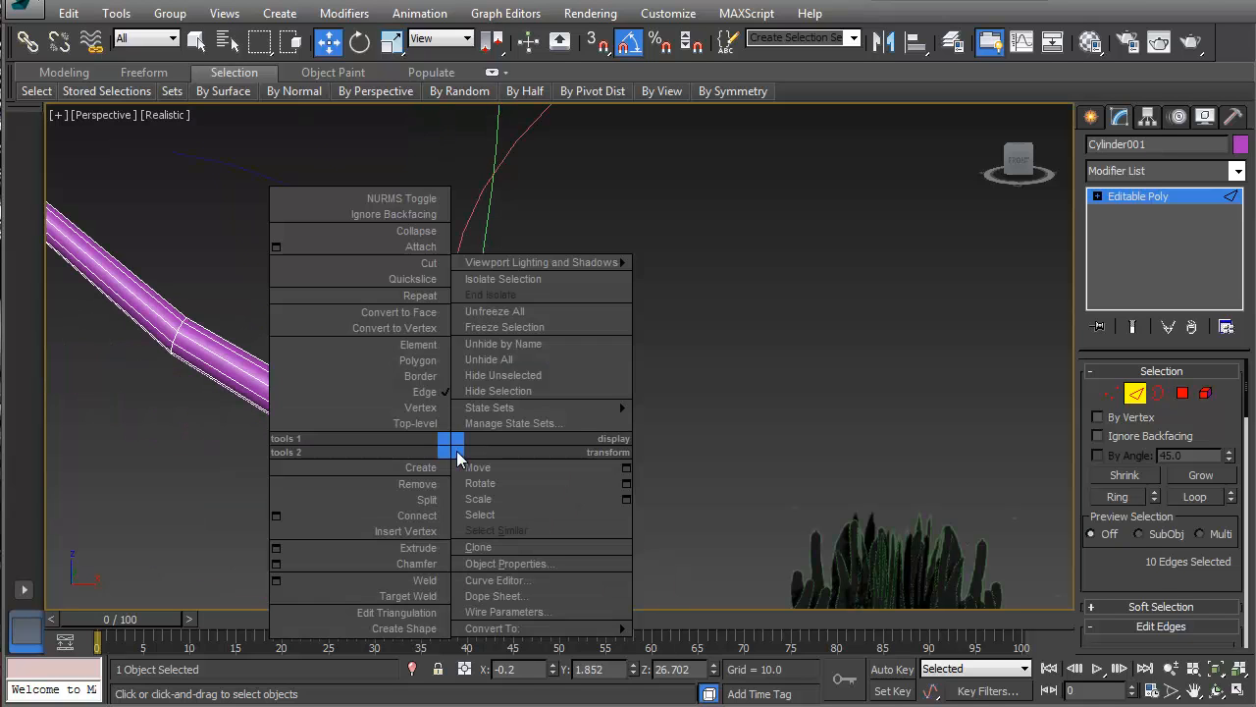
left_click(413, 566)
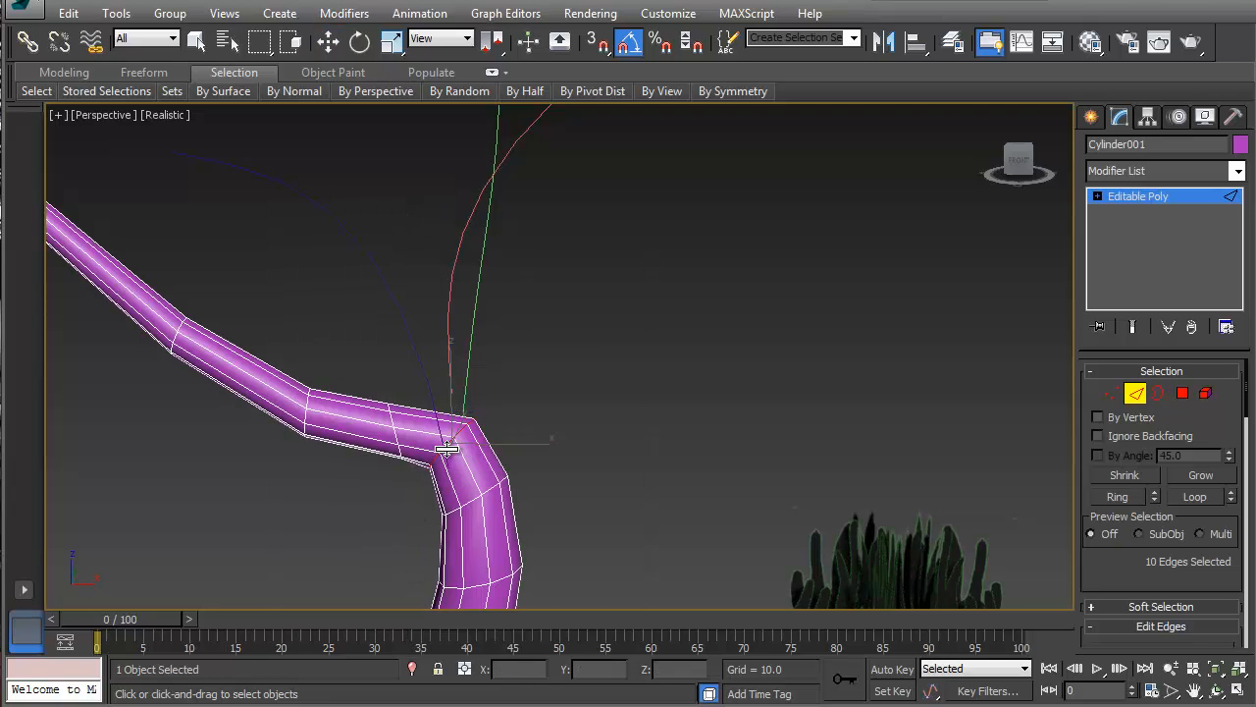
left_click_drag(443, 443, 443, 441)
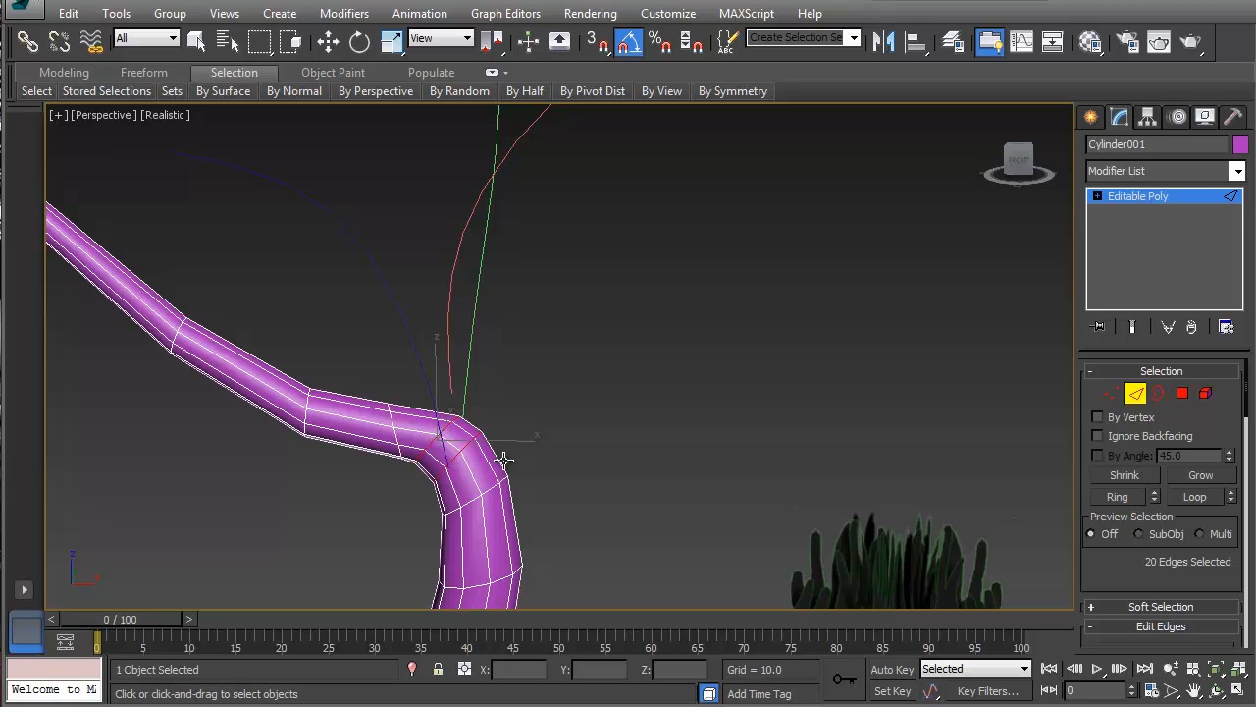
middle_click_drag(544, 415, 446, 479, "alt")
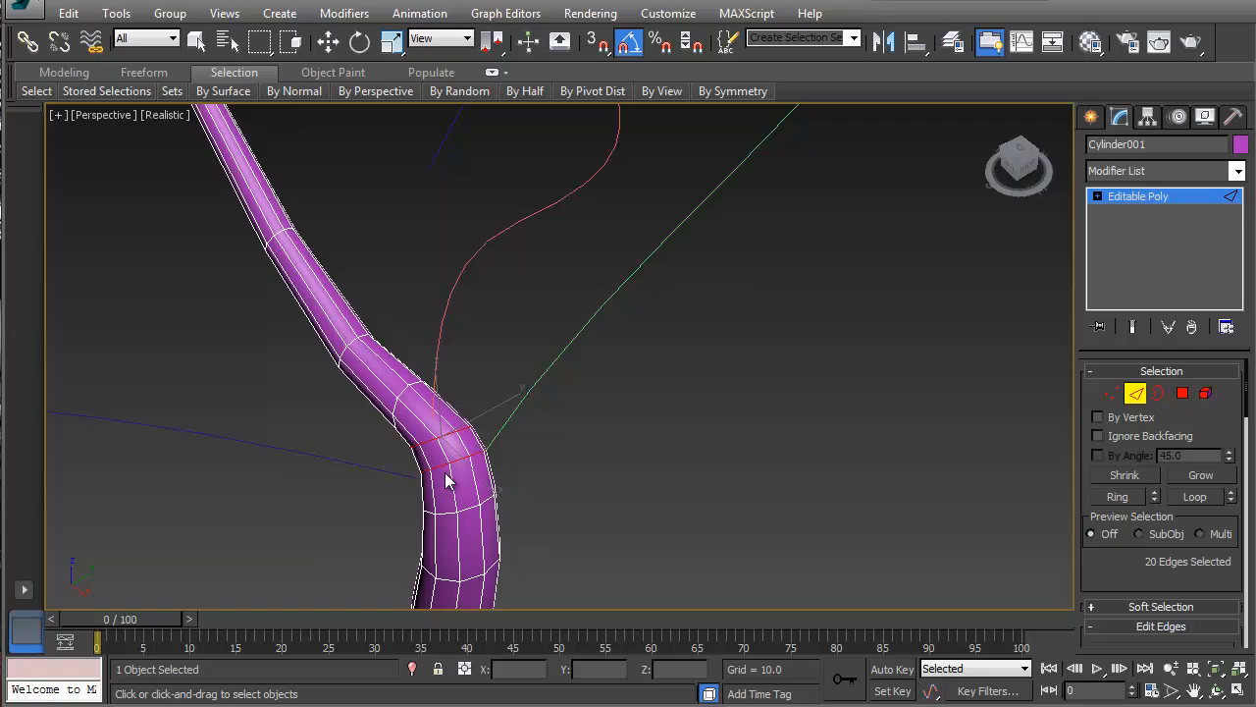
double_click(450, 449)
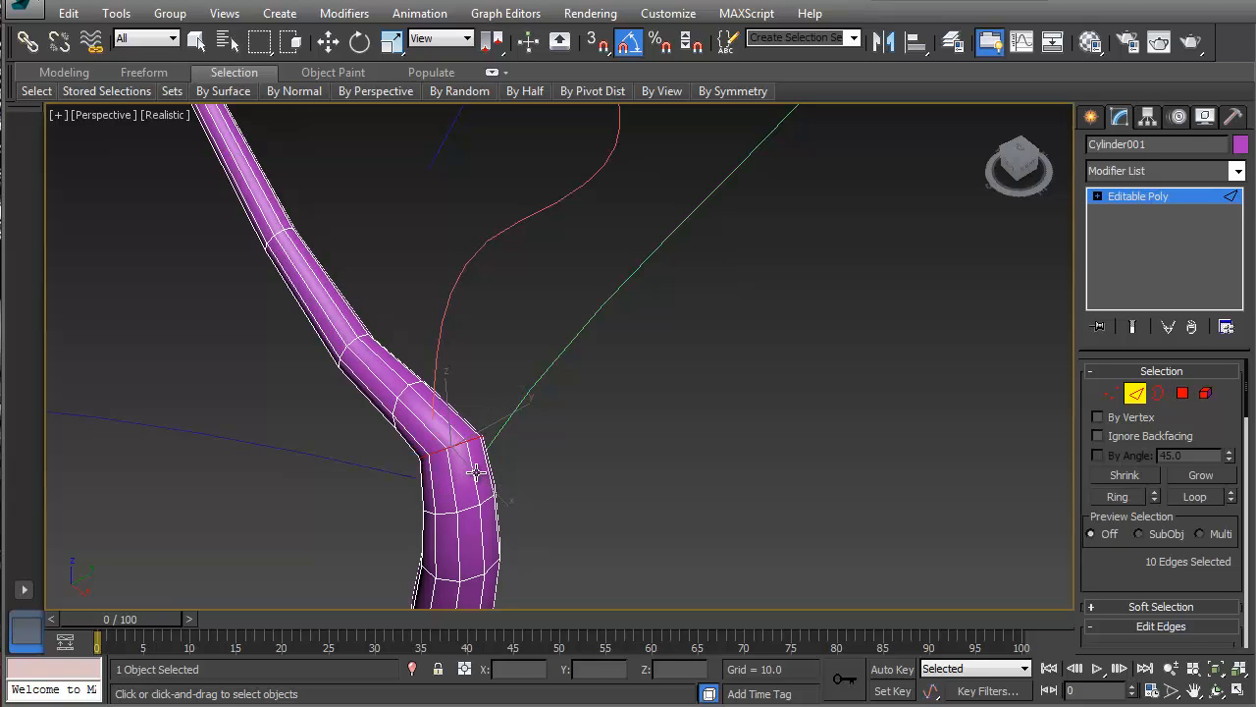
- Chamfer the selected edge loop at the stem's bend with an amount of 3.417 and 2 segments
key("w")
right_click(439, 442)
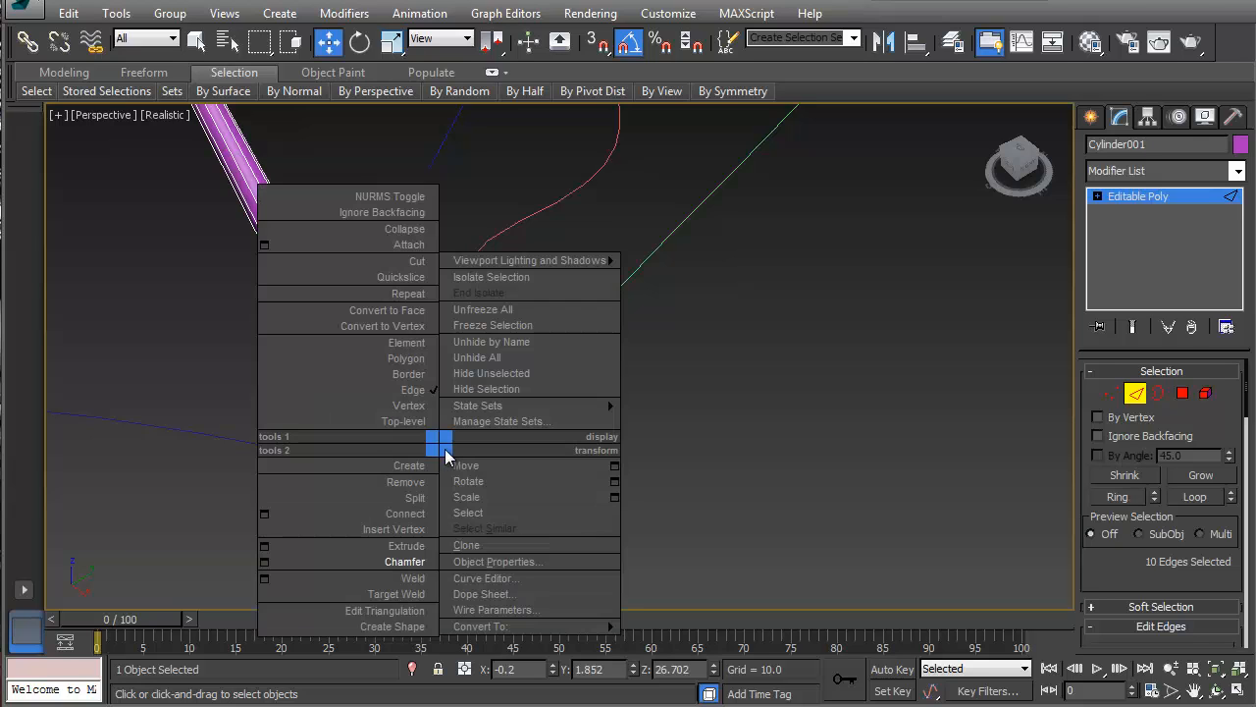
left_click(265, 563)
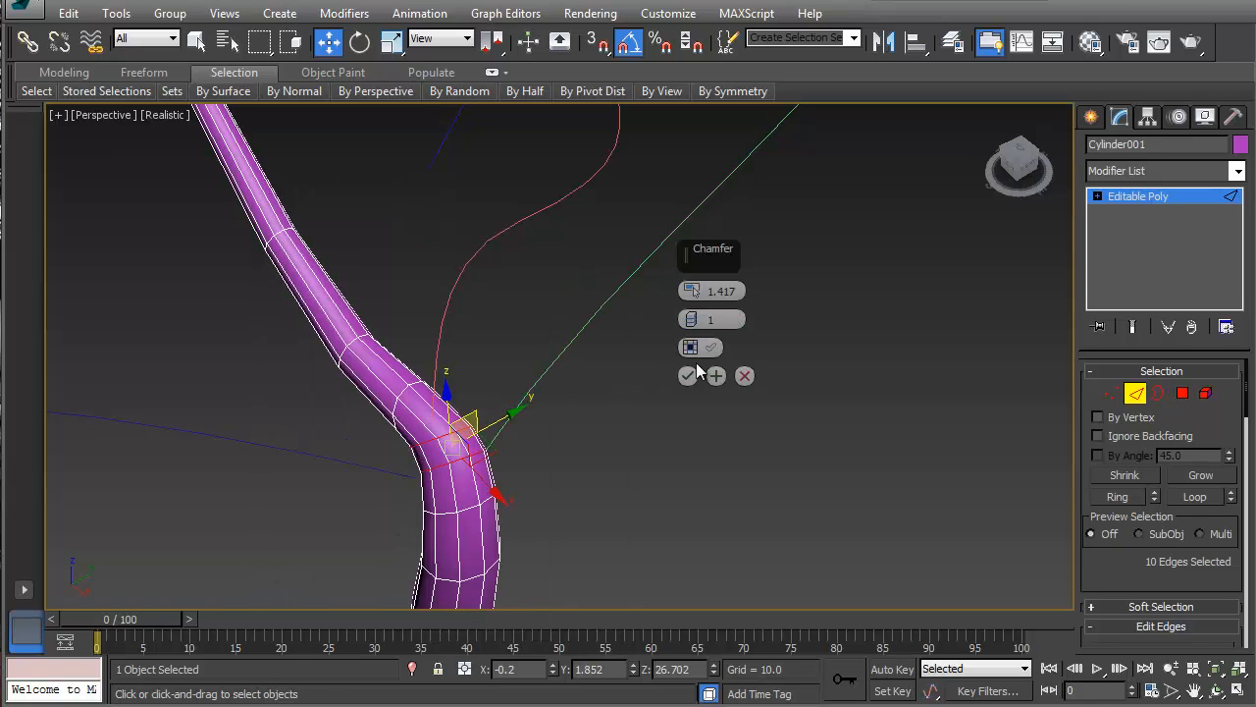
left_click(691, 316)
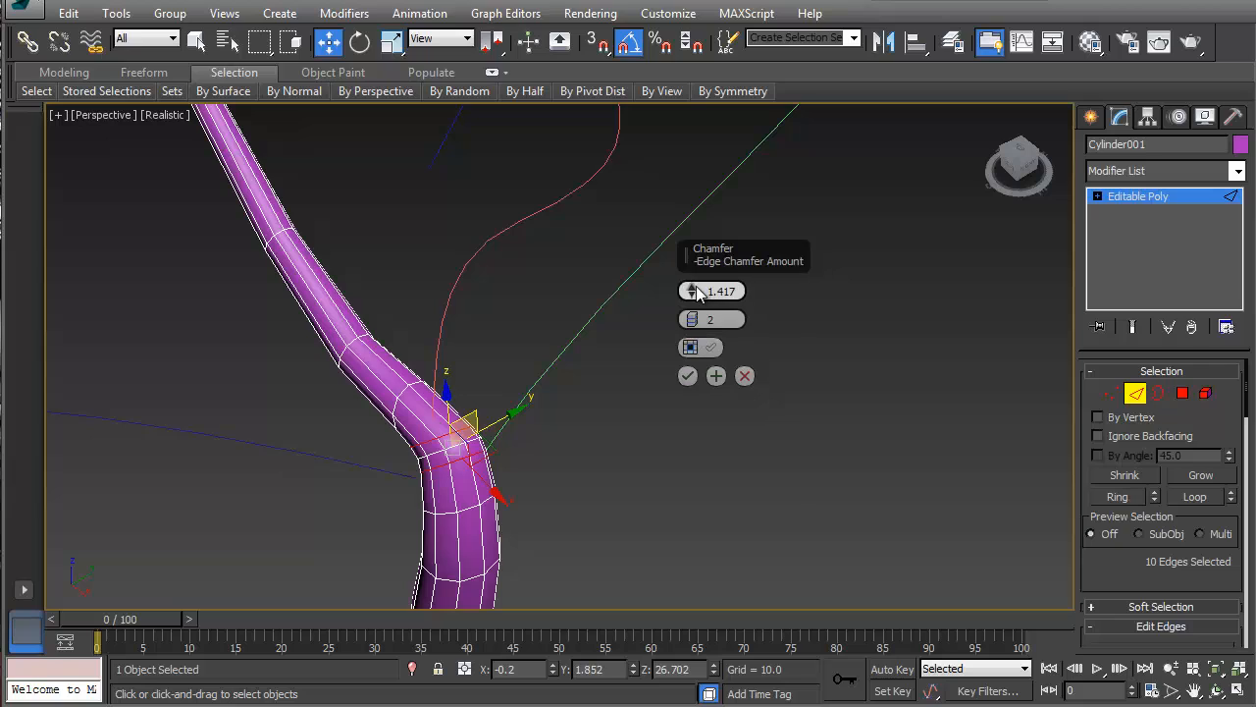
left_click_drag(691, 290, 693, 295)
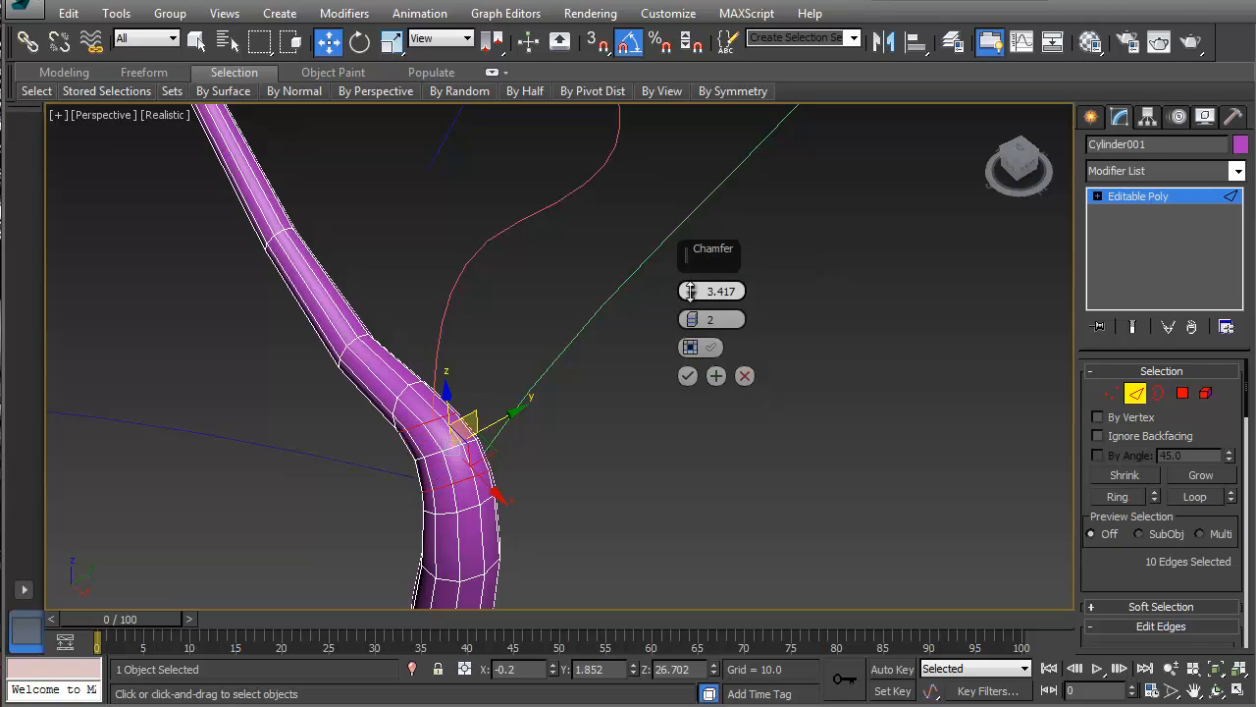
left_click(687, 376)
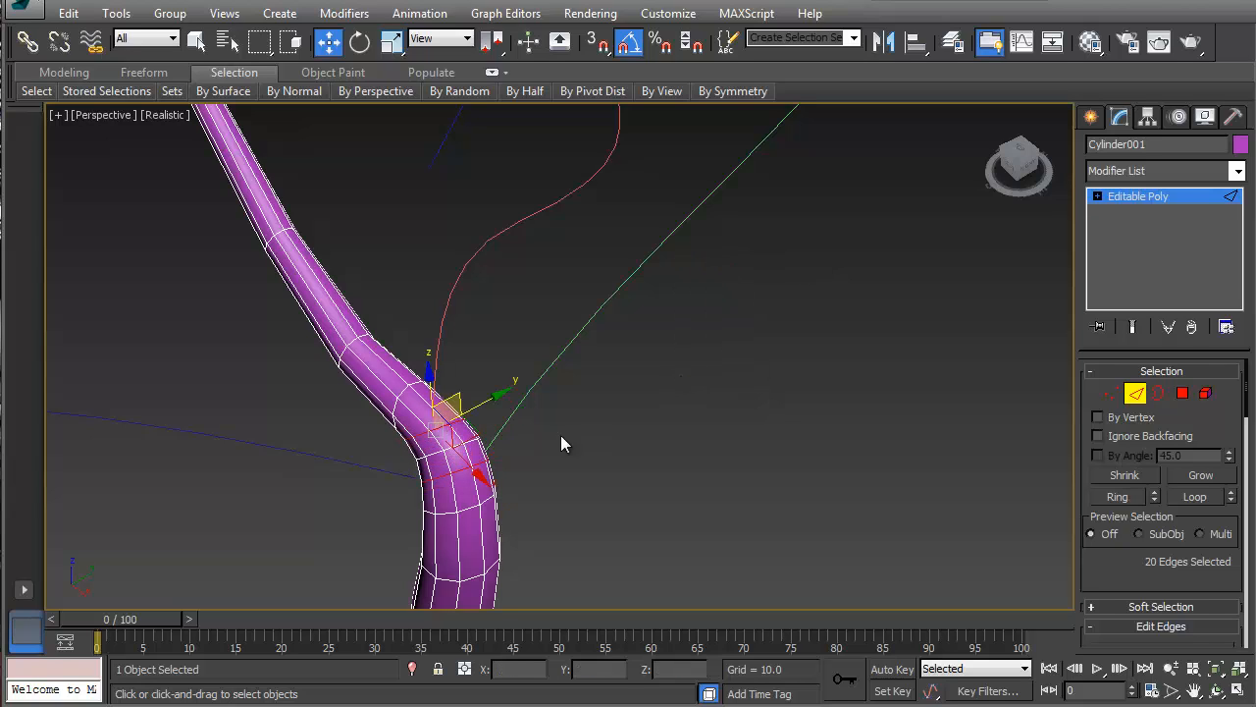
- Select the four adjoining polygons between the chamfered loops on the front of the bend and delete them
scroll(471, 442, "up", 3)
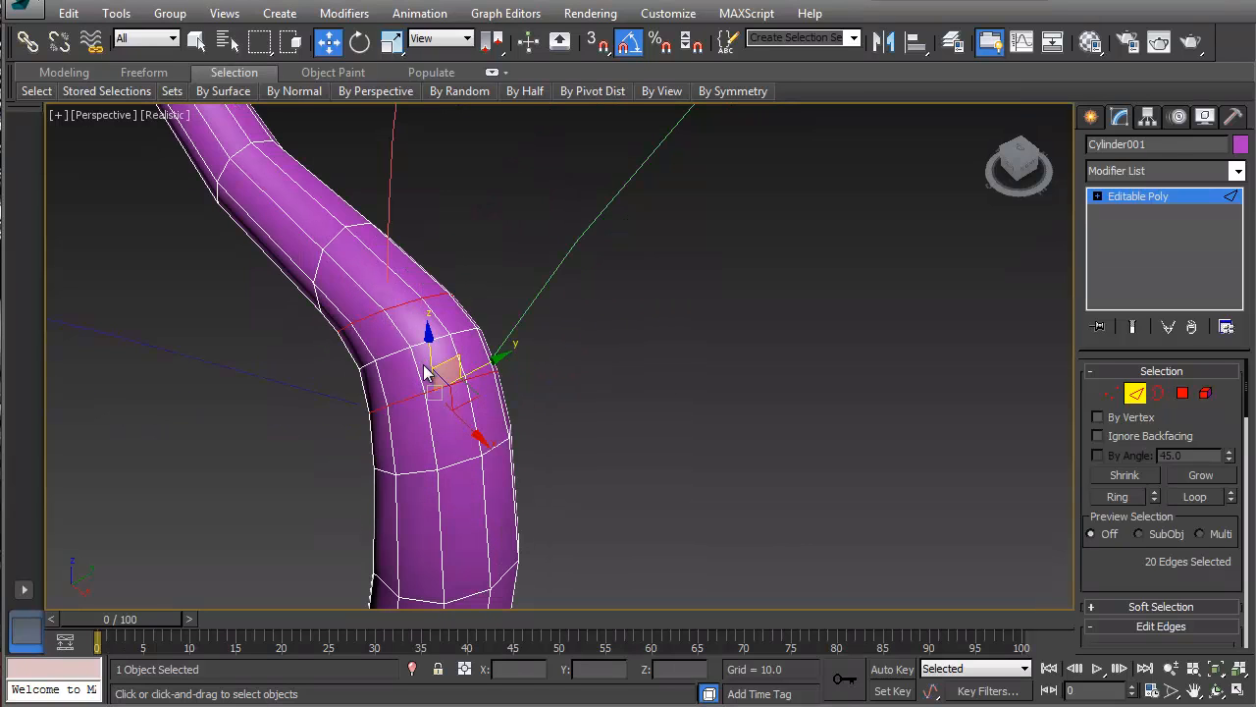
left_click(1182, 393)
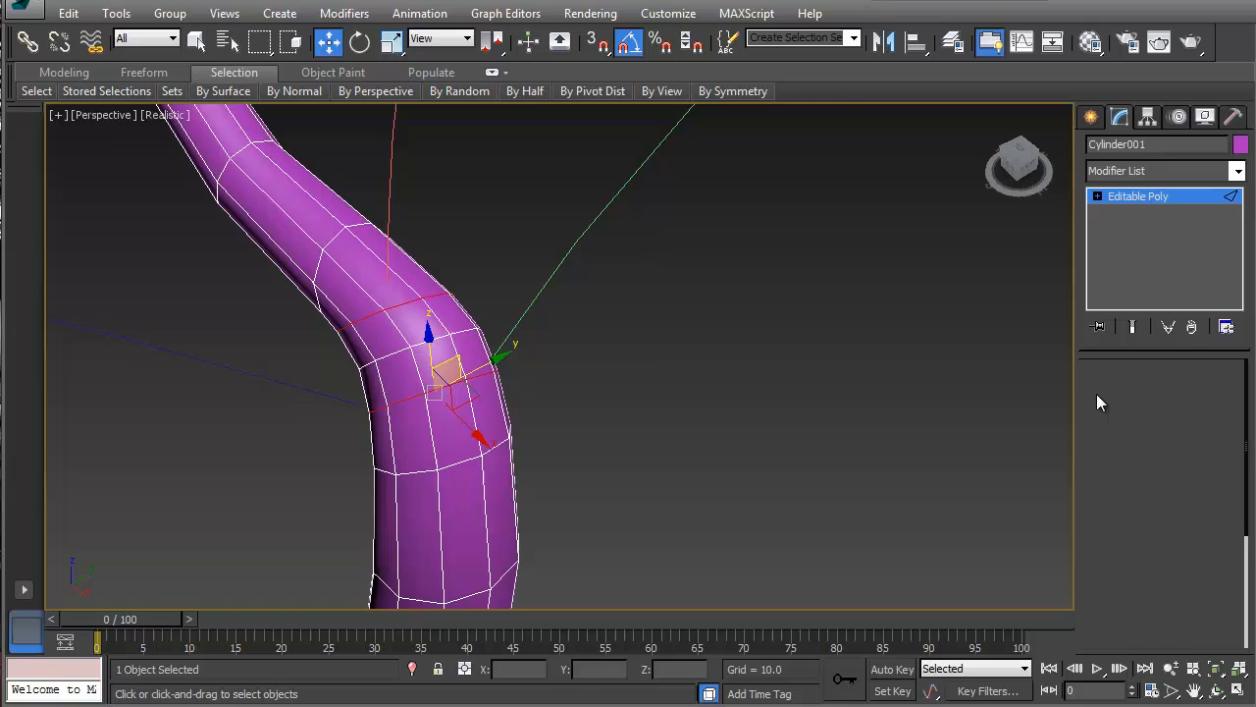
left_click(420, 365)
left_click(402, 373, "ctrl")
left_click(413, 332, "ctrl")
left_click(390, 341, "ctrl")
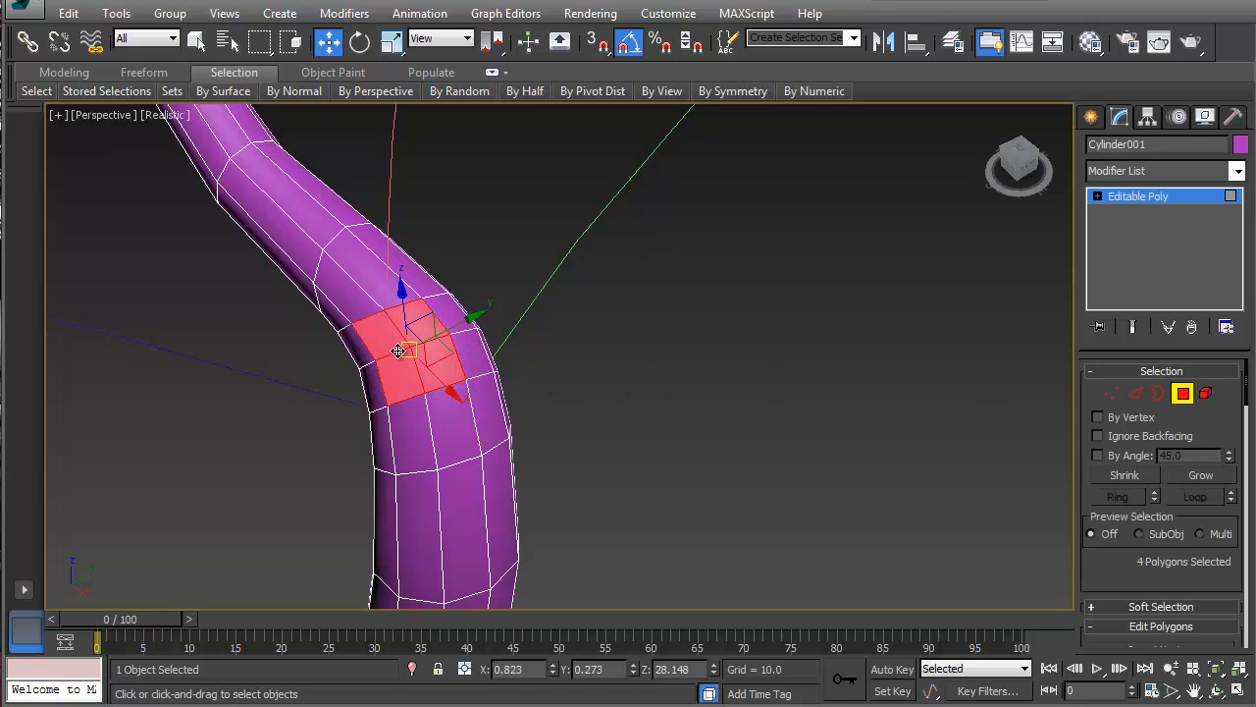
key("Delete")
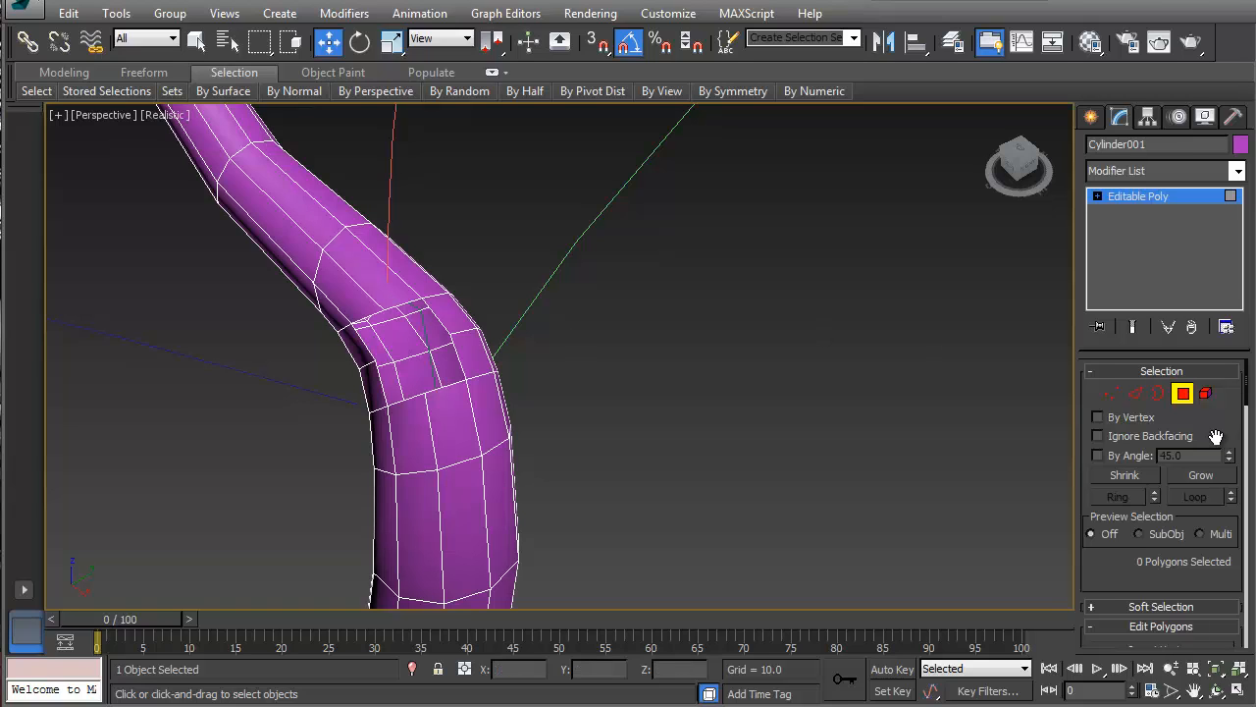
- Select the open border of the new hole and apply a Spherify modifier at 100 percent
left_click(1159, 392)
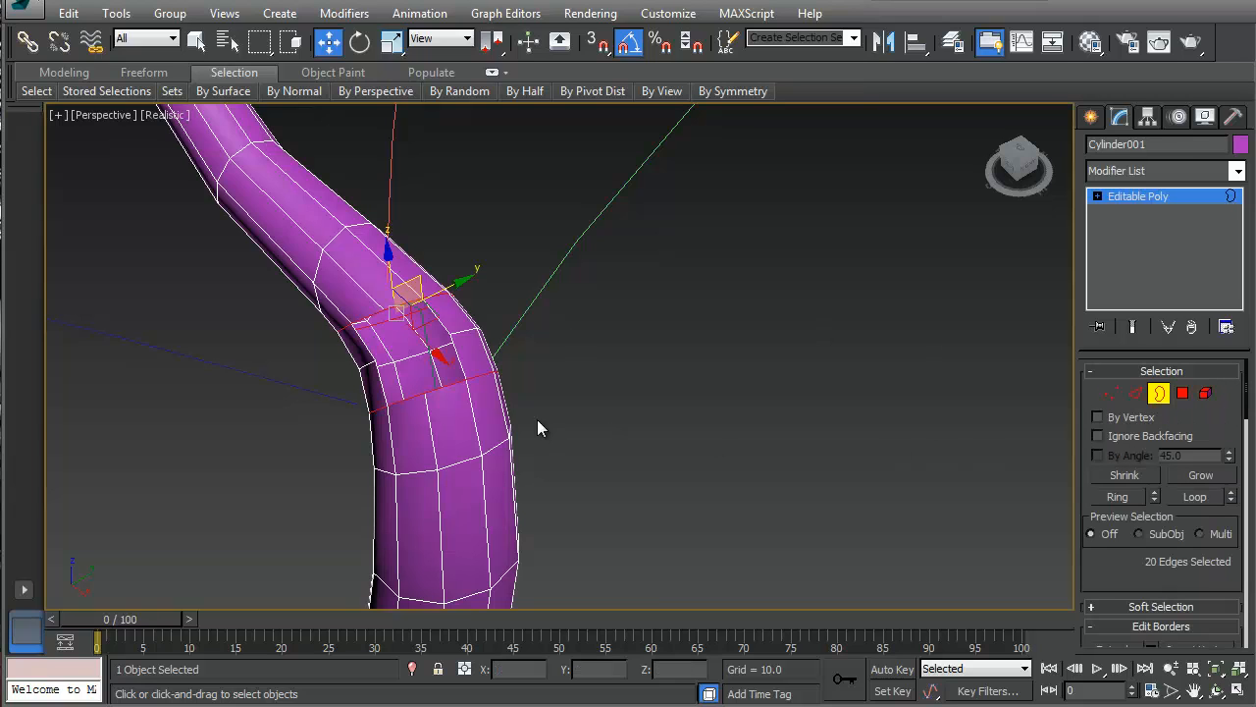
left_click(444, 328)
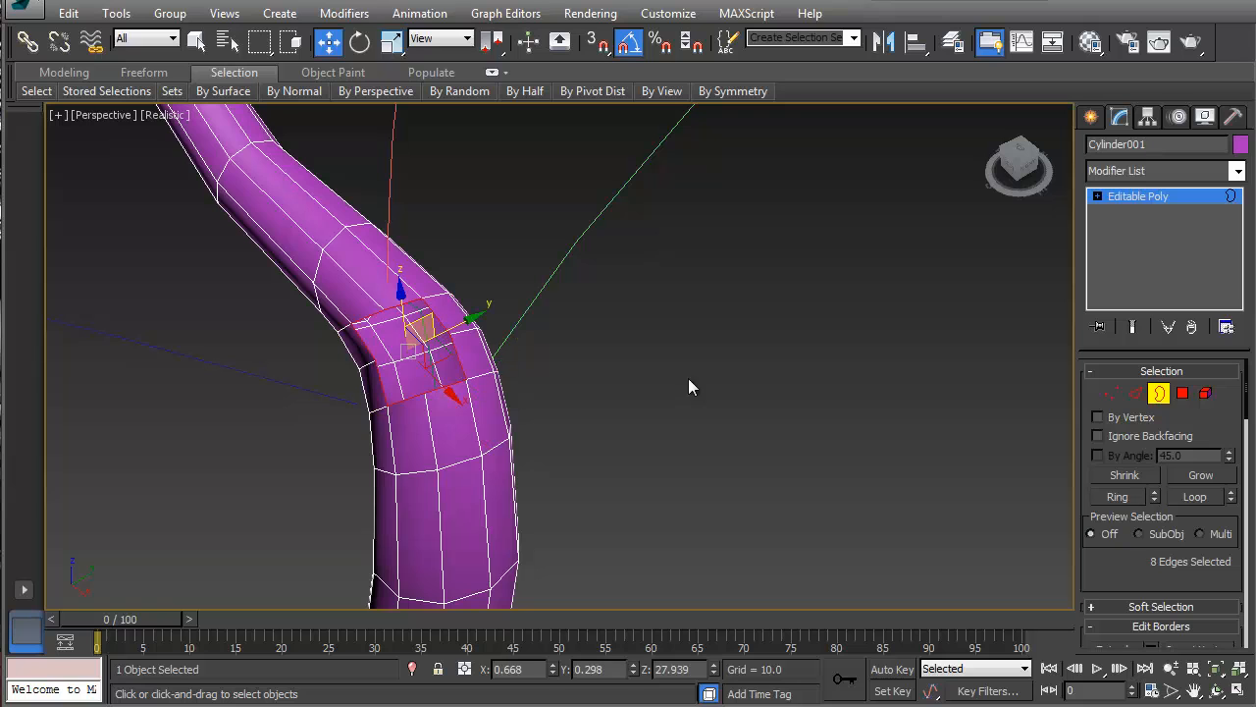
left_click(1236, 170)
scroll(1245, 285, "down", 1)
left_click_drag(1245, 285, 1243, 541)
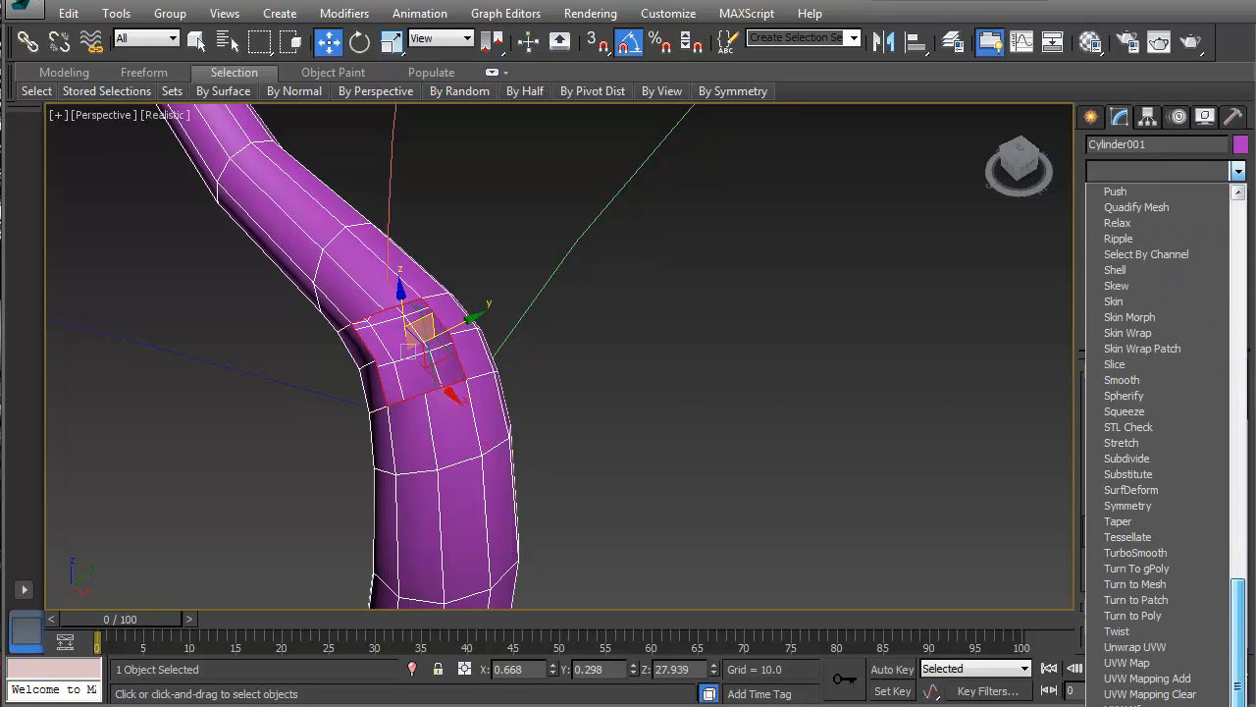
left_click(1142, 396)
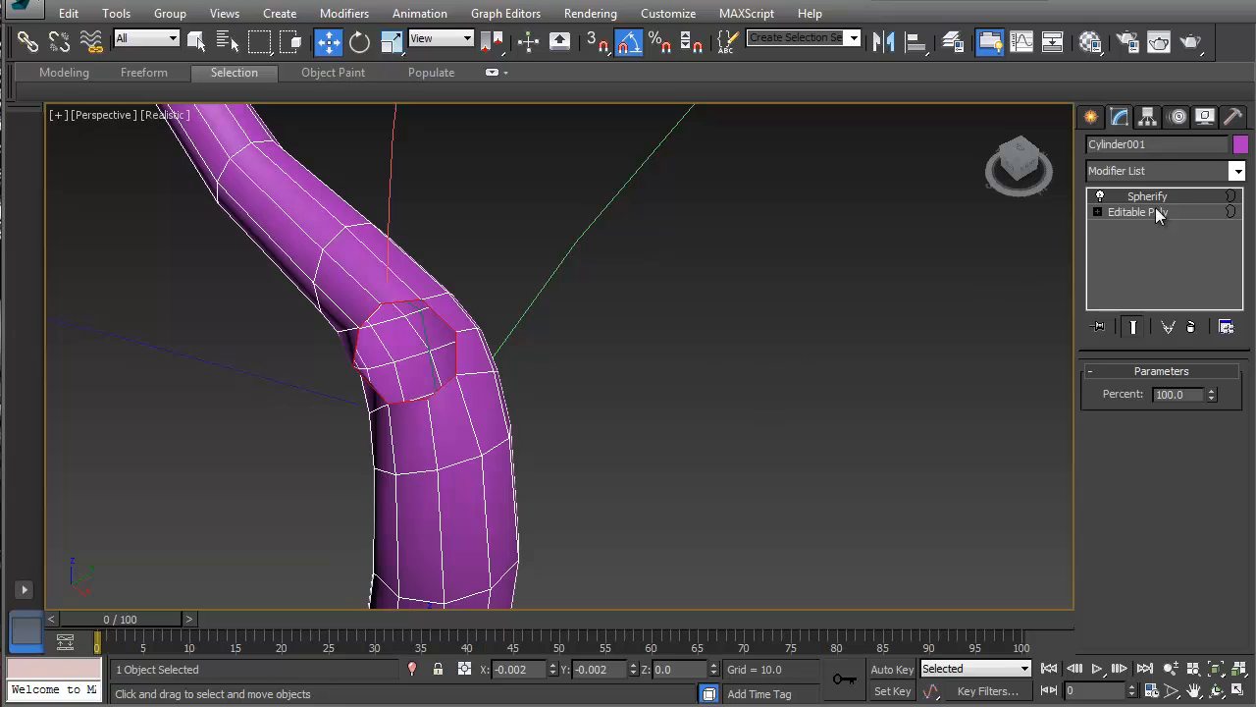
left_click_drag(1215, 396, 1201, 360)
- Collapse the cylinder's entire modifier stack into the editable poly
right_click(1156, 199)
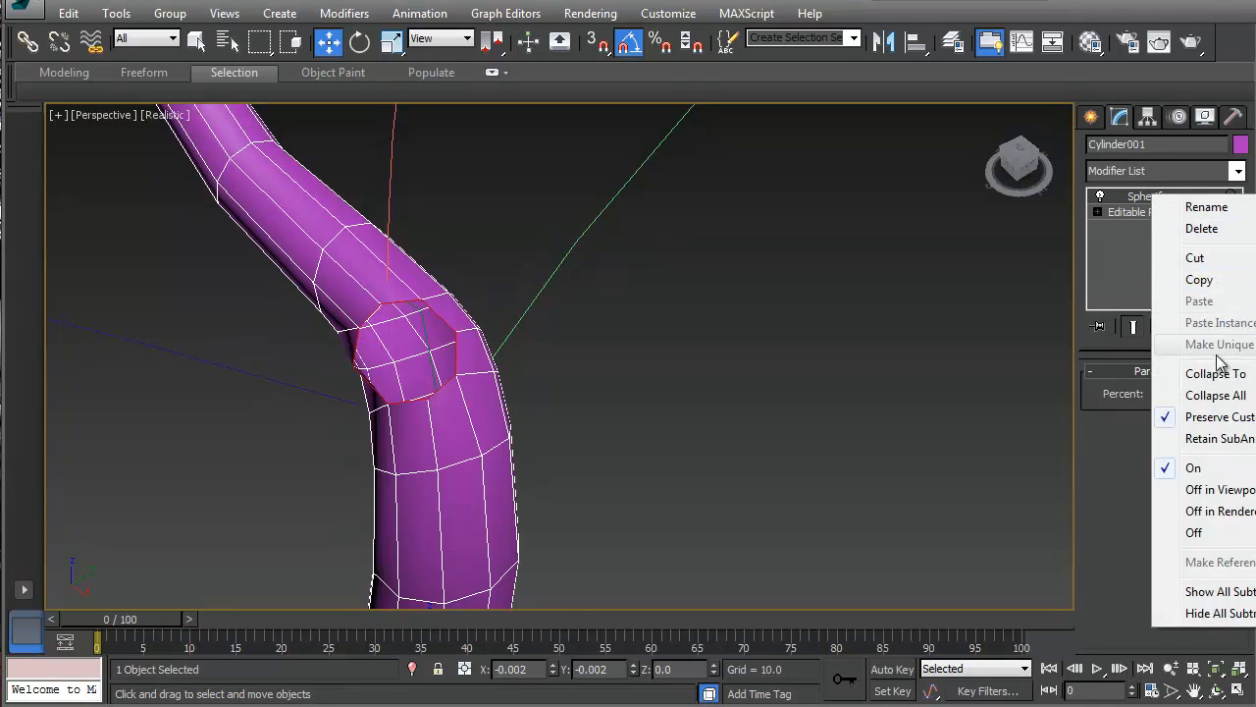
left_click(1213, 393)
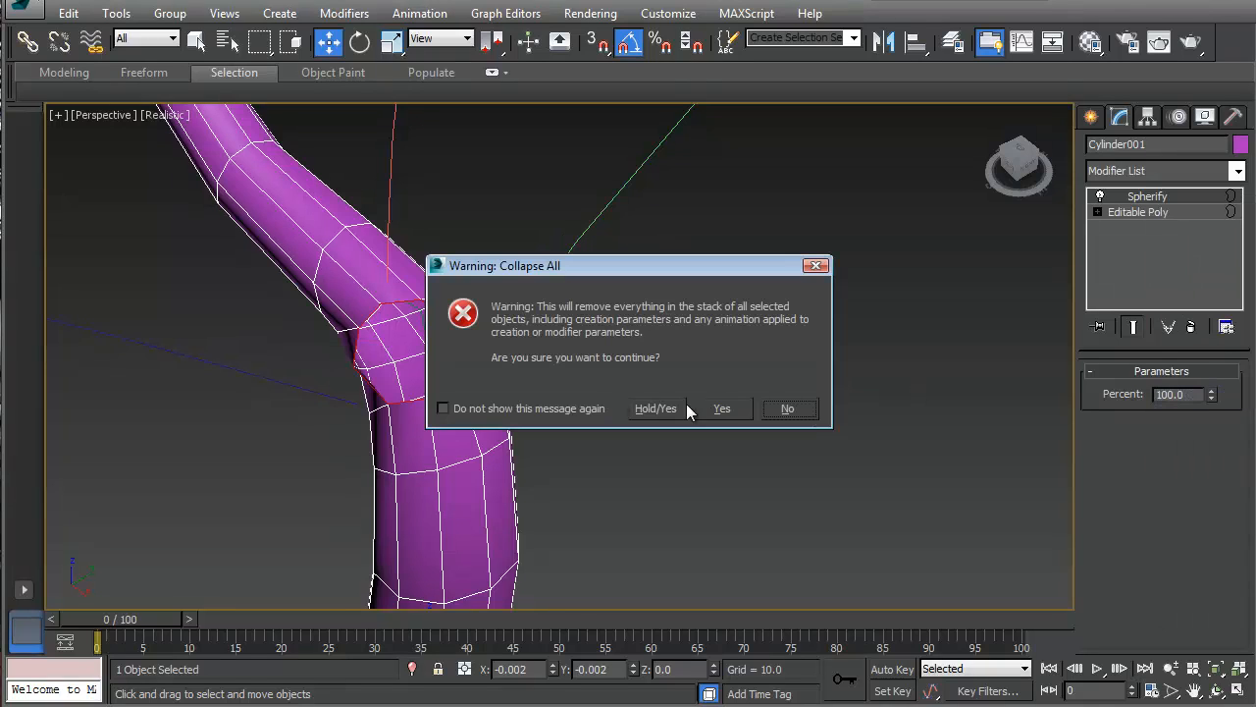
left_click(726, 410)
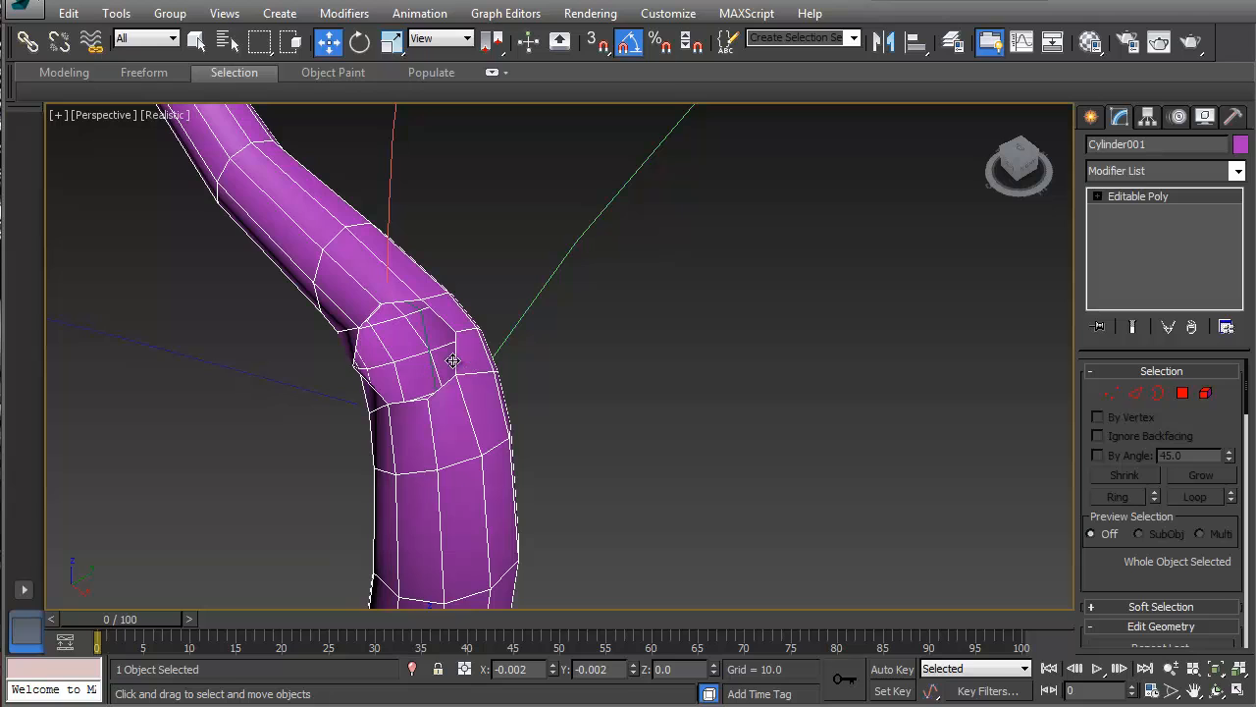
- Shift the rounded hole's border slightly toward the outside of the bend and scale it down uniformly
key("3")
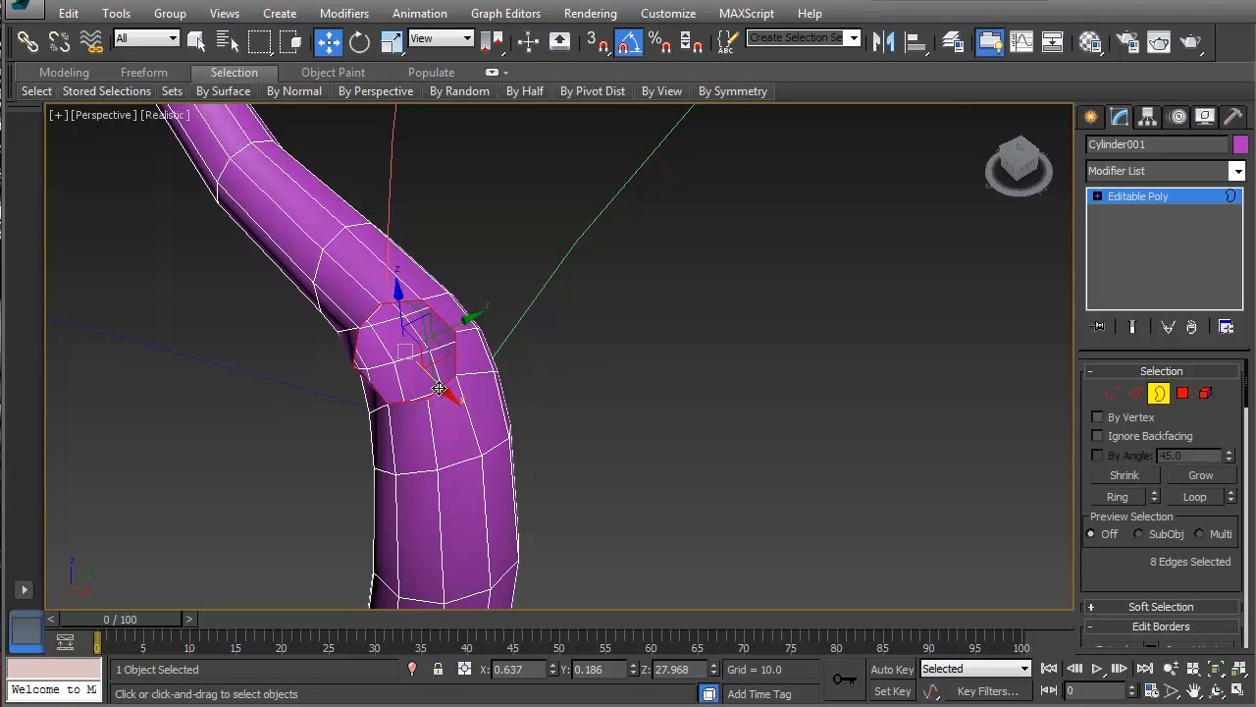
left_click_drag(469, 339, 474, 316)
key("e")
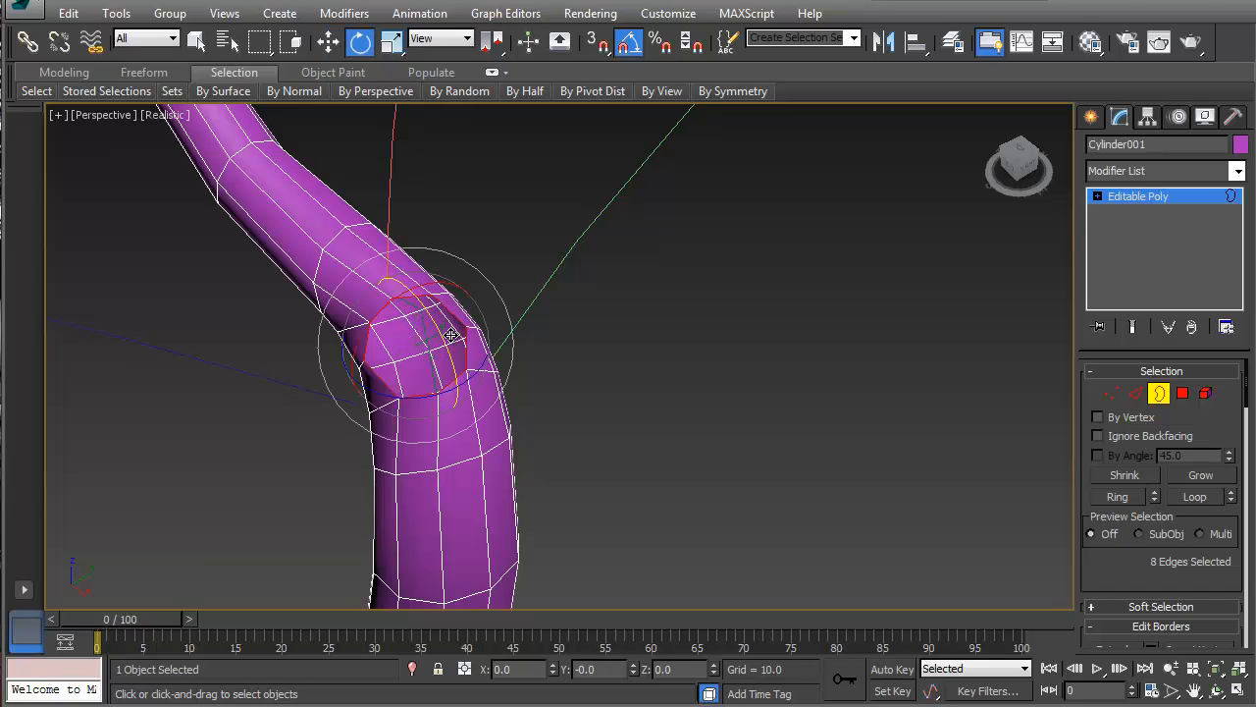
key("r")
left_click_drag(422, 353, 420, 374)
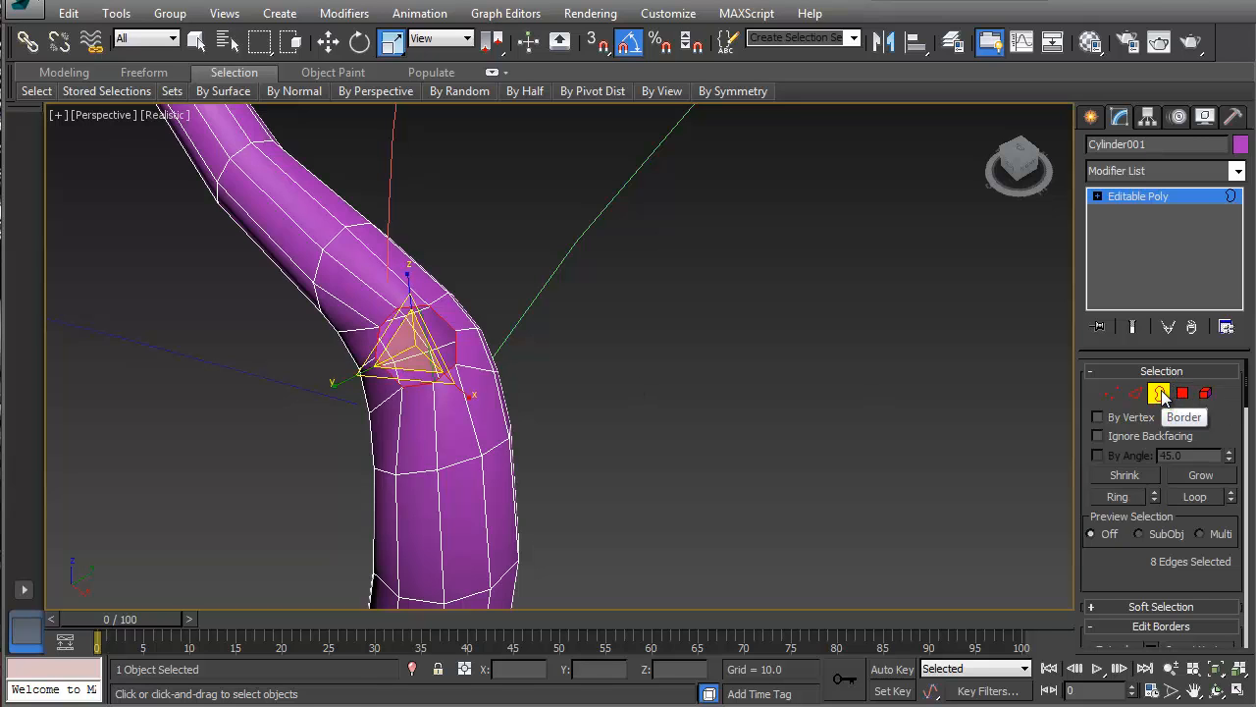
left_click(1163, 395)
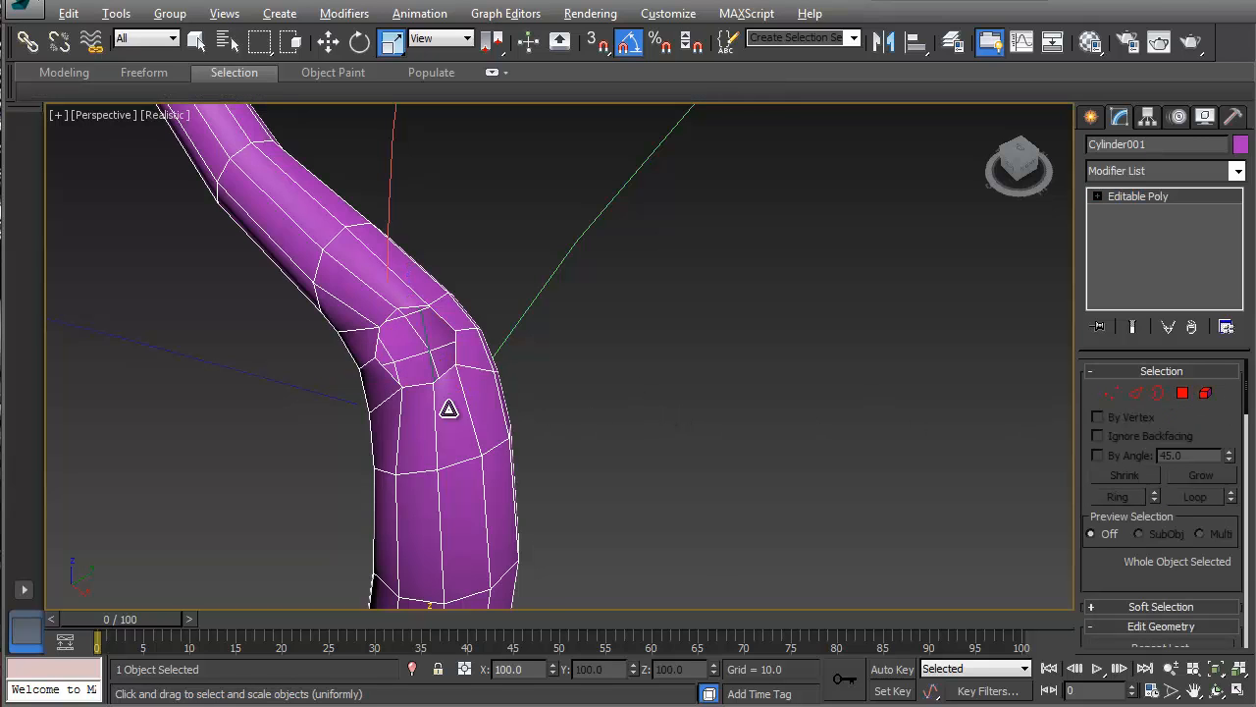
- Select the border of the rounded hole at the bend and cap it
middle_click_drag(449, 408, 415, 497, "alt")
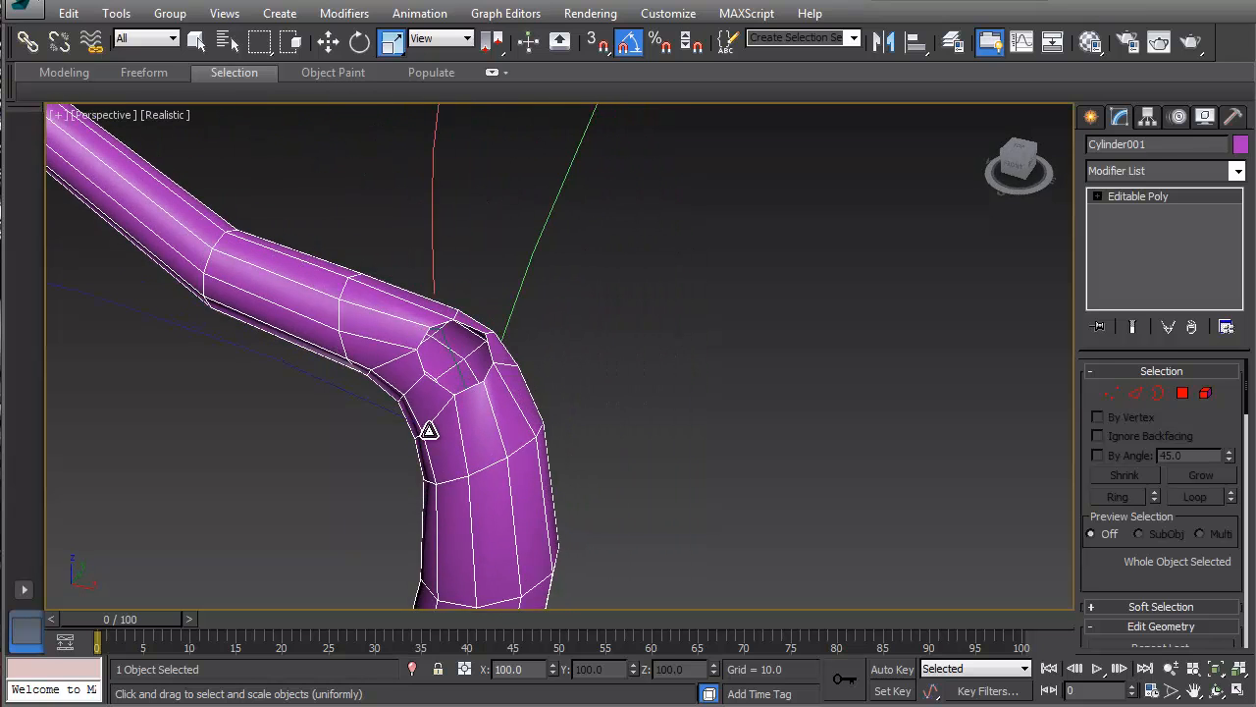
scroll(429, 430, "down", 5)
scroll(432, 424, "up", 5)
middle_click_drag(465, 376, 437, 392, "alt")
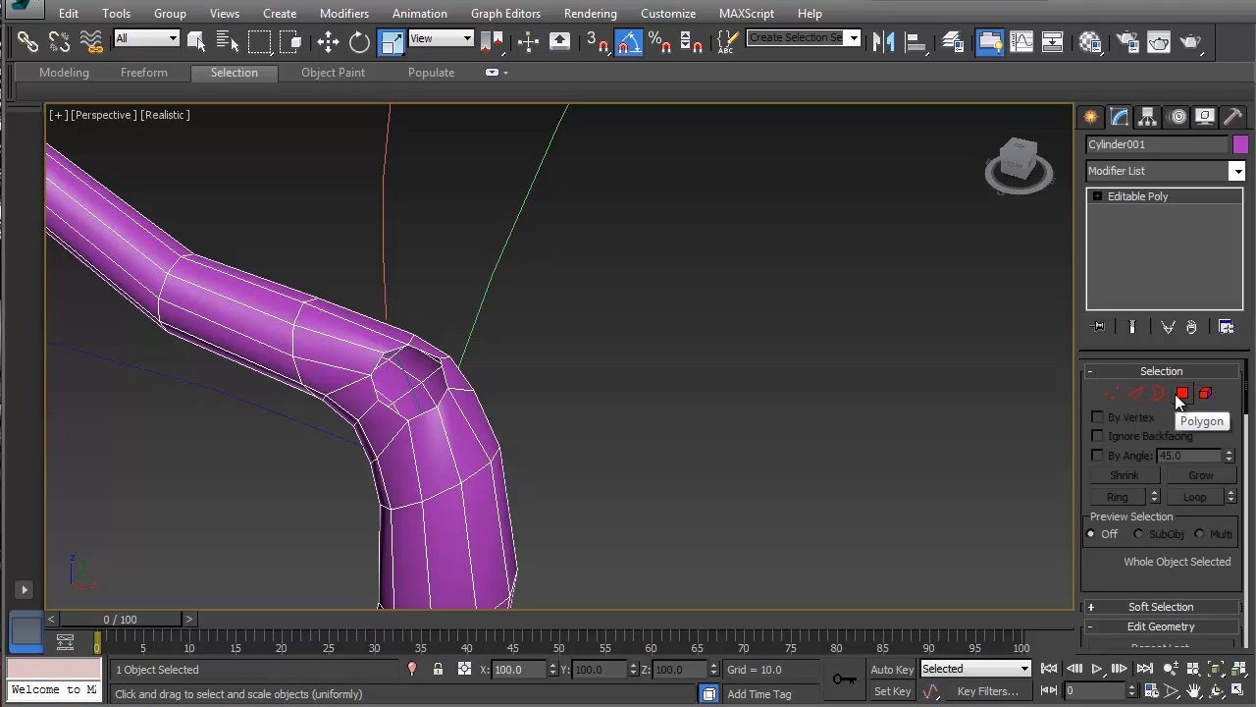
left_click(1182, 394)
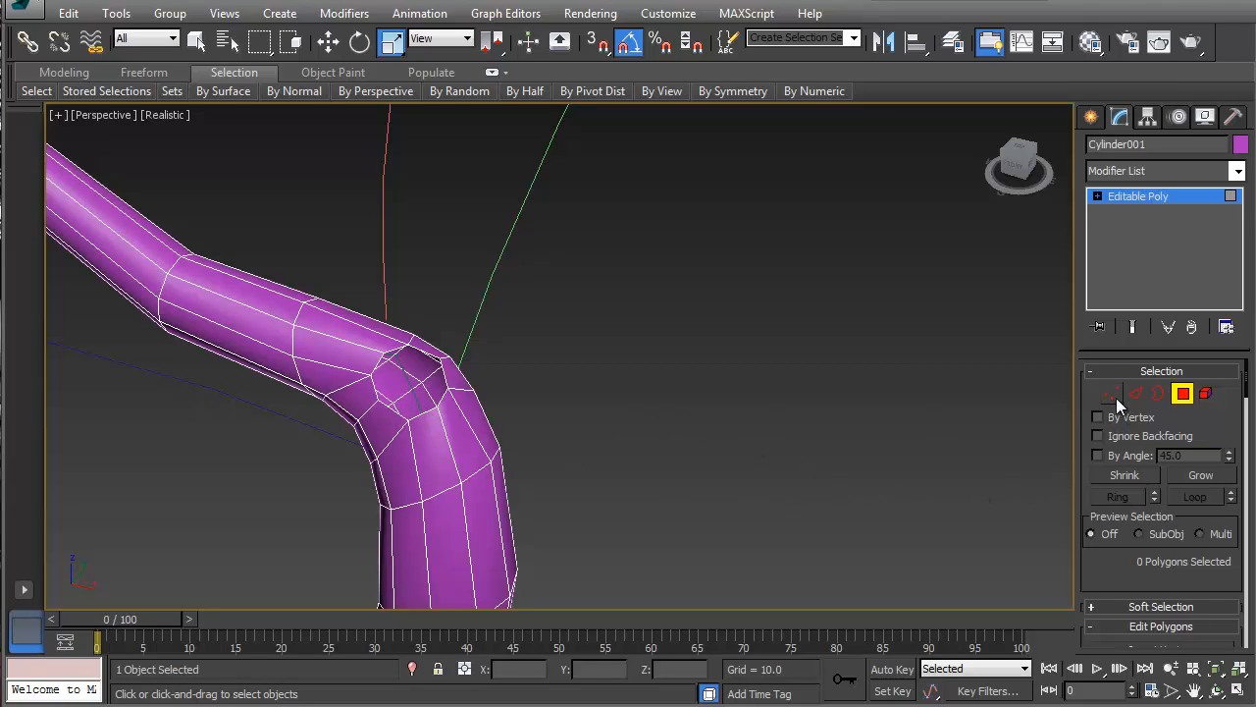
left_click(1163, 395)
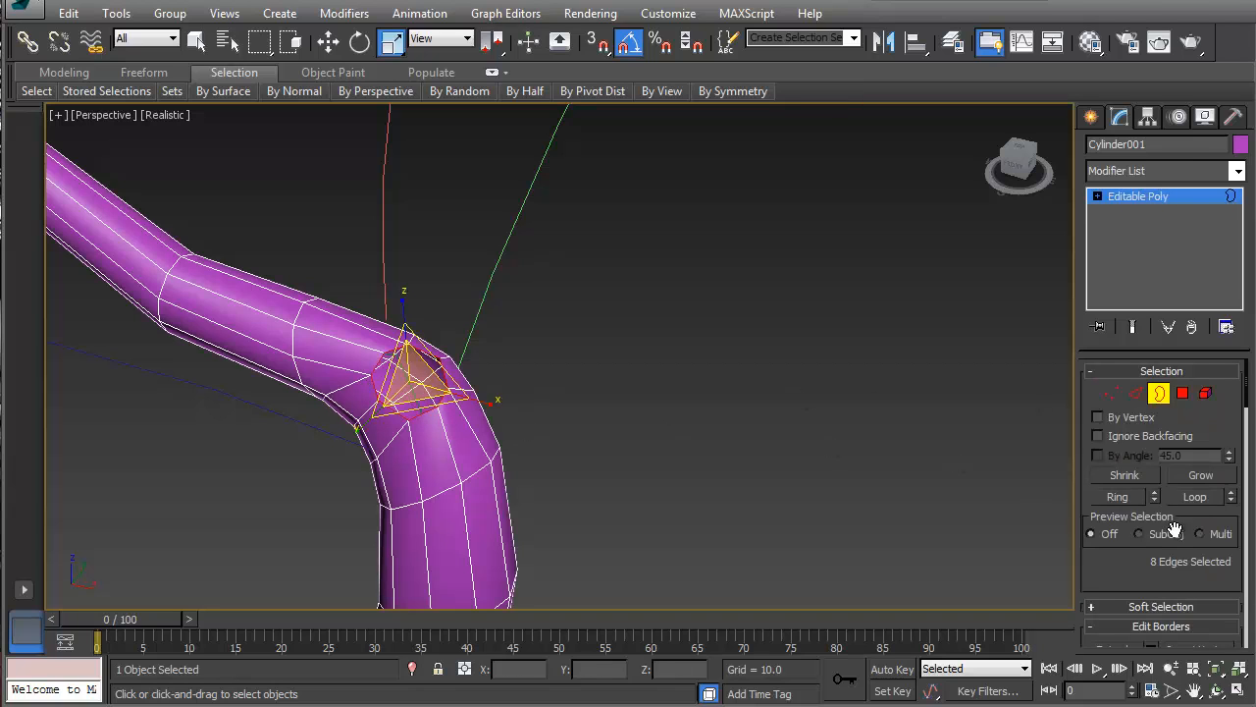
left_click_drag(1139, 575, 1133, 381)
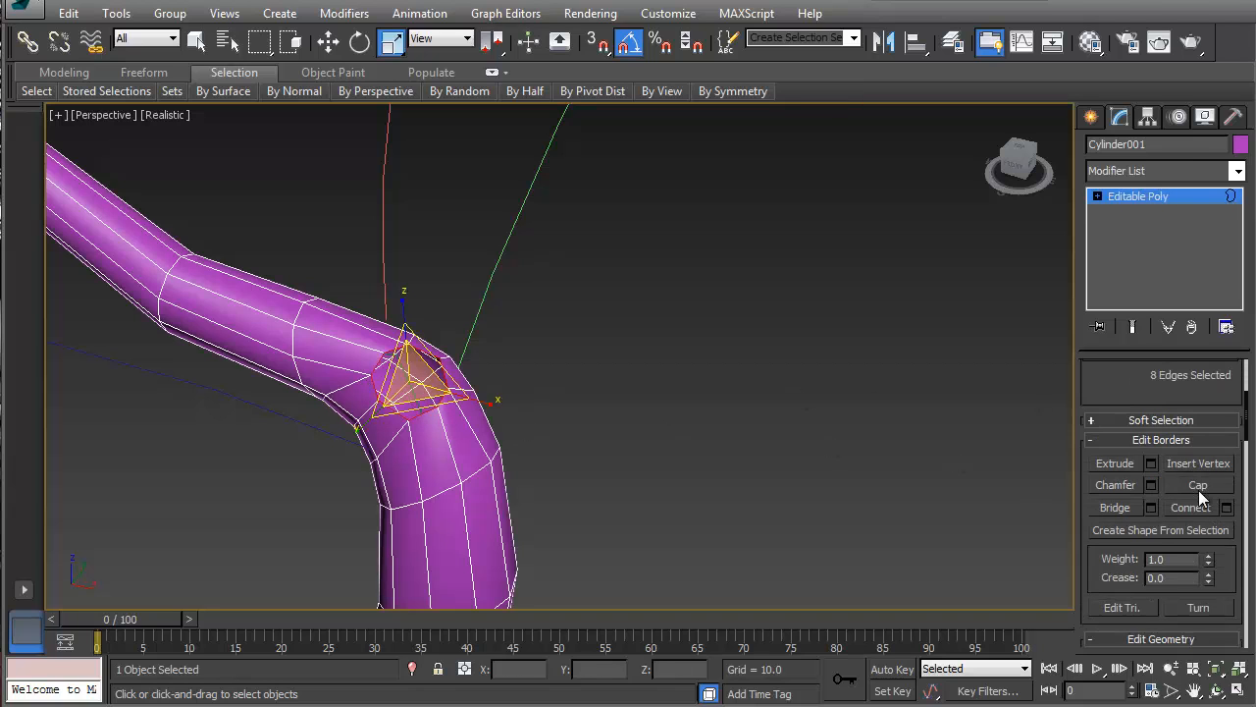
left_click(1199, 490)
- Cut two crossing edges between opposite corners of the octagonal cap, dividing it into four polygons
middle_click_drag(413, 371, 416, 419)
scroll(413, 414, "up", 3)
right_click(410, 411)
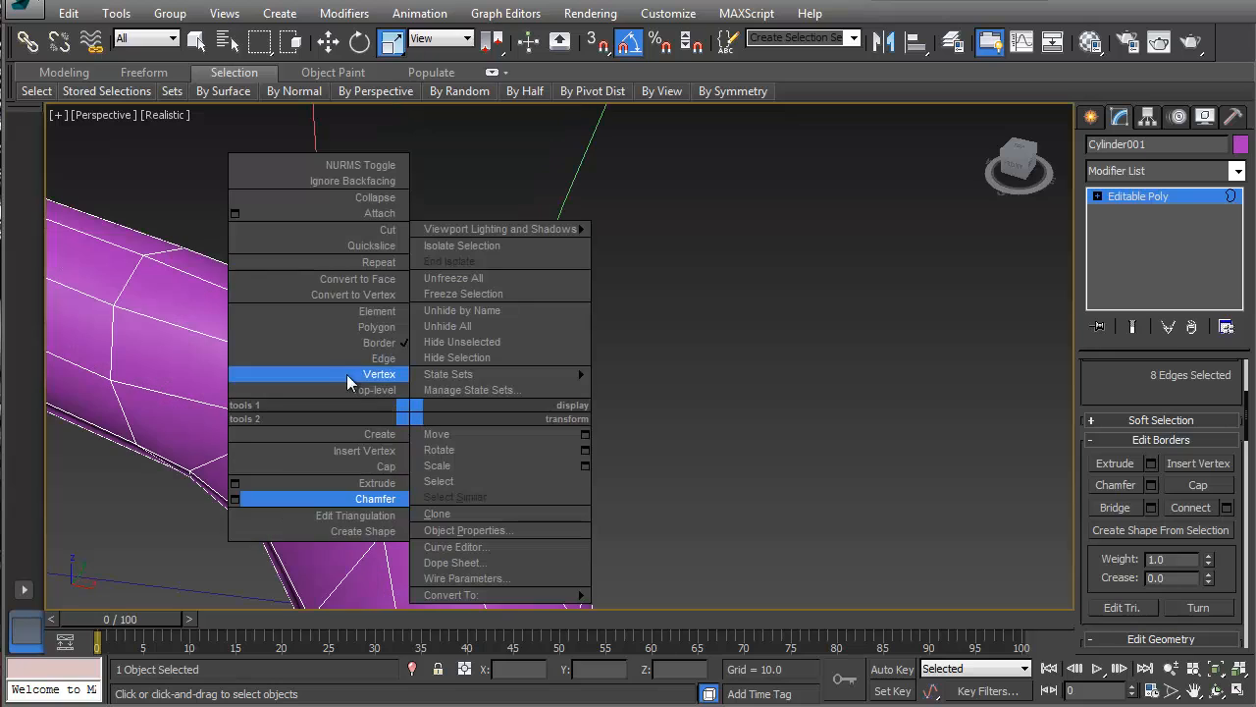
left_click(364, 235)
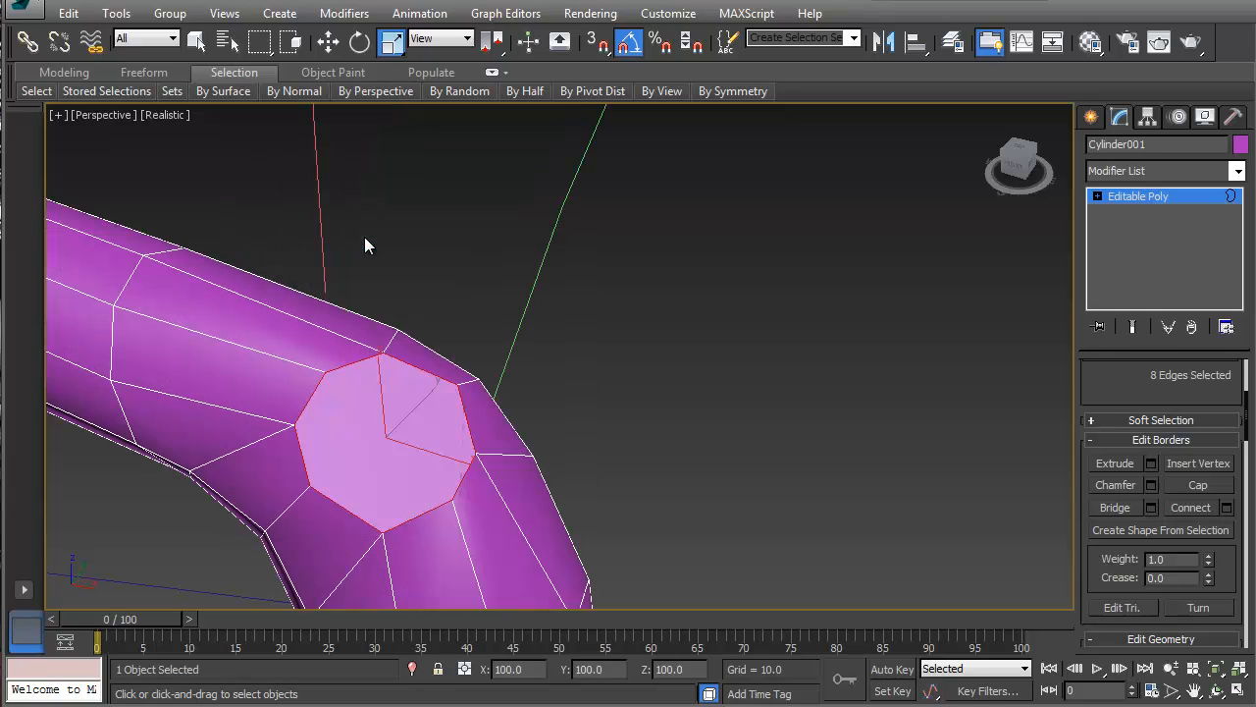
left_click(309, 486)
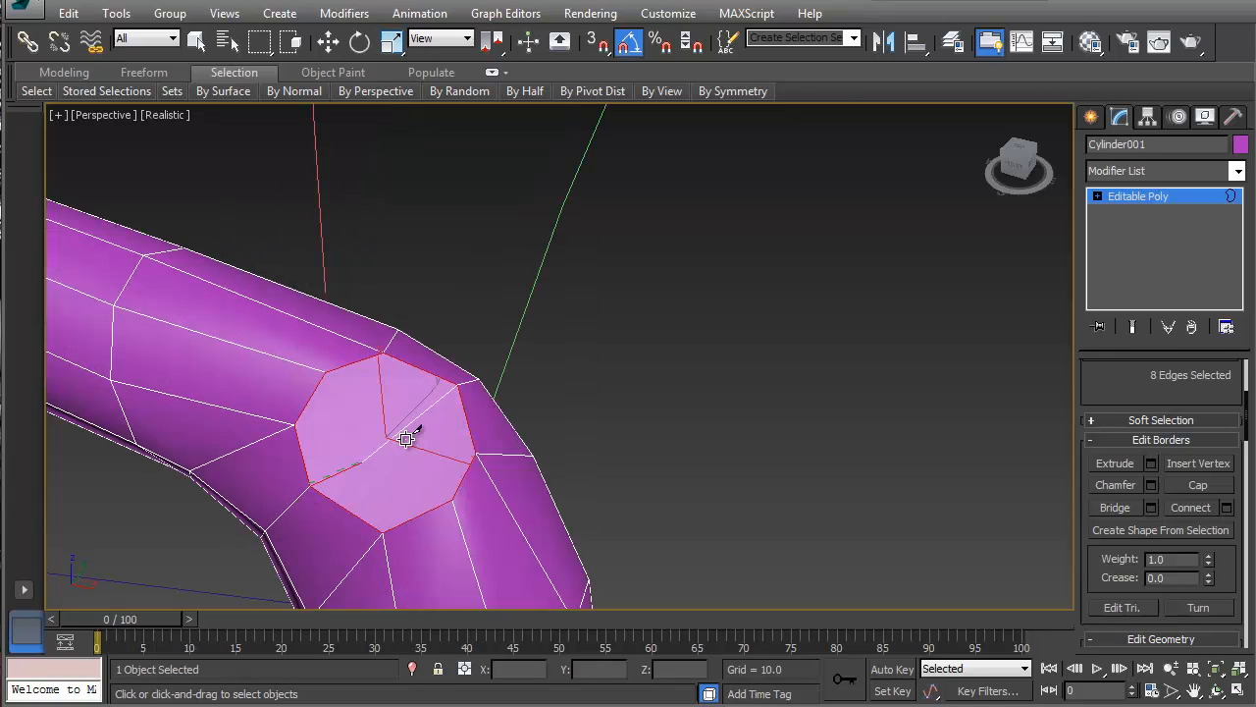
left_click(459, 386)
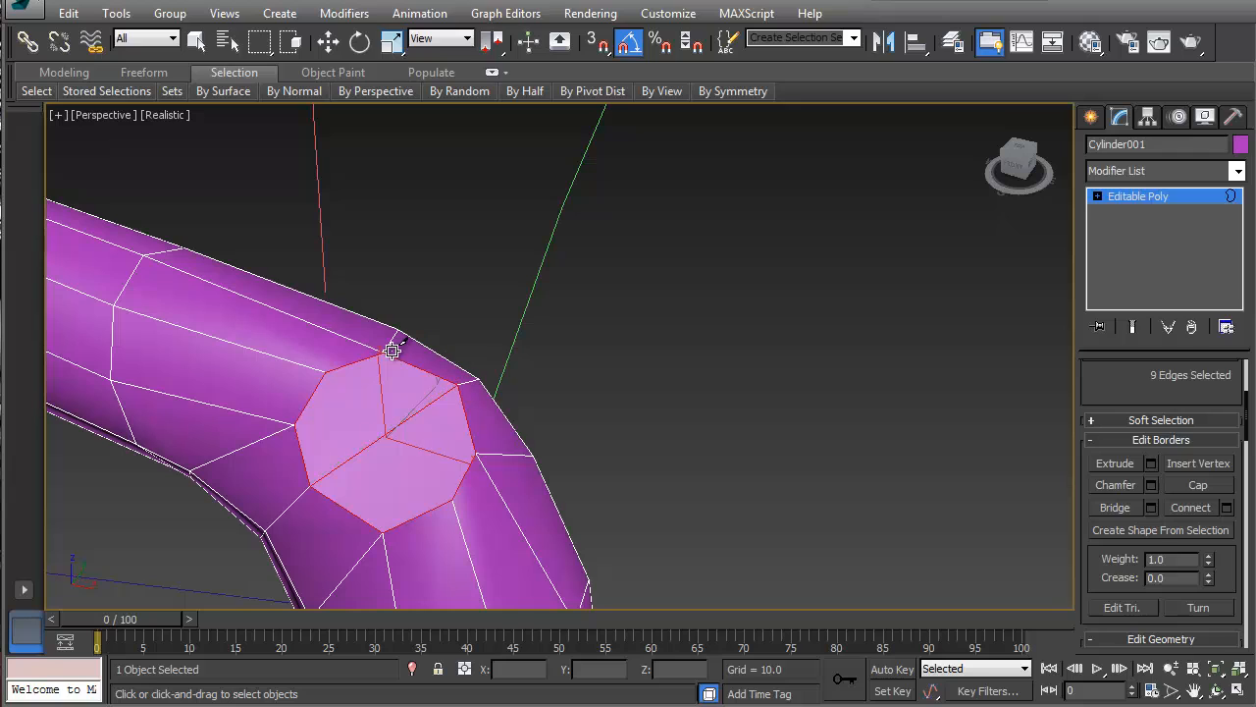
left_click(330, 374)
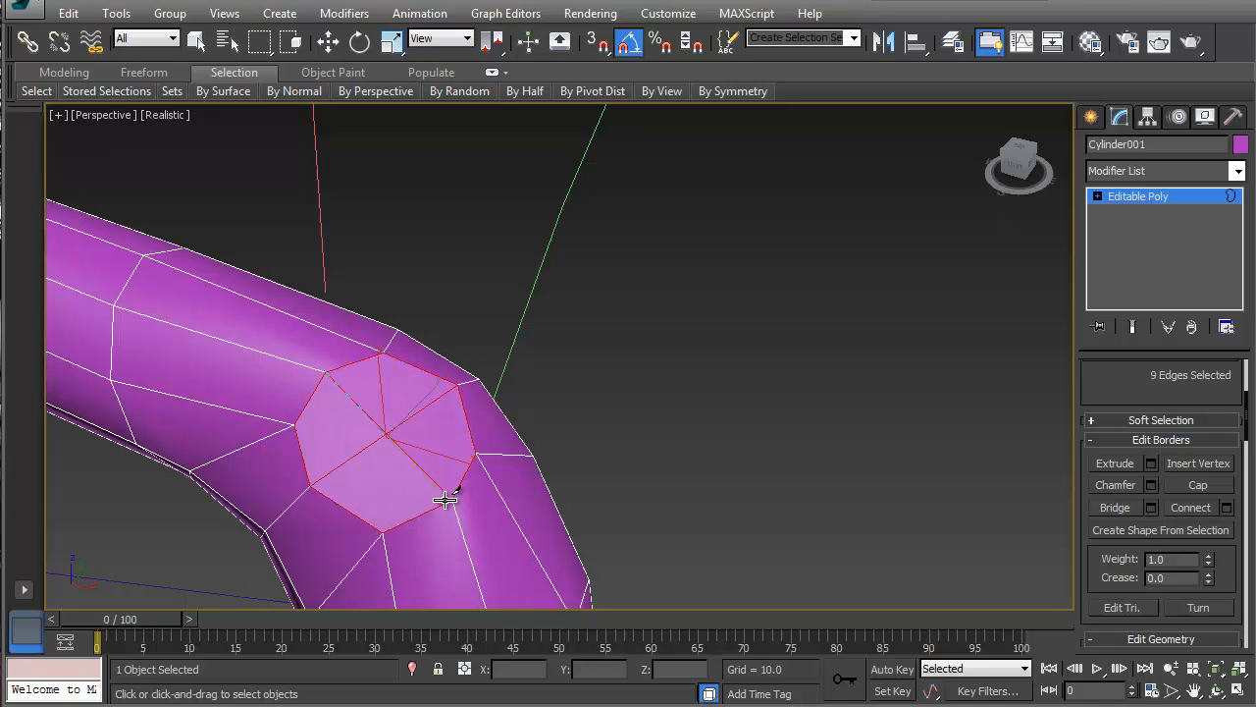
left_click(450, 500)
- Finish cutting the octagonal cap at the bend and select all four of its polygons
scroll(1147, 381, "up", 5)
left_click(1179, 401)
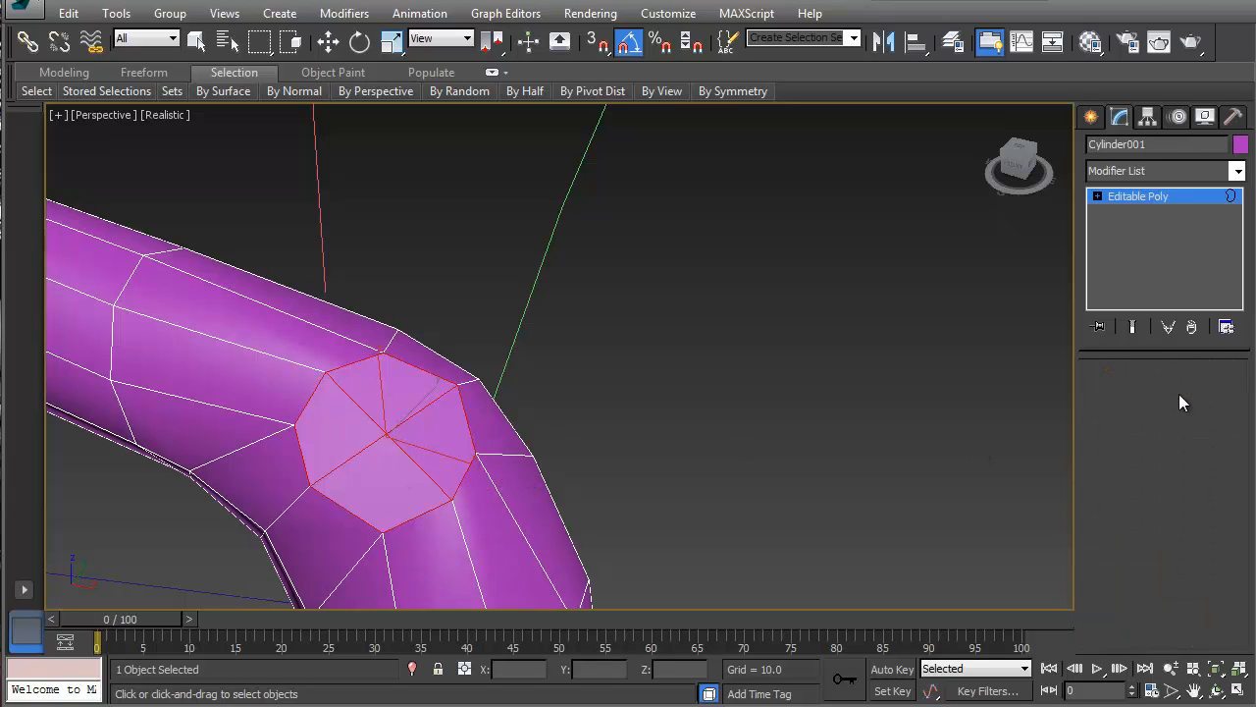
key("r")
left_click(435, 442)
left_click(395, 392, "ctrl")
left_click(374, 449, "ctrl")
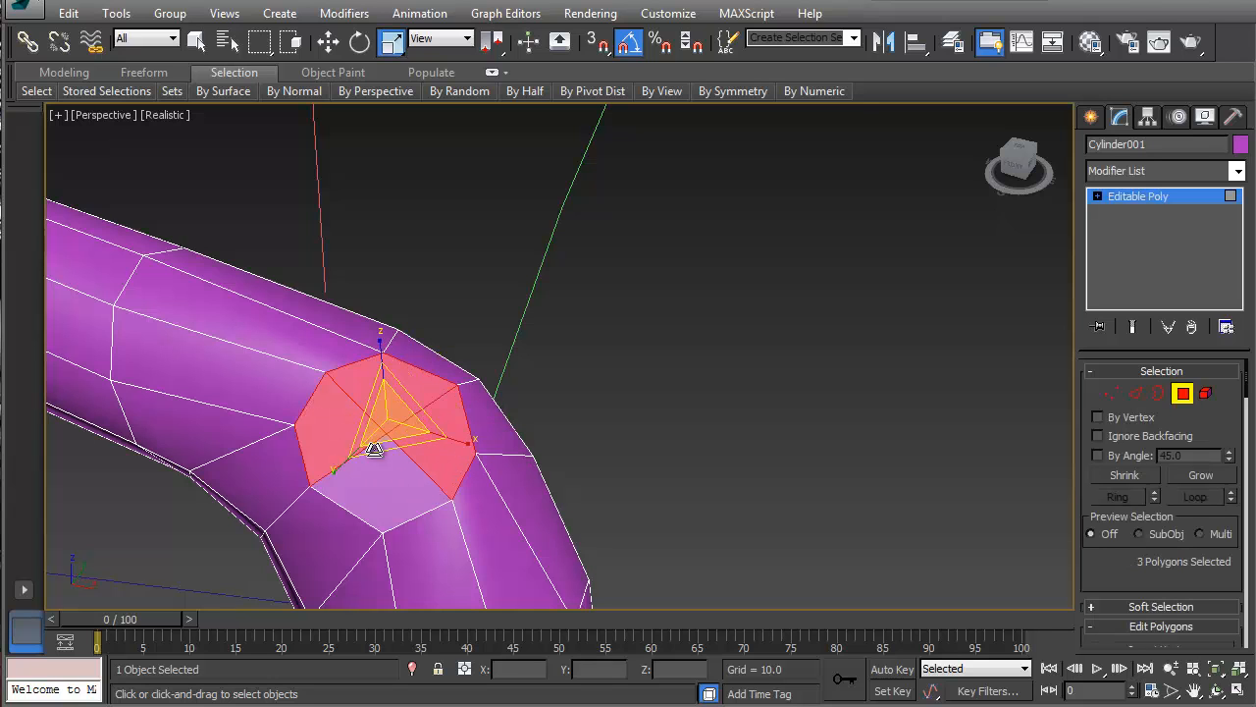
left_click(398, 472, "ctrl")
- Extrude the selected cap polygons along the red spline with 6 segments and a taper amount of -1.0
scroll(364, 406, "down", 6)
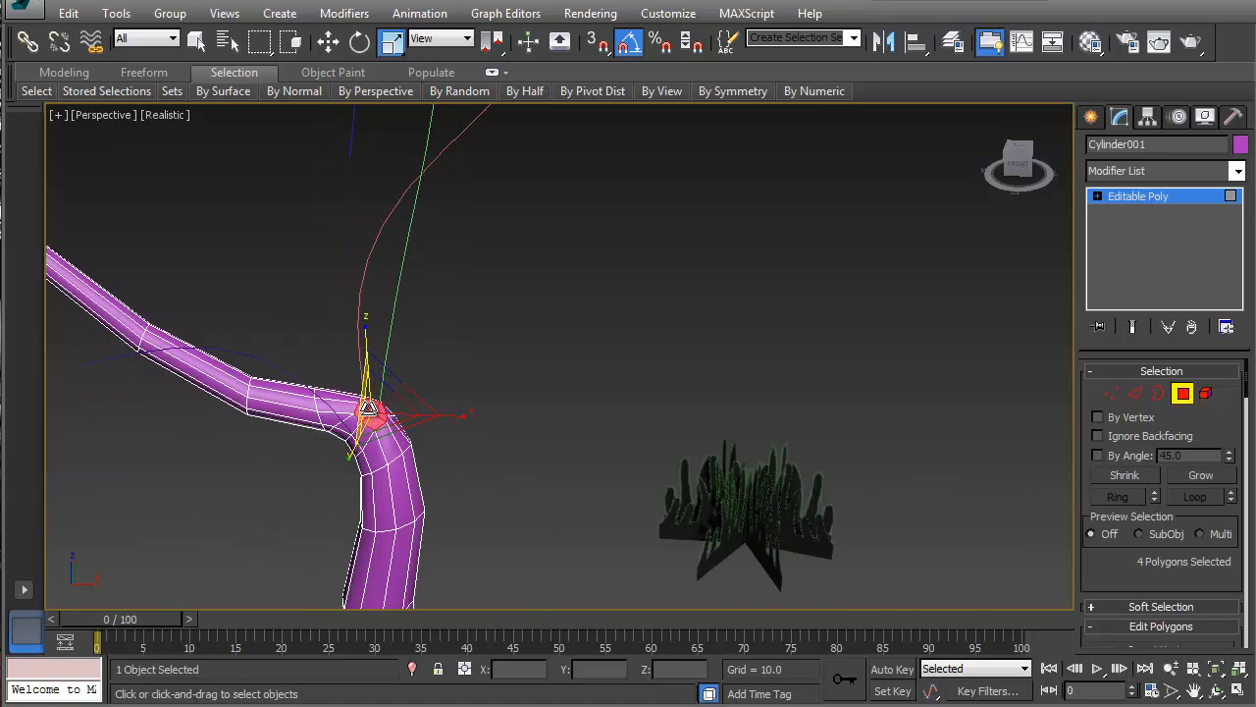
scroll(366, 408, "down", 2)
left_click_drag(1143, 577, 1160, 416)
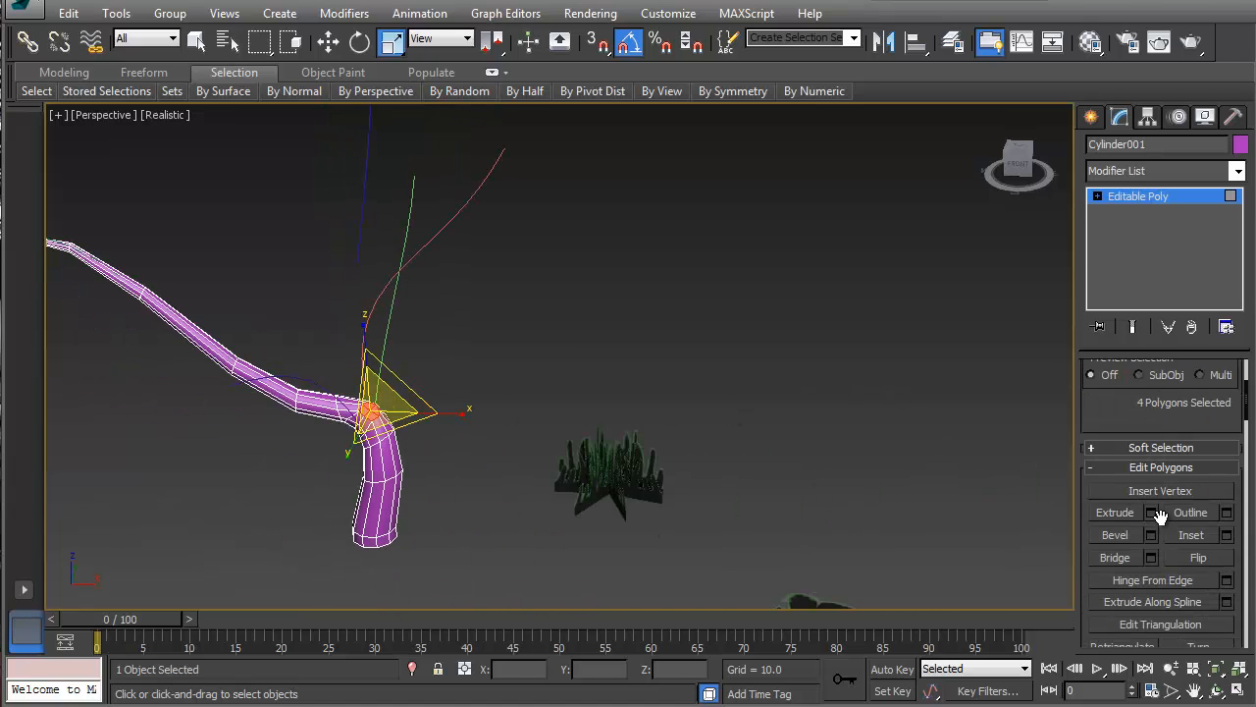
left_click(1227, 602)
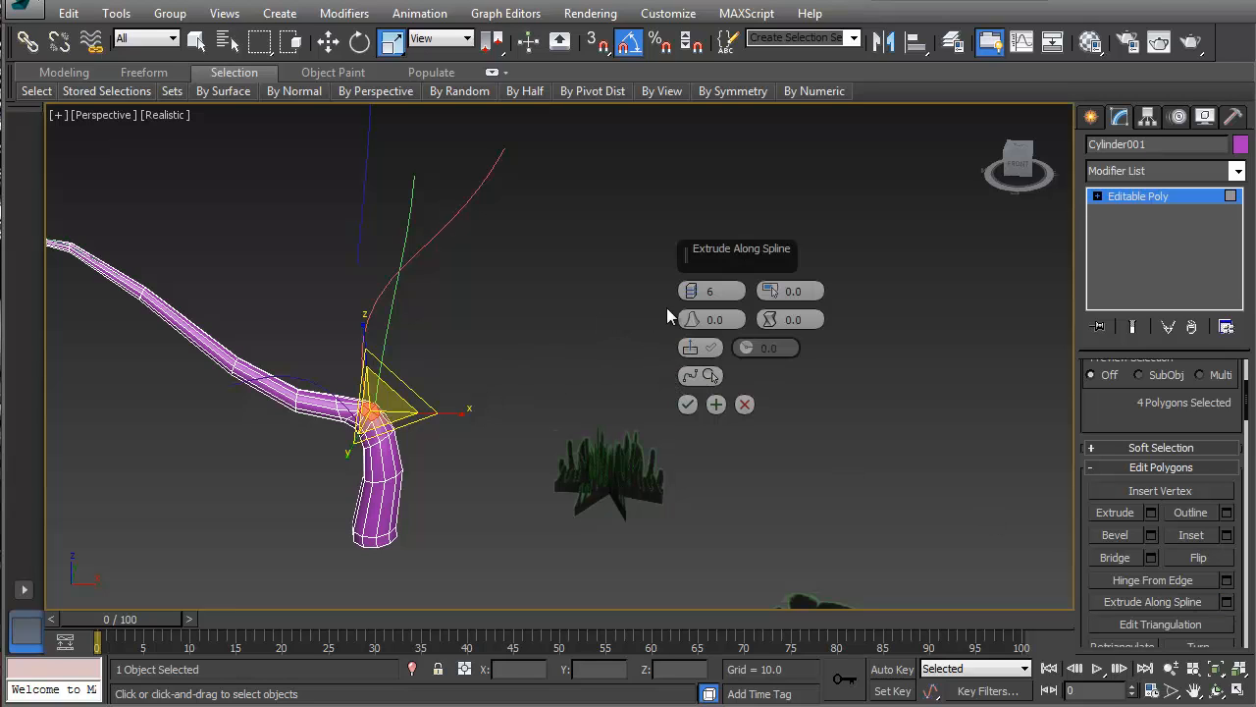
left_click(693, 378)
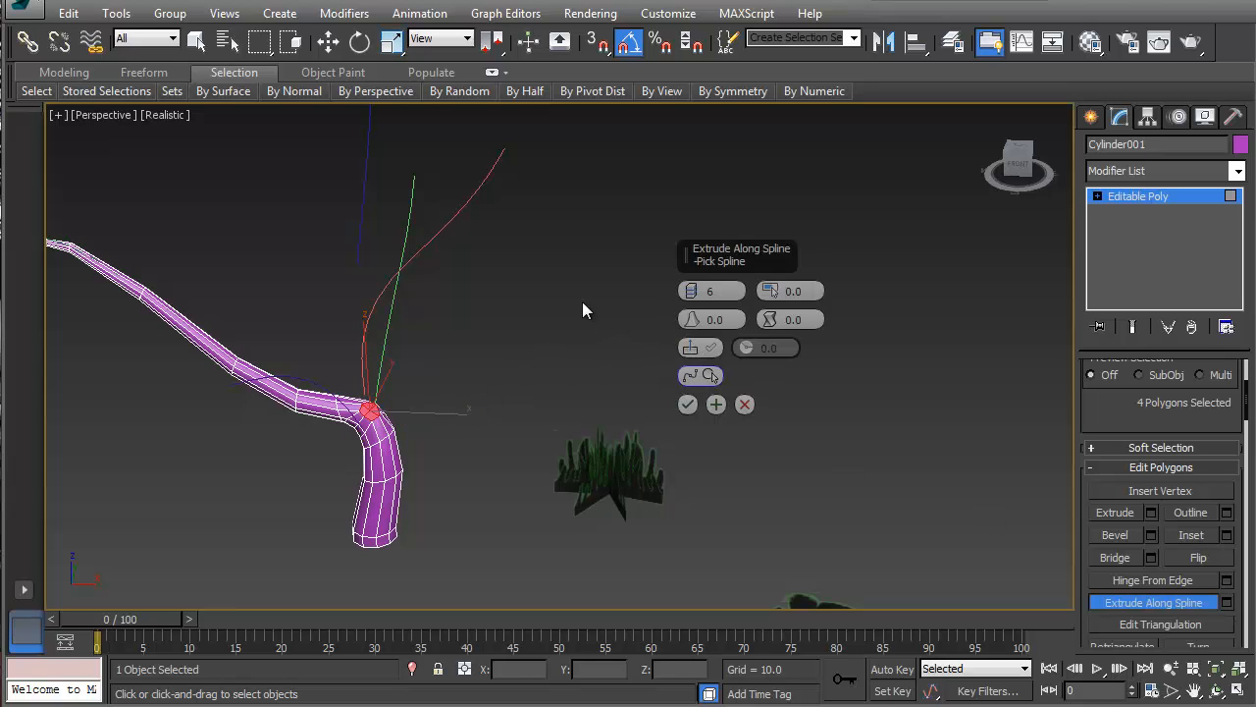
left_click(439, 229)
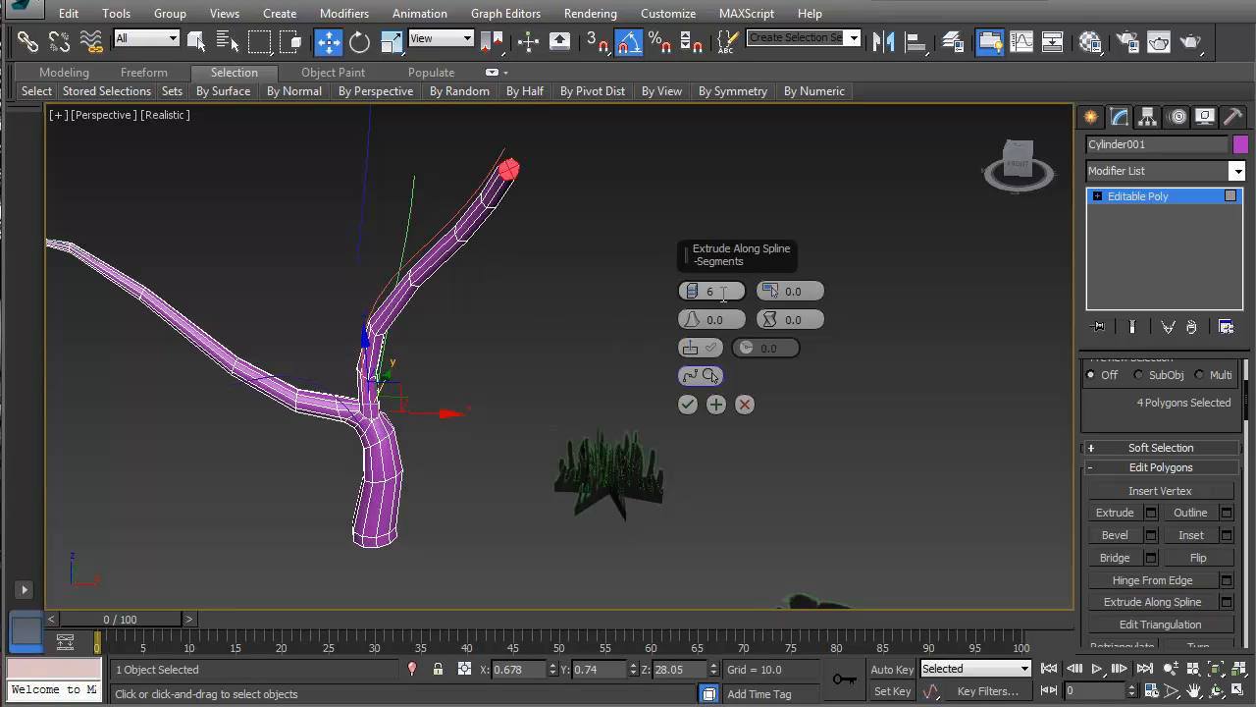
left_click_drag(770, 292, 770, 294)
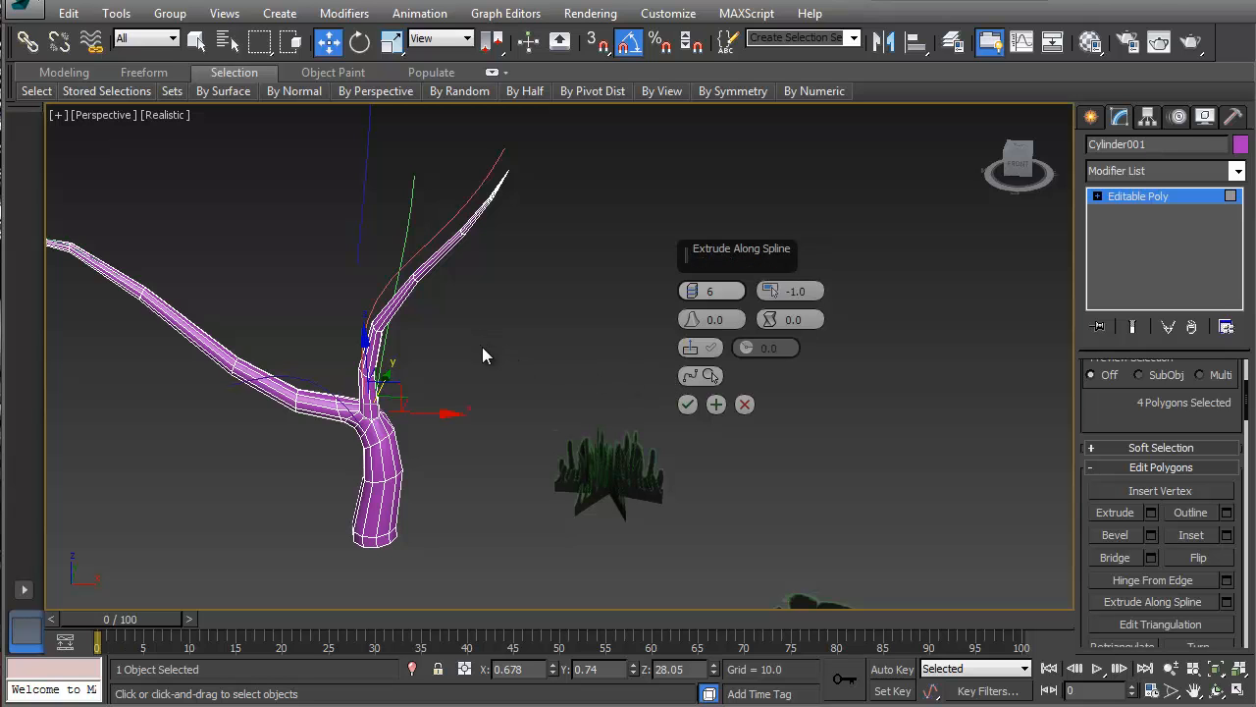
middle_click_drag(395, 393, 438, 378, "alt")
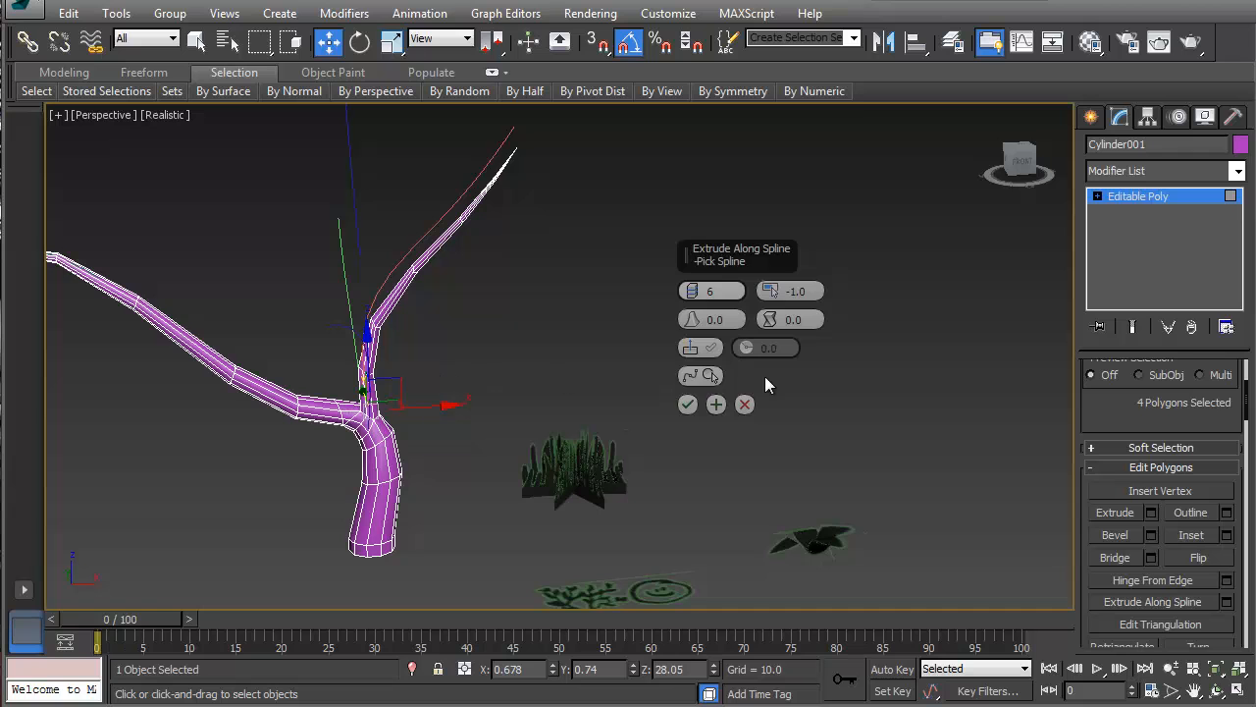
left_click(688, 404)
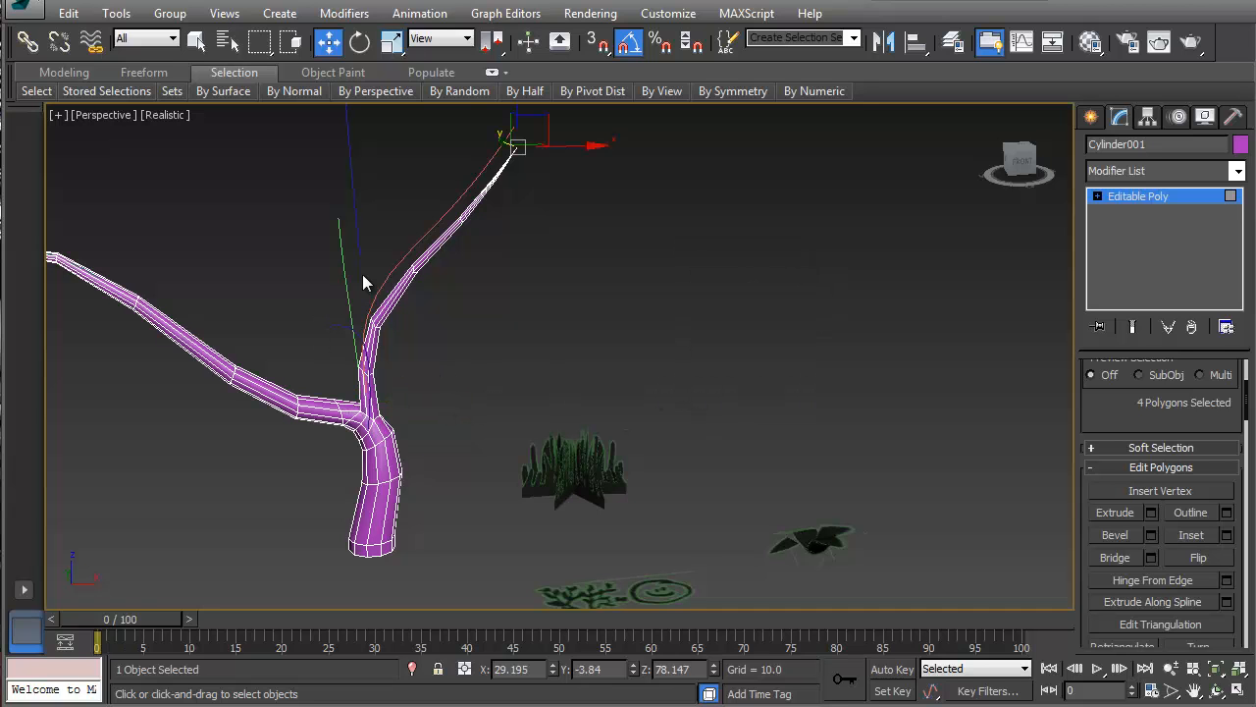
- Select the edge loop around the new upright branch at the bend partway up its length
middle_click_drag(363, 276, 471, 295, "alt")
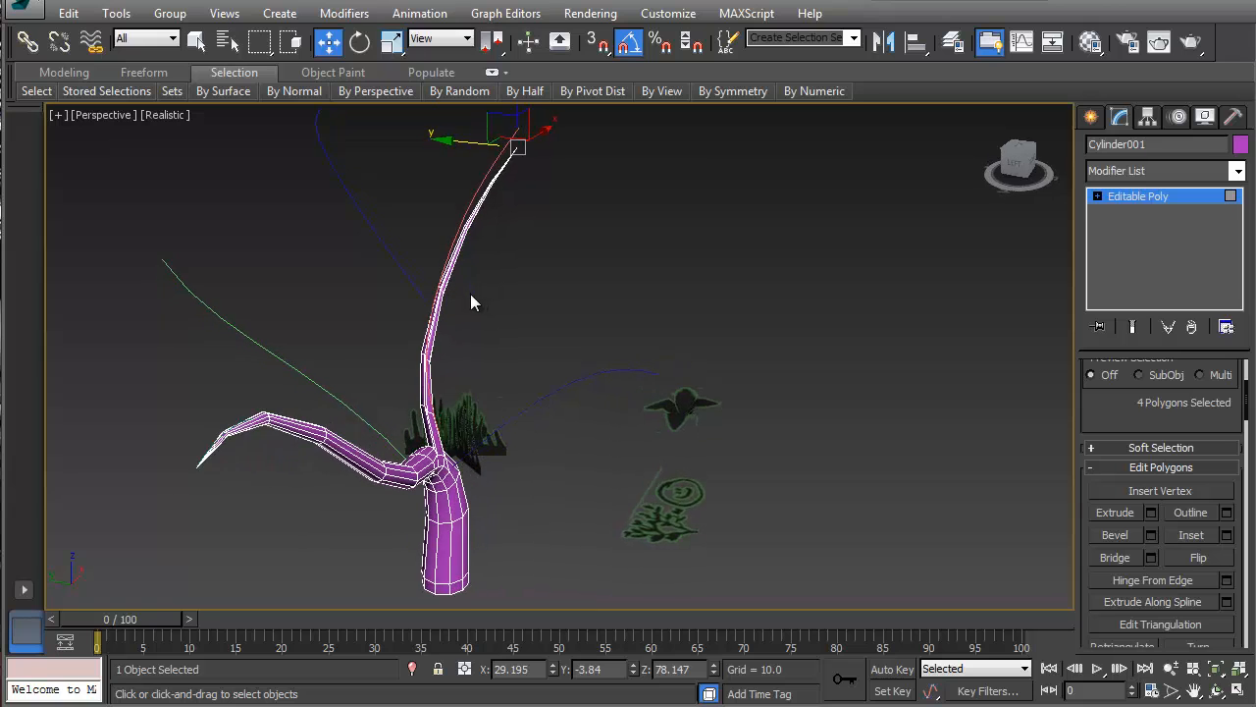
scroll(457, 304, "up", 4)
scroll(444, 287, "down", 3)
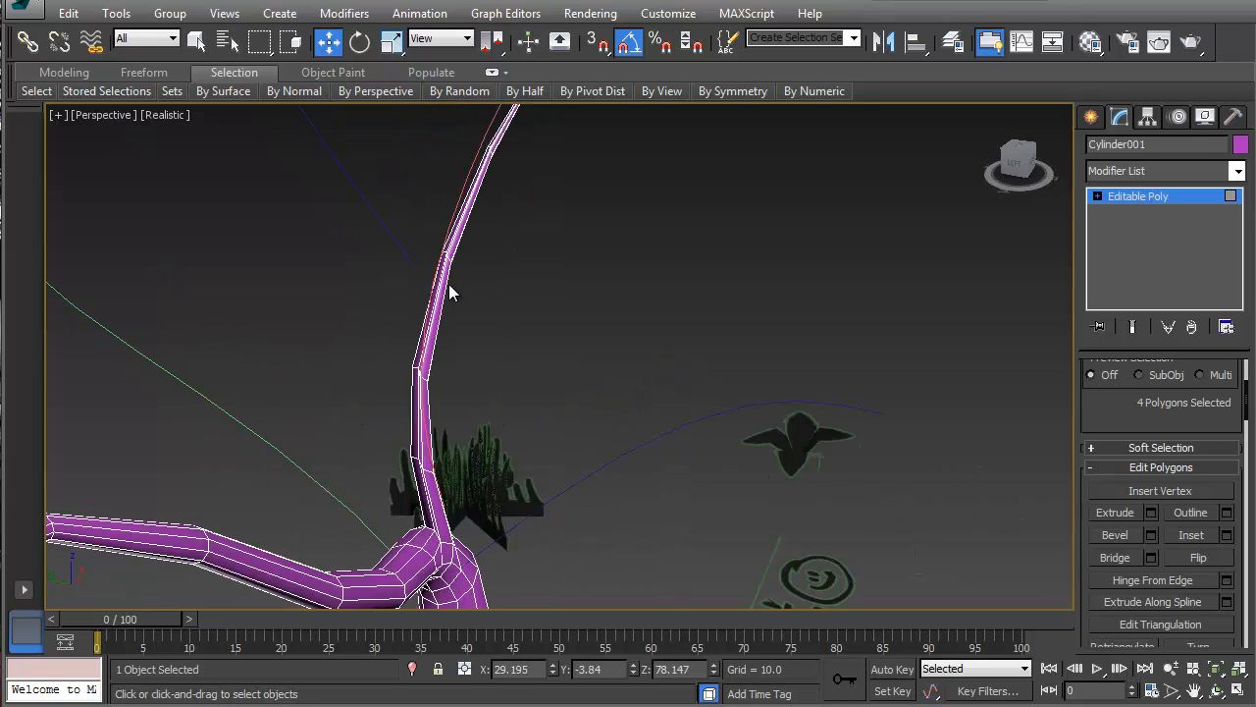
scroll(441, 294, "up", 4)
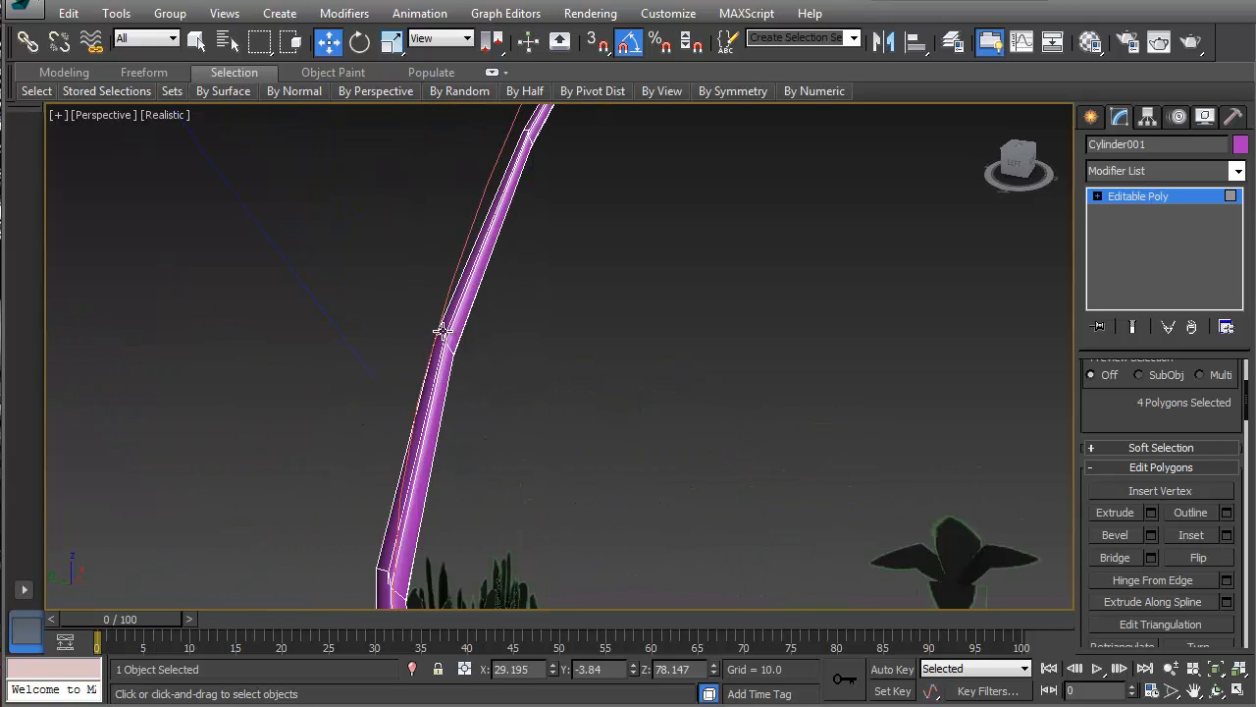
left_click(448, 352)
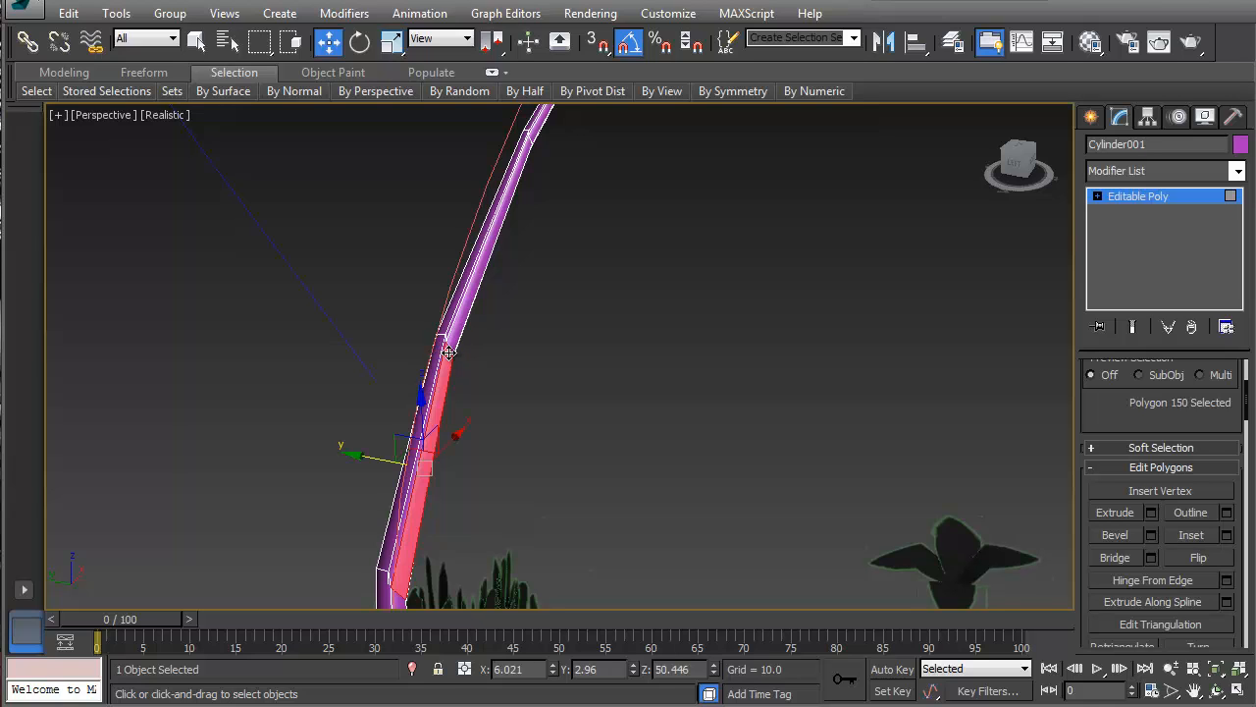
left_click(1097, 196)
left_click(1124, 213)
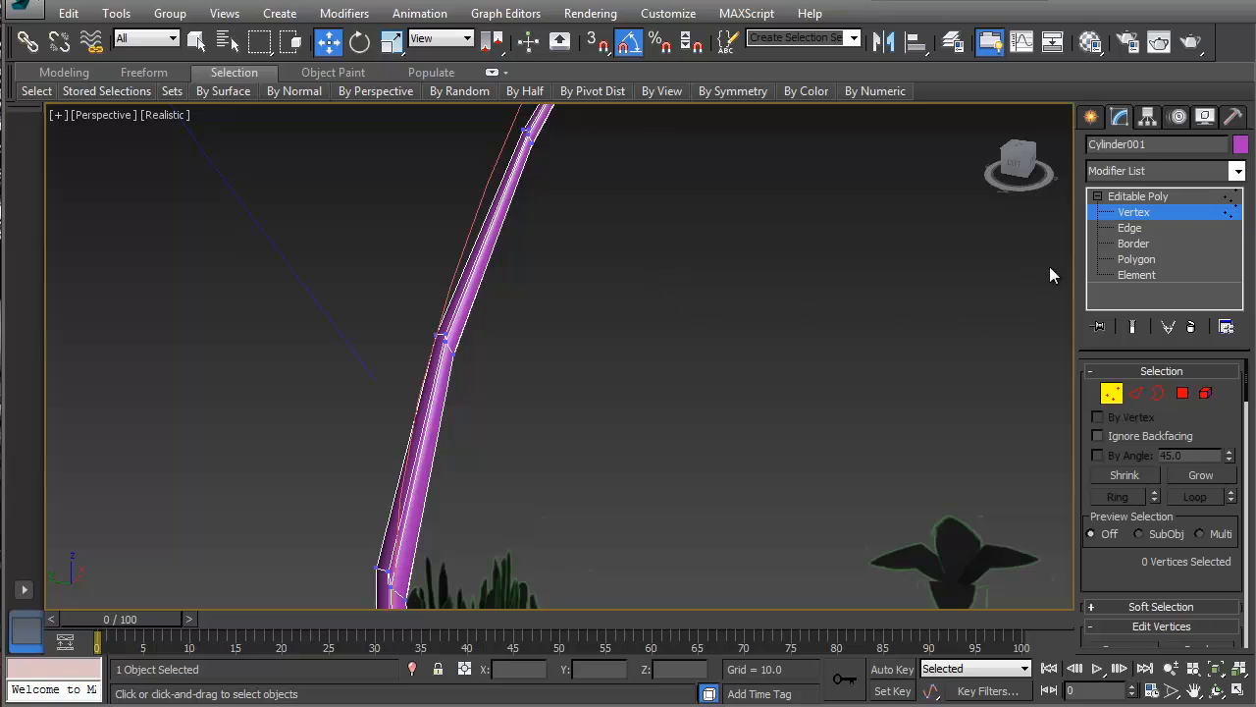
left_click(1129, 227)
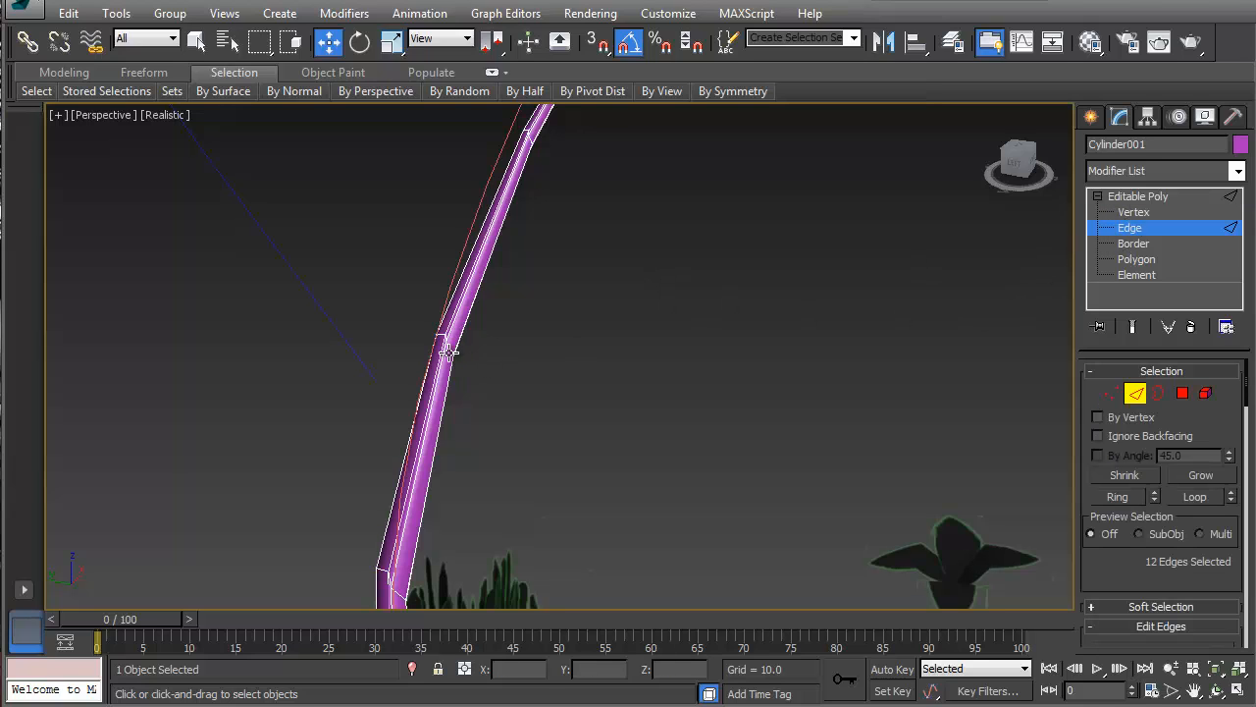
left_click(449, 351)
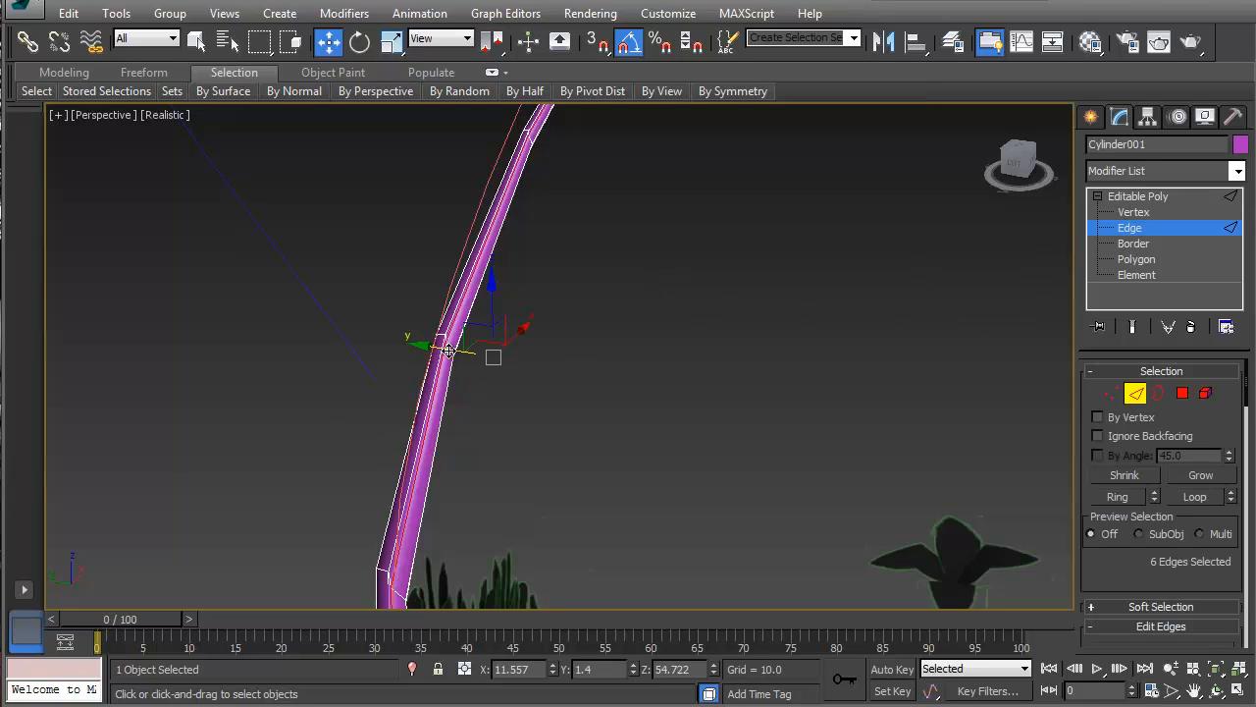
scroll(383, 392, "up", 3)
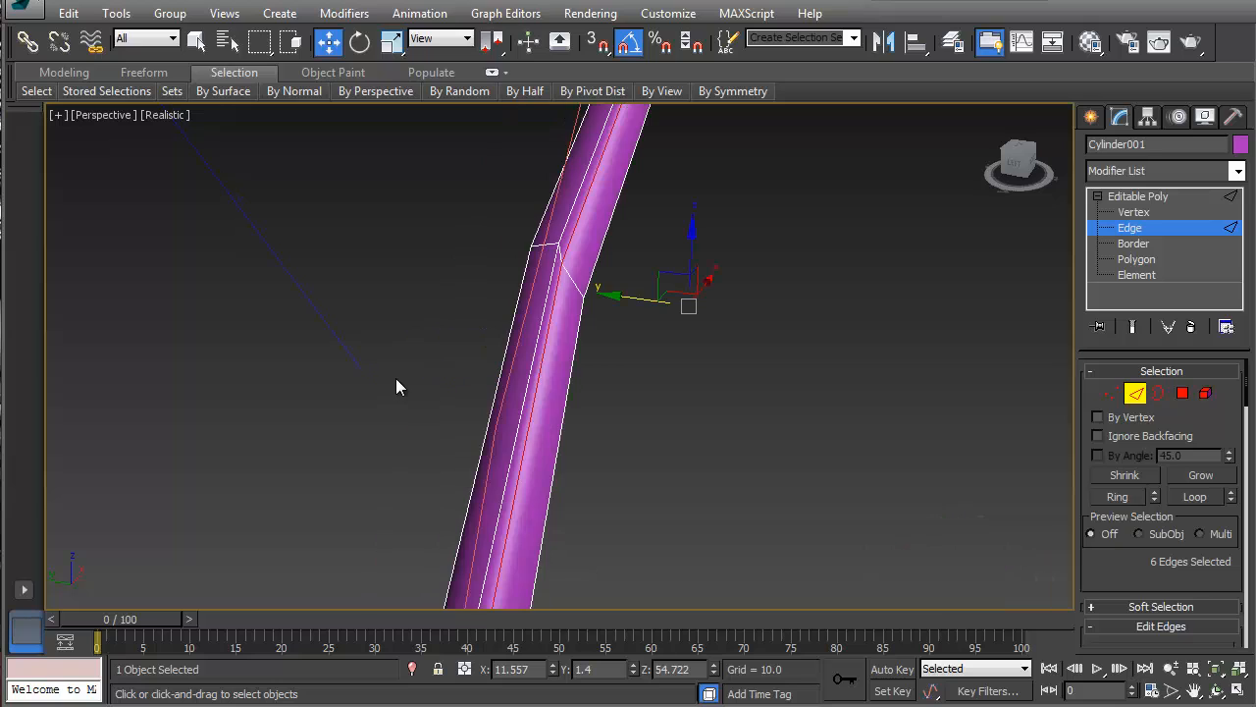
double_click(574, 285)
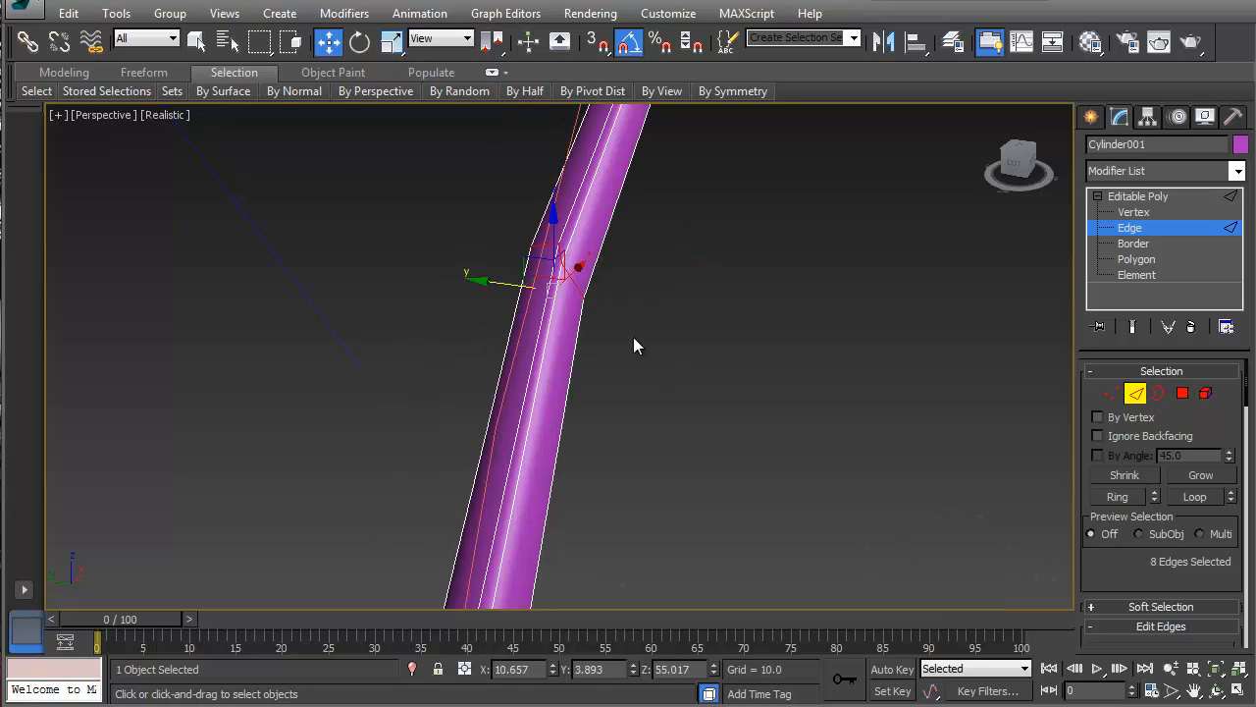
left_click(604, 297)
double_click(577, 285)
- Try to chamfer the branch's selected edge loop freehand
right_click(584, 291)
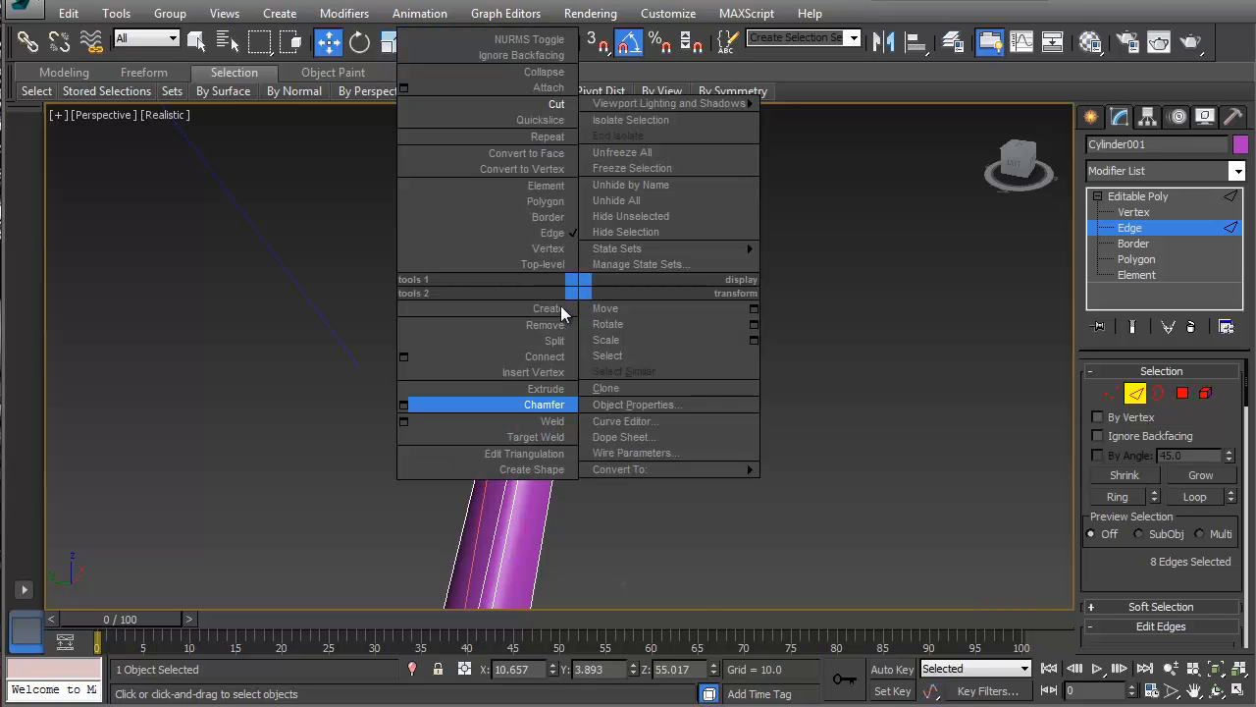
left_click(533, 400)
left_click_drag(576, 292, 575, 285)
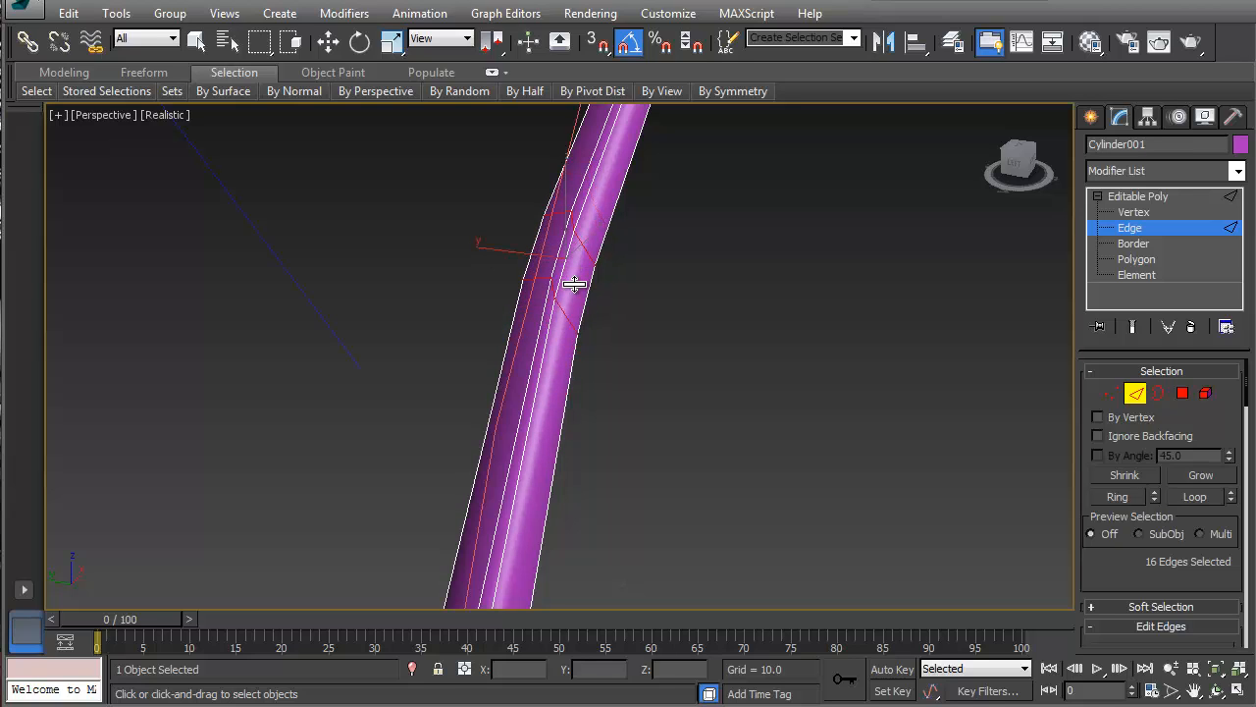
right_click(576, 283)
key("w")
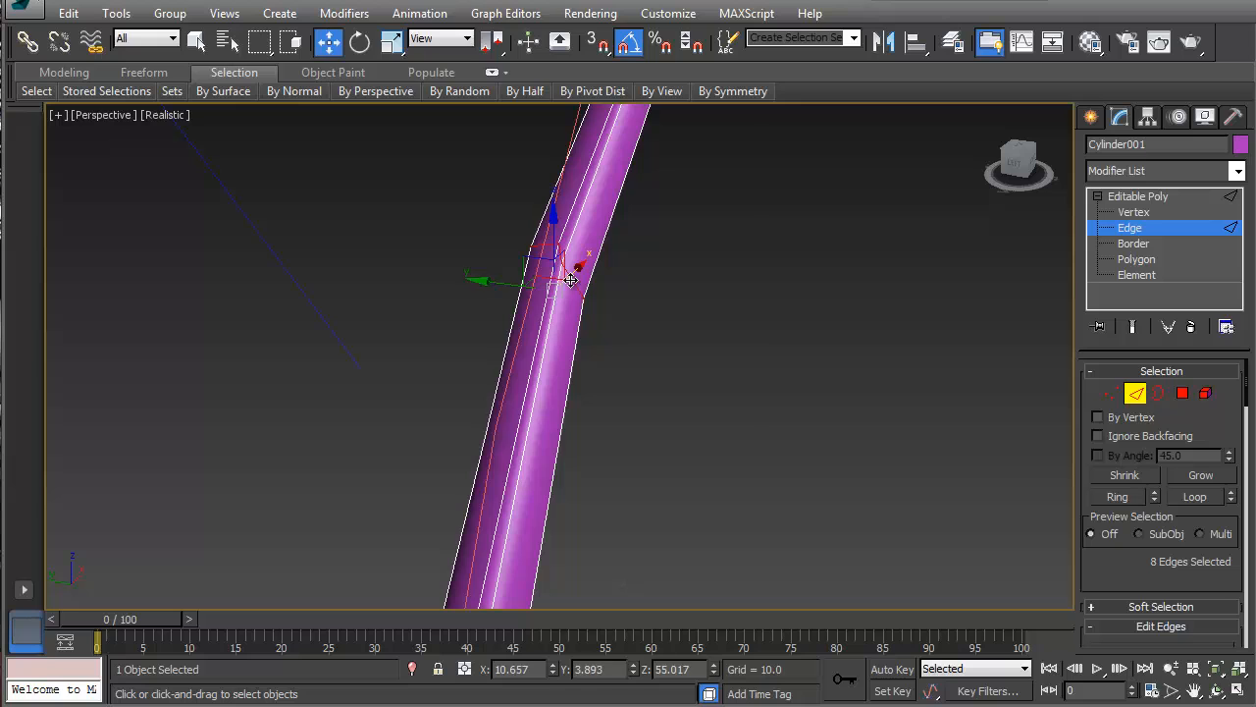
- Chamfer the branch's selected edge loop by 0.708 with 2 connect edge segments
right_click(567, 278)
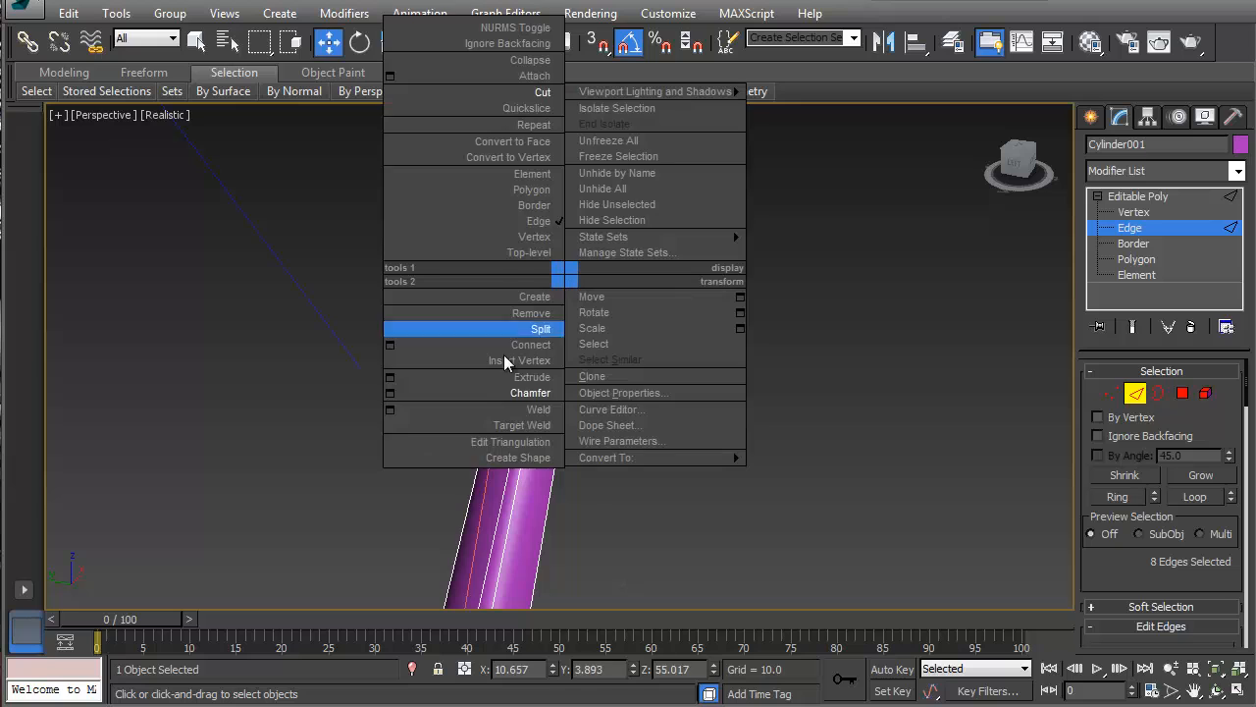
left_click(389, 393)
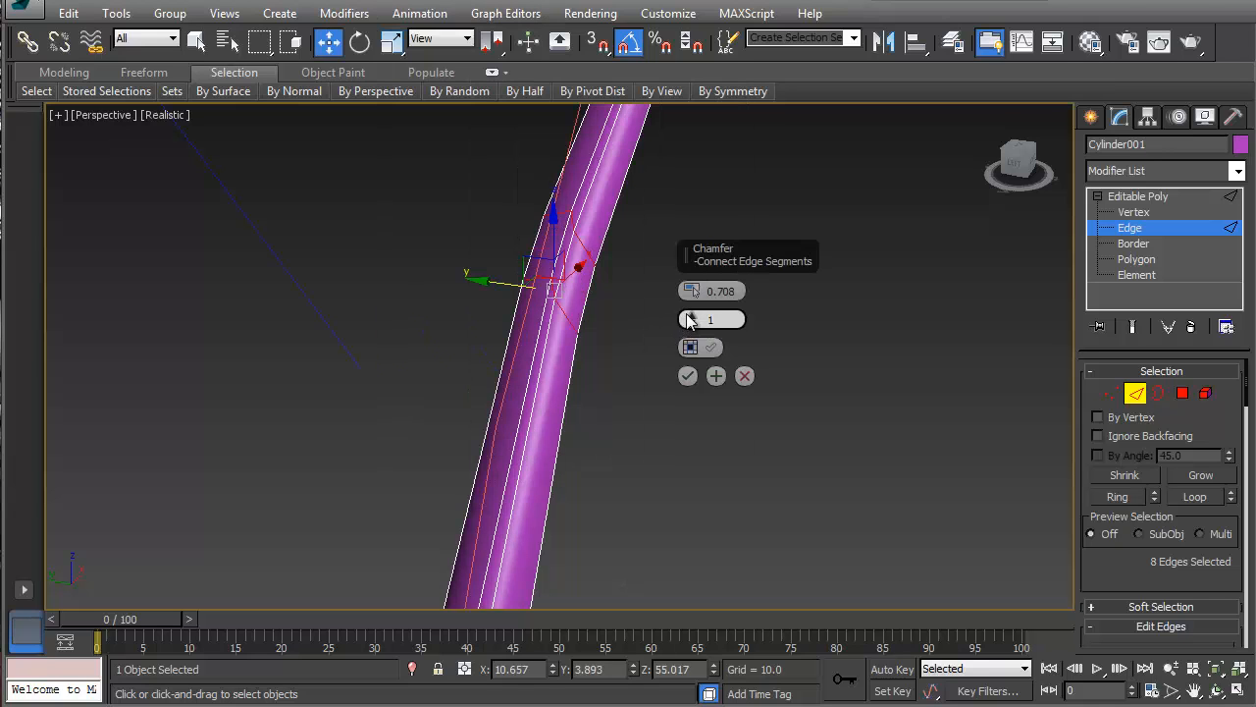
left_click(688, 315)
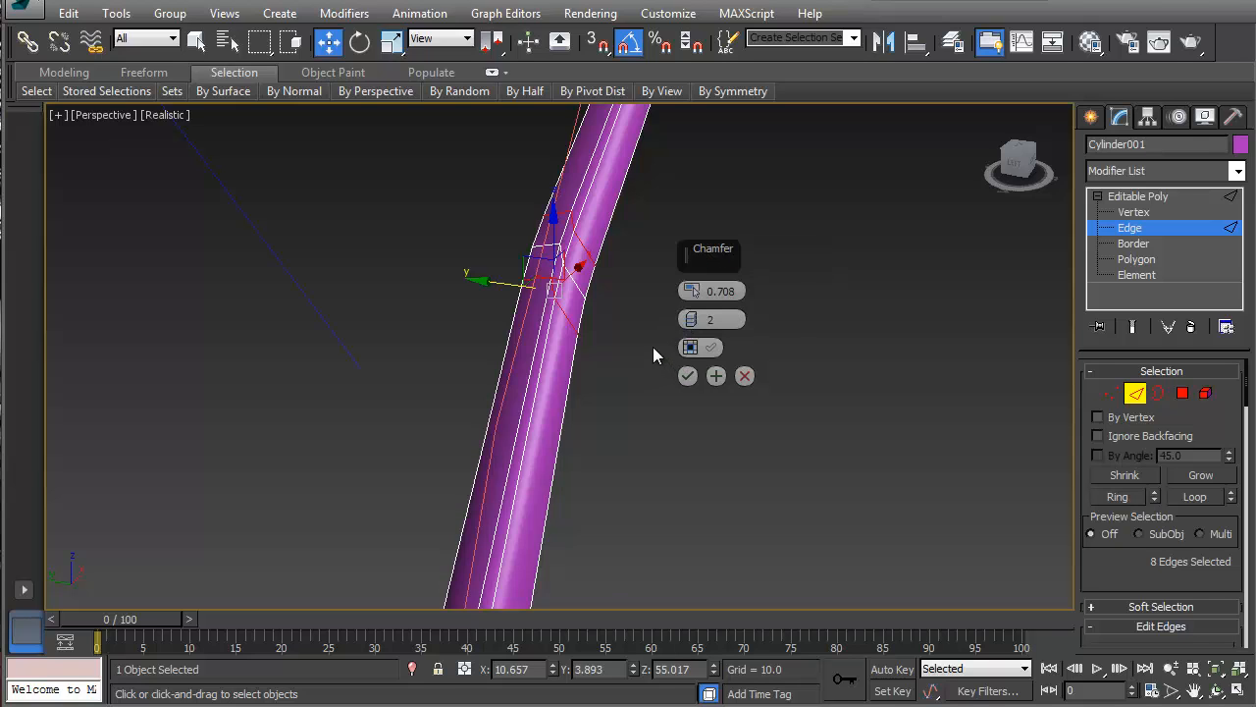
left_click(687, 377)
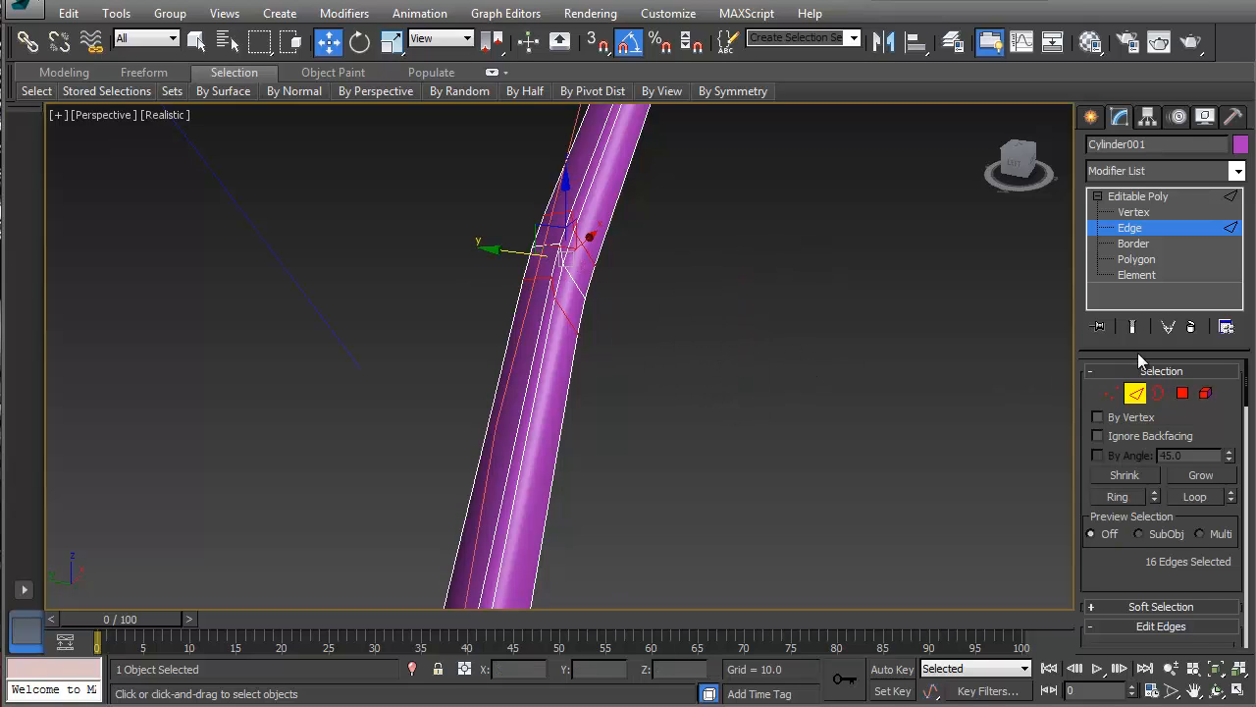
- Select a two-by-two patch of four neighbouring polygons on the outer side of the chamfered band
left_click(1182, 394)
middle_click_drag(489, 309, 668, 296, "alt")
left_click(203, 333)
left_click(185, 306, "ctrl")
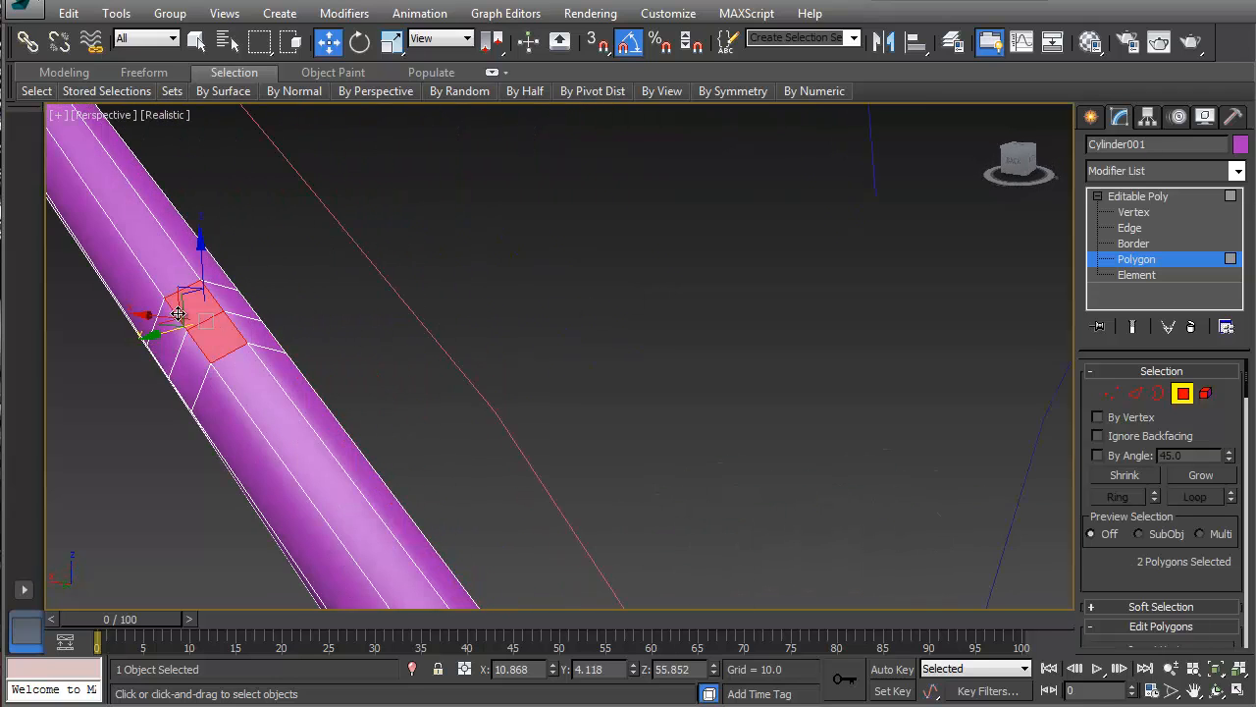
left_click(191, 362, "ctrl")
left_click(165, 334, "ctrl")
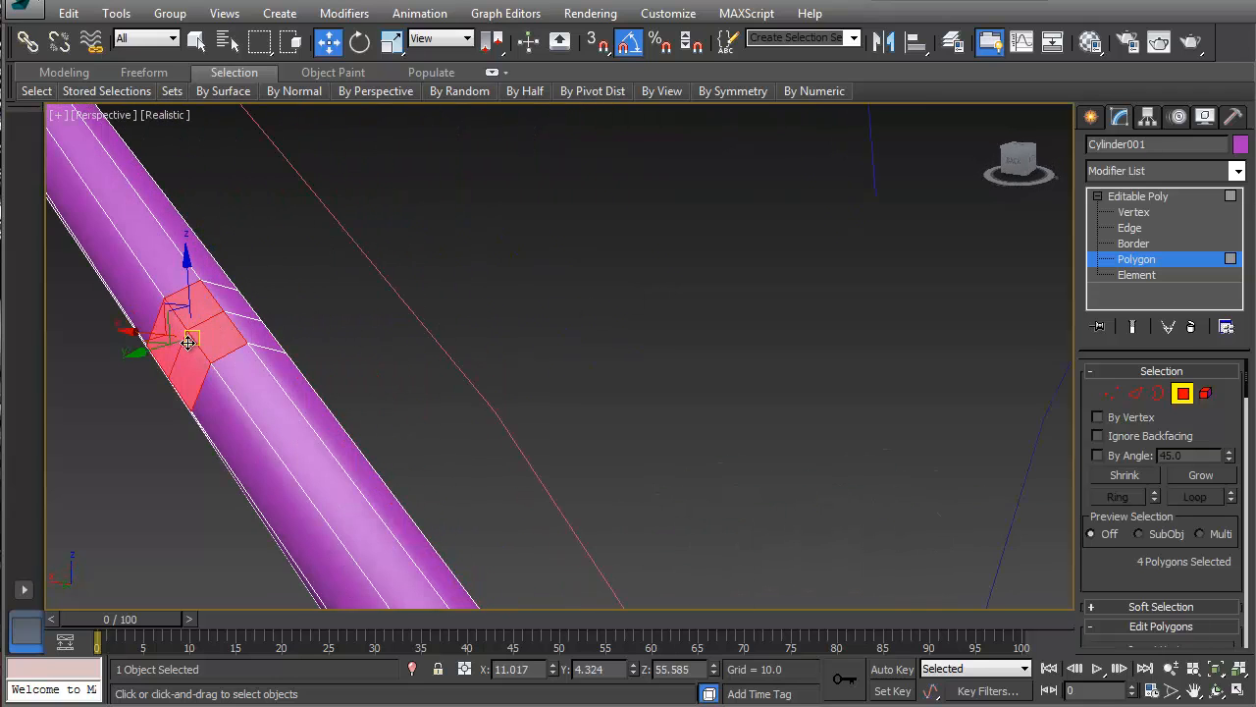
right_click(183, 337)
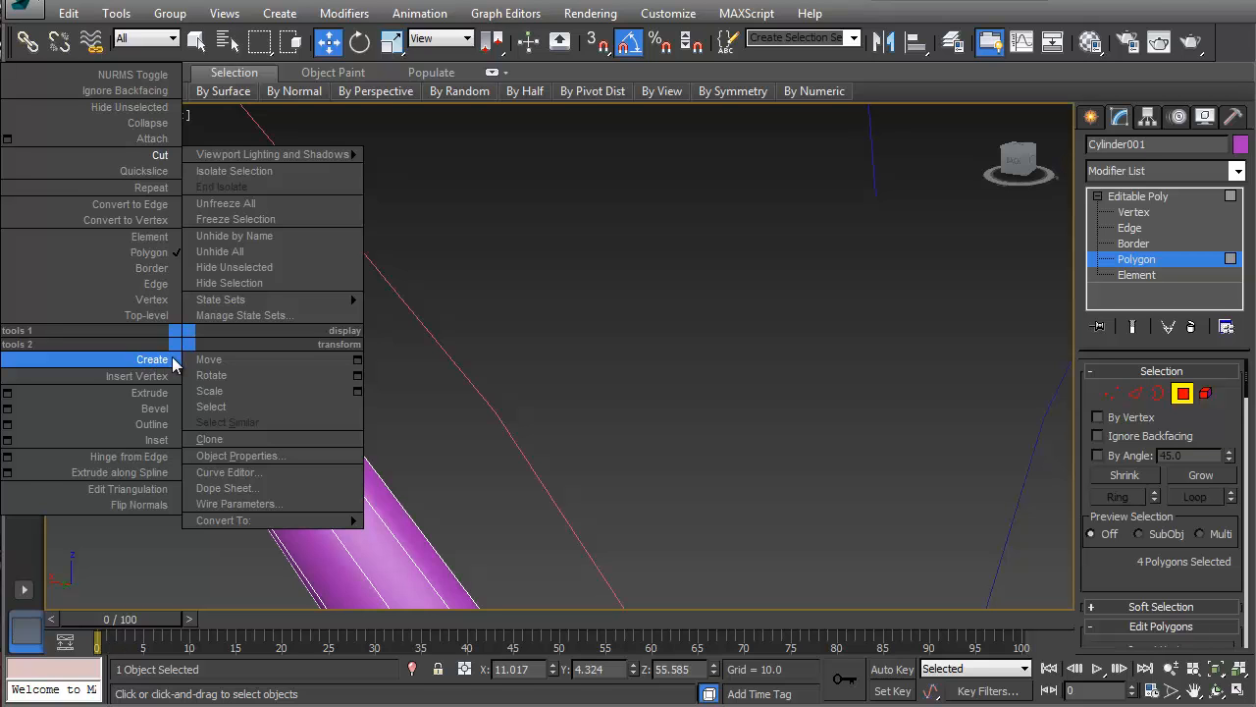
left_click(641, 369)
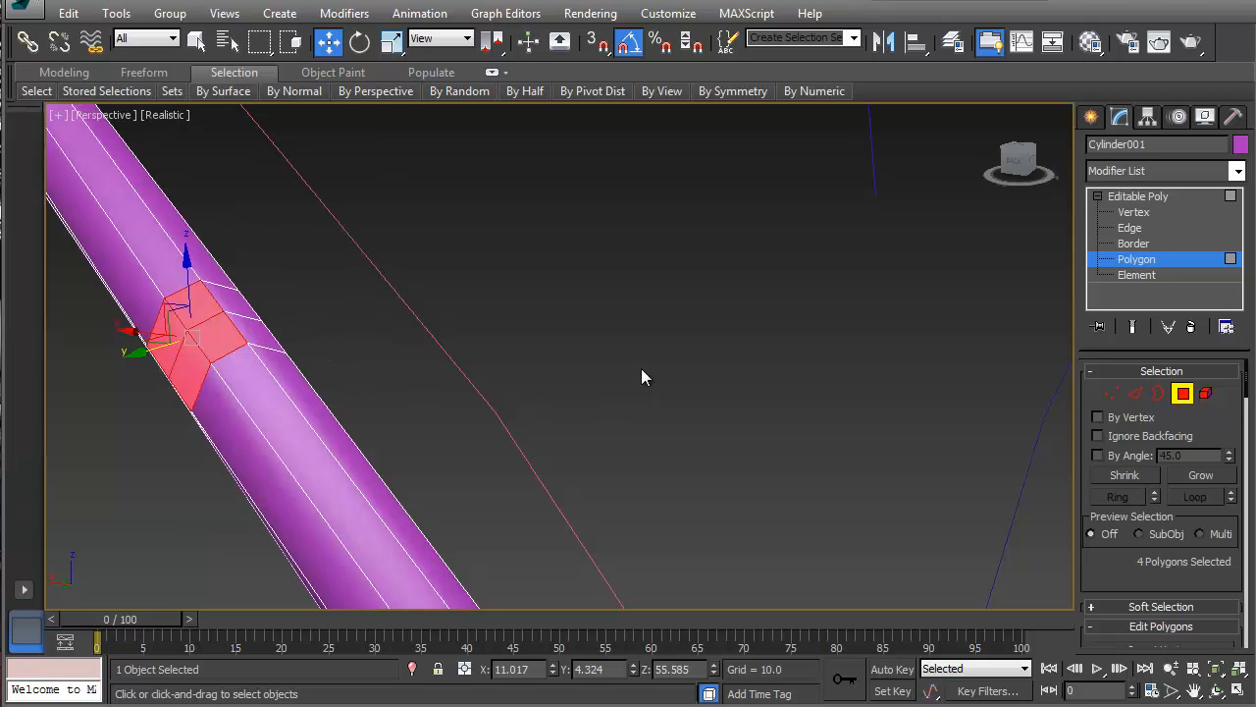
- Select the four corner vertices of the polygon patch on the upright branch and scale them inward to round its outline
middle_click_drag(344, 393, 431, 370)
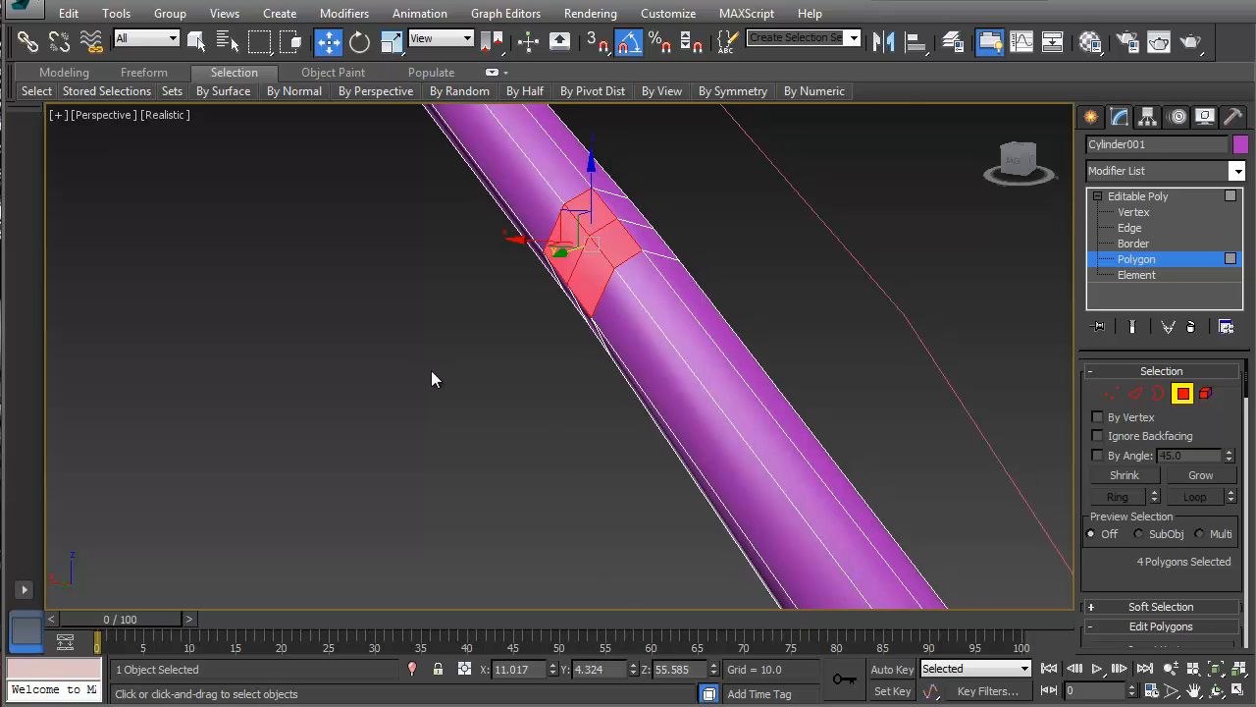
key("1")
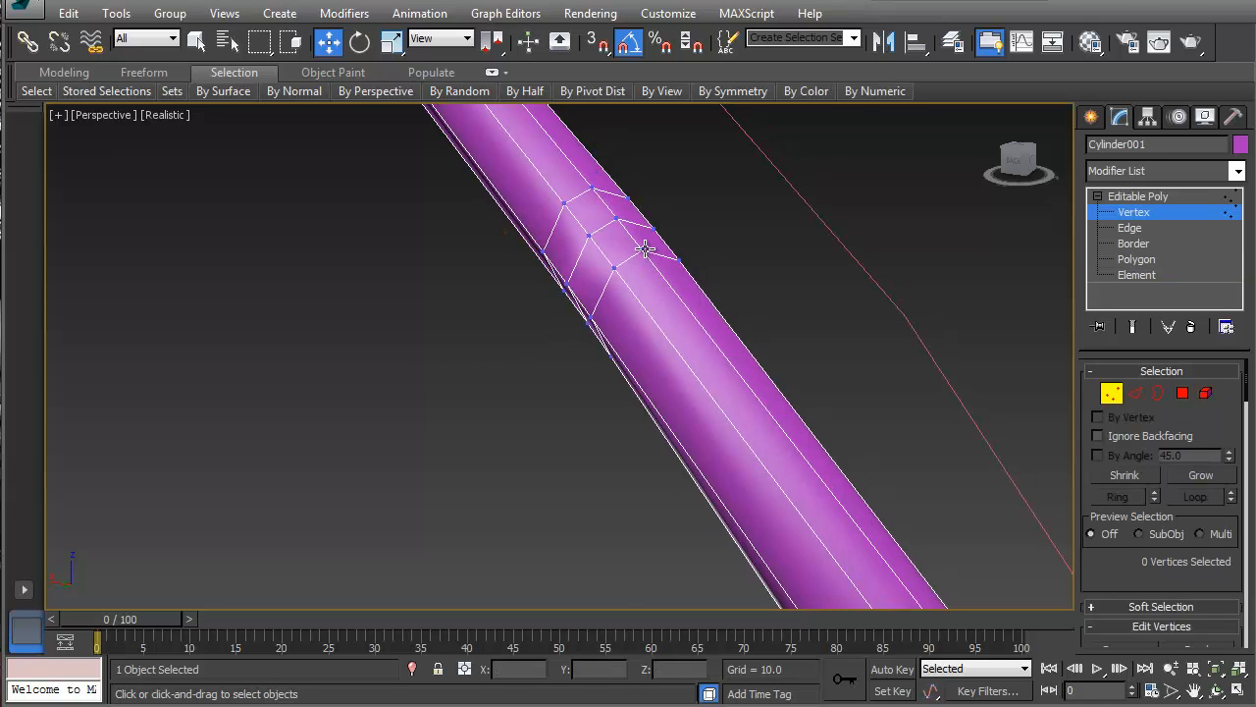
left_click(645, 248)
left_click(552, 260, "ctrl")
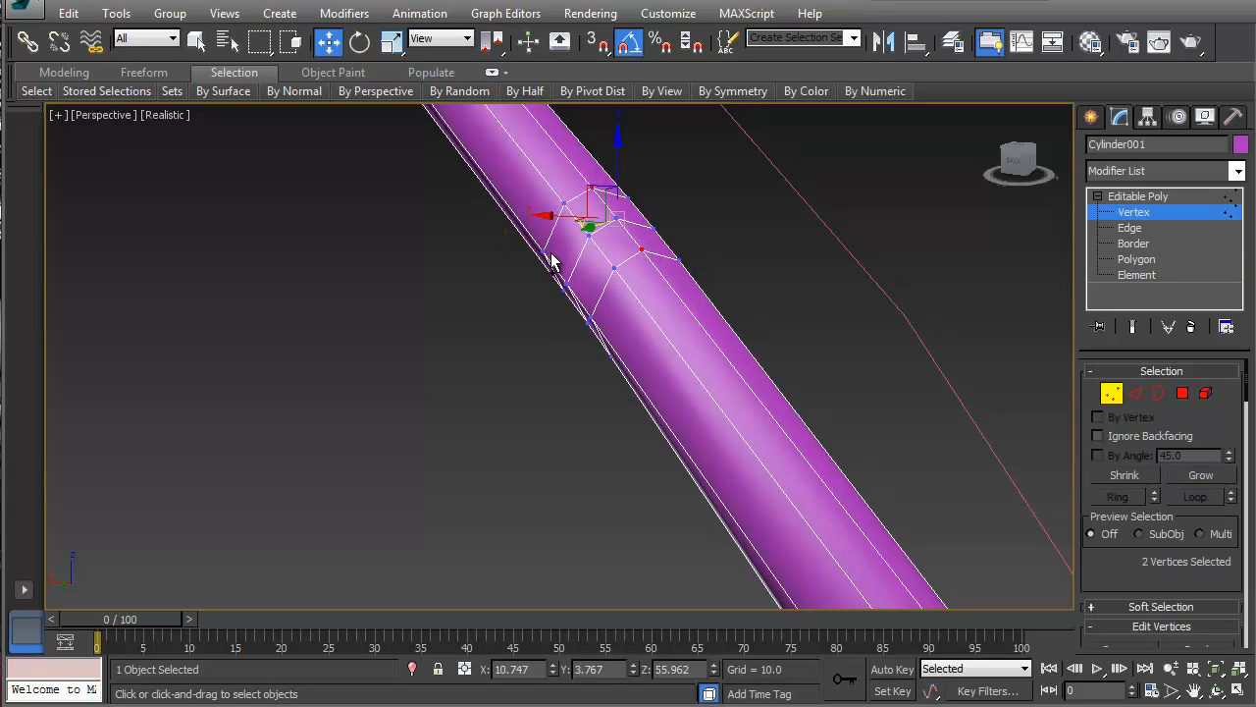
left_click(565, 284, "ctrl")
left_click(590, 316, "ctrl")
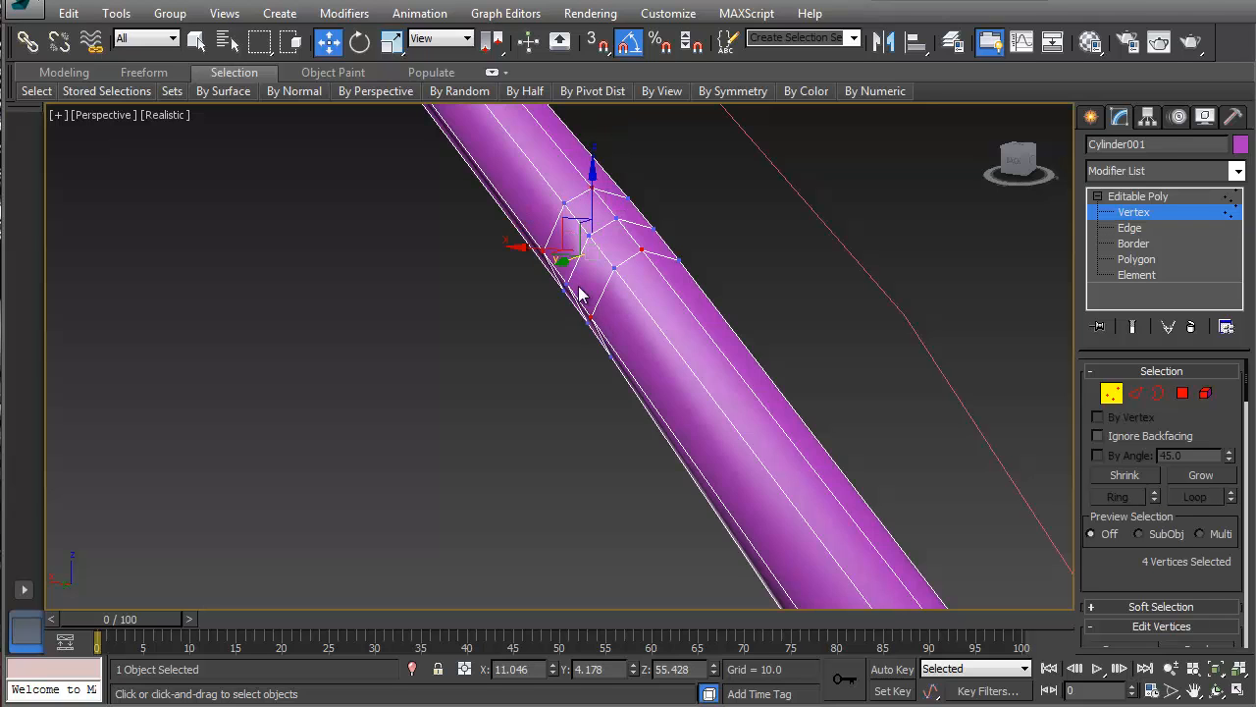
right_click(579, 294)
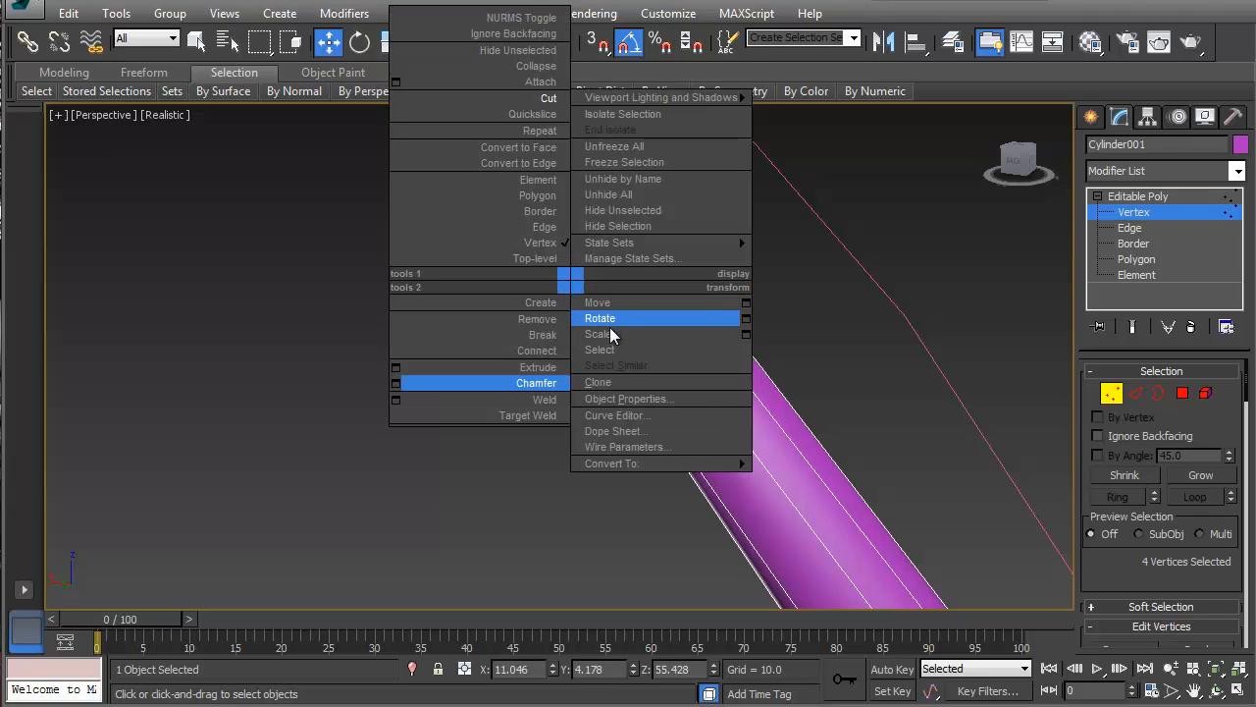
left_click(598, 334)
left_click_drag(608, 233, 601, 276)
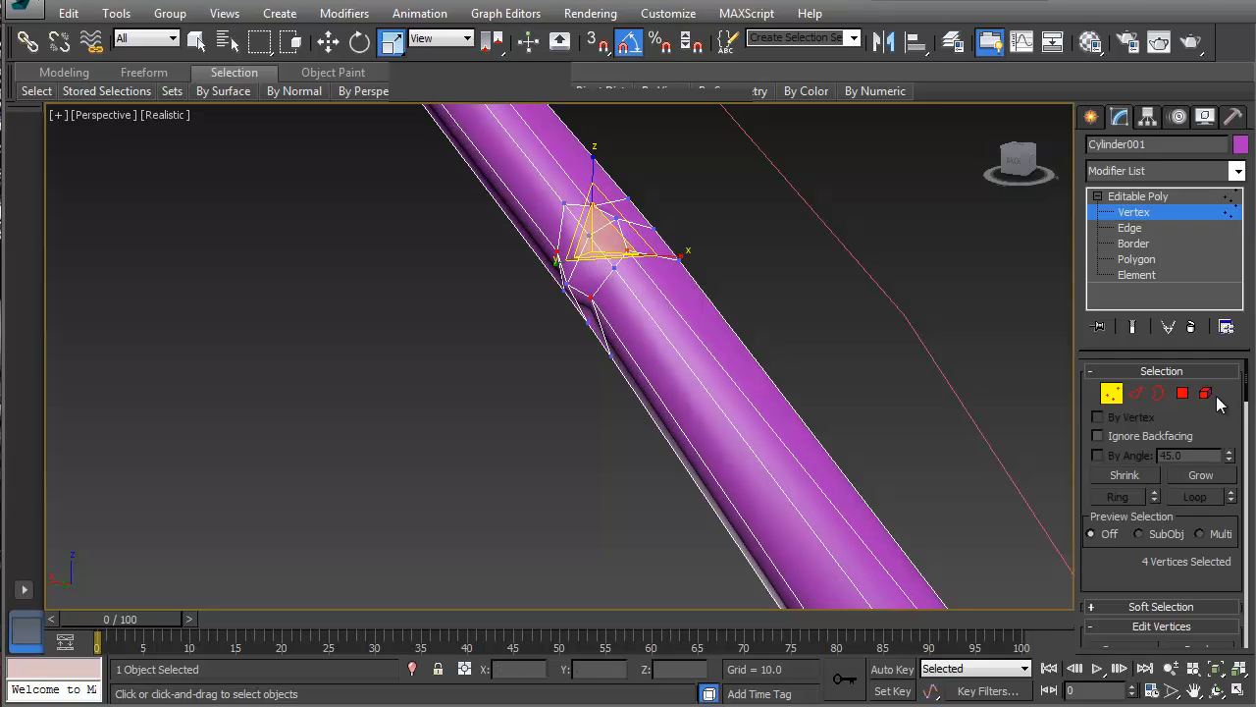
- Extrude the rounded four-polygon patch along the upper blue spline with 6 segments and a taper amount of -1.0
left_click(1183, 392)
right_click(560, 245)
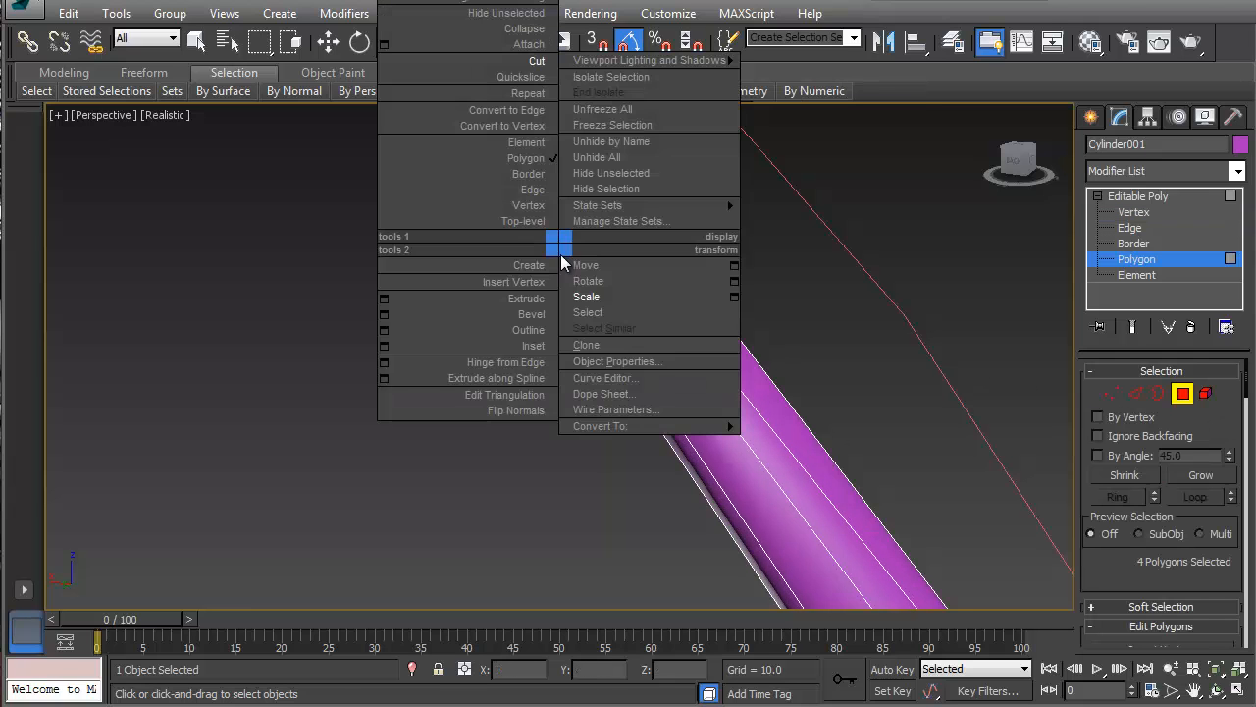
left_click(1131, 579)
left_click_drag(1127, 561, 1114, 472)
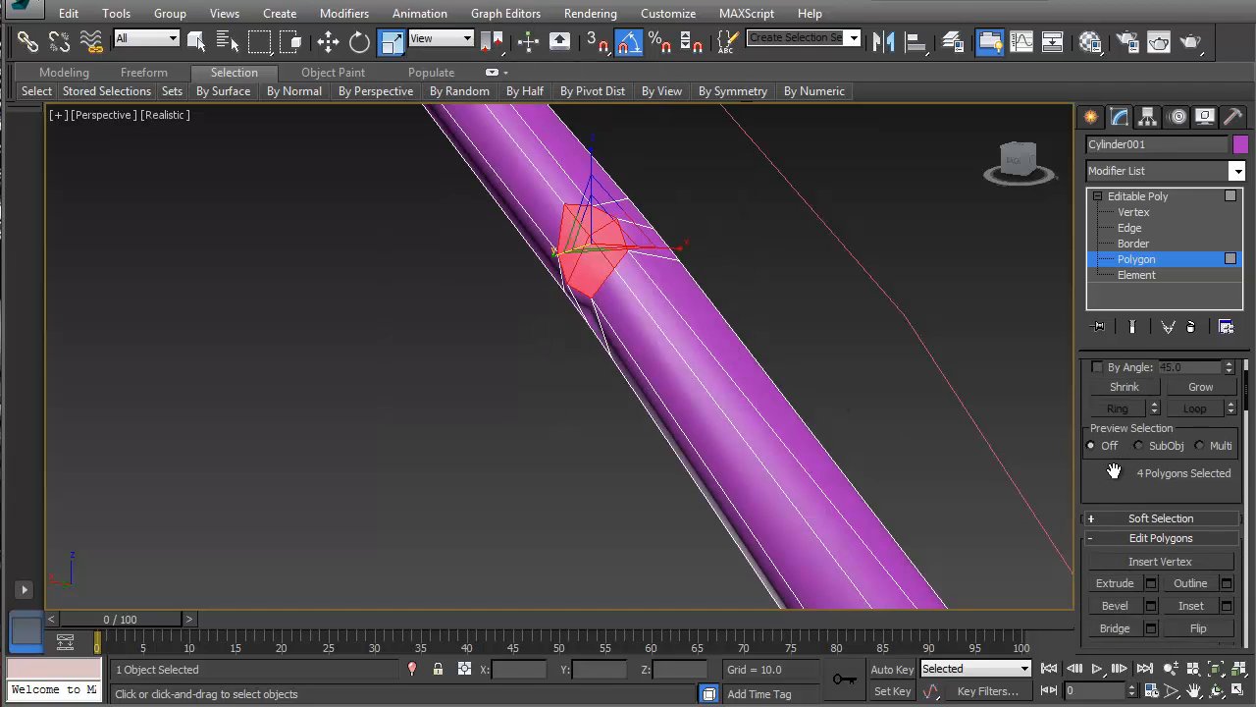
scroll(1115, 472, "down", 5)
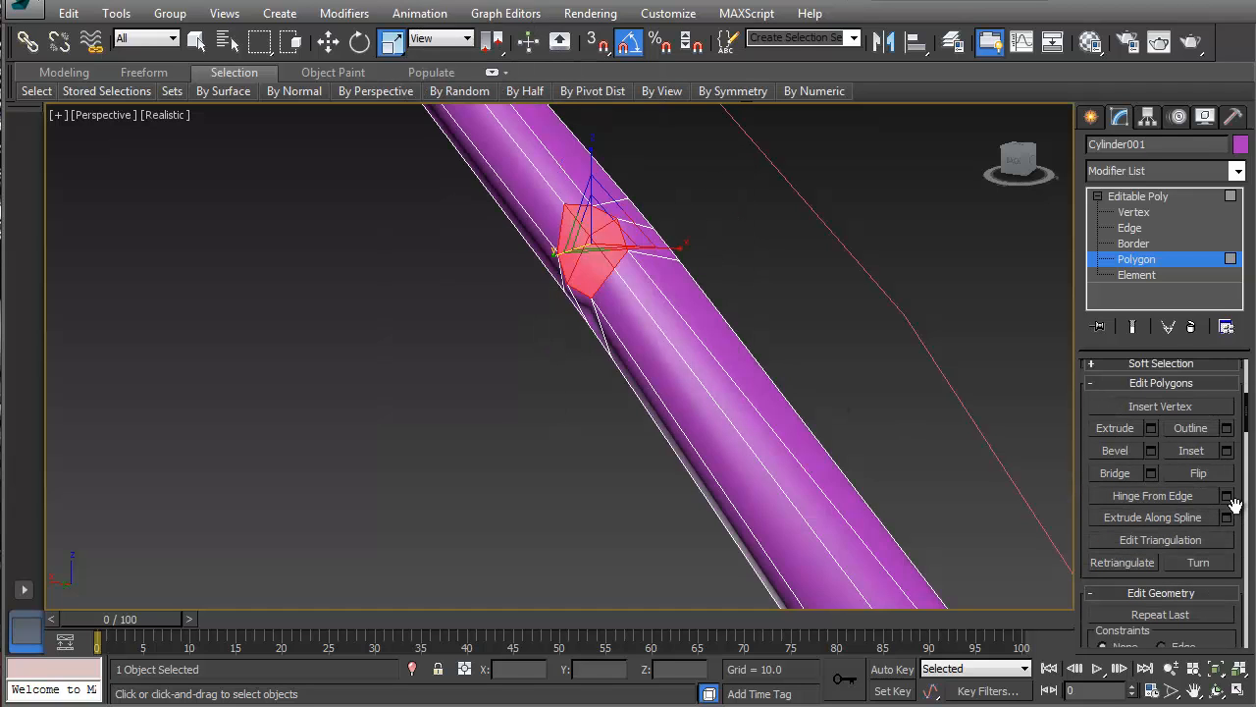
middle_click_drag(724, 379, 595, 382, "alt")
scroll(600, 383, "down", 4)
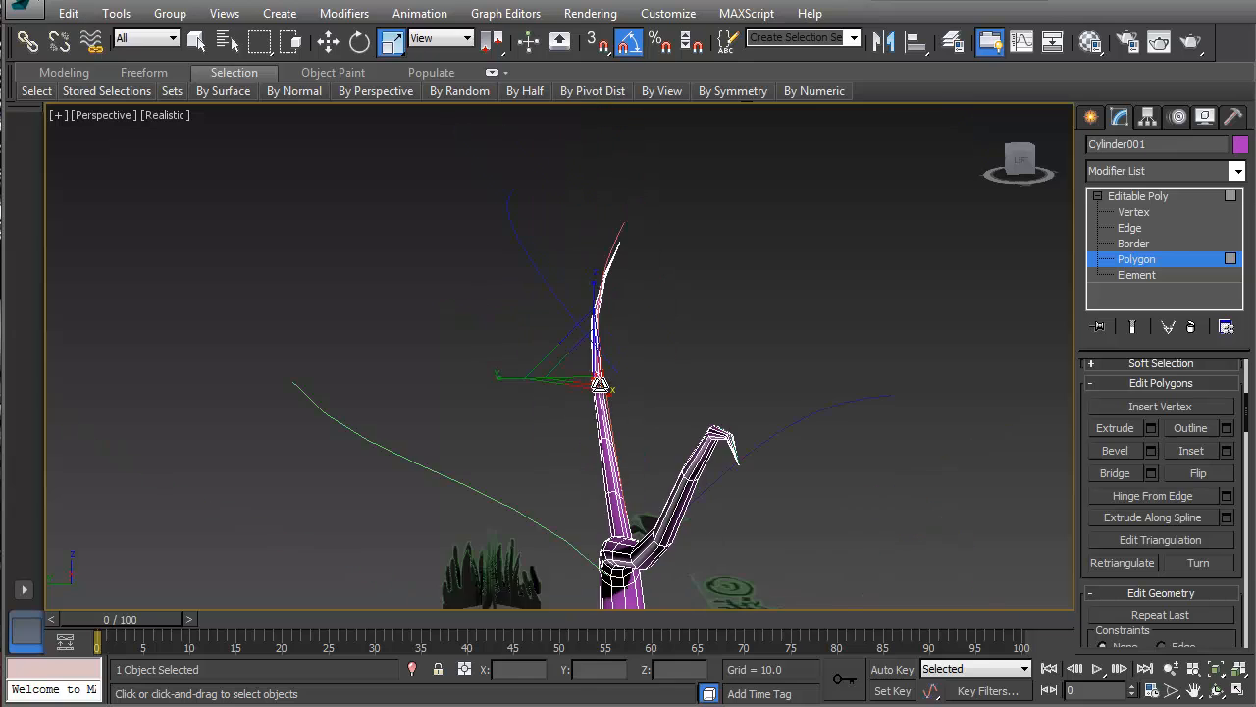
scroll(600, 384, "up", 3)
left_click(586, 363)
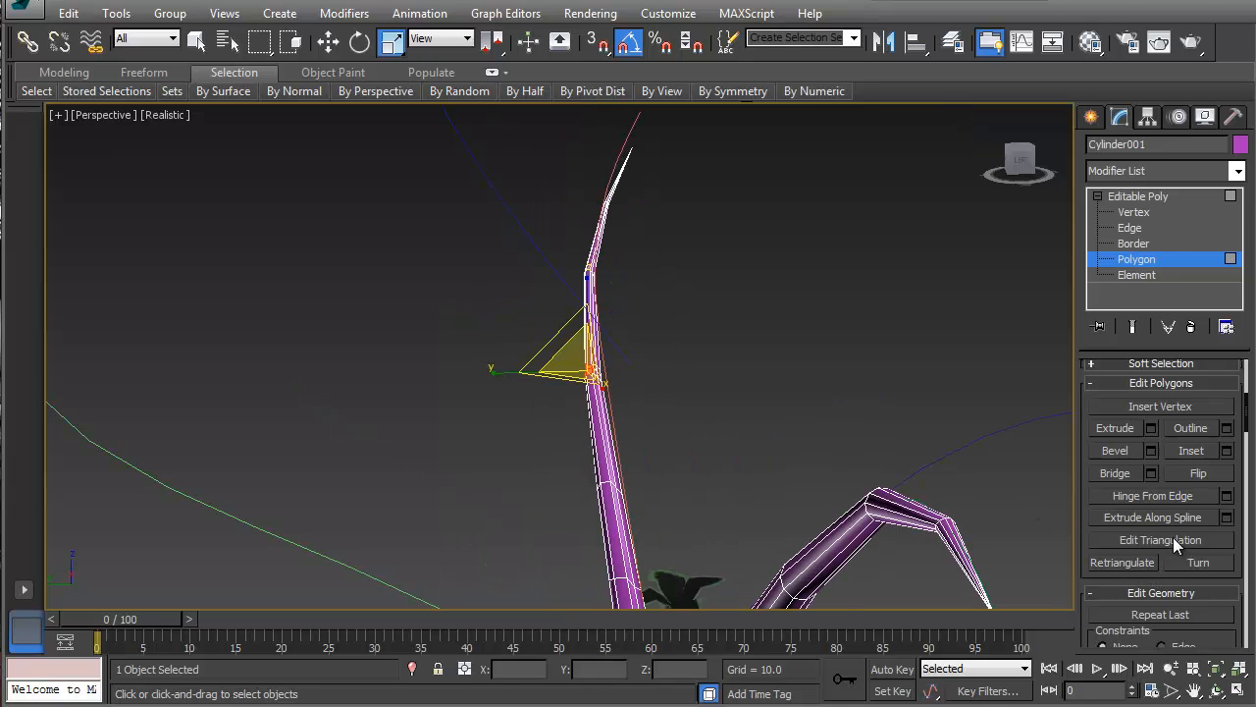
left_click(1226, 517)
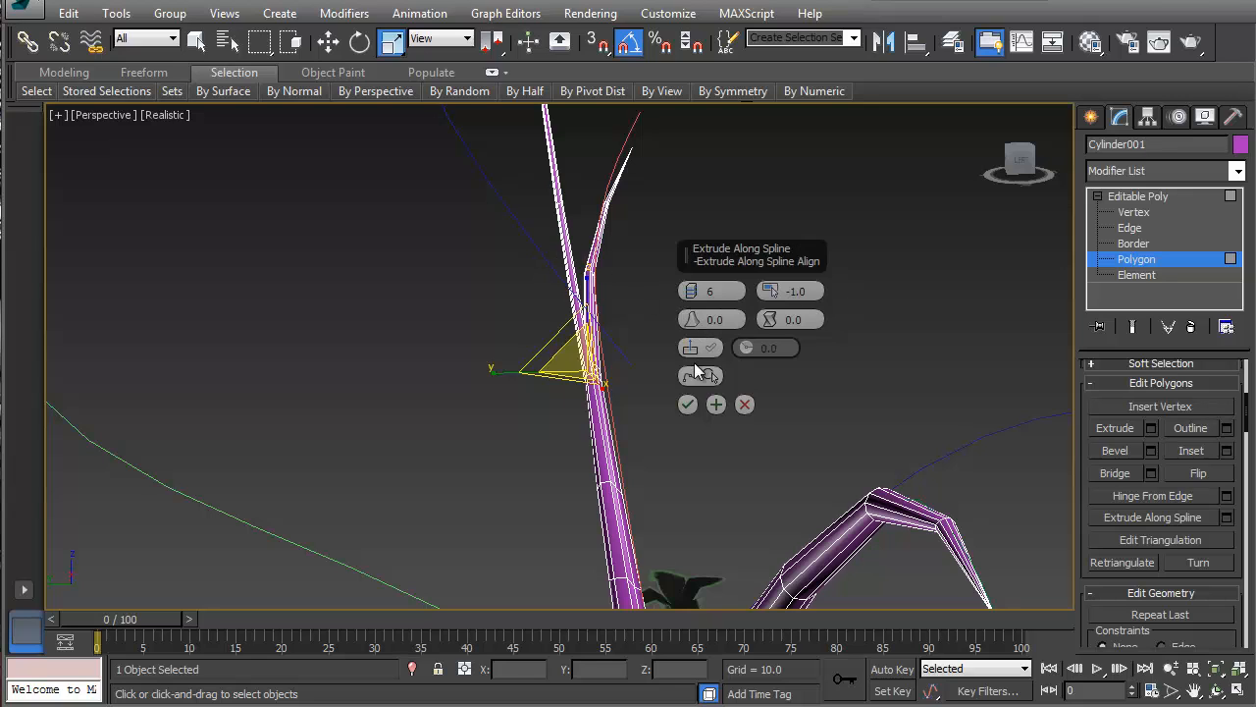
left_click(700, 374)
left_click(527, 242)
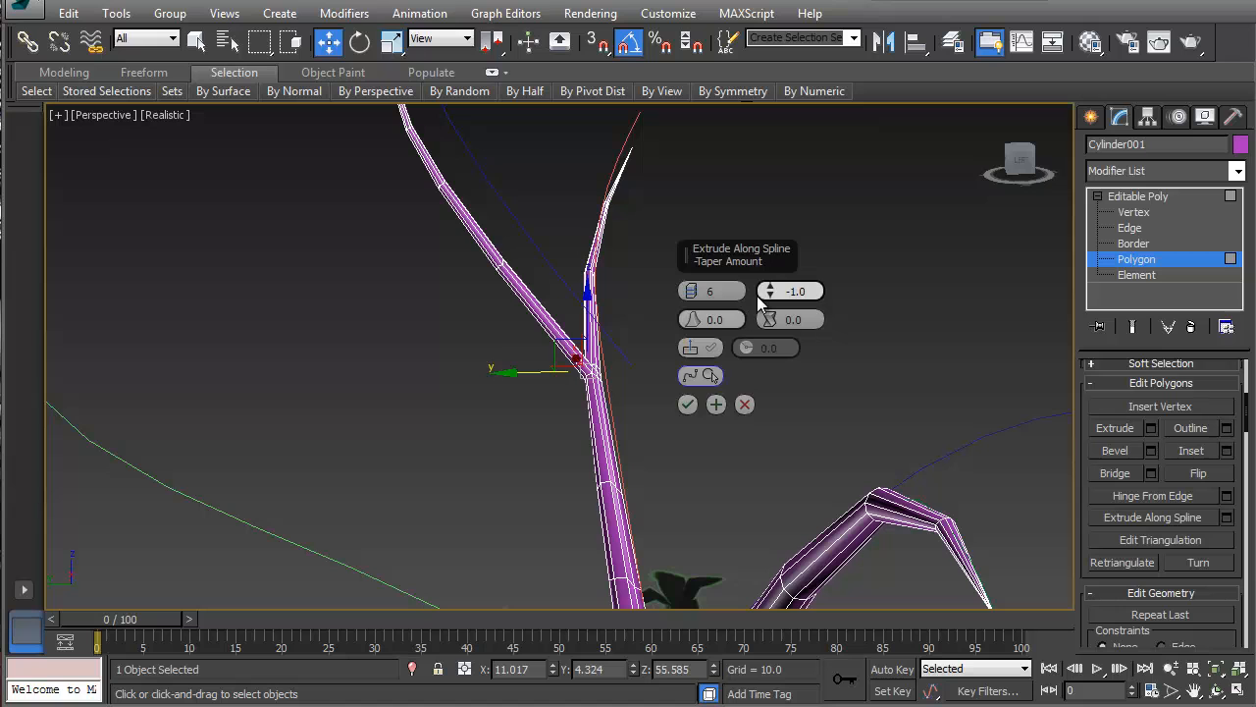
left_click(687, 405)
- Select a two-by-two patch of four polygons at the top of the trunk where the green spline starts
scroll(643, 392, "down", 4)
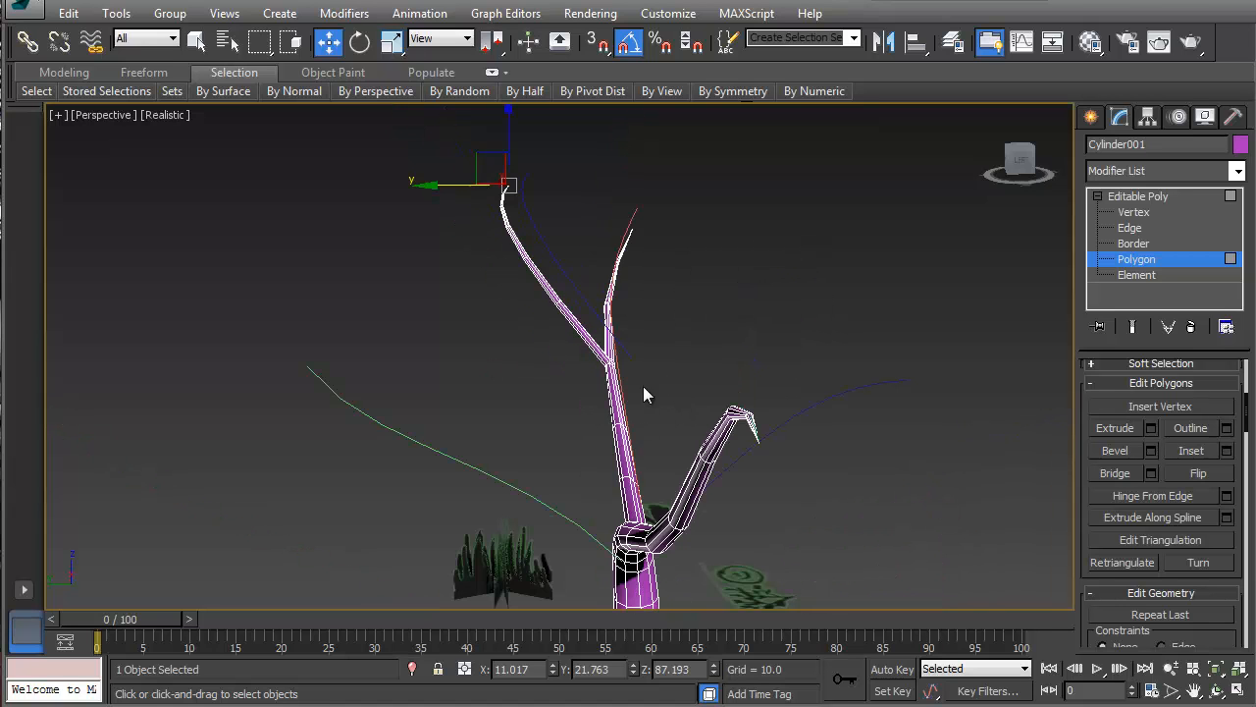
middle_click_drag(717, 508, 788, 359, "alt")
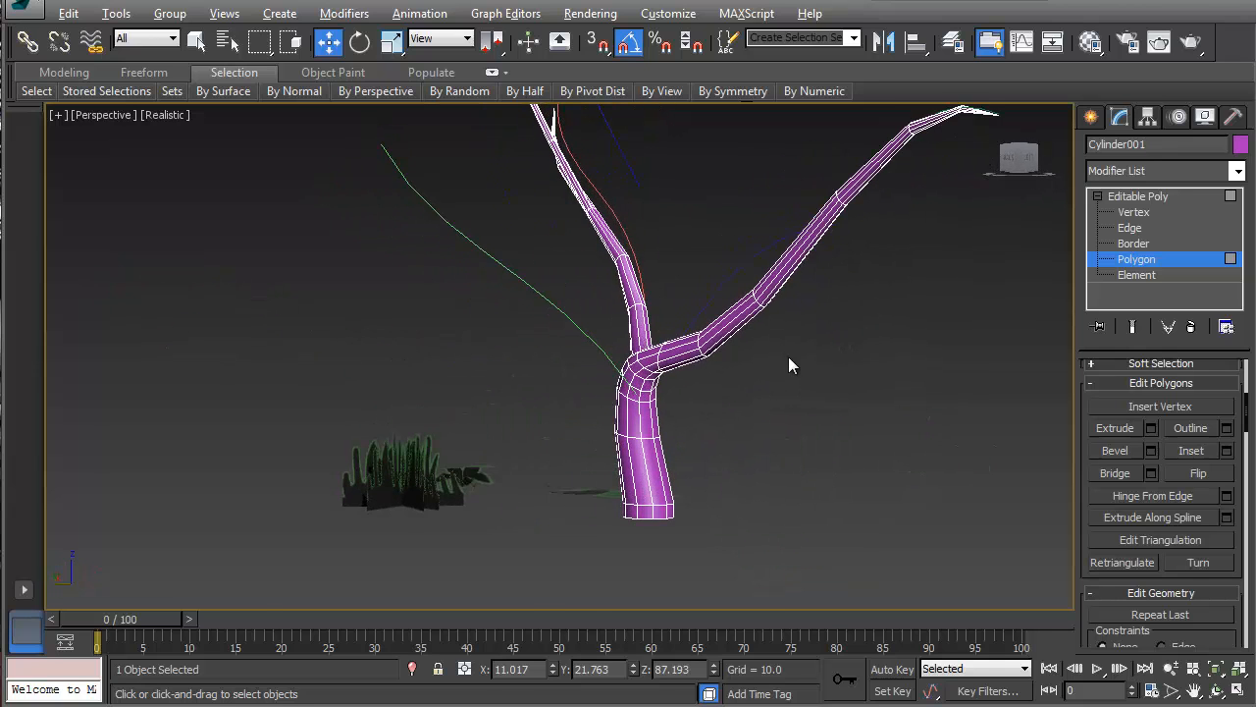
scroll(615, 382, "up", 3)
left_click(536, 400)
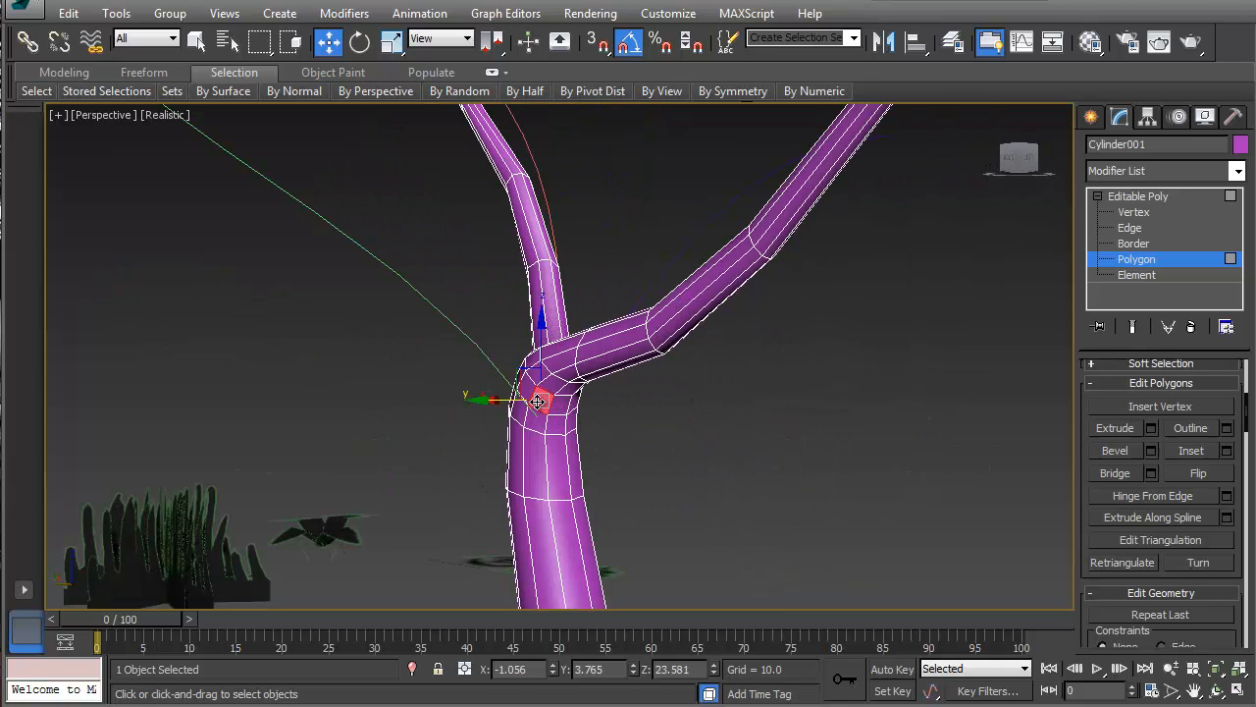
left_click(552, 423, "ctrl")
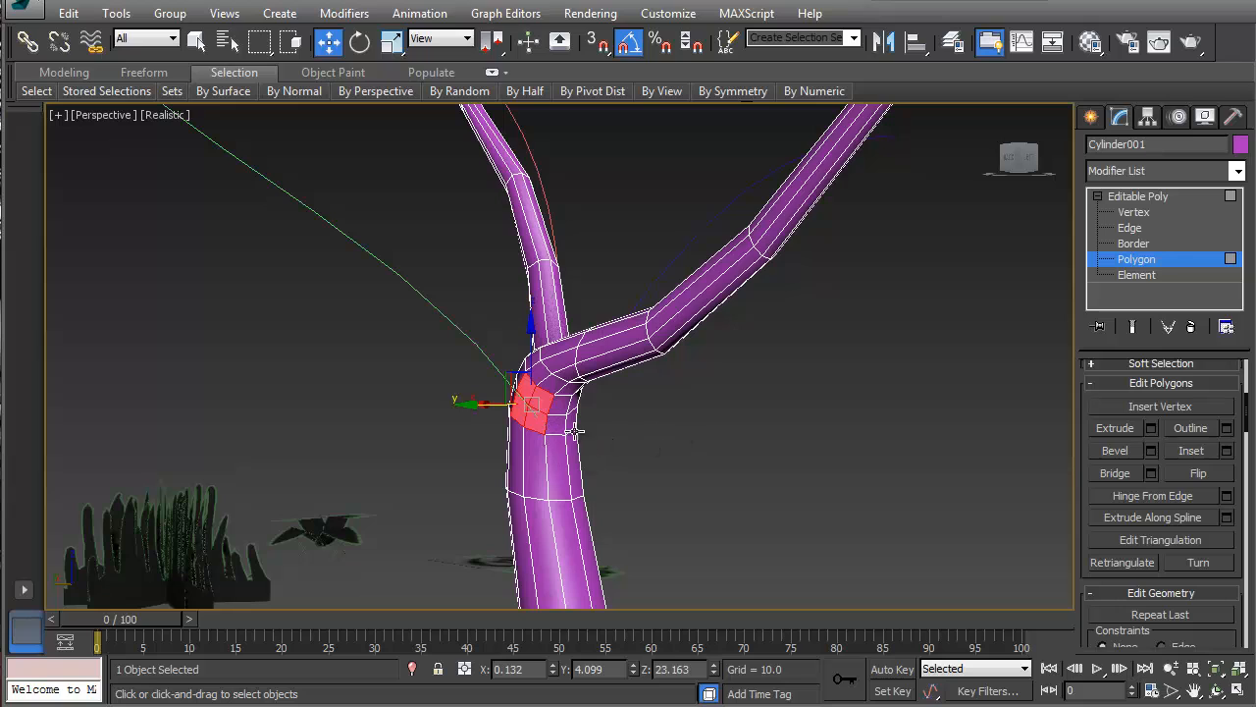
- Select the trunk patch's four corner vertices and scale them inward to give the patch a rounder outline
key("1")
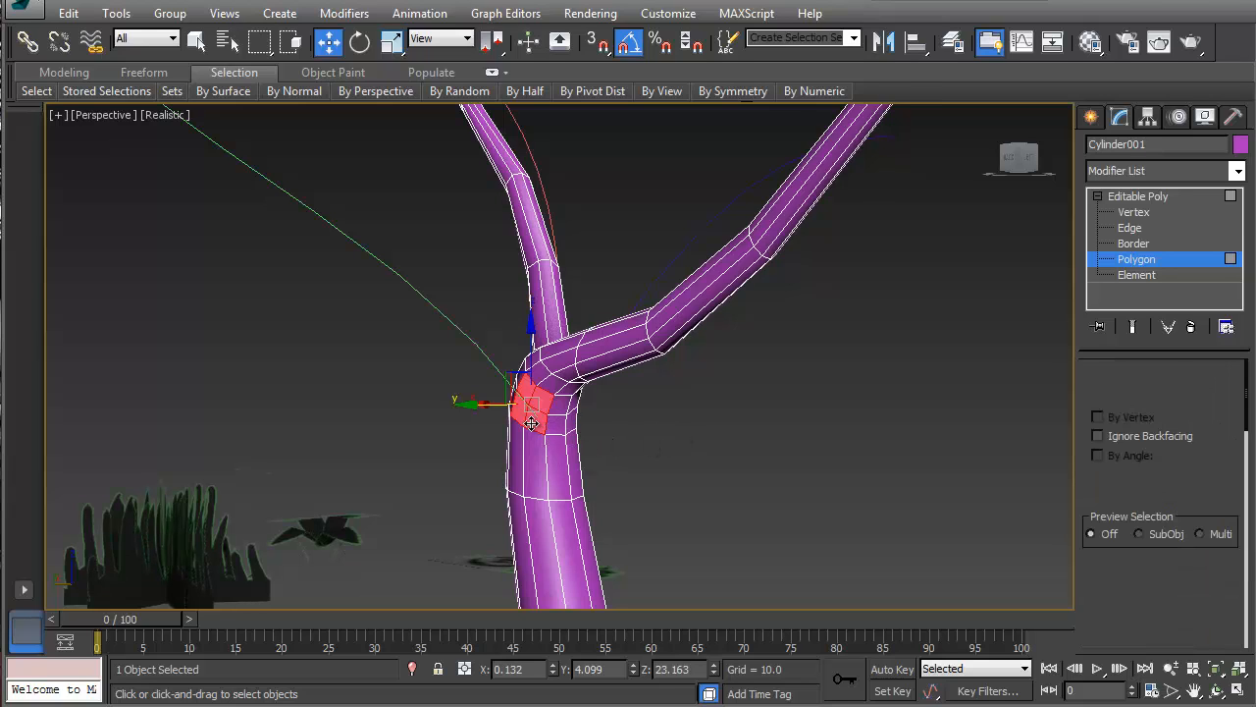
left_click(553, 393)
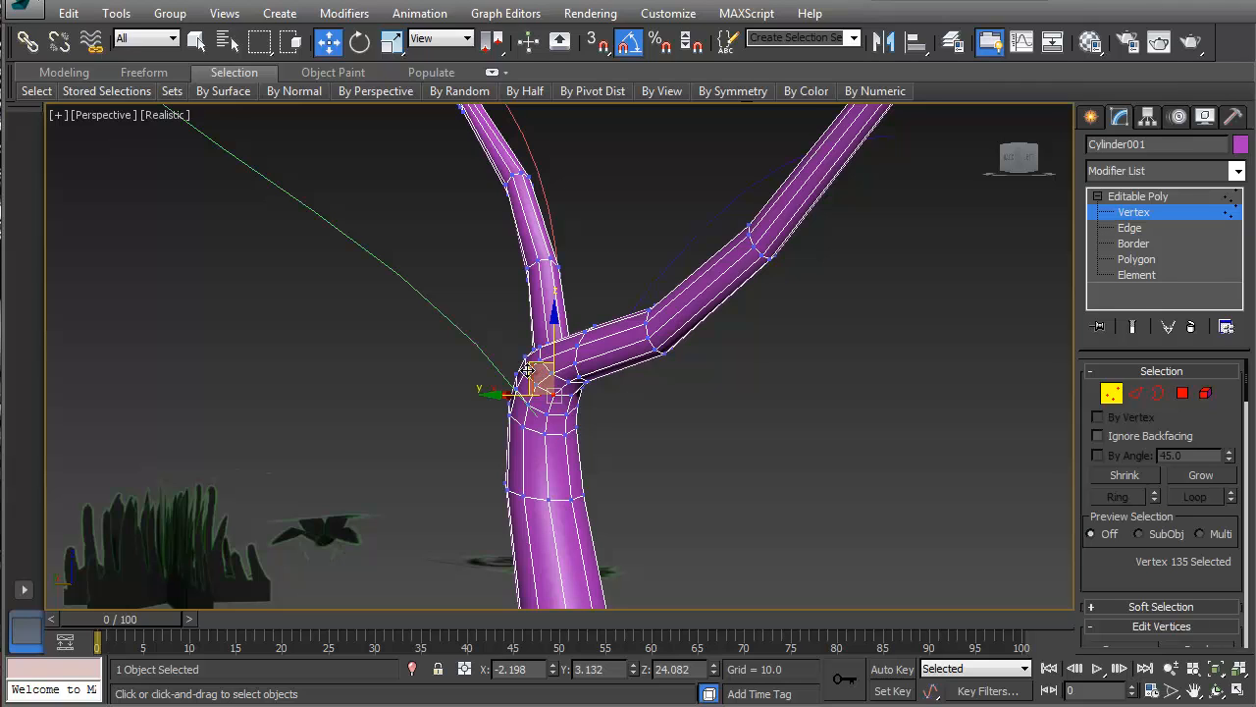
left_click(527, 369, "ctrl")
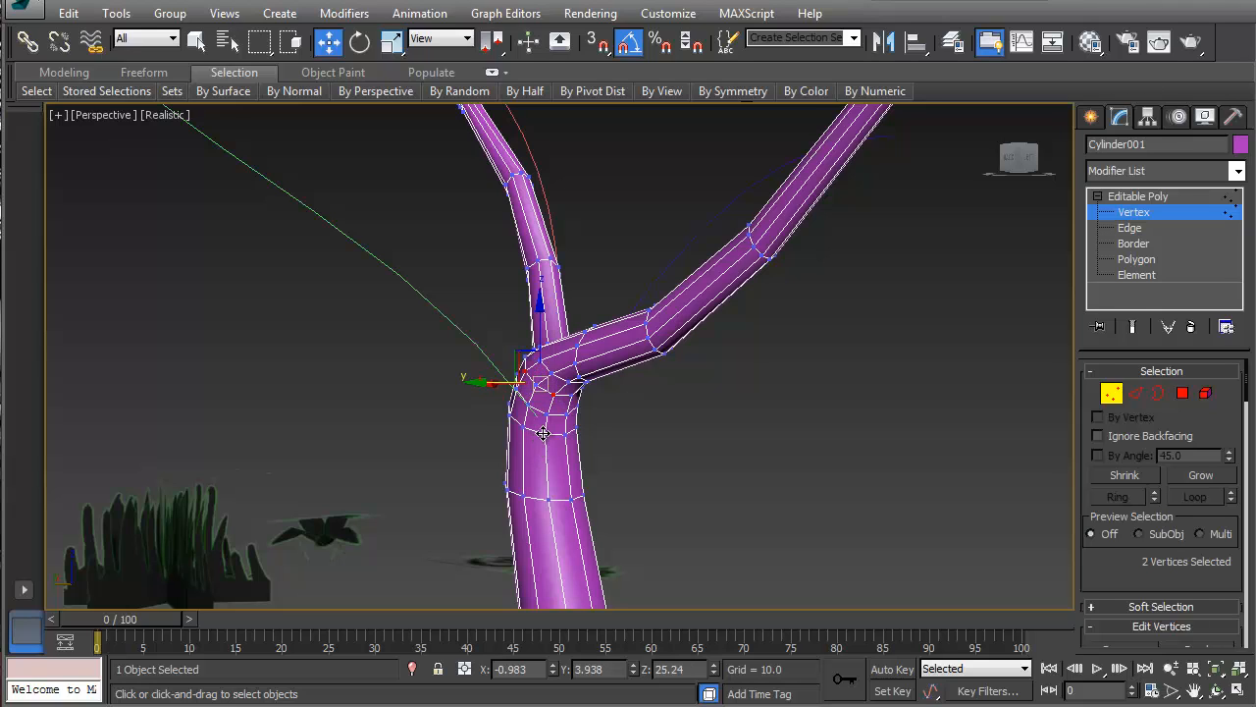
left_click(544, 433, "ctrl")
left_click(509, 418, "ctrl")
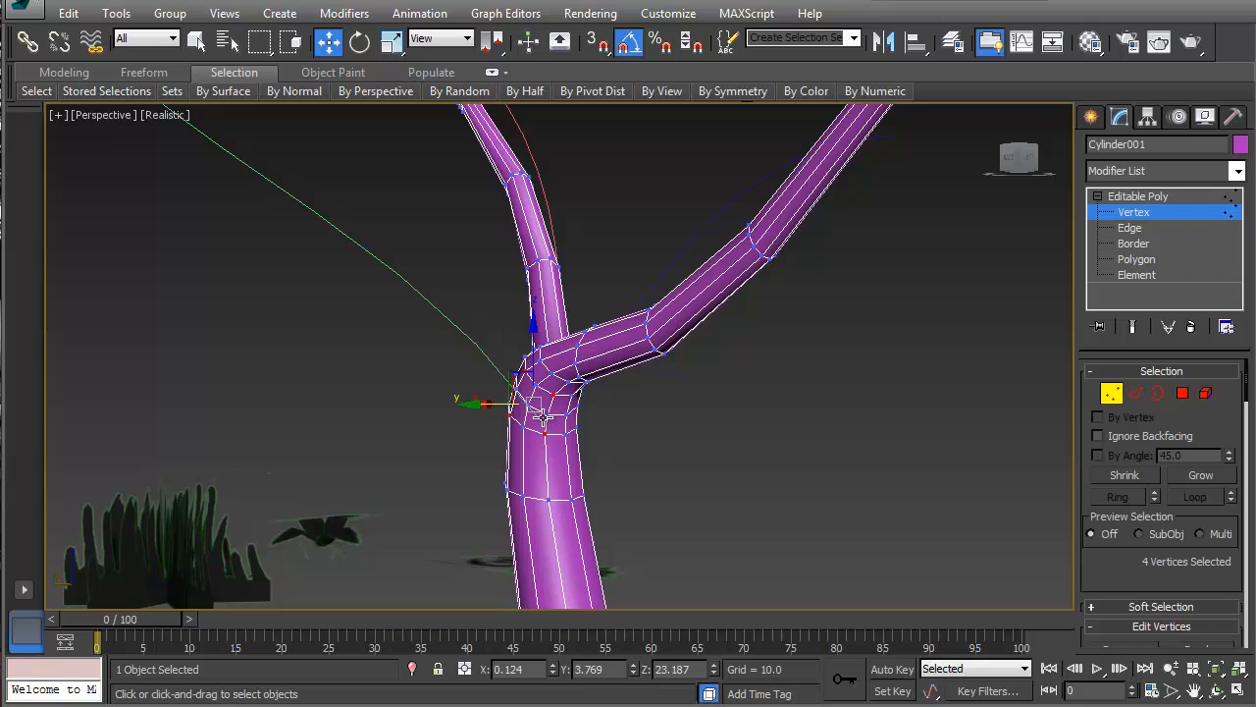
right_click(531, 414)
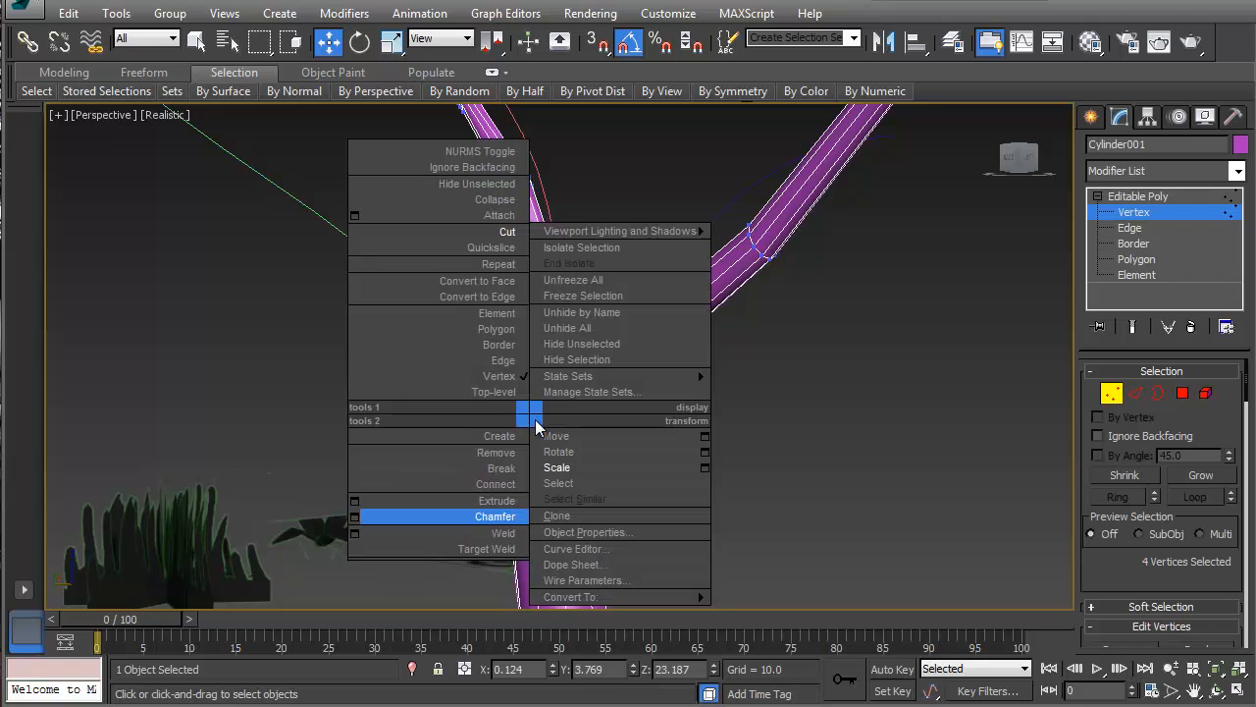
left_click(558, 467)
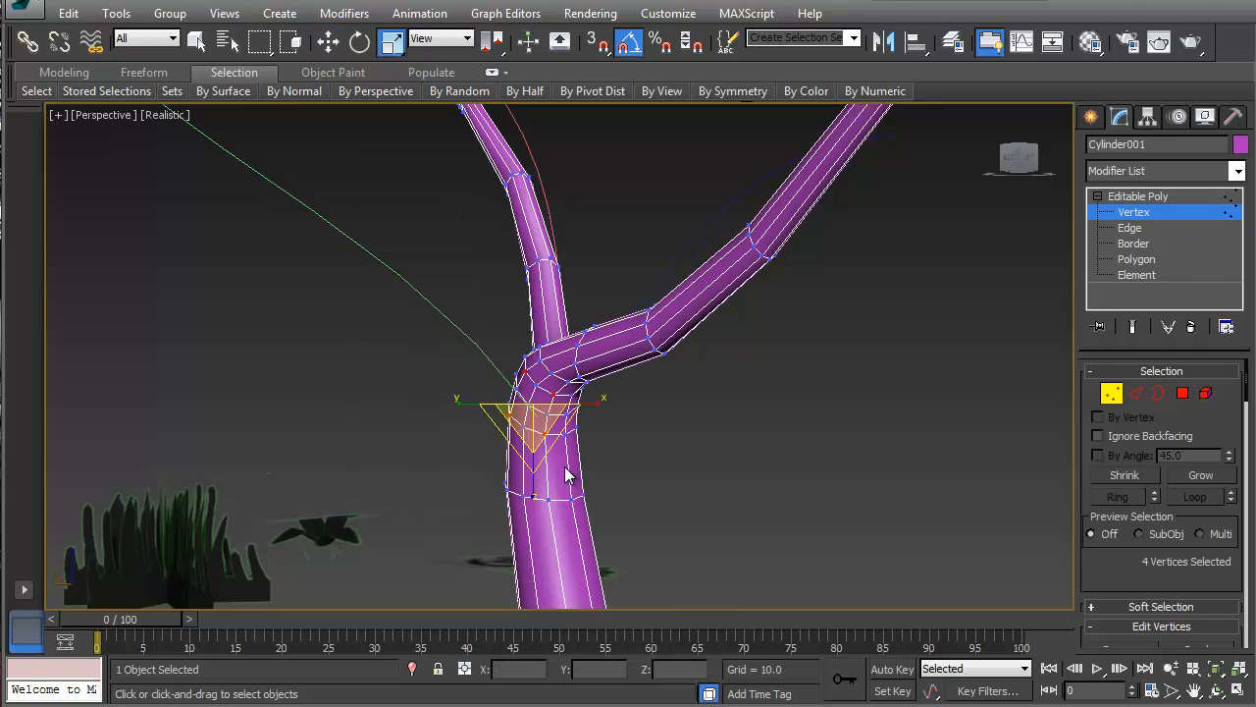
right_click(527, 420)
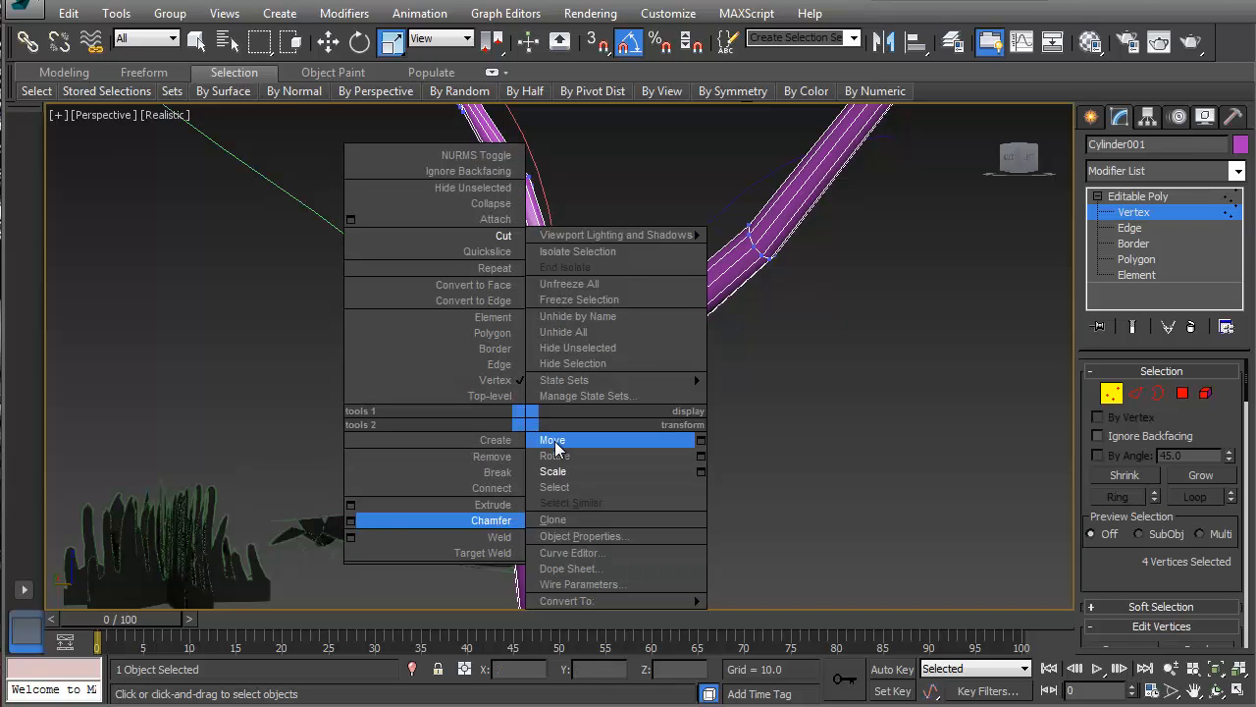
left_click(557, 448)
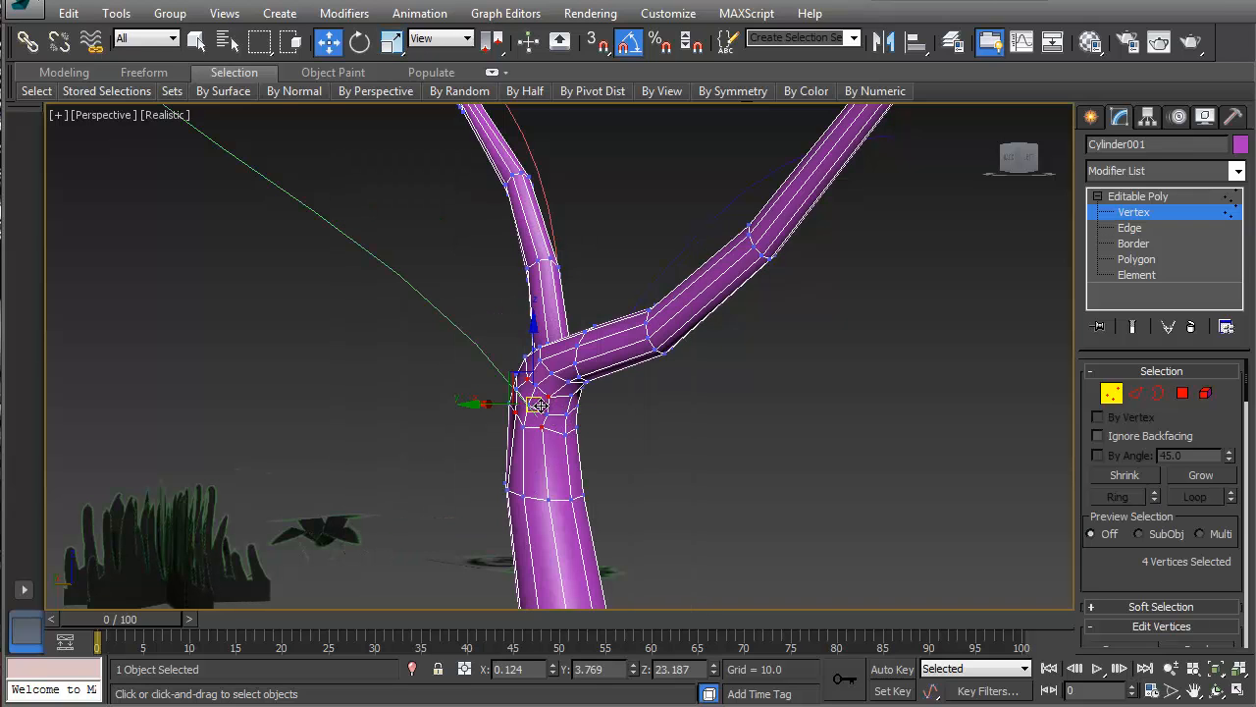
- Extrude the rounded trunk patch along the green spline with 6 segments and a taper amount of -1.0
key("4")
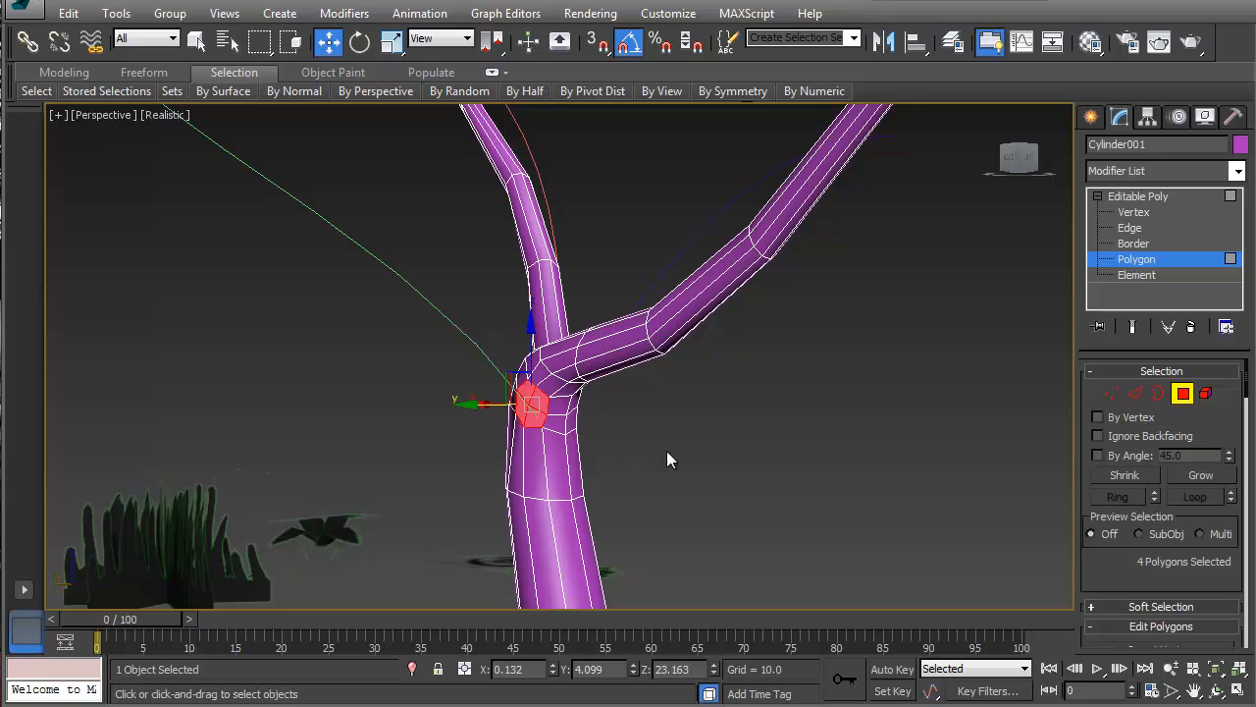
scroll(1105, 560, "down", 5)
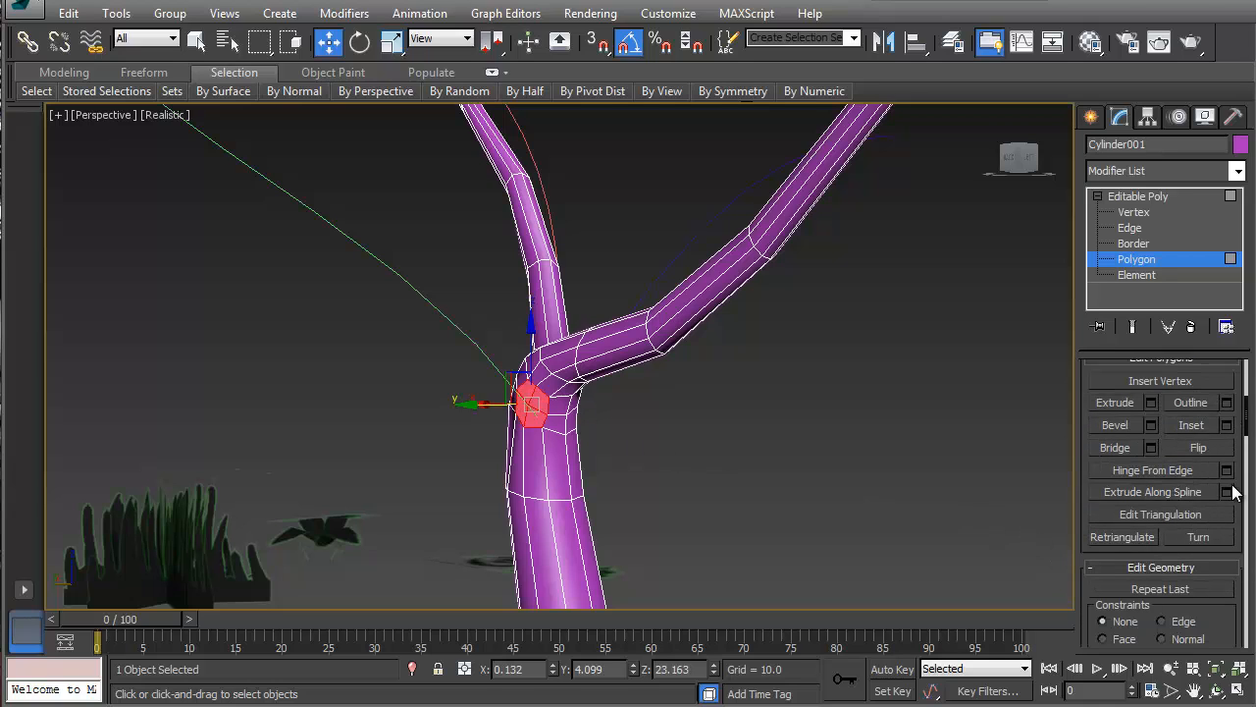
left_click(1226, 491)
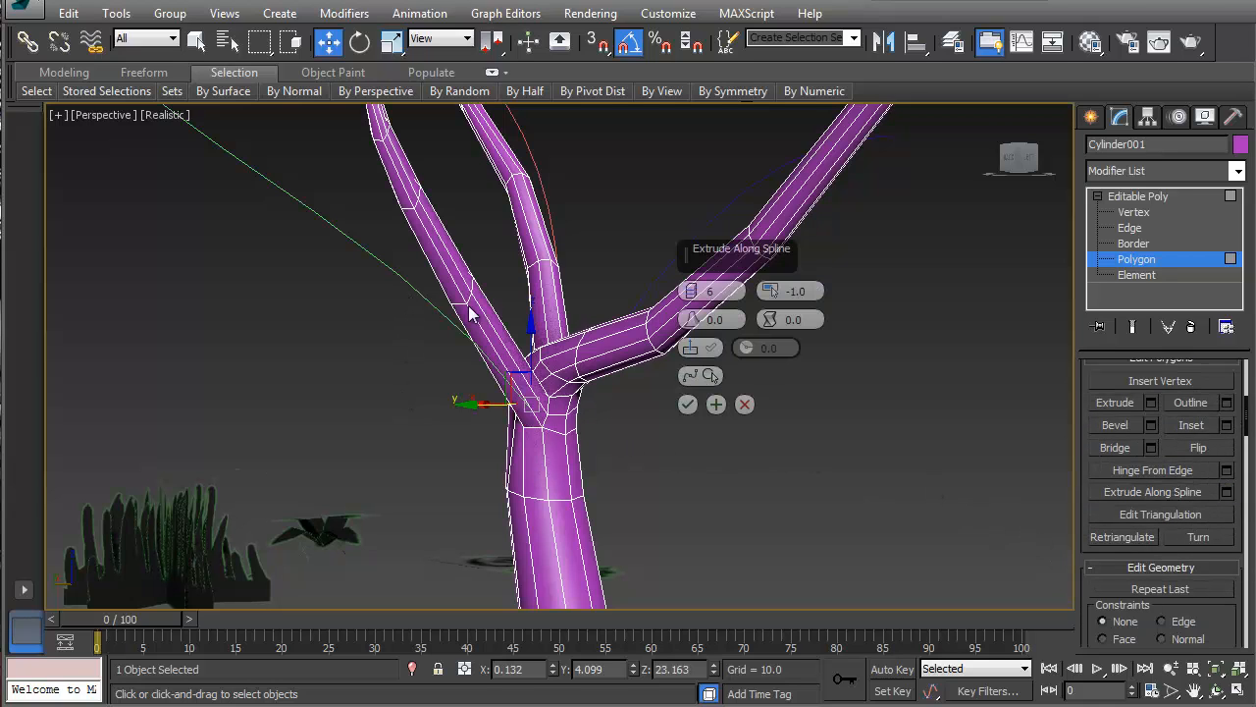
left_click(700, 376)
left_click(412, 289)
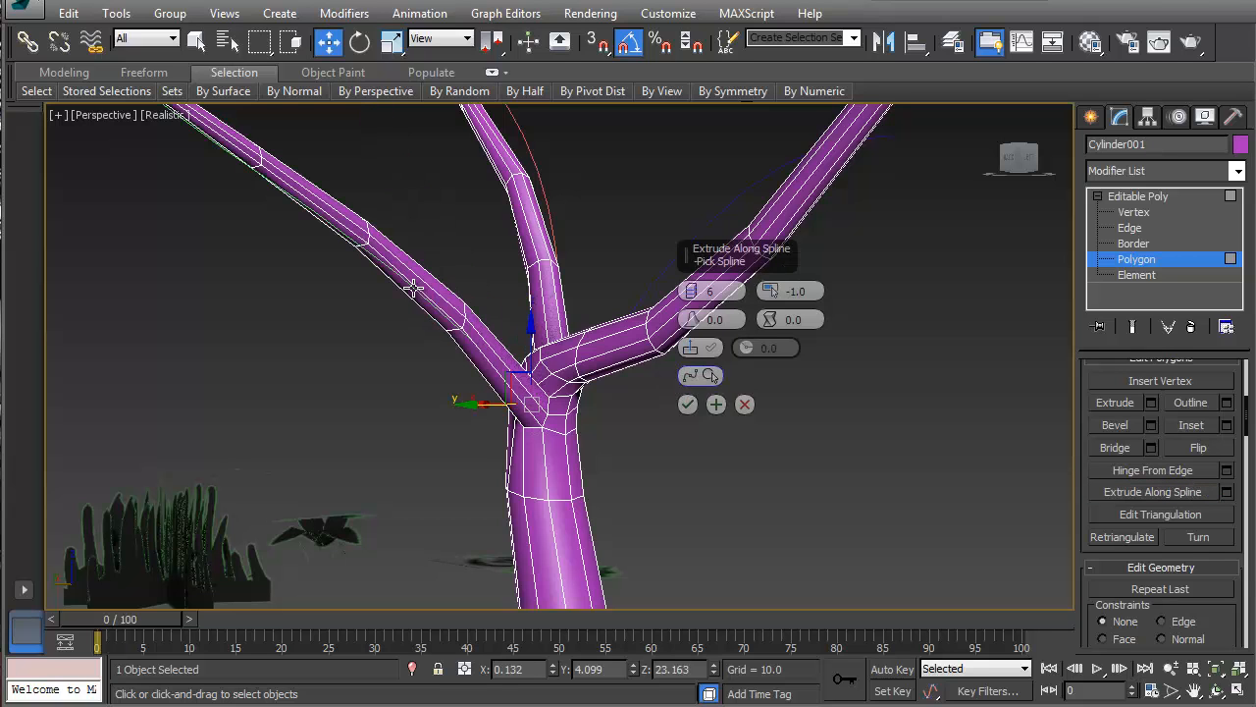
middle_click_drag(564, 366, 560, 404)
scroll(560, 403, "down", 5)
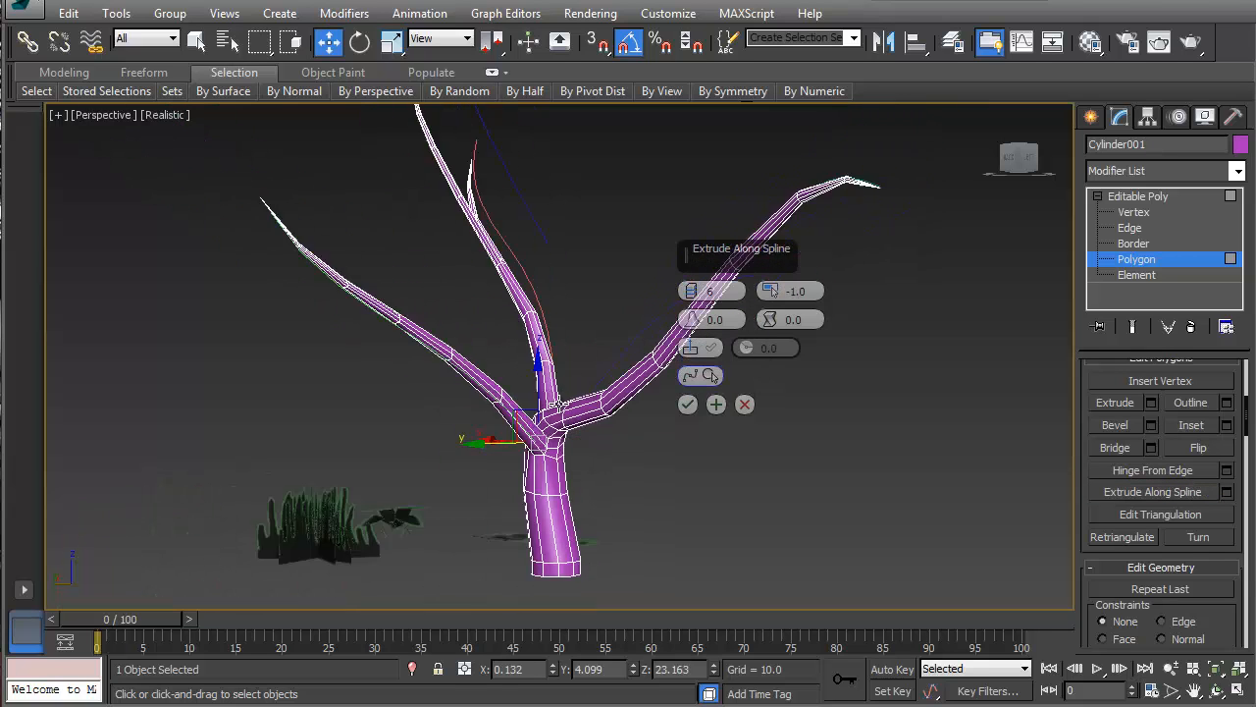
scroll(559, 350, "up", 3)
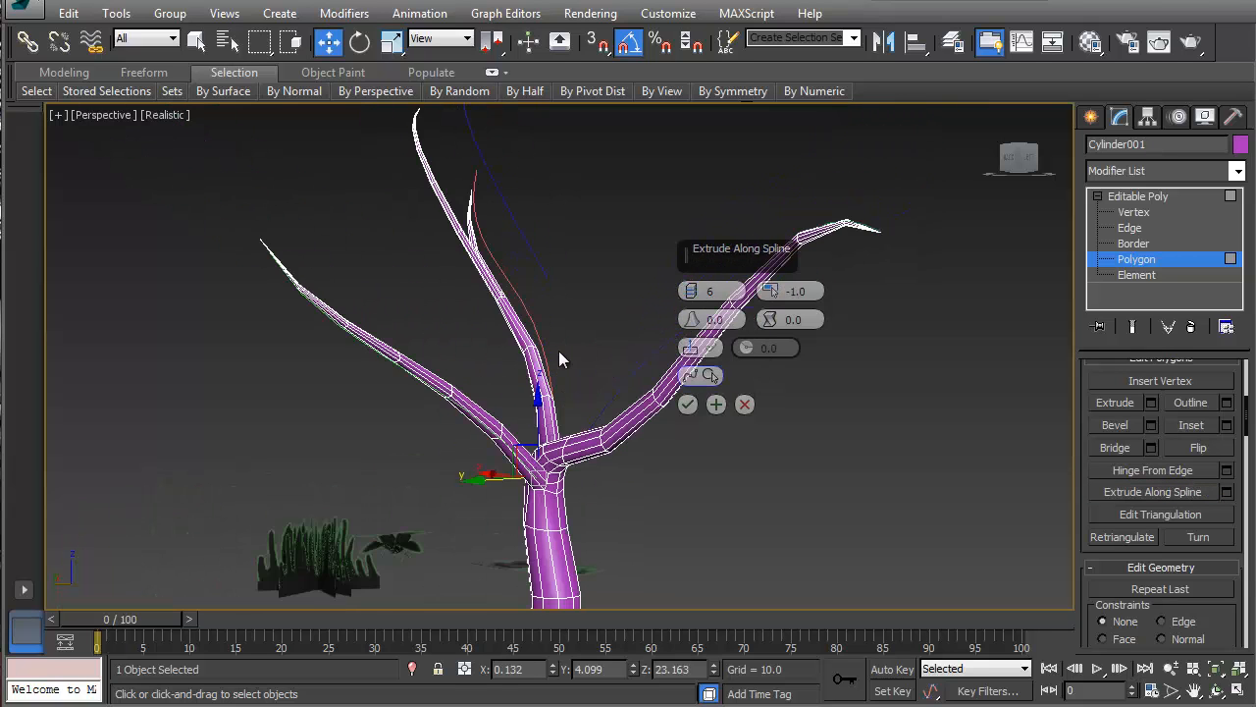
left_click(687, 403)
- Select the edge loop halfway along the long side branch and chamfer it with 2 segments
middle_click_drag(642, 364, 710, 385, "alt")
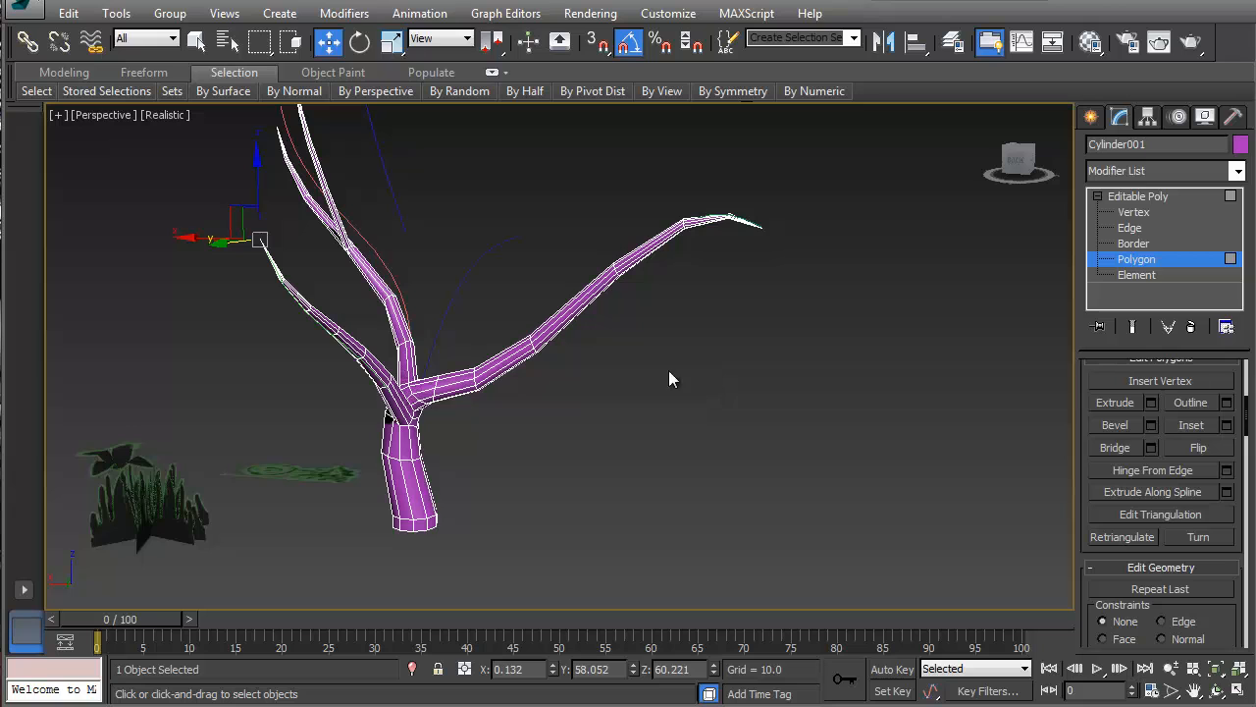
middle_click_drag(540, 343, 522, 403, "alt")
scroll(556, 417, "up", 3)
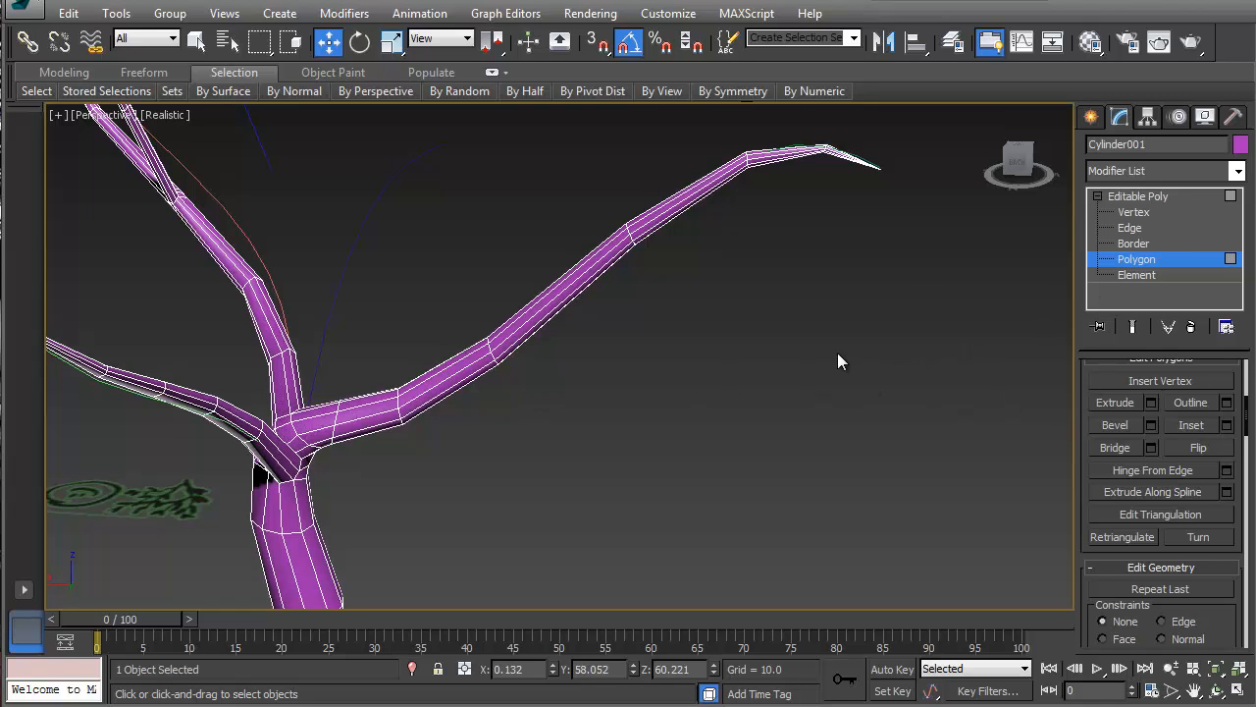
key("3")
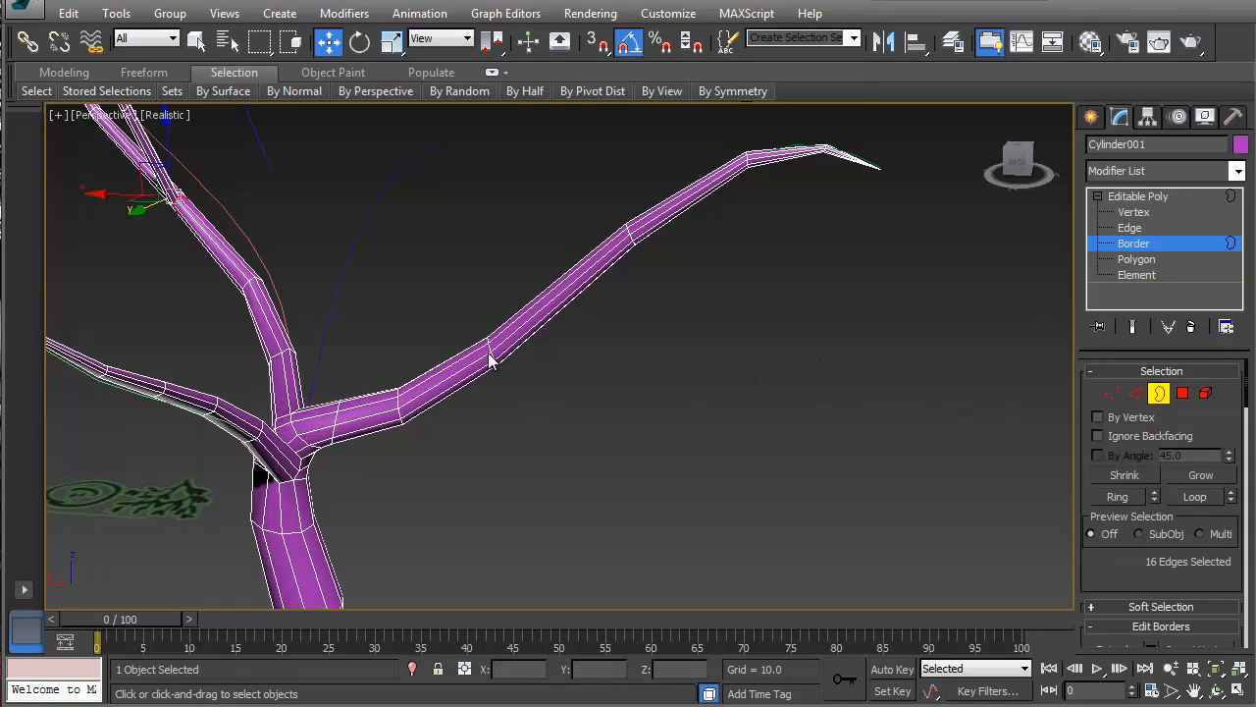
key("2")
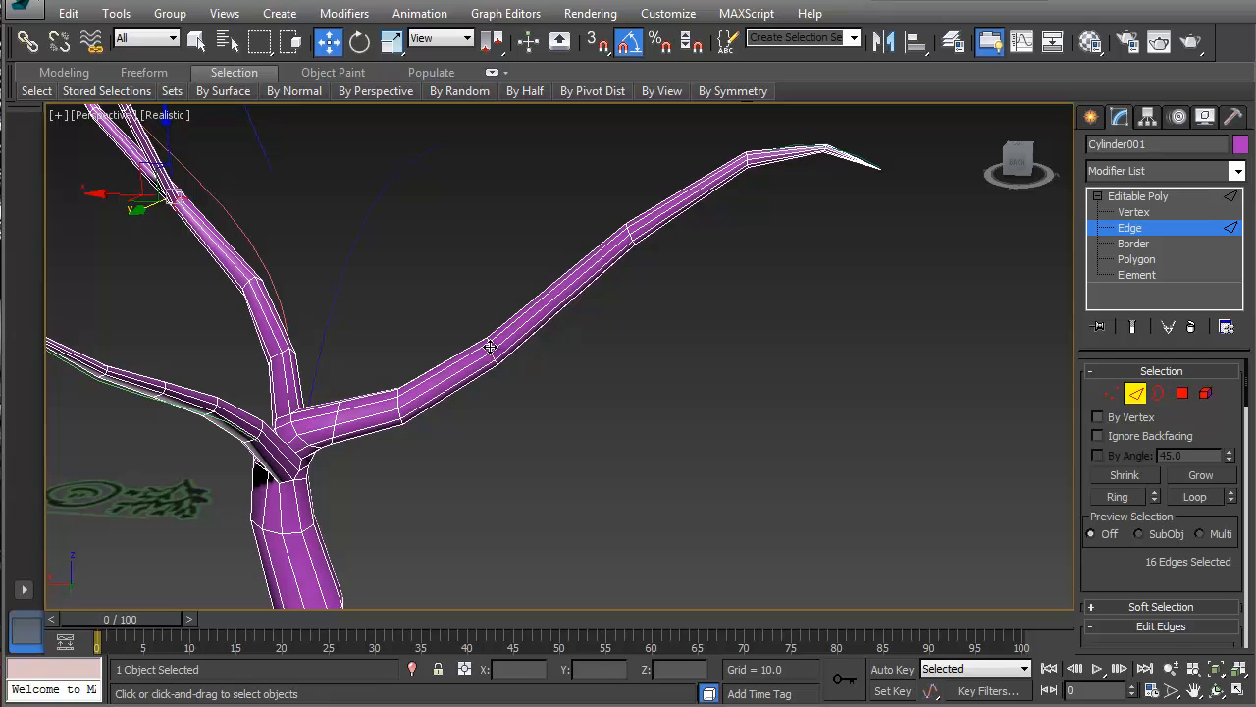
double_click(491, 348)
right_click(474, 352)
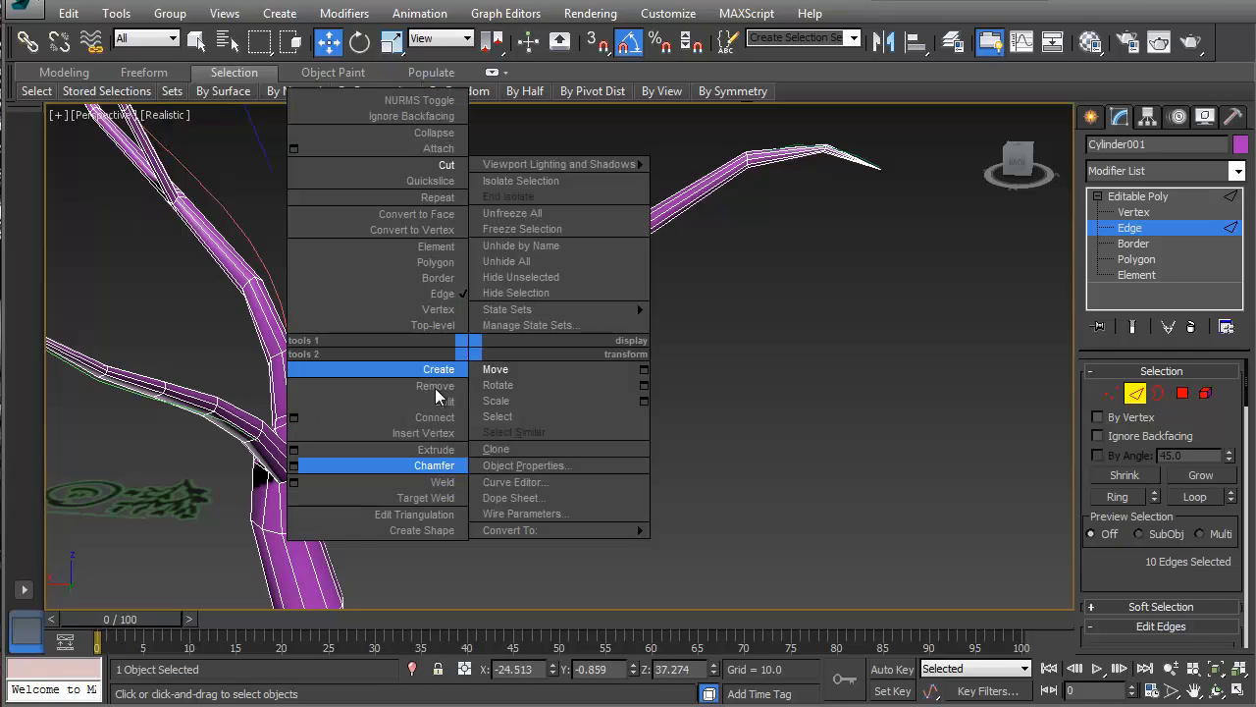
left_click(310, 464)
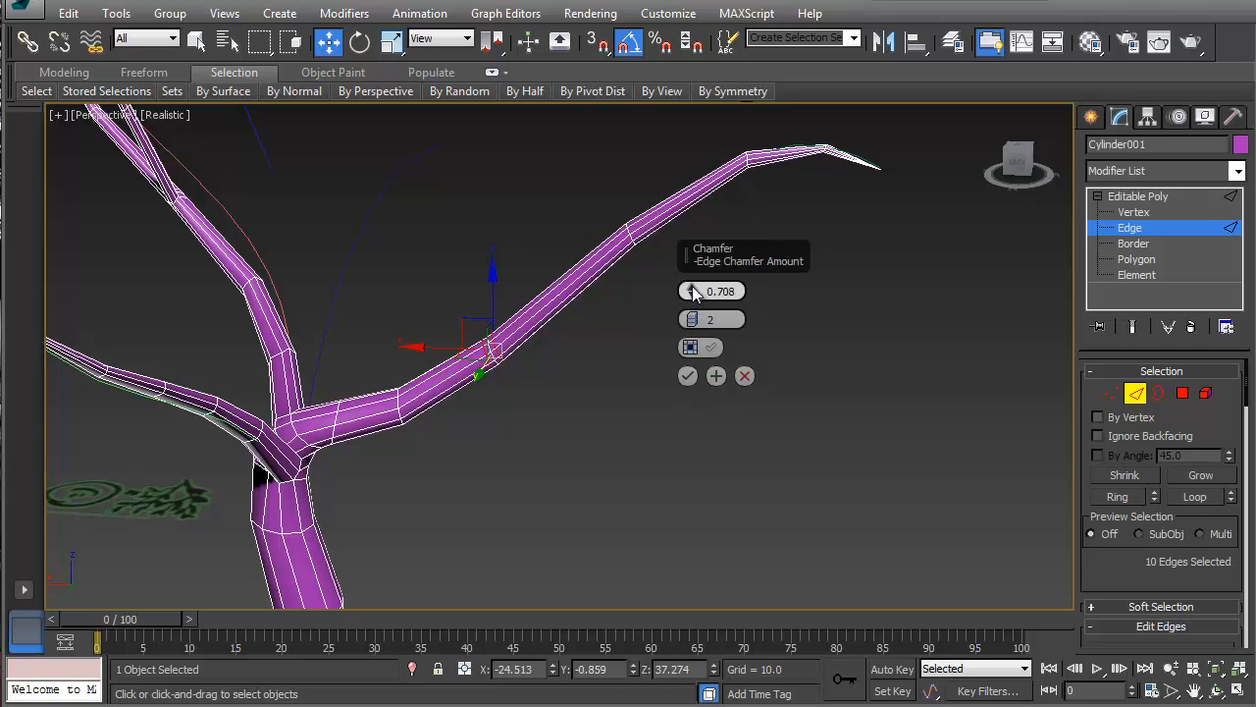
mouse_move(694, 293)
left_mouse_down()
mouse_move(692, 257)
mouse_move(683, 277)
left_mouse_up()
left_click(687, 376)
- Select the four corner vertices of the two-by-two patch at the chamfered loop and scale them inward to round its outline
scroll(549, 363, "up", 3)
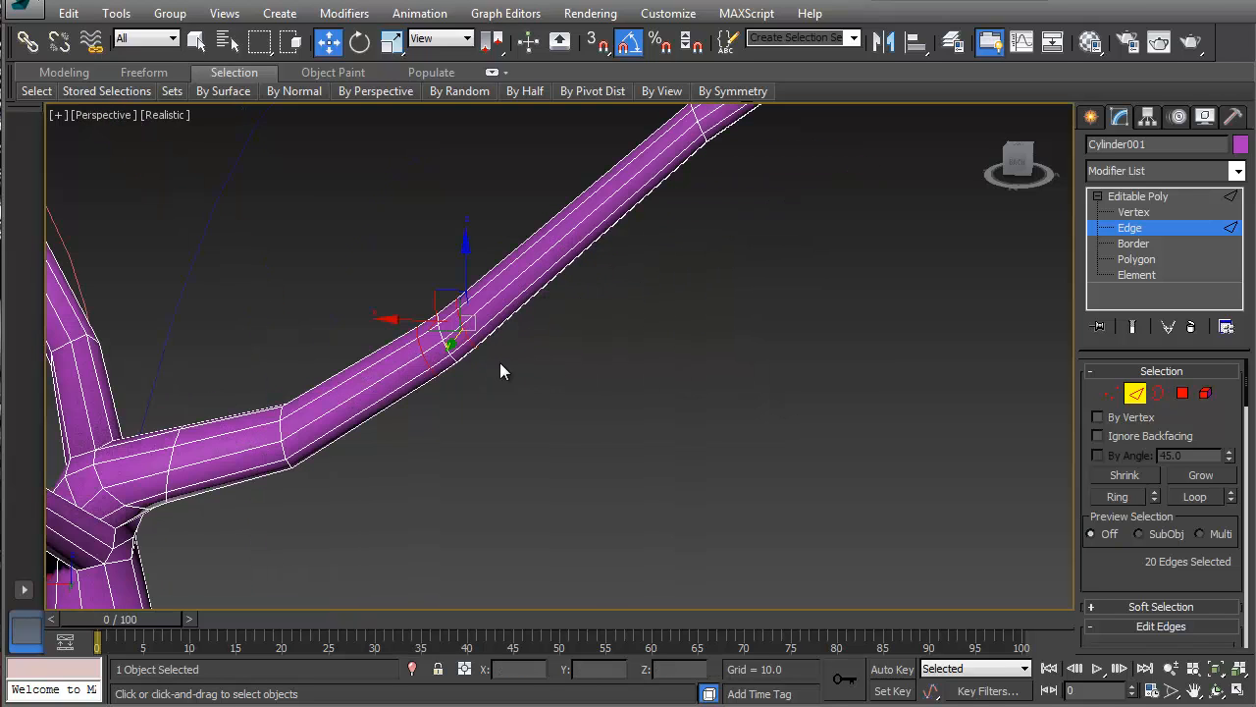
left_click(450, 336)
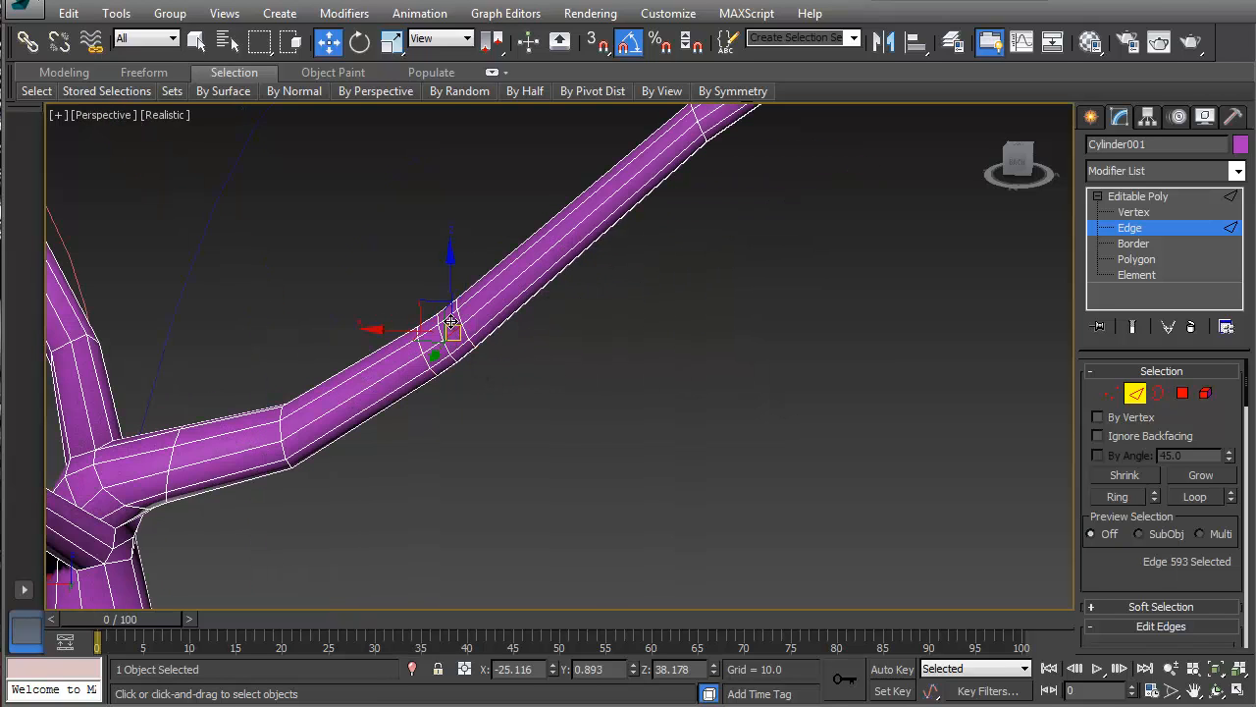
key("3")
key("1")
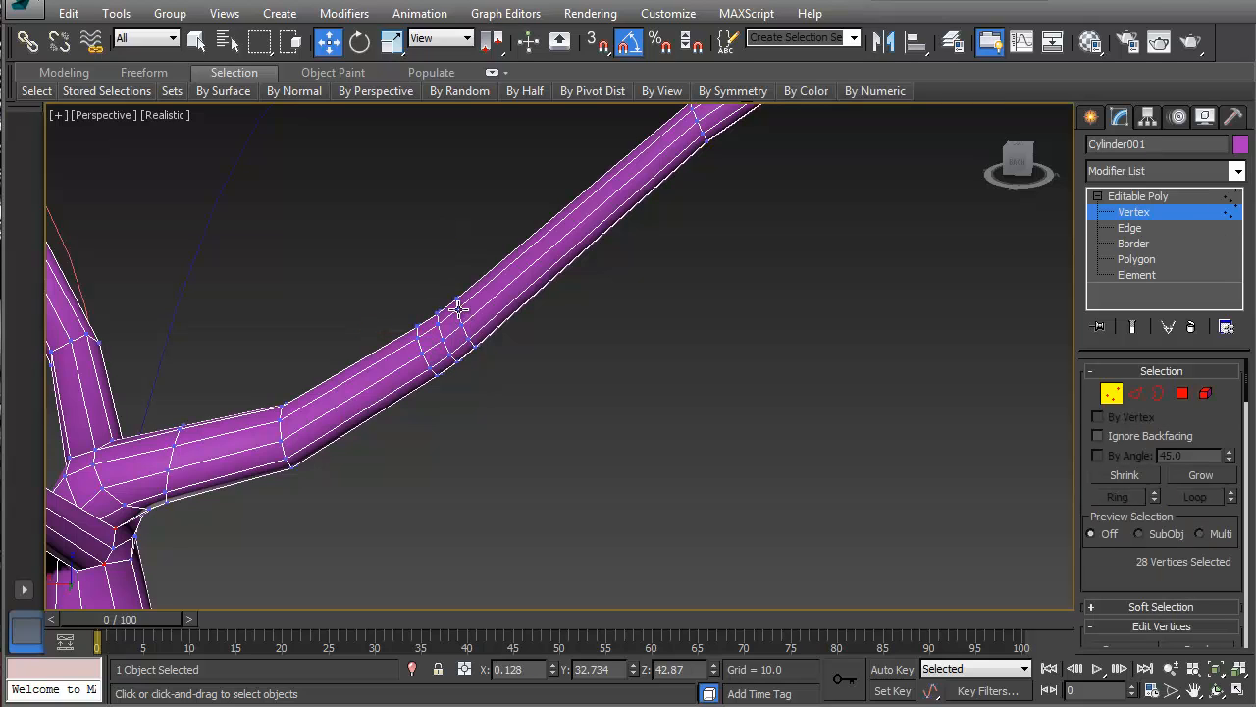
left_click(457, 308)
left_click(419, 351, "ctrl")
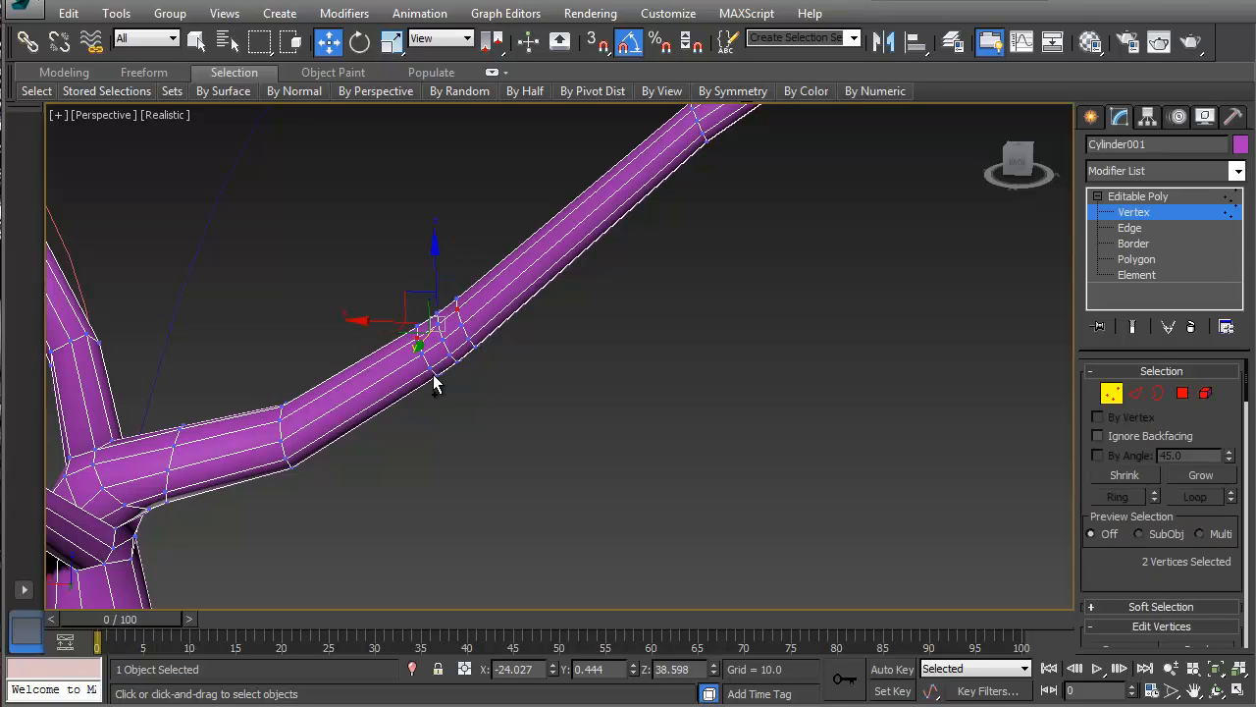
left_click(431, 373, "ctrl")
left_click(474, 344, "ctrl")
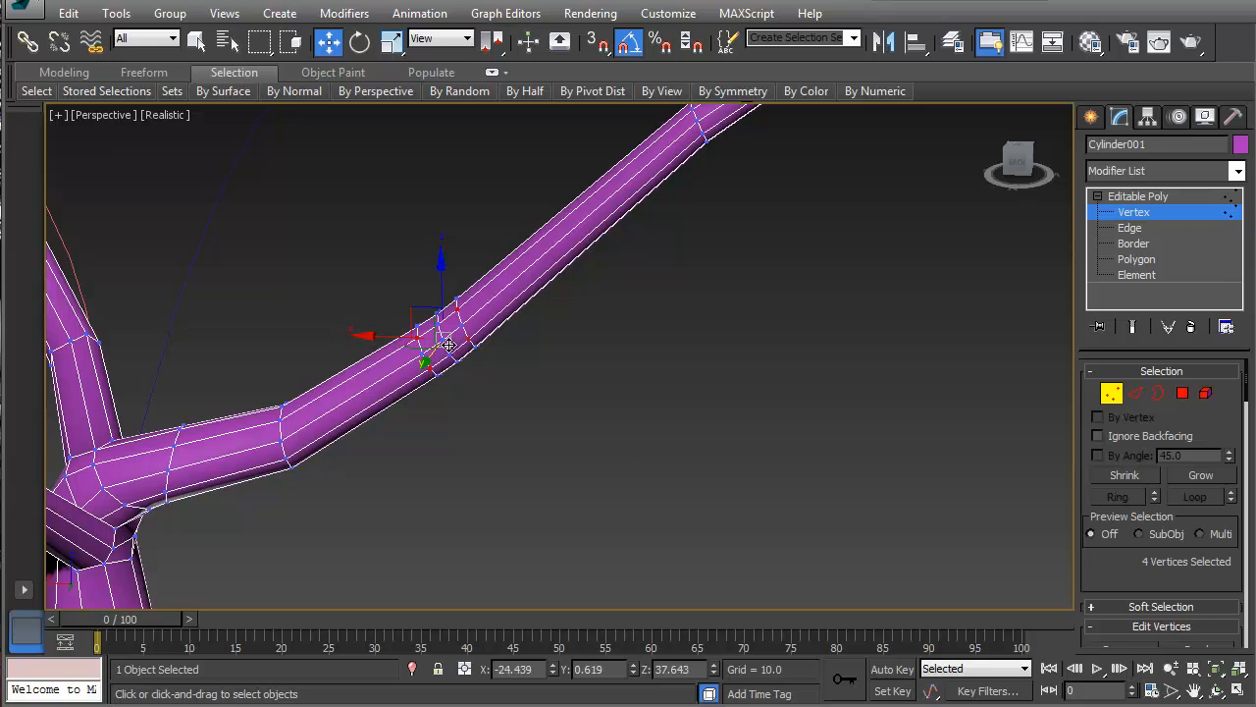
right_click(438, 340)
left_click(474, 387)
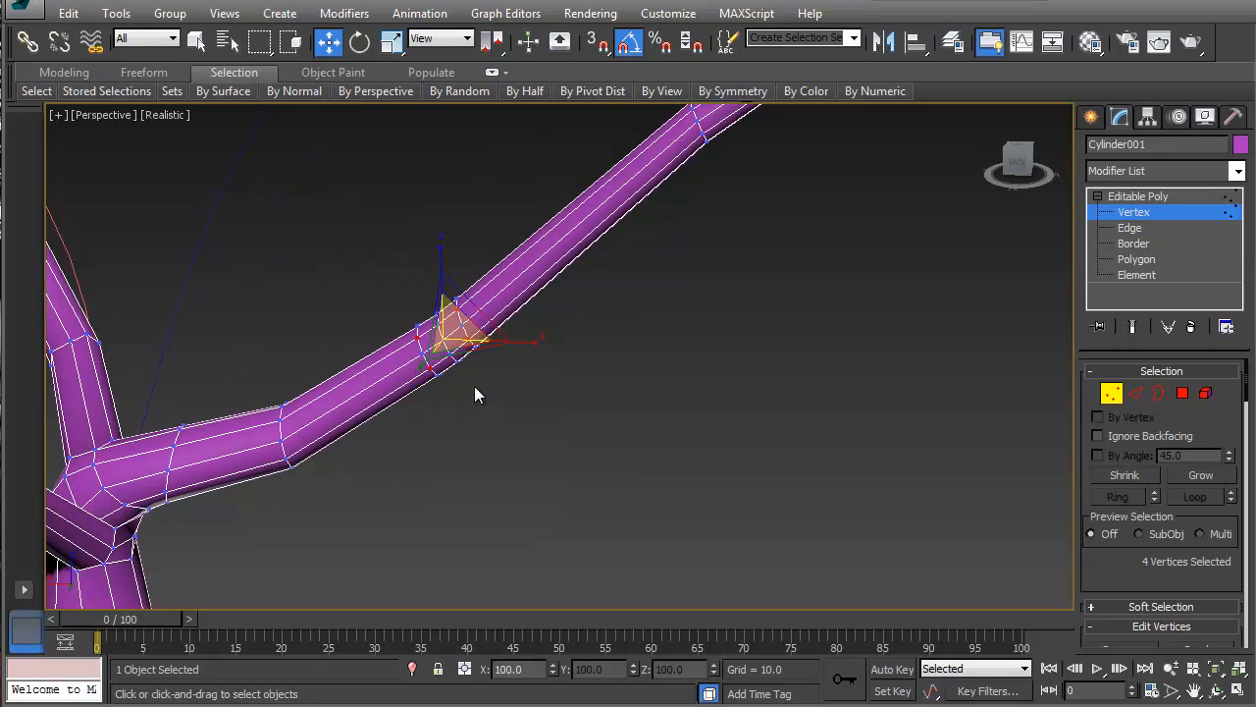
left_click_drag(441, 340, 451, 367)
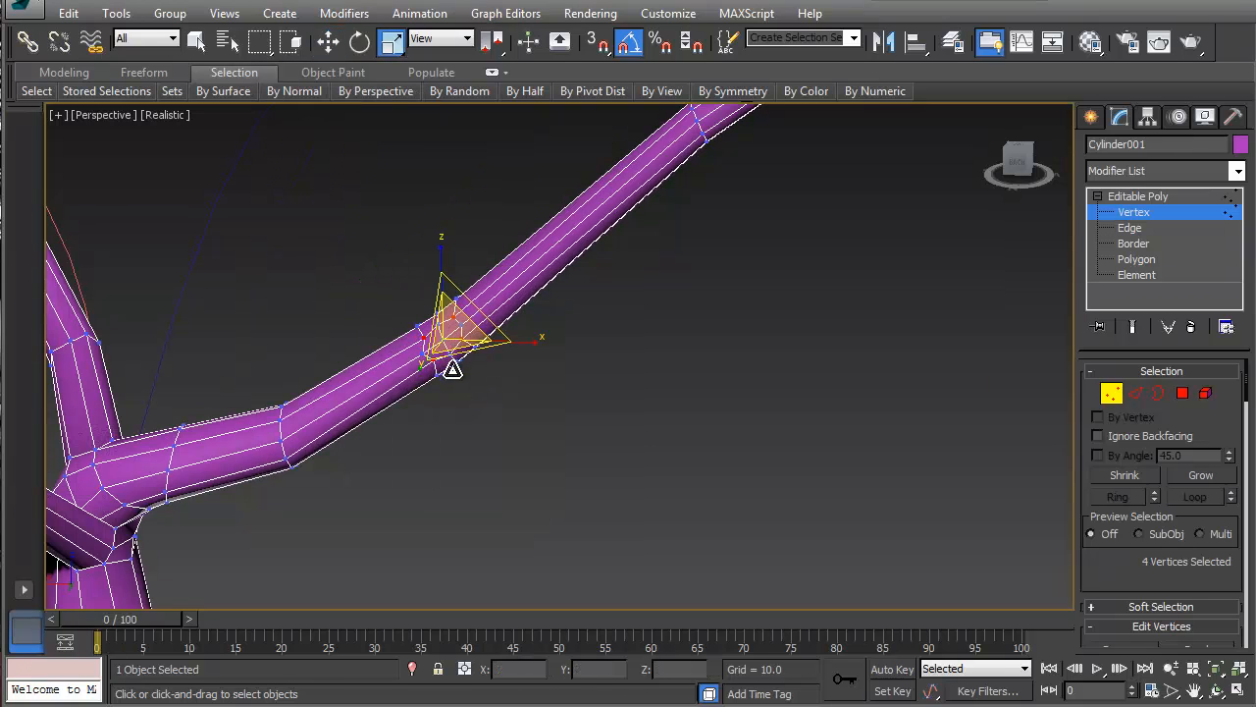
- Select the four polygons inside the rounded patch on the long side branch
key("3")
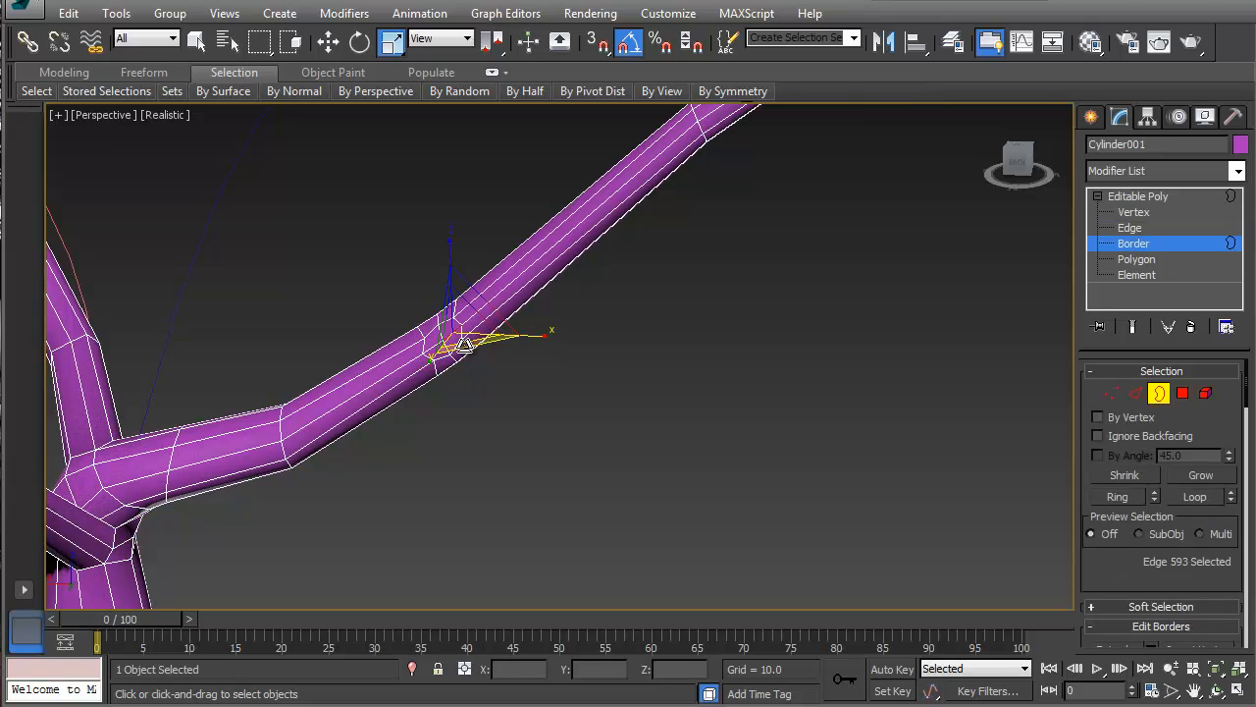
key("3")
key("4")
left_click(449, 336)
left_click(432, 352, "ctrl")
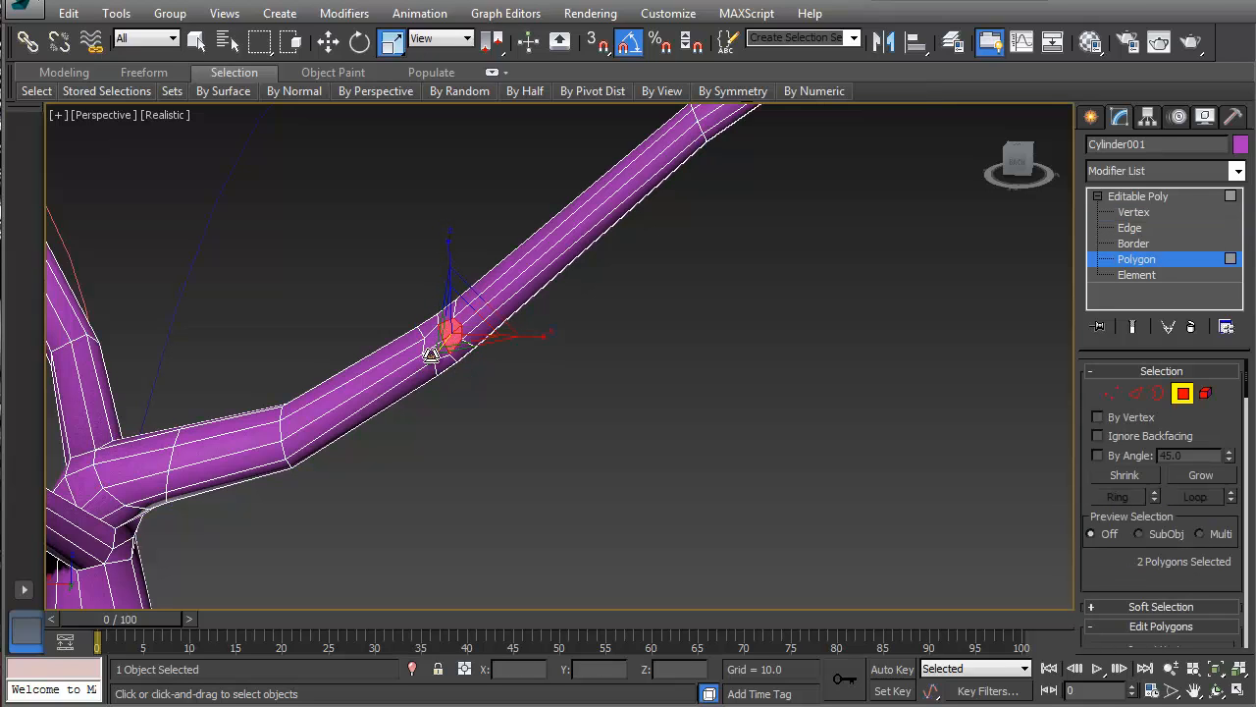
left_click(437, 352, "ctrl")
left_click(433, 345, "ctrl")
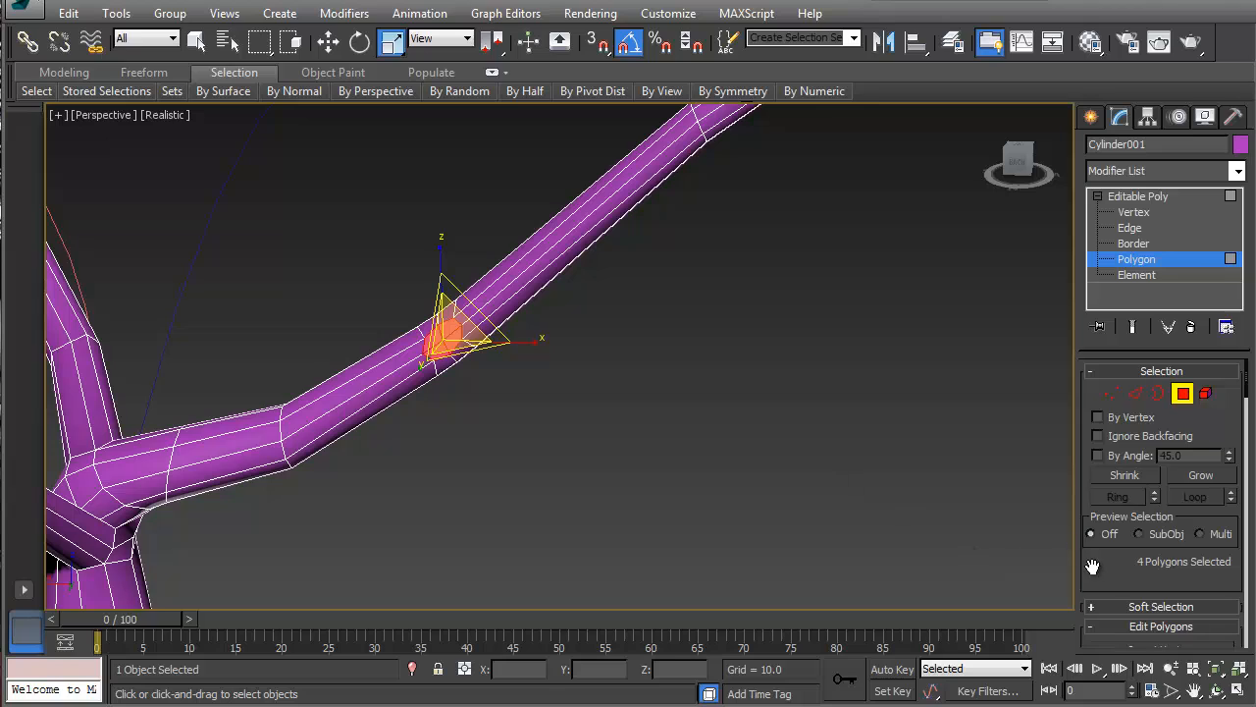
- Extrude the rounded patch along the upper blue spline with 6 segments and a taper amount of -1.0, then leave polygon editing
scroll(1093, 567, "down", 4)
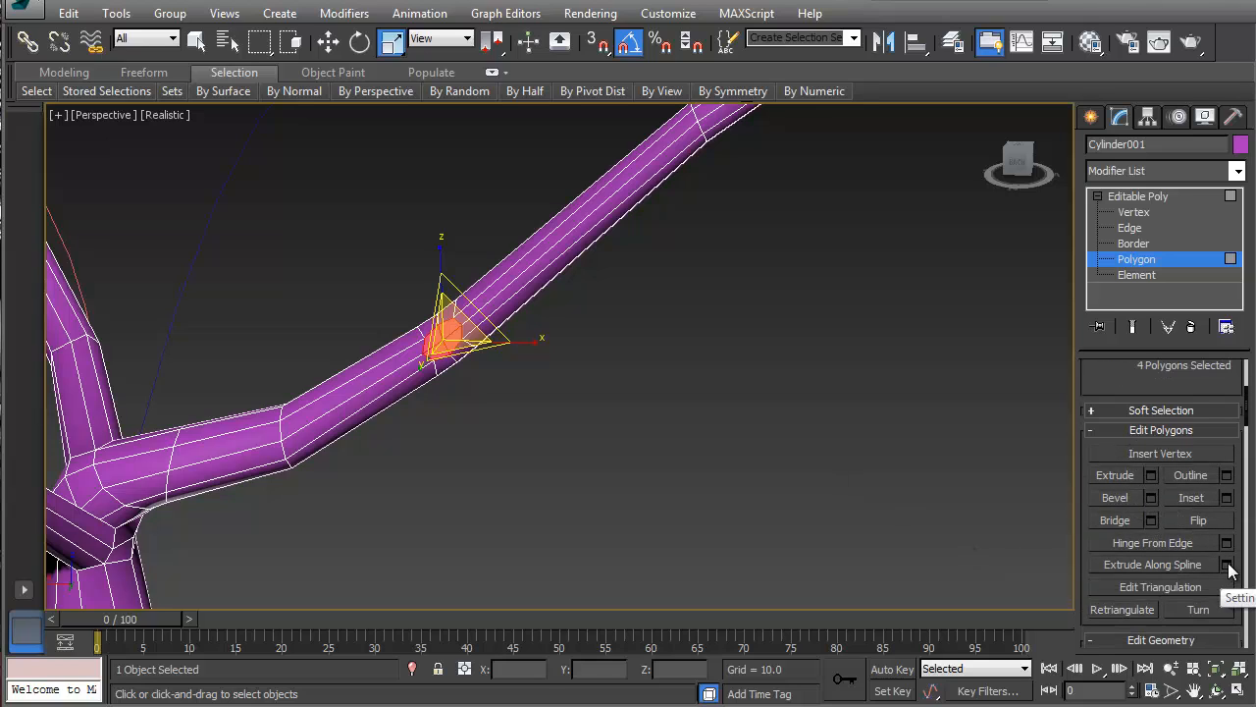
left_click(1227, 566)
scroll(505, 413, "down", 5)
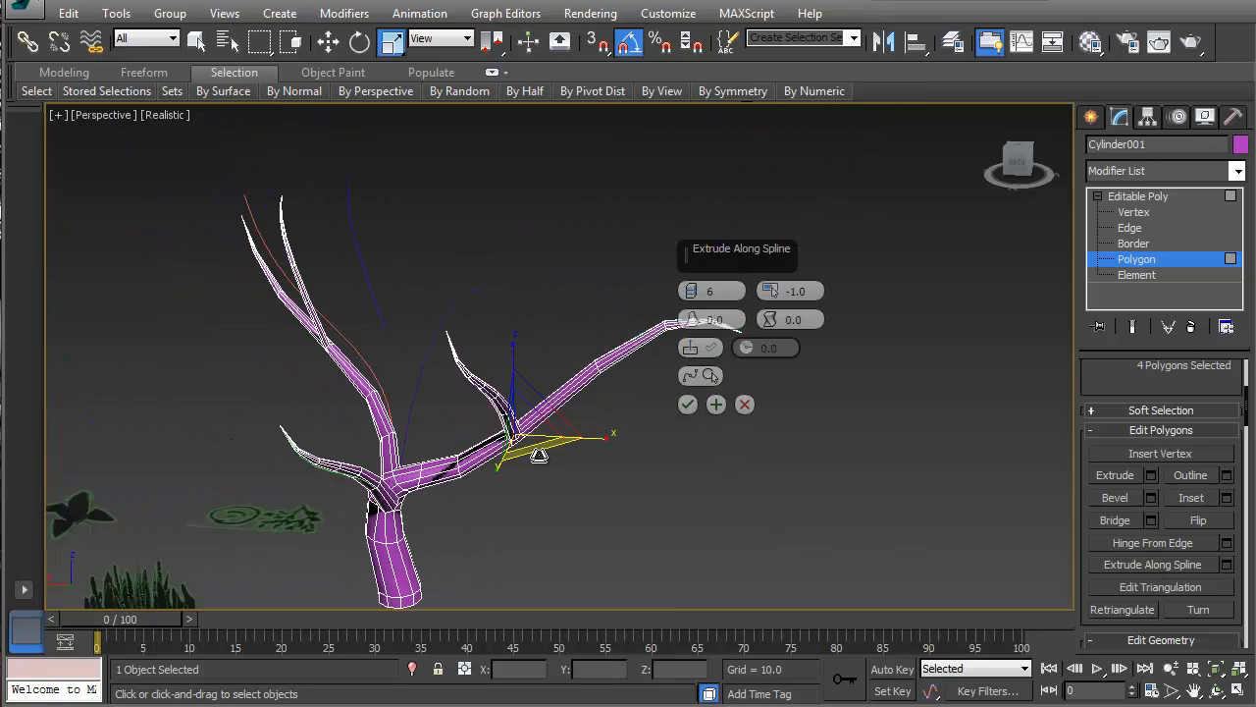
left_click(700, 375)
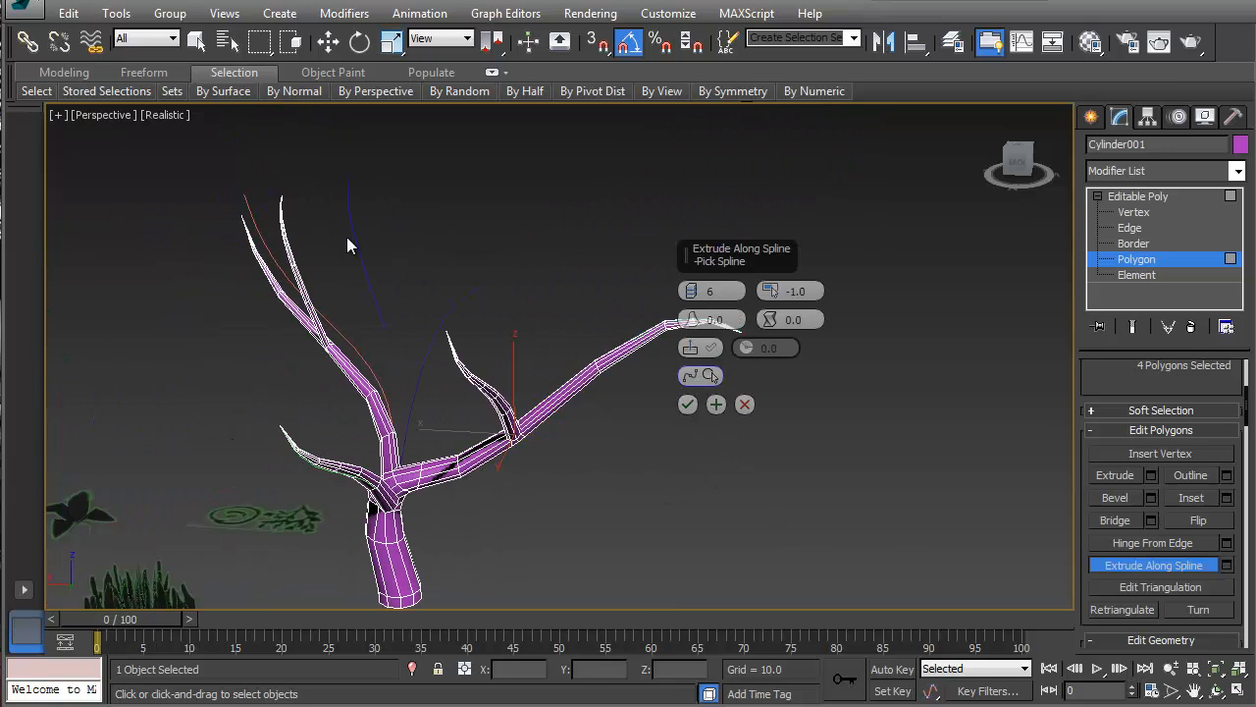
left_click(359, 245)
middle_click_drag(535, 346, 508, 356, "alt")
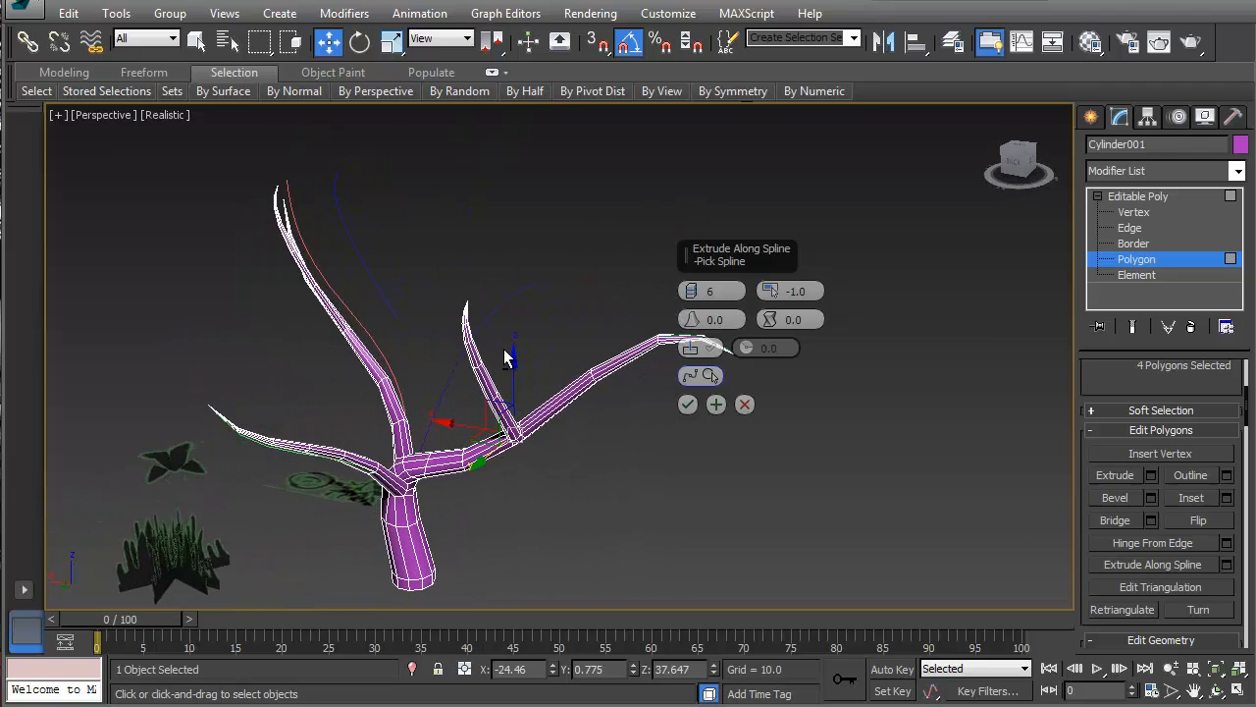
left_click(688, 405)
middle_click_drag(477, 415, 507, 369, "alt")
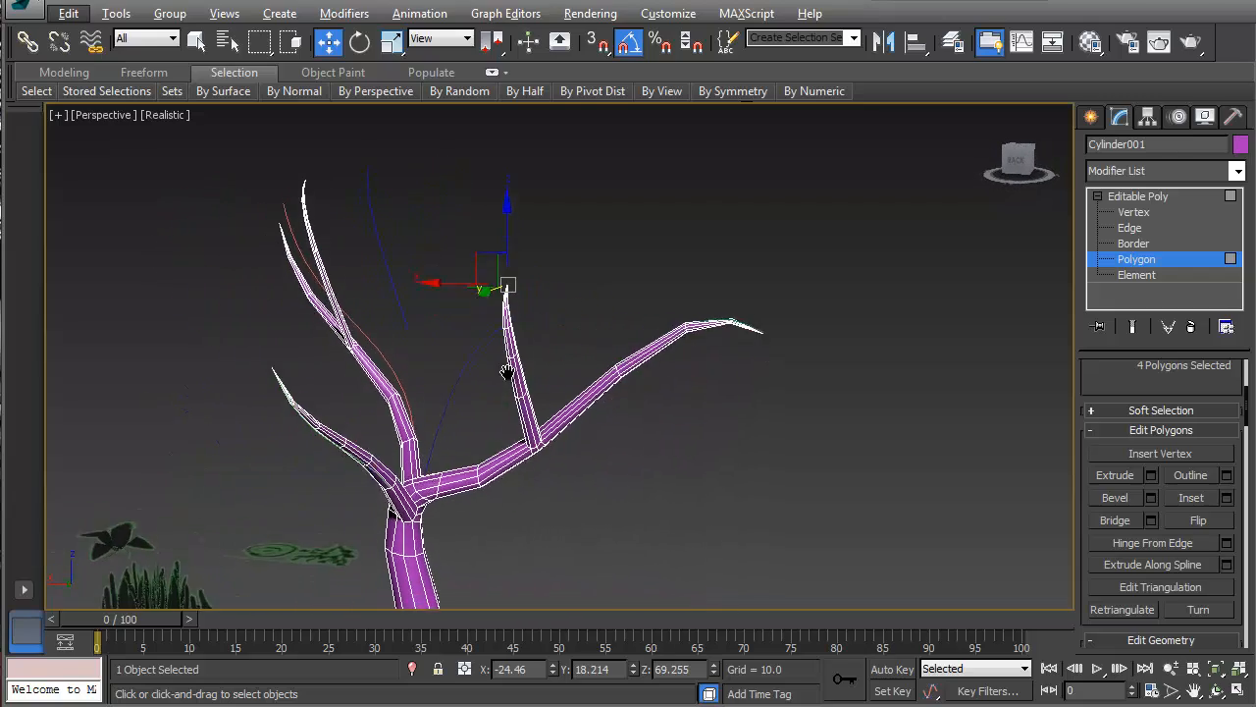
scroll(506, 349, "down", 5)
scroll(461, 449, "up", 3)
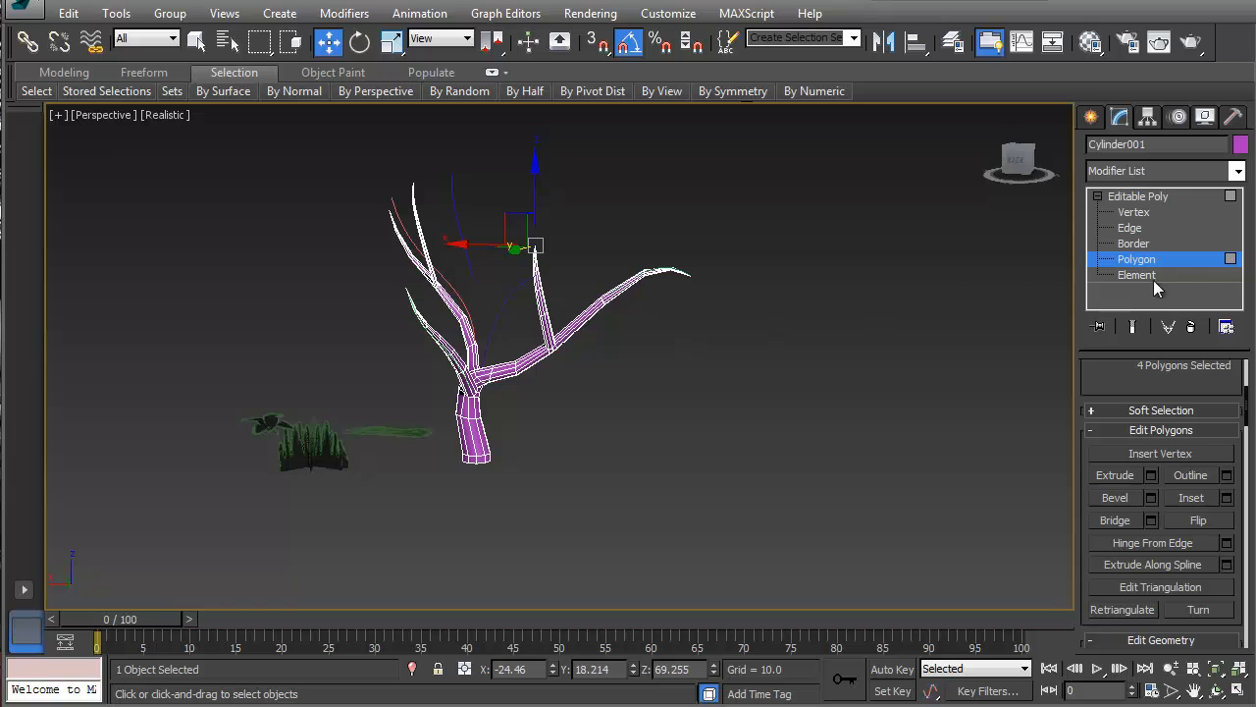
left_click(1125, 258)
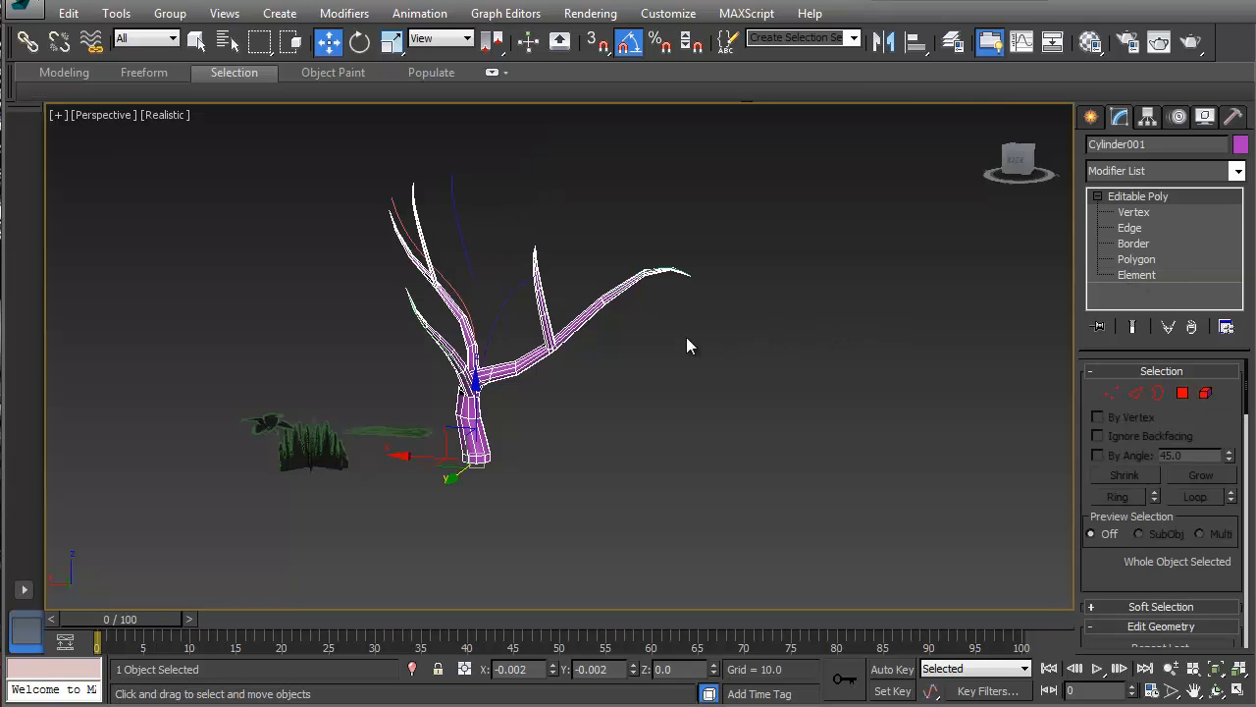
- Select the flat leaf plane beside the plant and move it along X to about -3.5, nearer the trunk base
middle_click_drag(686, 336, 701, 462, "alt")
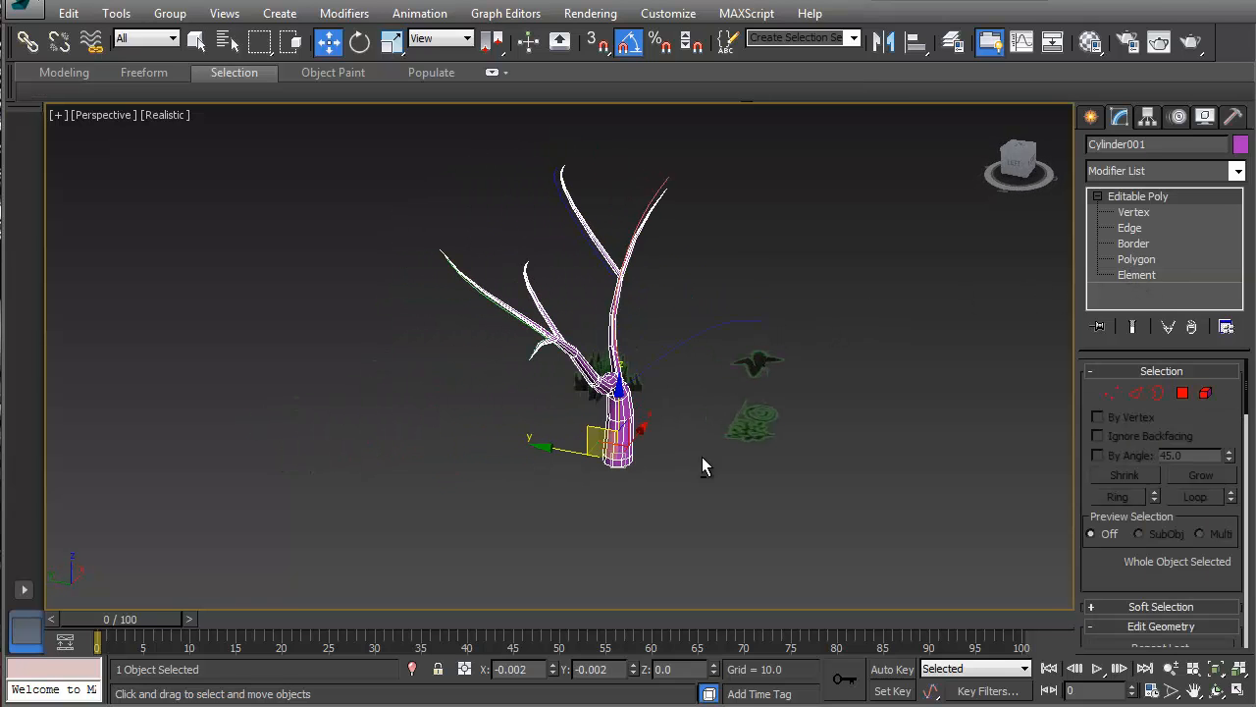
left_click(746, 432)
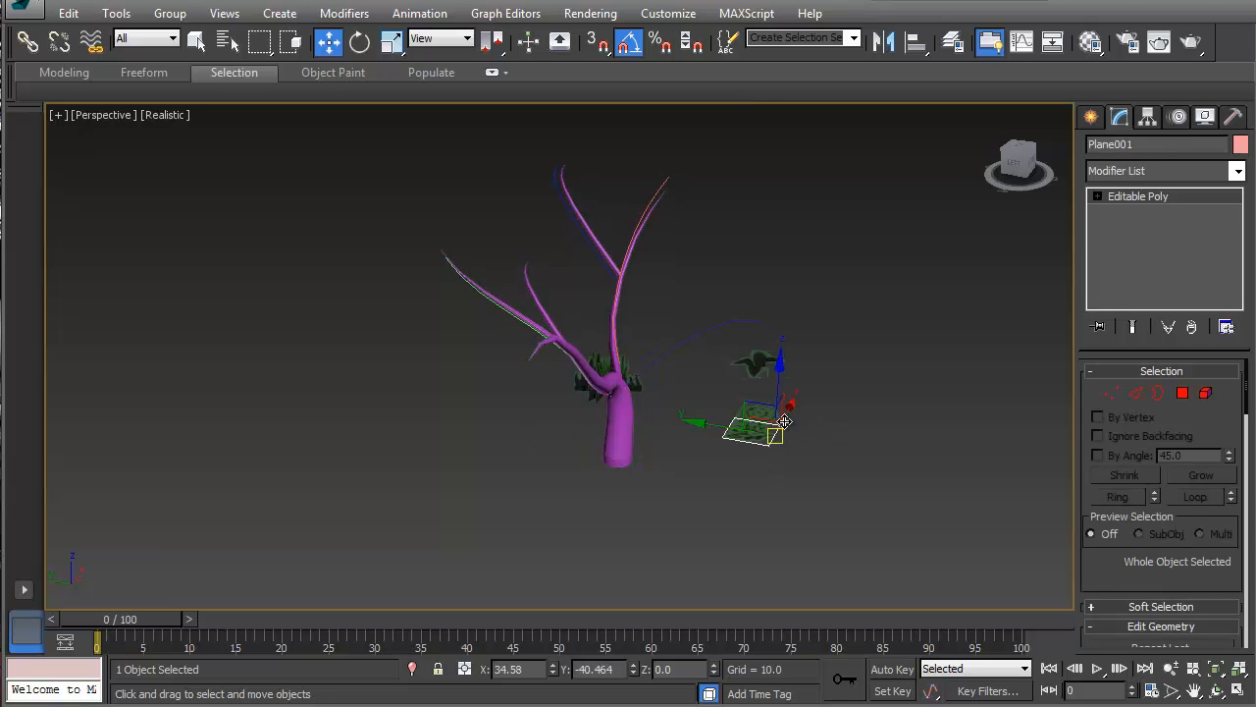
left_click_drag(784, 421, 752, 481)
- Turn off angle snapping and enable 3D snapping with only Face as the snap target
key("e")
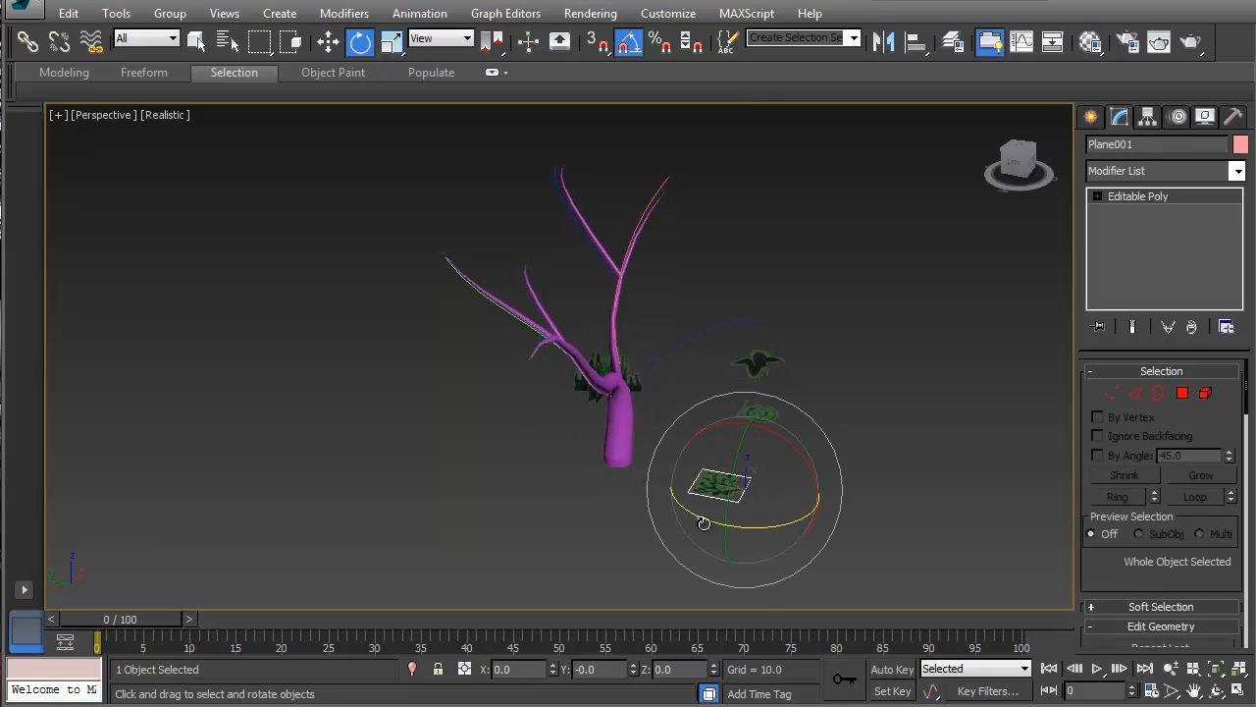
left_click(628, 43)
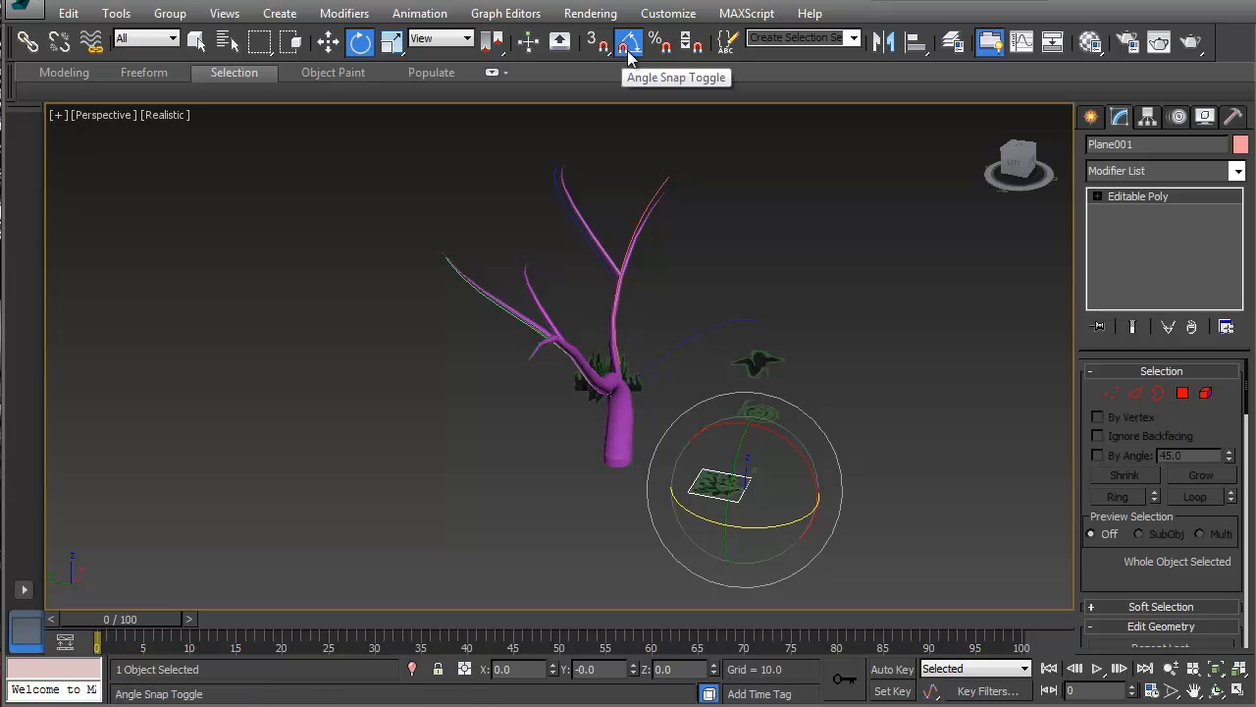
left_click(601, 45)
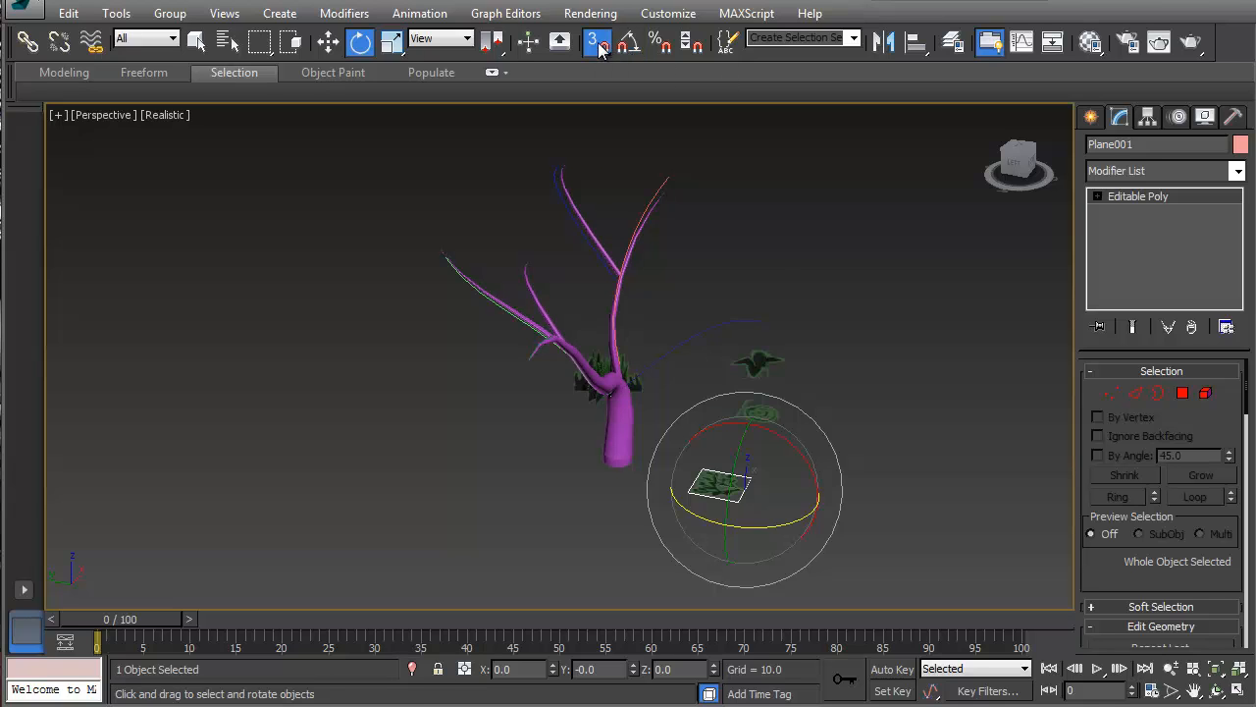
right_click(601, 45)
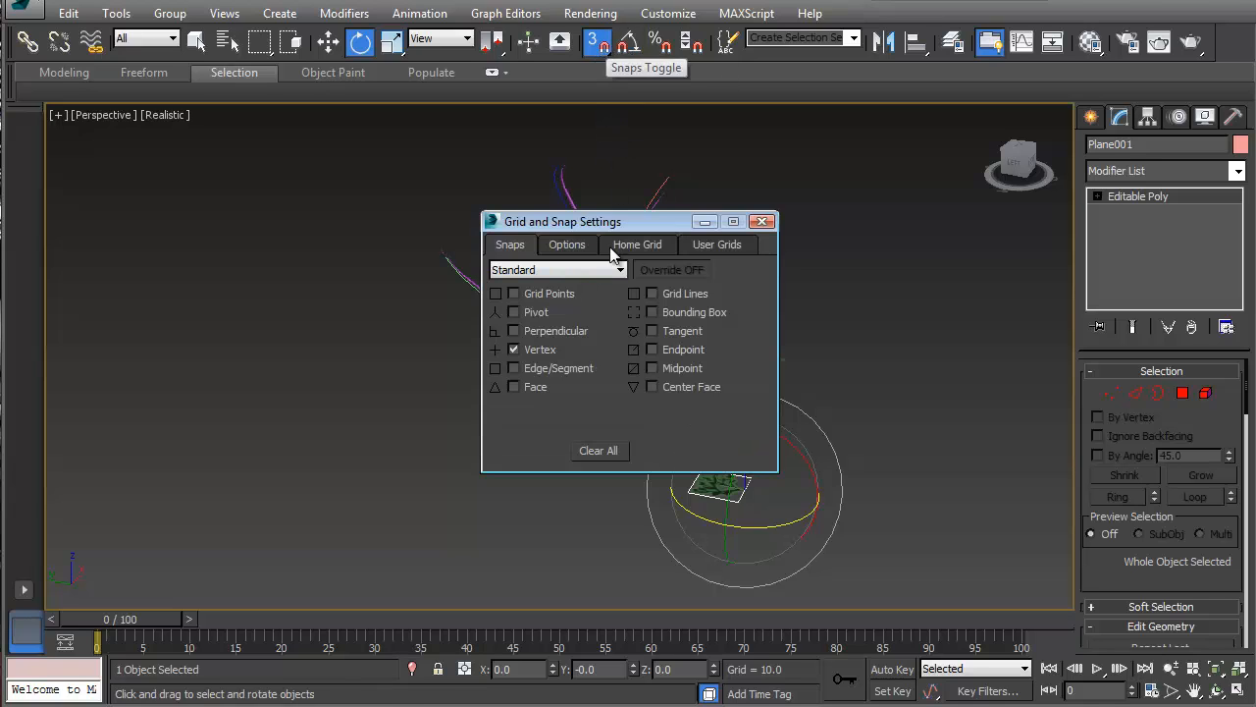
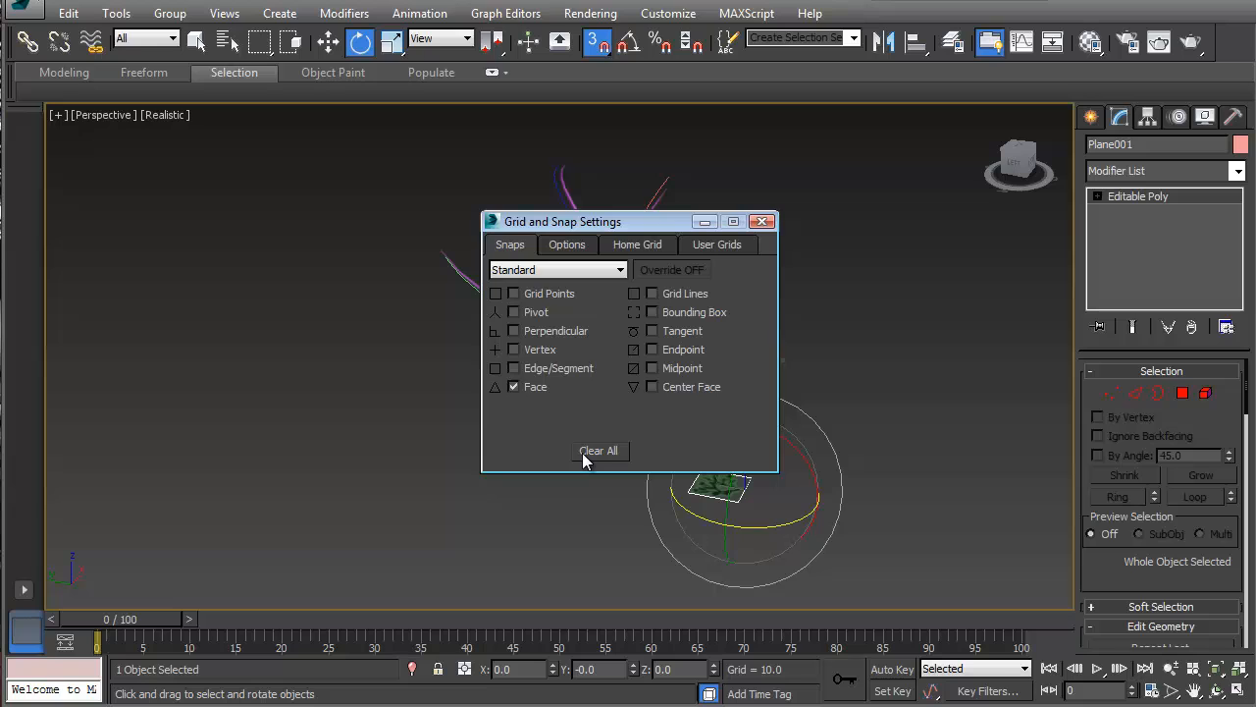
left_click(760, 222)
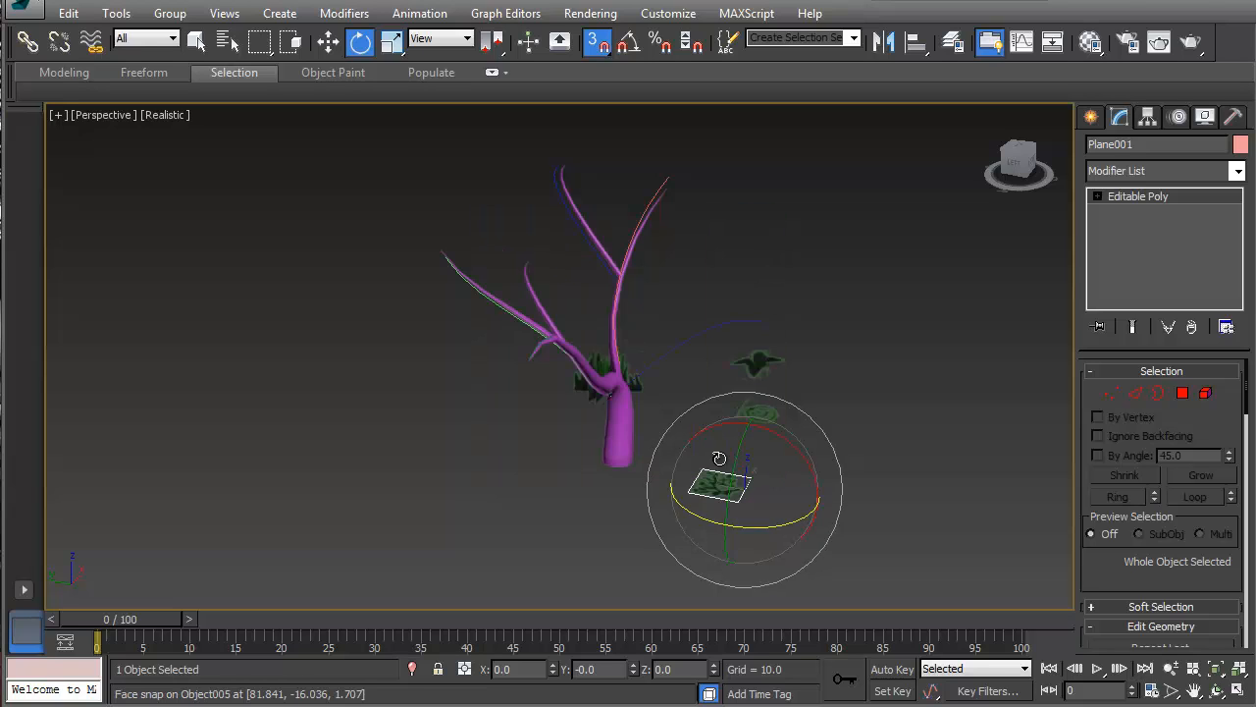
- Add Vertex to the snap targets alongside Face and snap the leaf plane onto the tip of the upper branch
key("w")
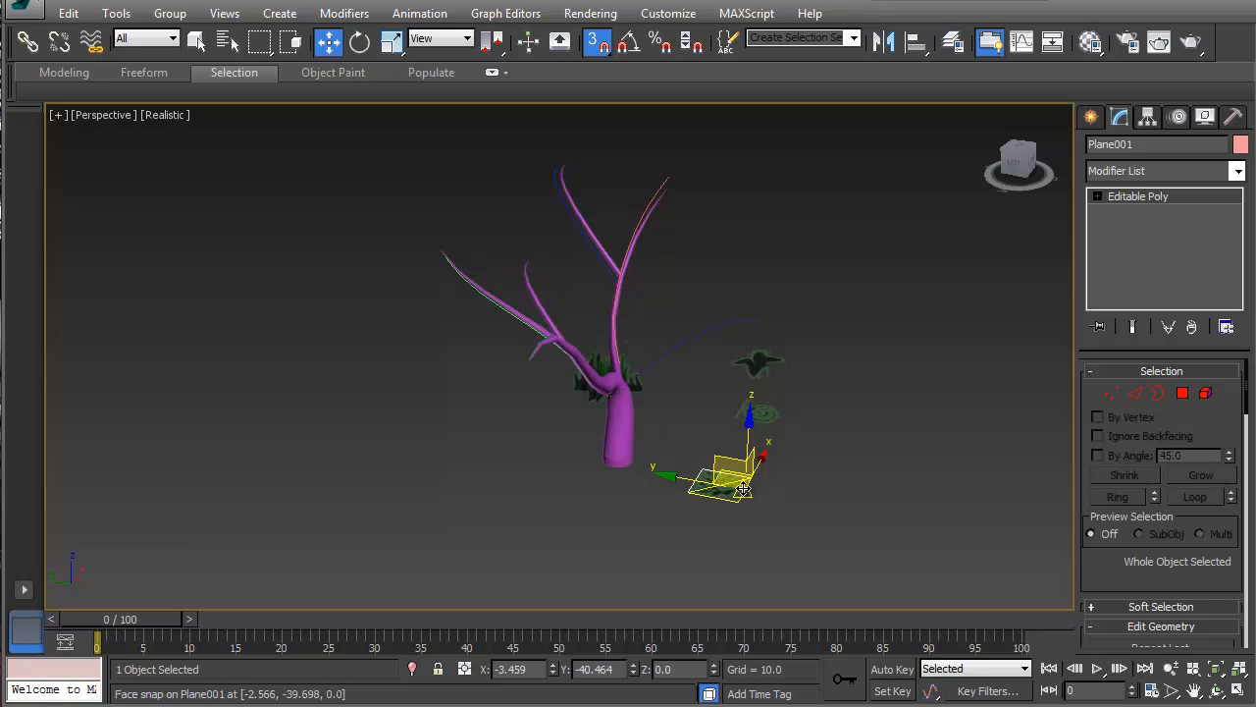
left_click_drag(743, 488, 720, 452)
right_click(603, 51)
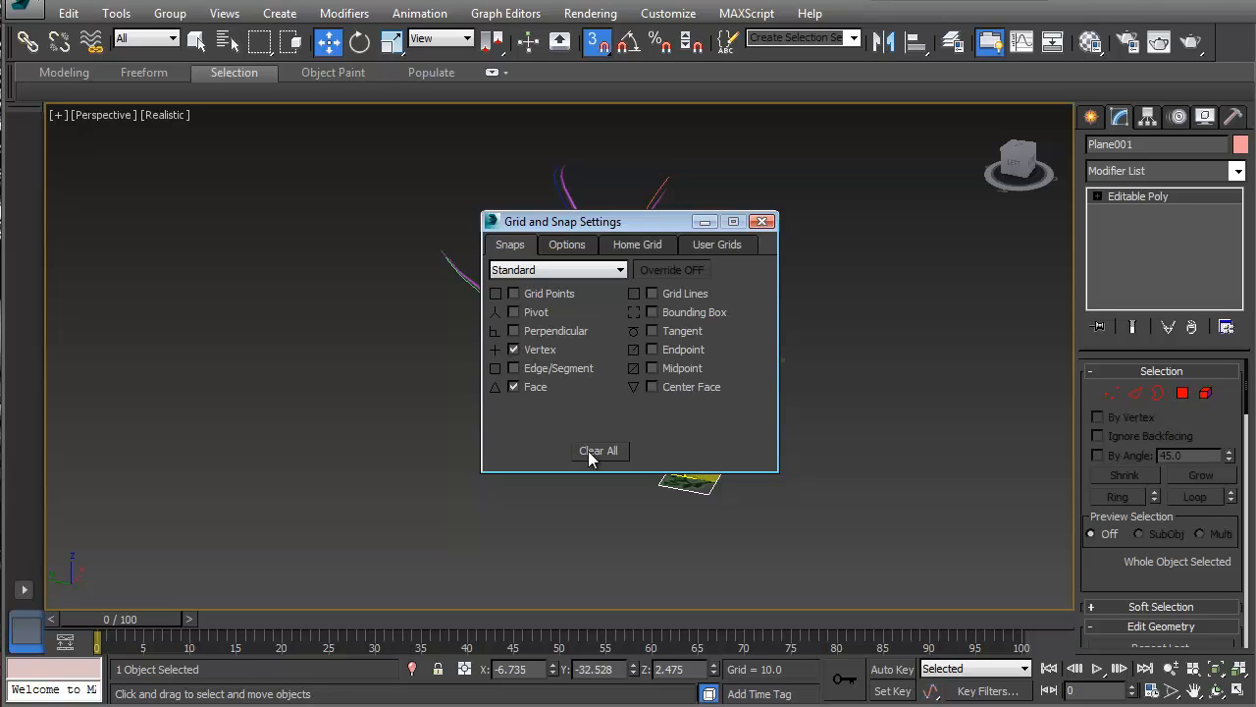
left_click(762, 222)
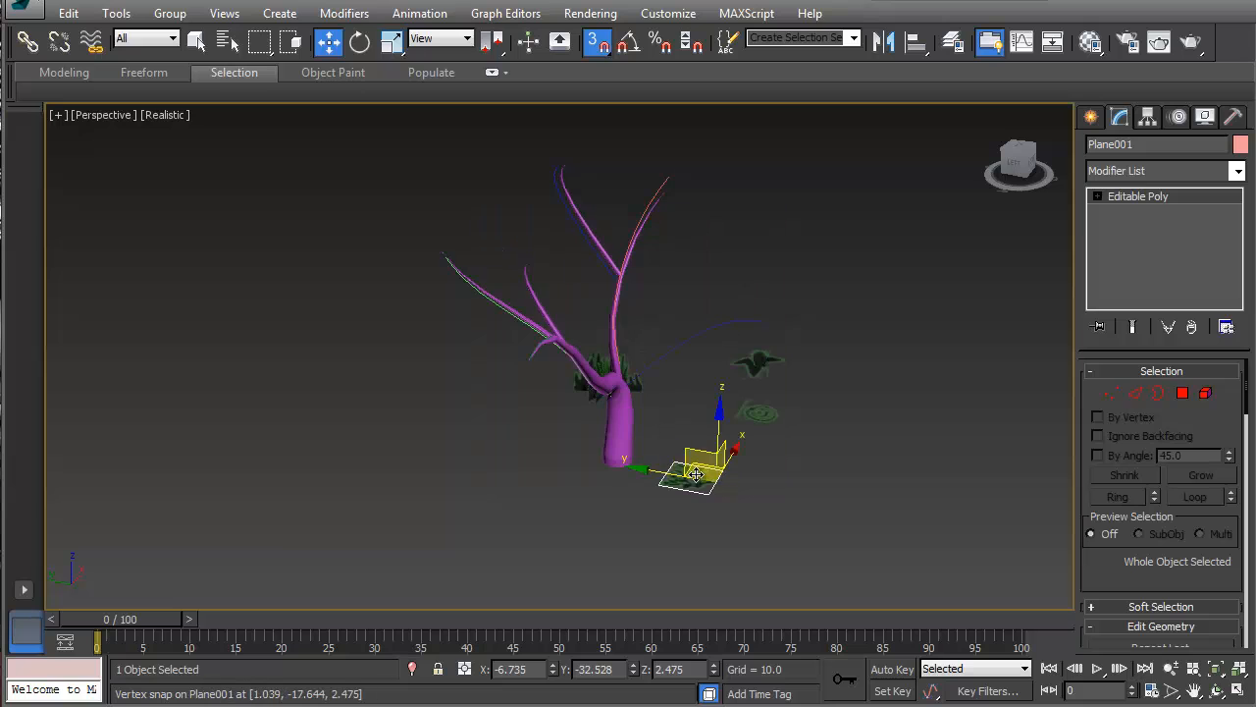
left_click_drag(718, 484, 563, 194)
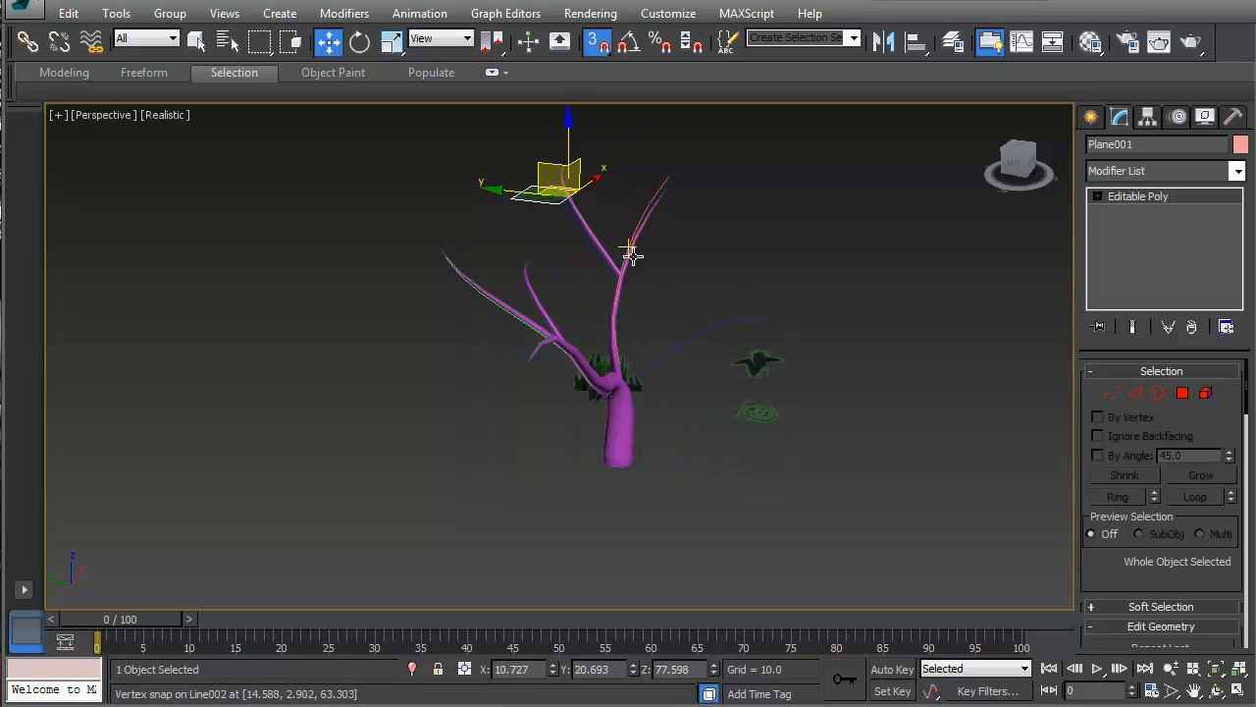
- Make three single rotated copies of the leaf plane around the upper branch tip, each turned to a different angle
middle_click_drag(566, 226, 577, 414)
scroll(577, 410, "up", 4)
middle_click_drag(600, 484, 569, 440)
key("e")
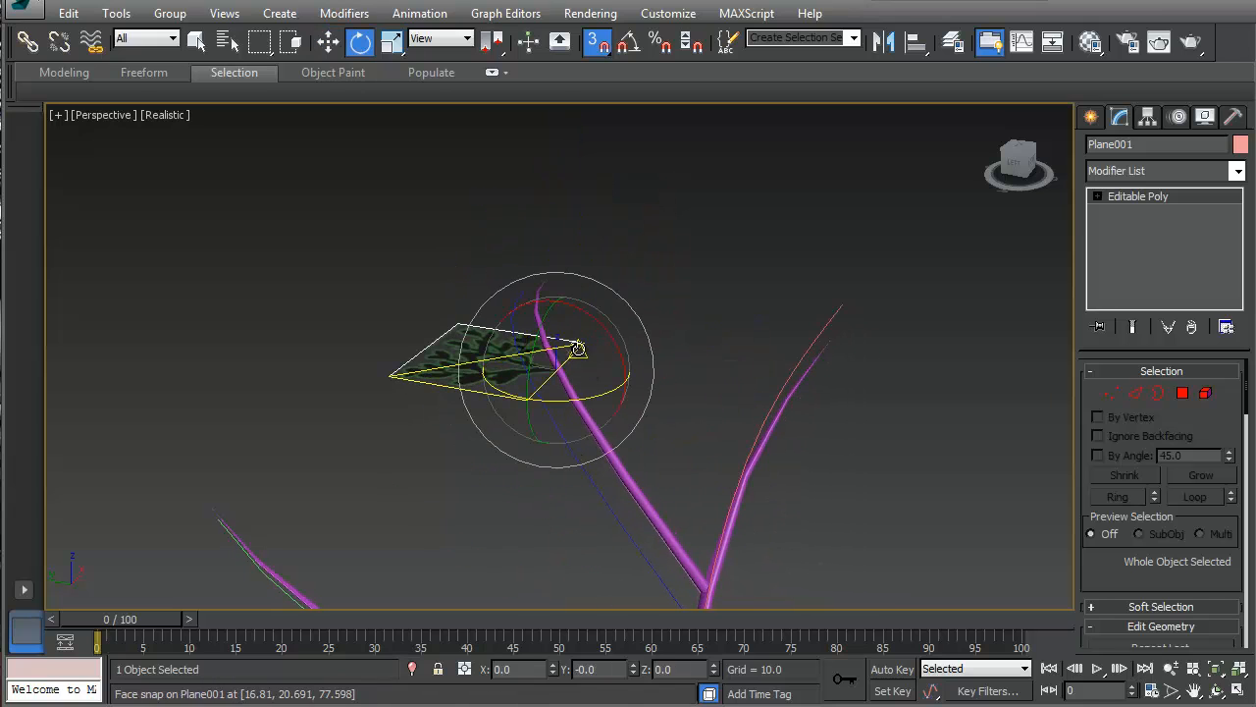
mouse_move(578, 349)
left_mouse_down("shift")
mouse_move(625, 360)
mouse_move(639, 331)
mouse_move(640, 361)
left_mouse_up("shift")
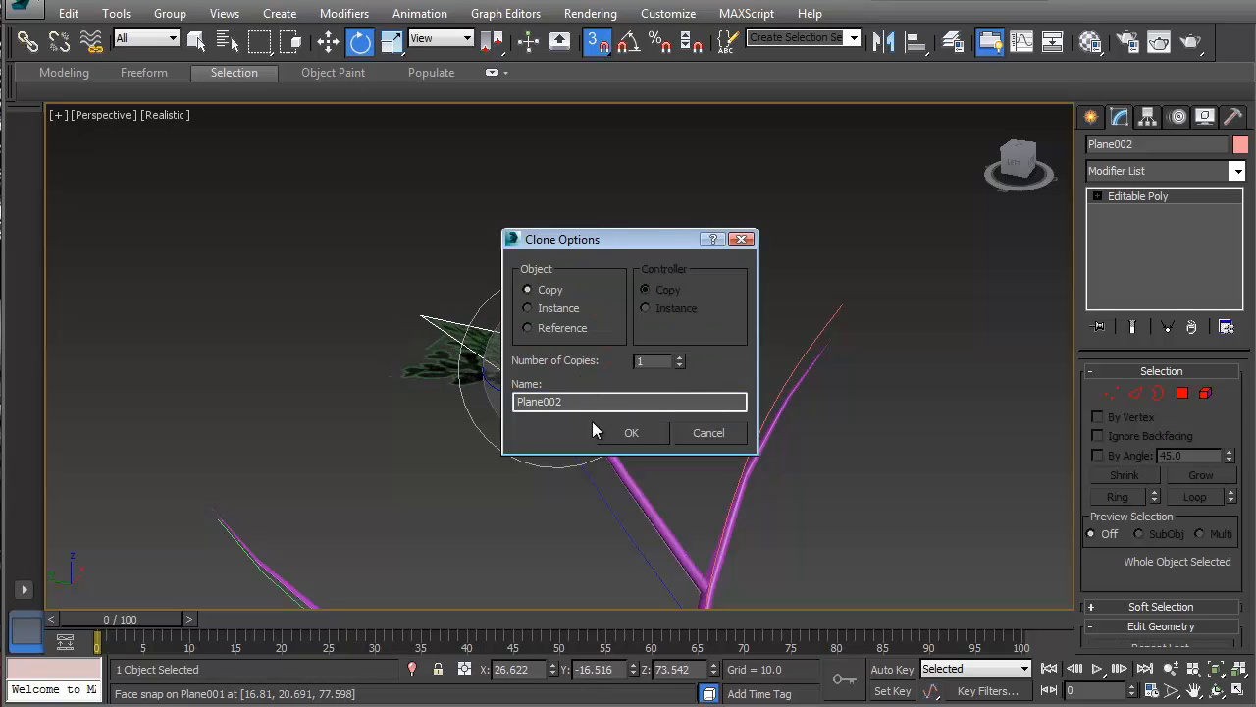
left_click(622, 435)
mouse_move(552, 331)
left_mouse_down("shift")
mouse_move(651, 261)
mouse_move(690, 183)
mouse_move(692, 197)
left_mouse_up("shift")
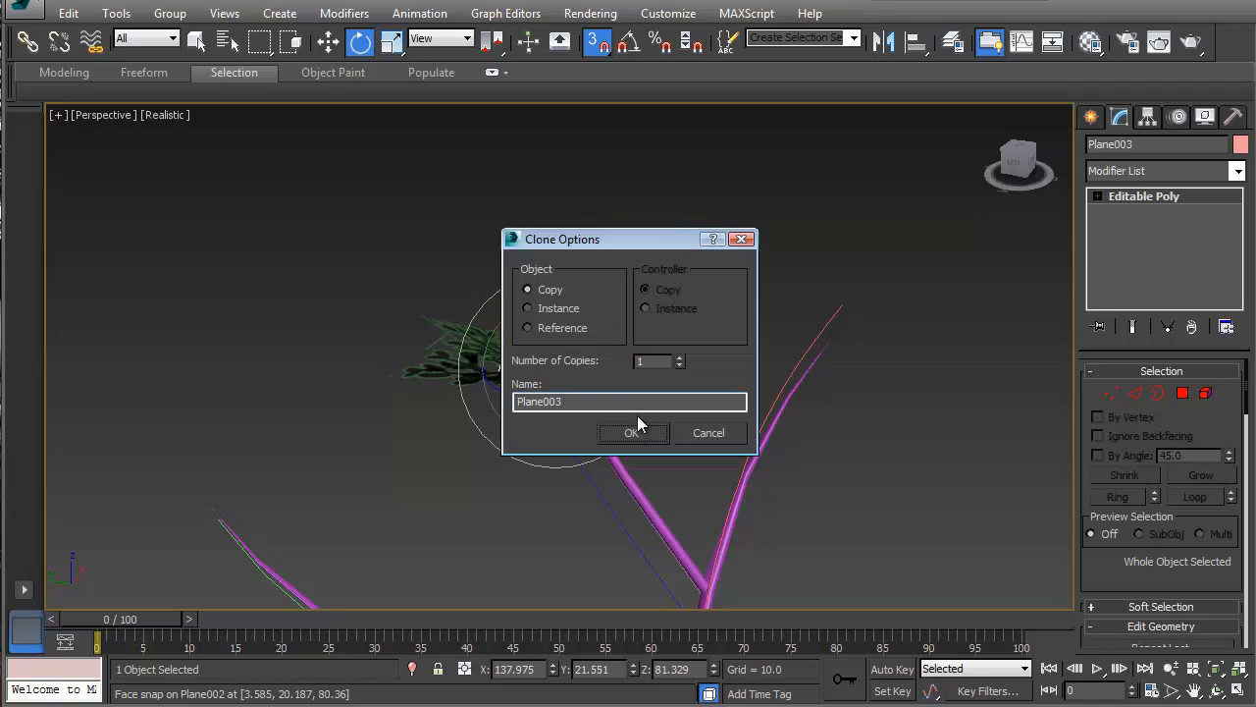
left_click(633, 434)
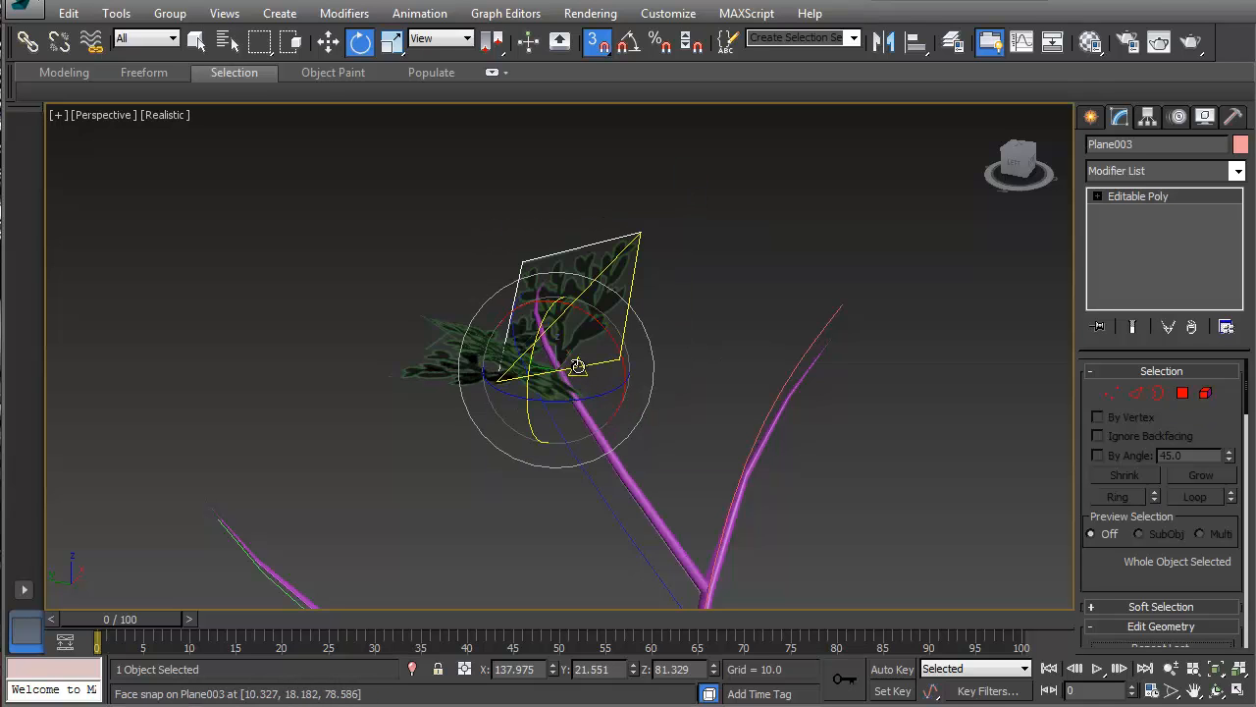
left_click_drag(577, 391, 535, 290, "shift")
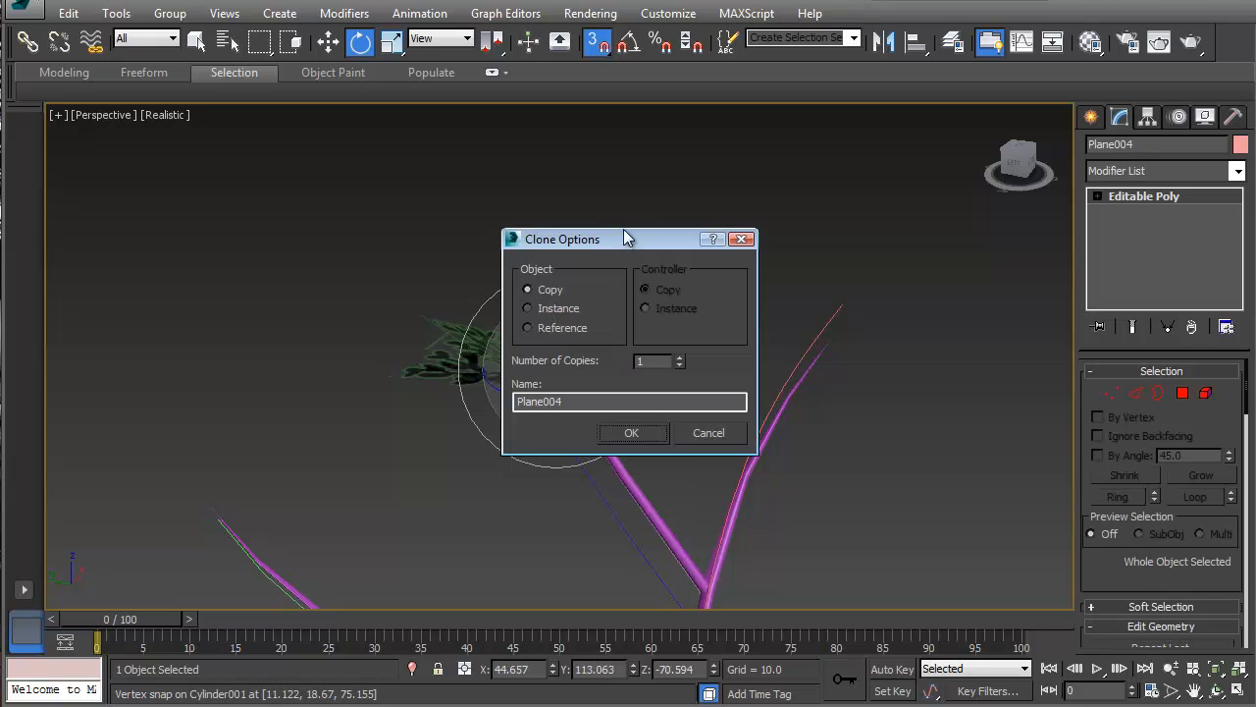
left_click(620, 433)
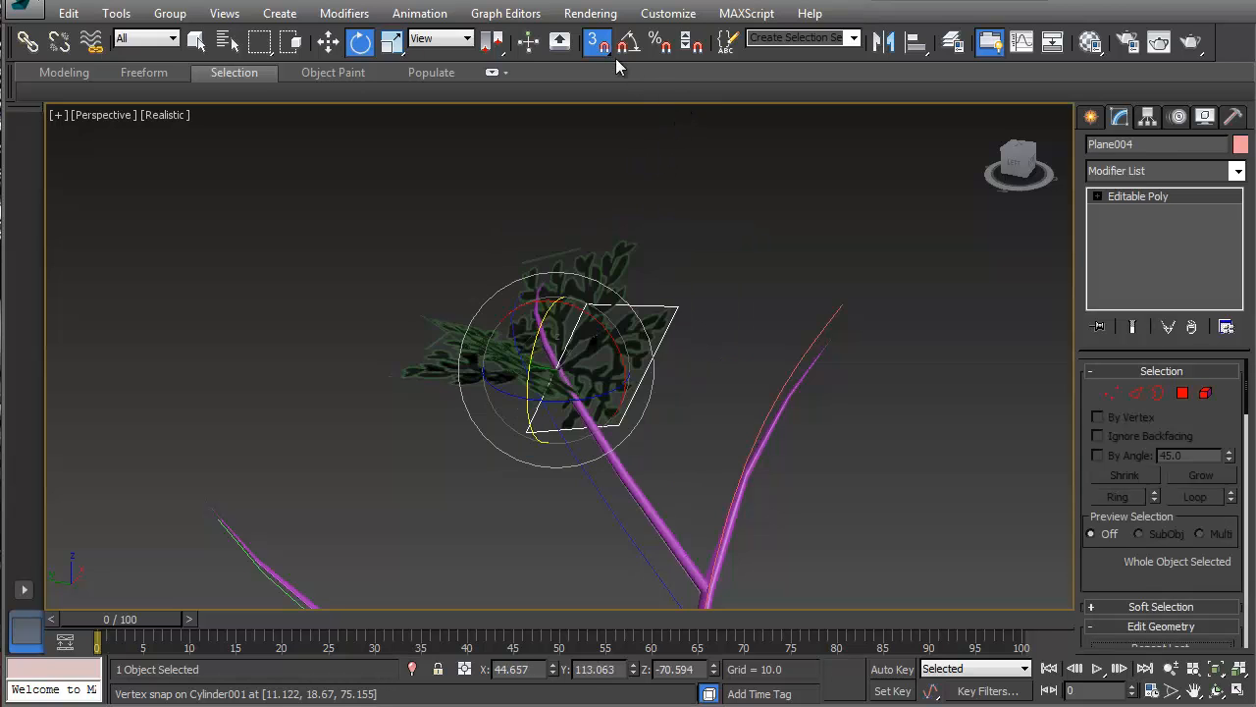
- Turn off 3D snapping and add three more single rotated copies of the leaf plane to fill out the branch-tip cluster
mouse_move(560, 376)
left_mouse_down("shift")
mouse_move(639, 416)
mouse_move(639, 437)
mouse_move(606, 480)
mouse_move(631, 505)
mouse_move(580, 541)
mouse_move(494, 524)
mouse_move(376, 464)
mouse_move(382, 448)
left_mouse_up("shift")
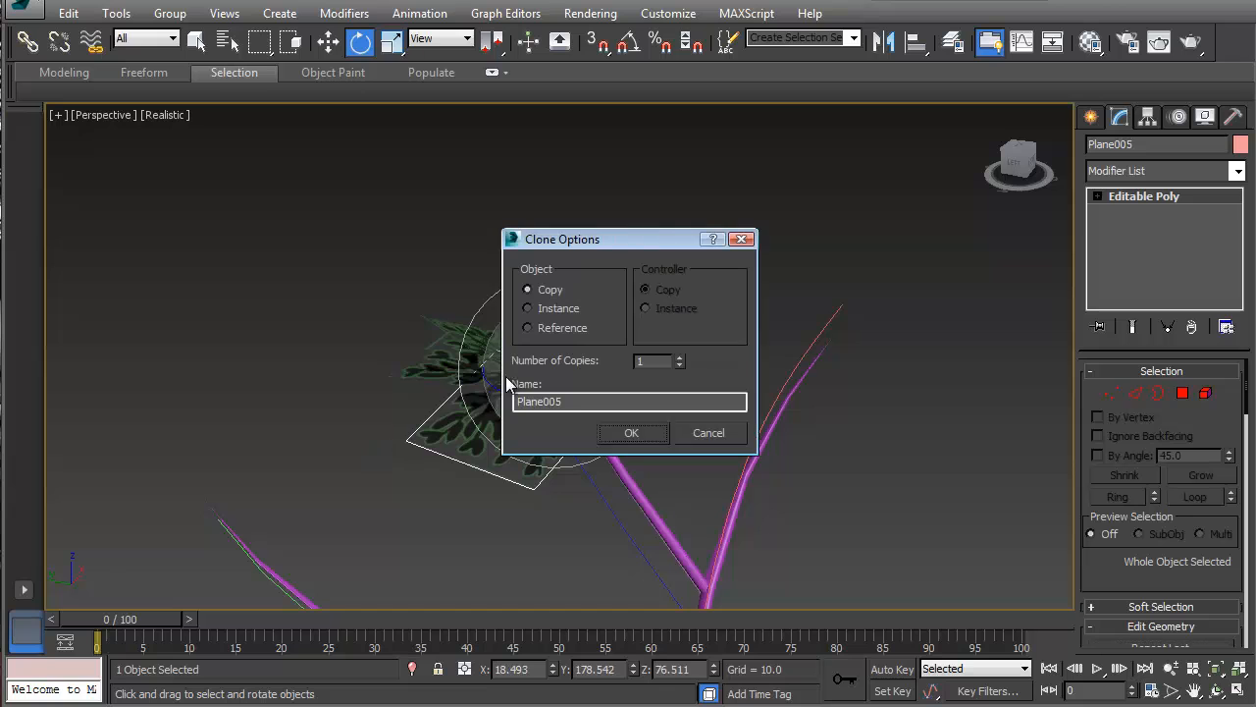
left_click(629, 438)
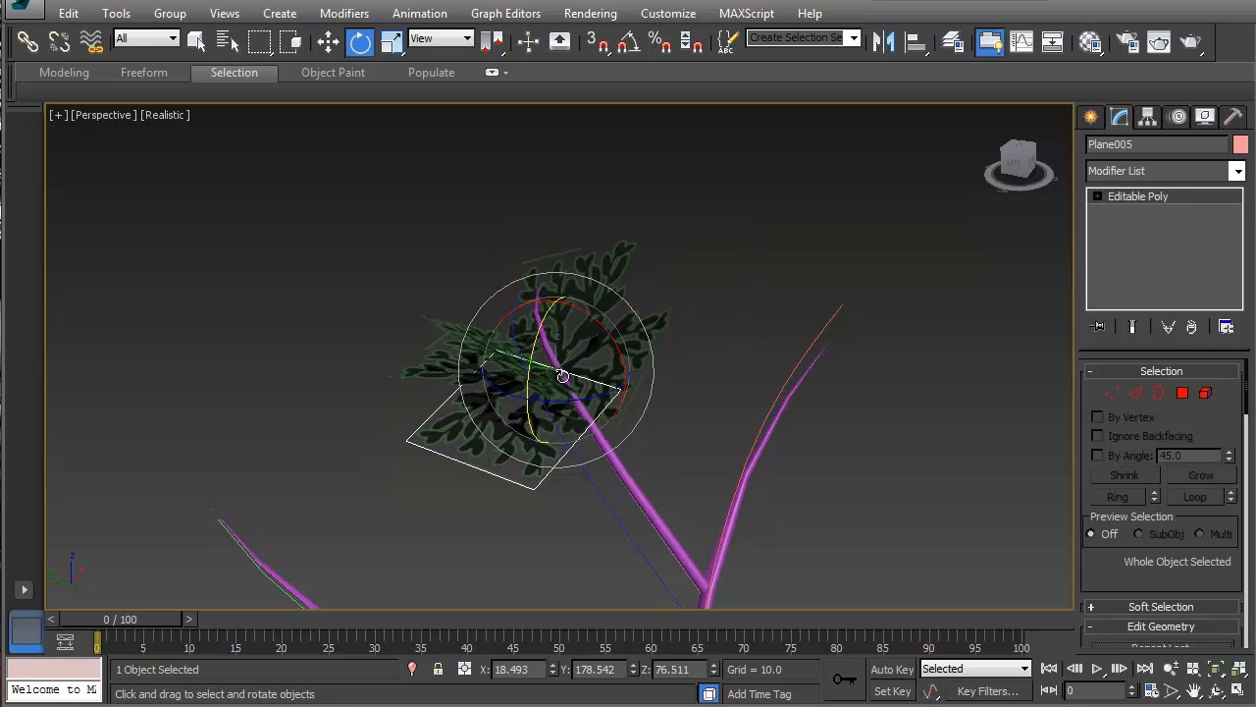
left_click_drag(563, 376, 498, 294, "shift")
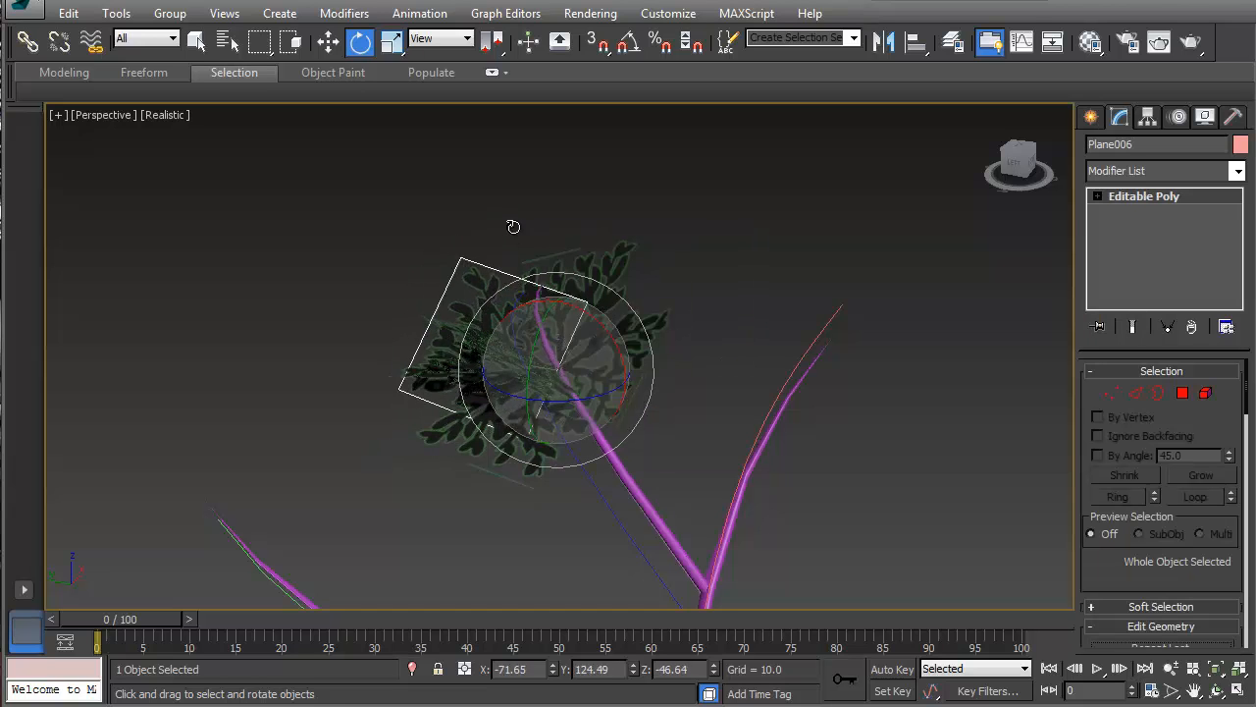
left_click_drag(519, 218, 520, 218, "shift")
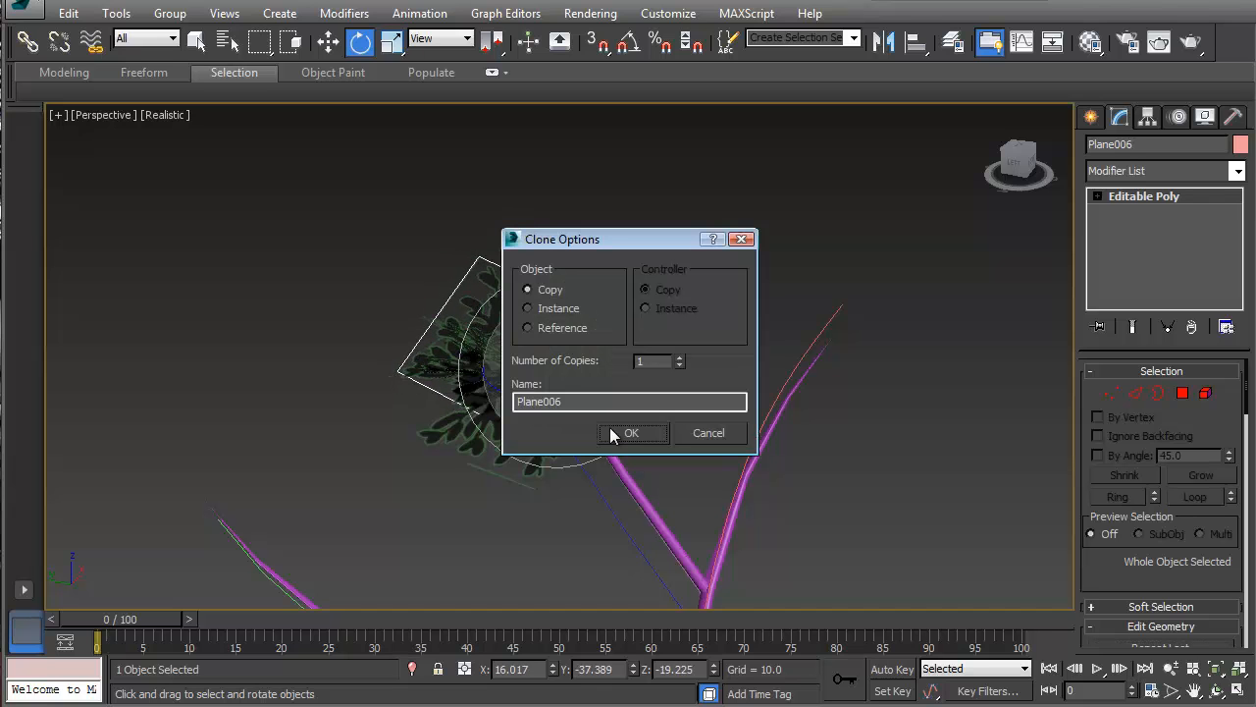
left_click(619, 433)
middle_click_drag(555, 420, 666, 422, "alt")
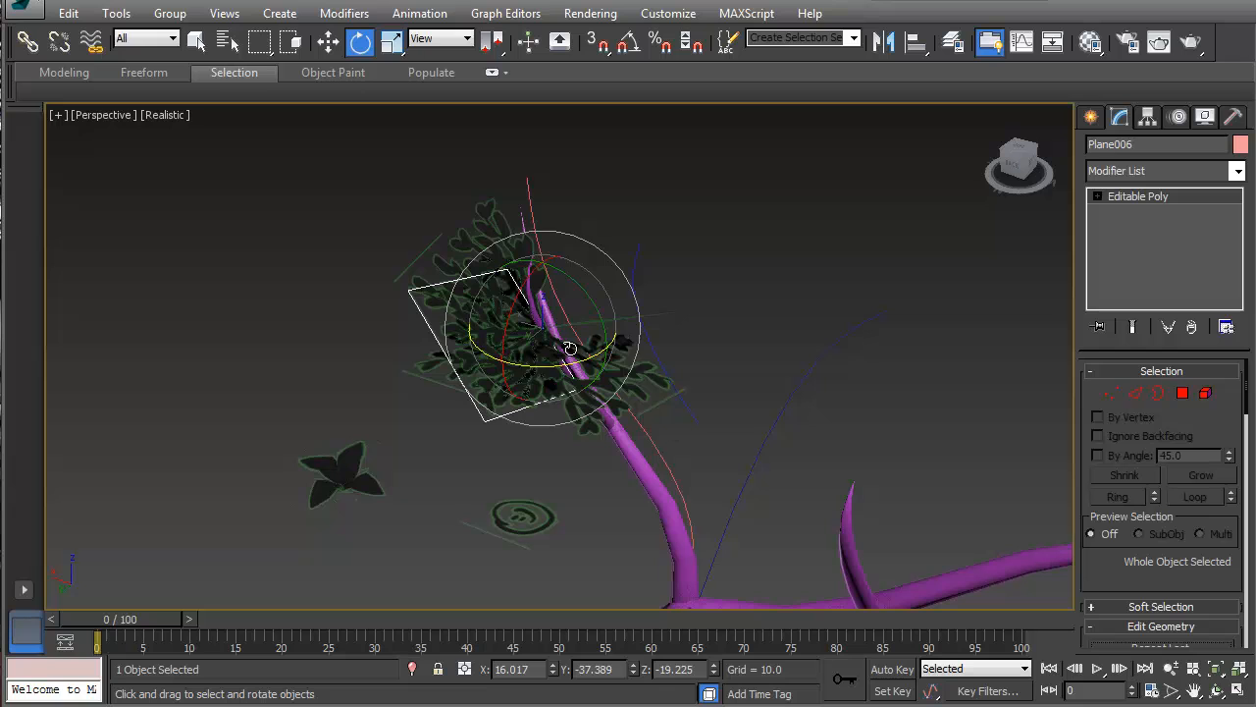
left_click_drag(543, 320, 599, 275, "shift")
left_click(626, 432)
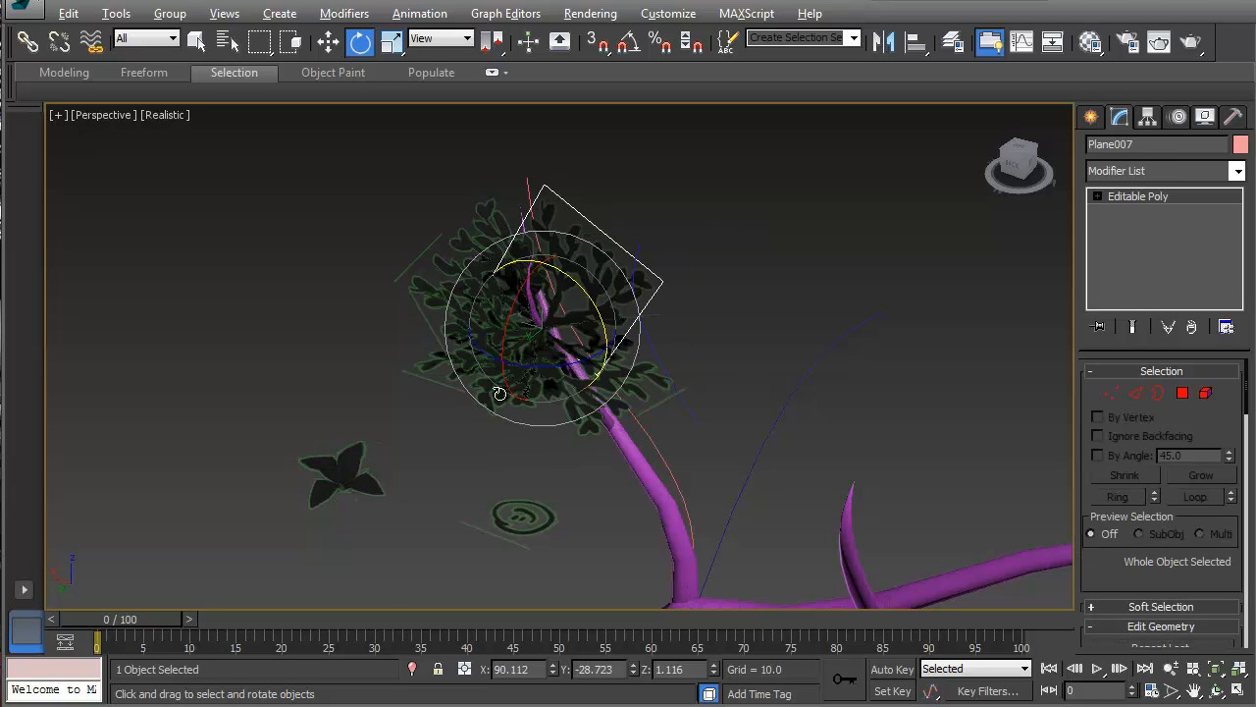
- Copy the last leaf plane away from the cluster along the Y axis to about 75.5 as a single separate copy
mouse_move(627, 433)
middle_mouse_down("alt")
mouse_move(661, 292)
mouse_move(598, 300)
mouse_move(561, 373)
mouse_move(398, 397)
mouse_move(320, 376)
mouse_move(395, 390)
mouse_move(337, 348)
mouse_move(371, 335)
middle_mouse_up("alt")
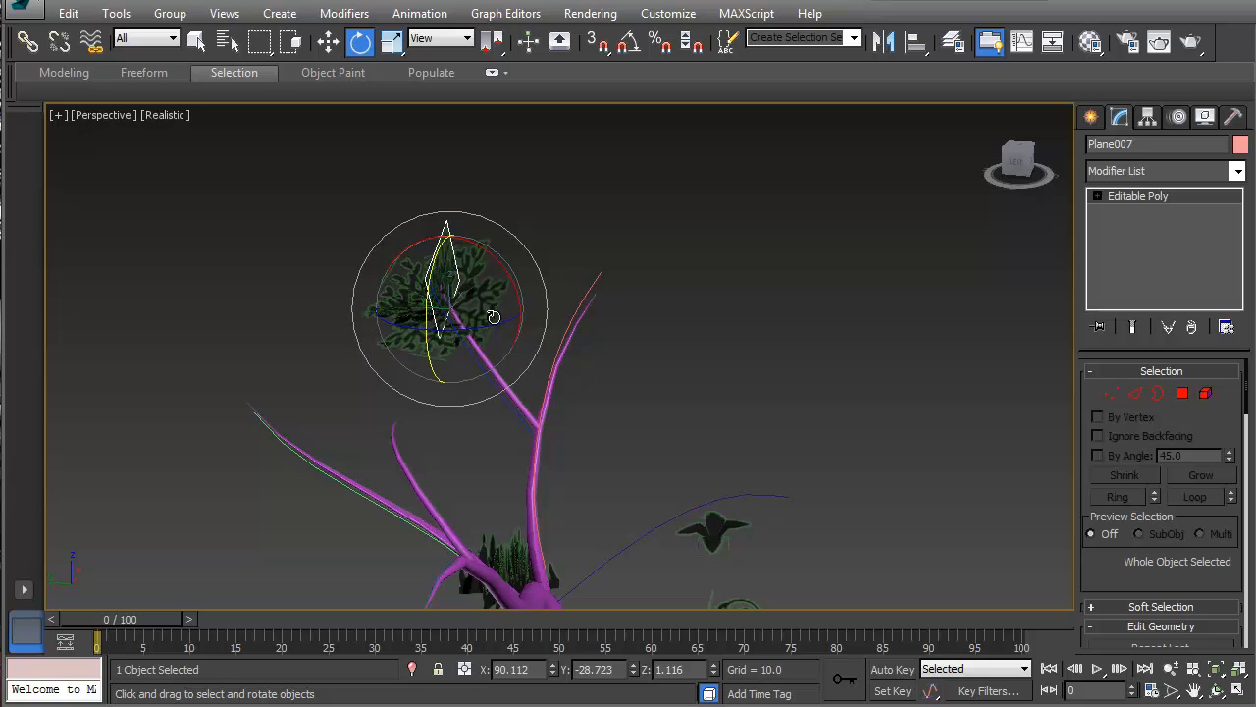
key("w")
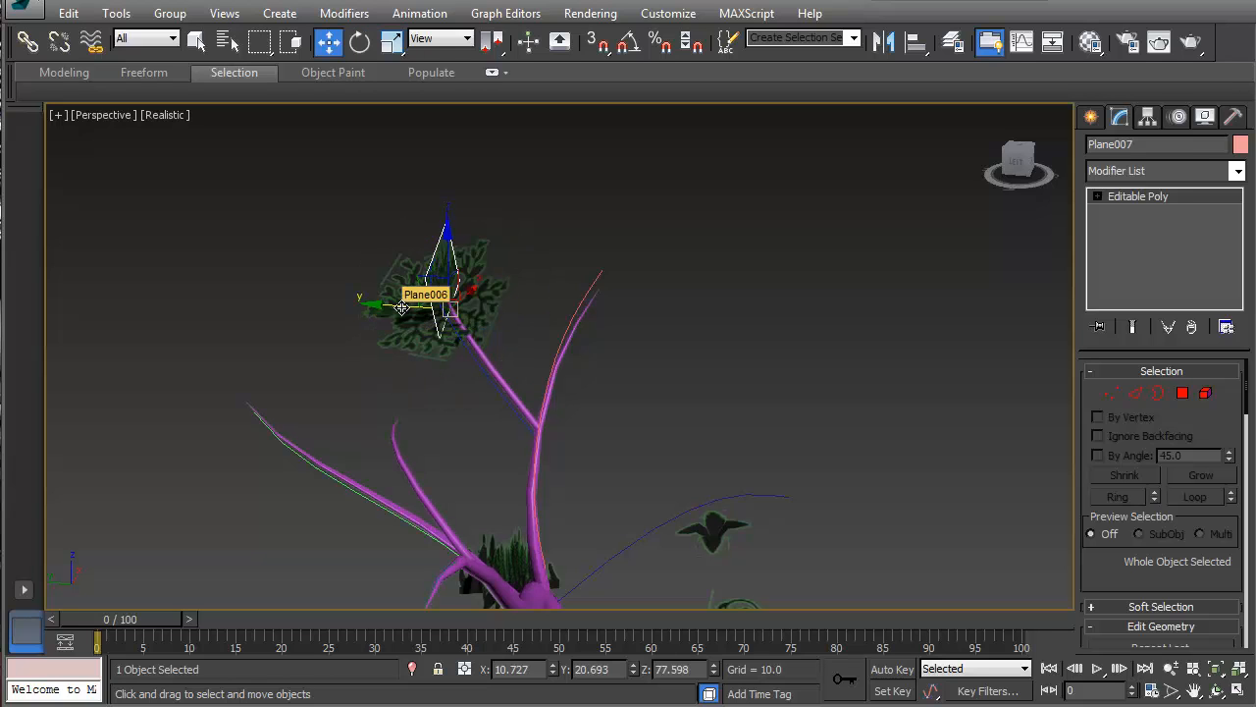
left_click_drag(401, 308, 123, 290, "shift")
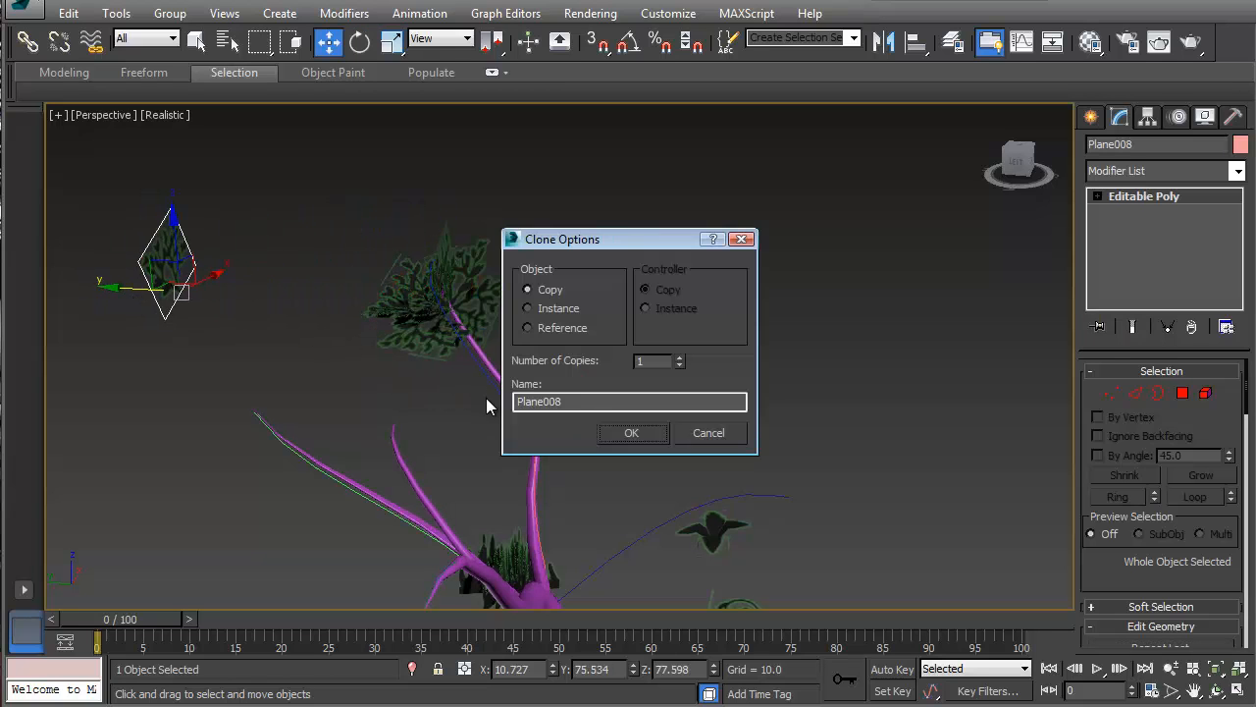
left_click(631, 434)
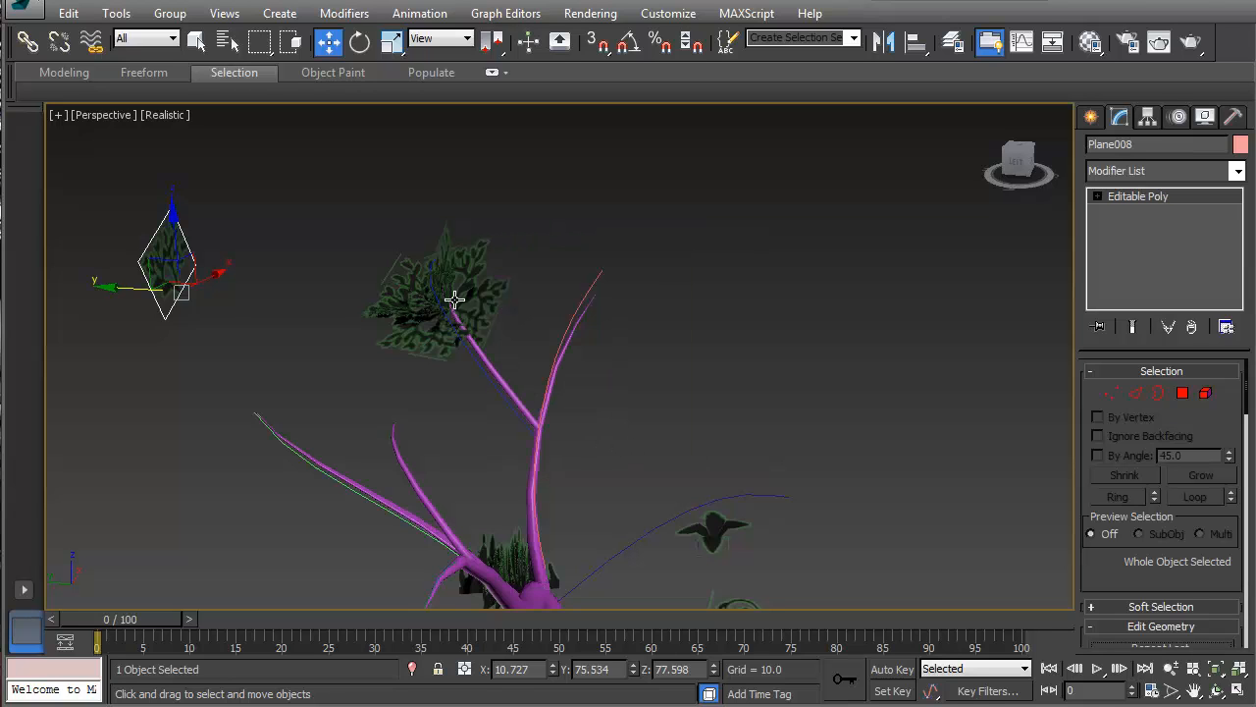
- Select one leaf plane at the branch tip and attach the surrounding leaf planes to it as a single cluster object
middle_click_drag(495, 323, 504, 334)
scroll(504, 339, "up", 5)
scroll(468, 327, "down", 3)
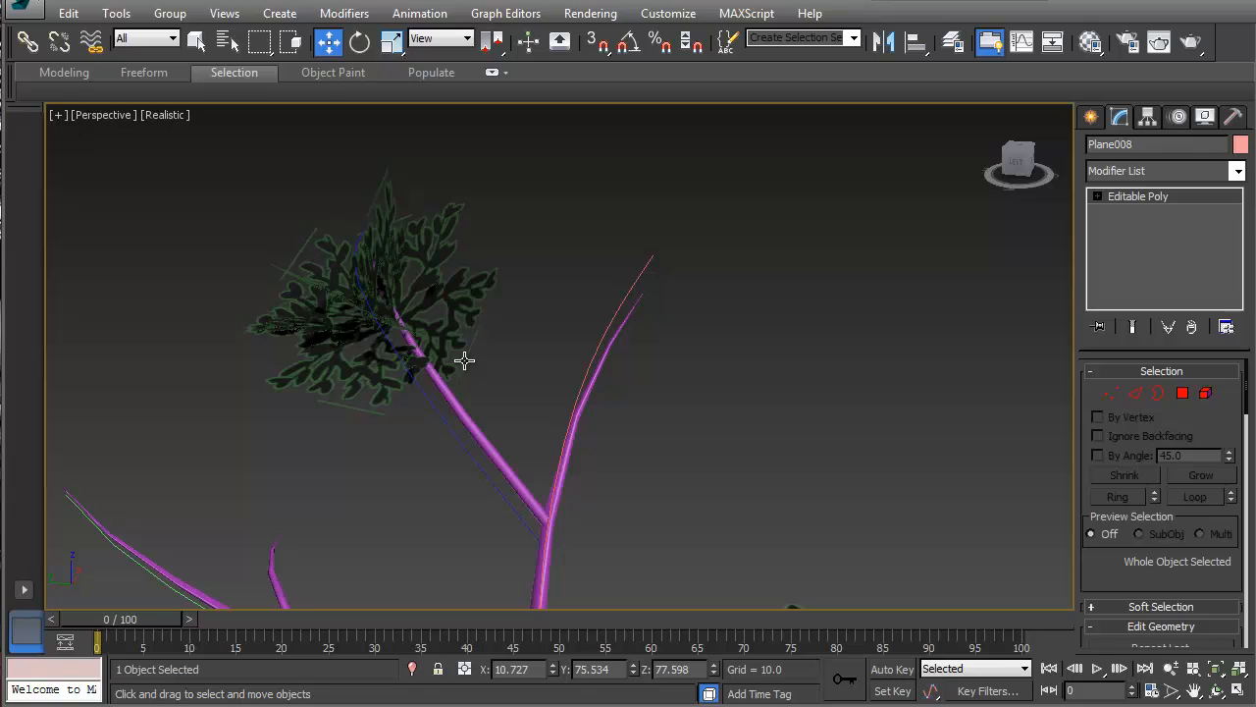
left_click(464, 349)
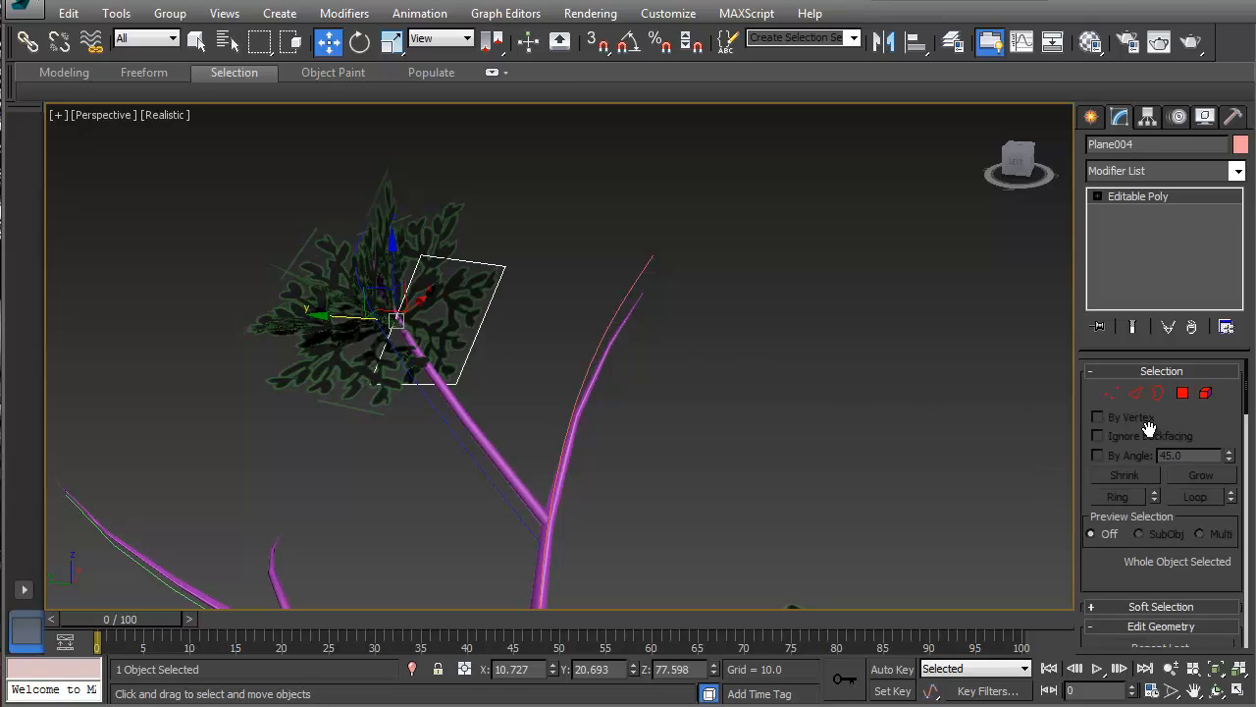
scroll(1104, 565, "down", 4)
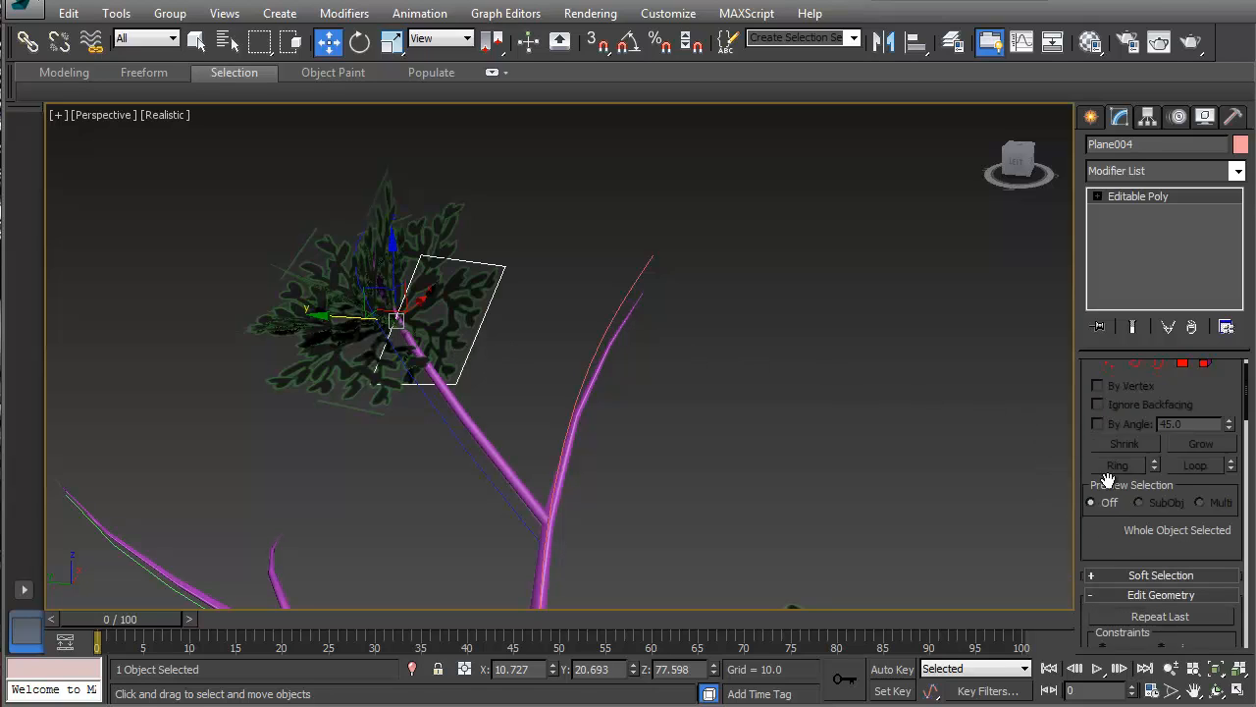
scroll(1116, 608, "down", 2)
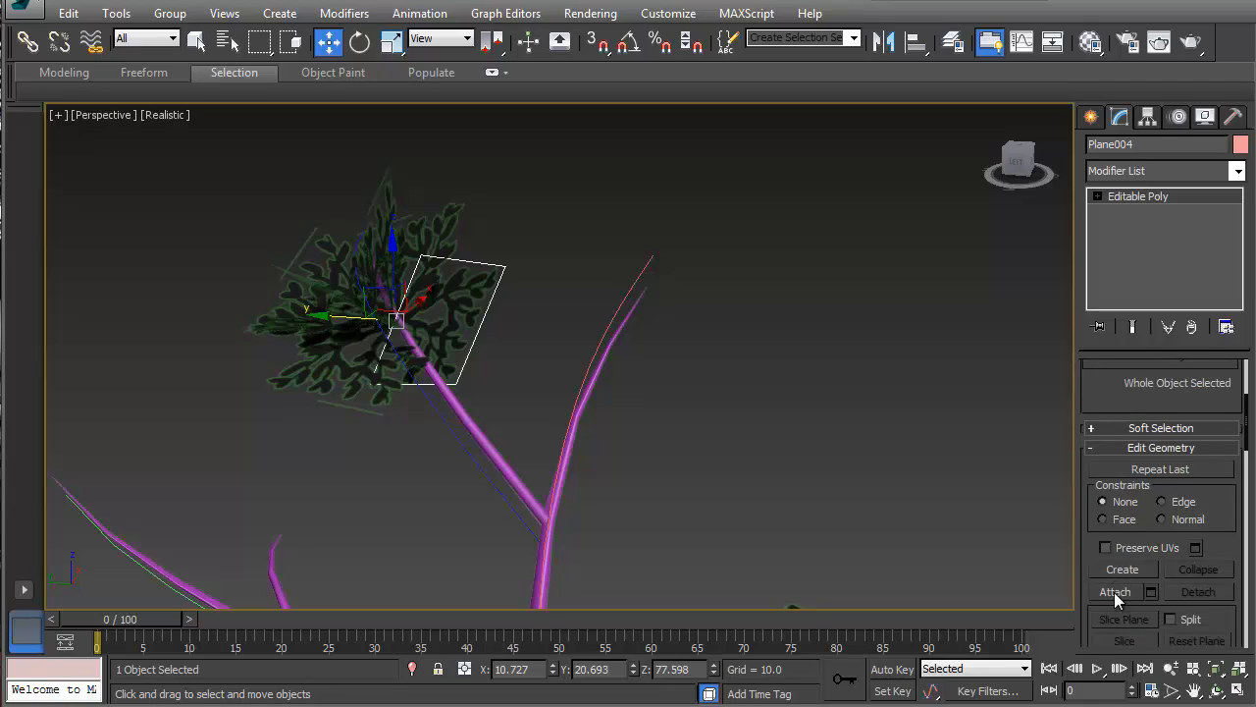
left_click(1114, 592)
left_click(429, 246)
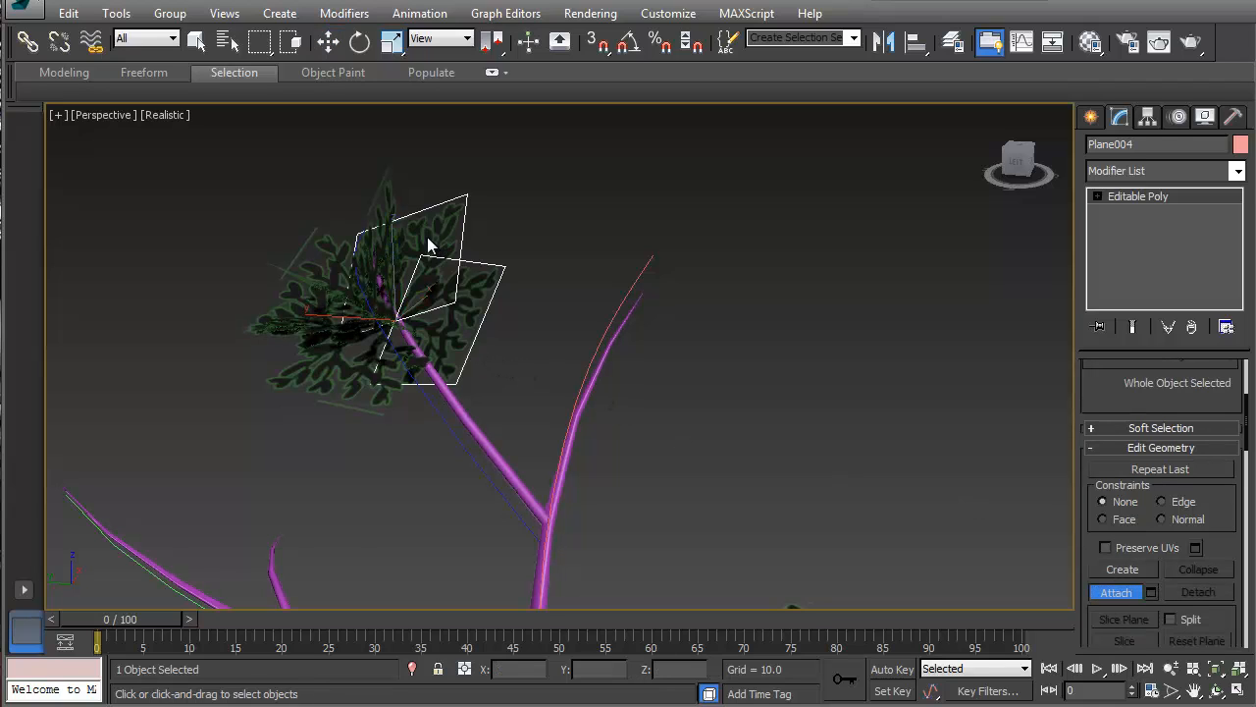
left_click(390, 220)
left_click(333, 246)
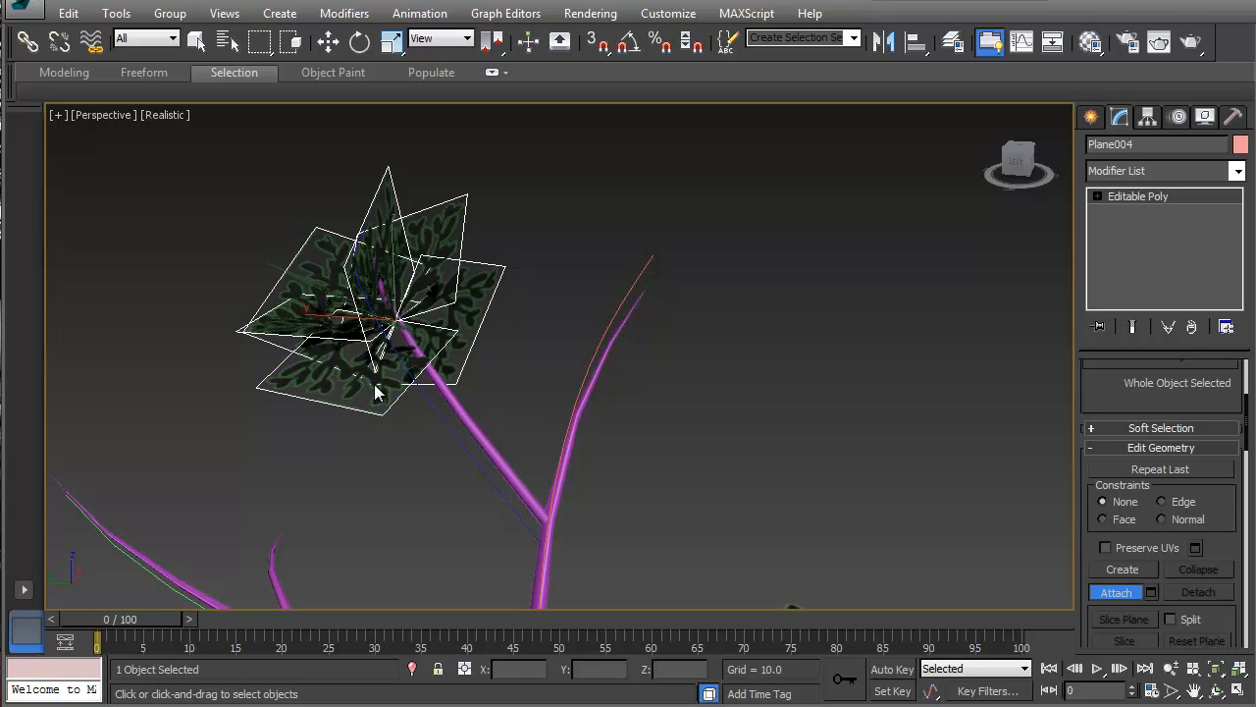
mouse_move(374, 391)
middle_mouse_down("alt")
mouse_move(443, 300)
mouse_move(376, 397)
middle_mouse_up("alt")
left_click(1109, 592)
key("w")
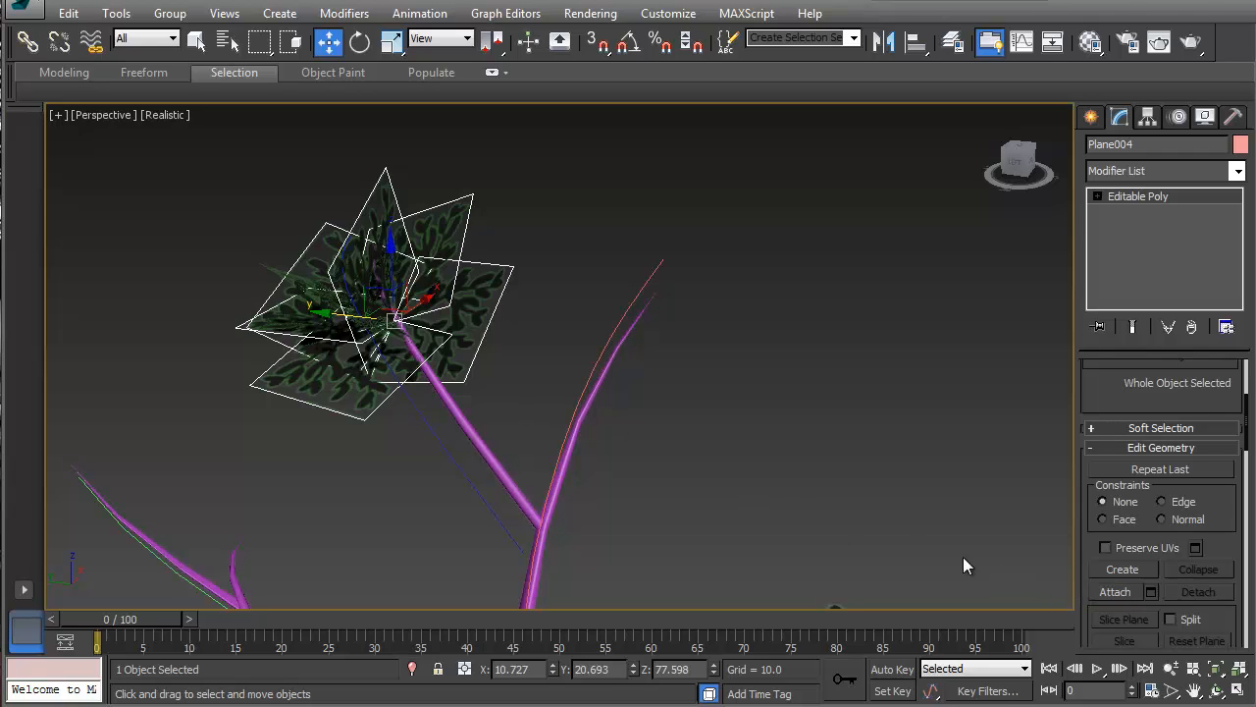
- Enable 3D snapping, snap a copy of the leaf cluster onto the neighbouring upper branch's tip, and rotate it to a different angle
right_click(413, 304)
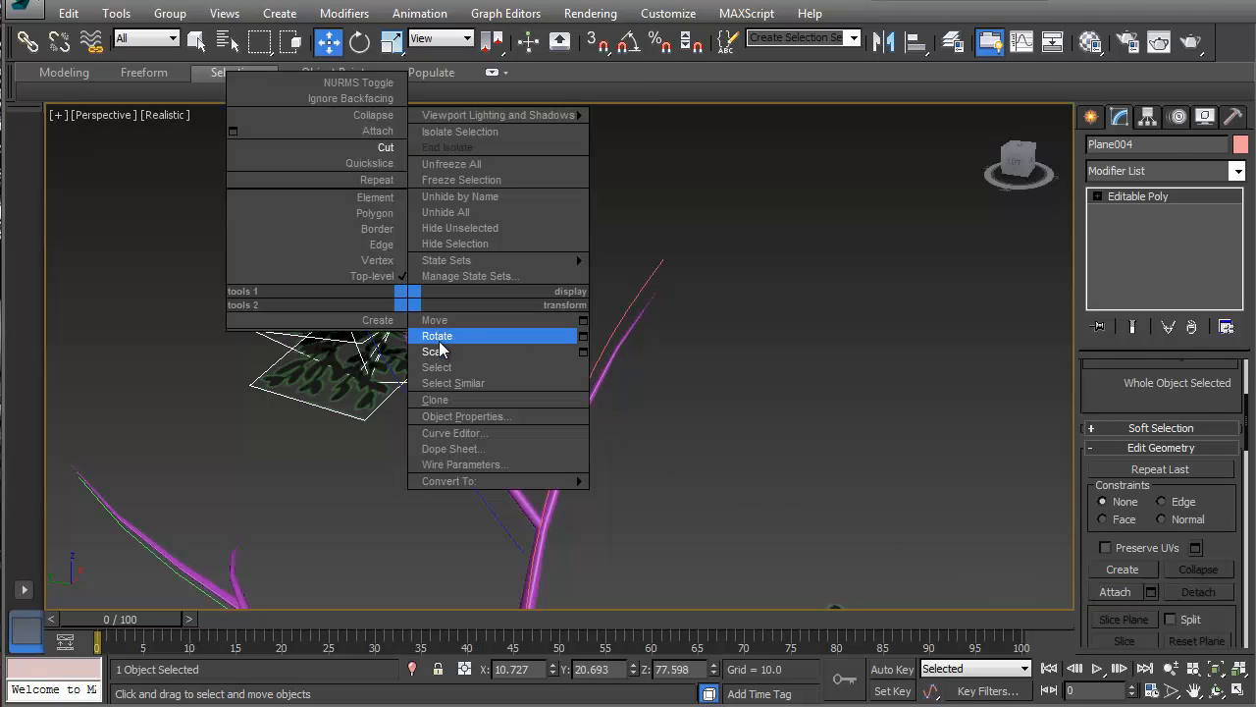
left_click(597, 42)
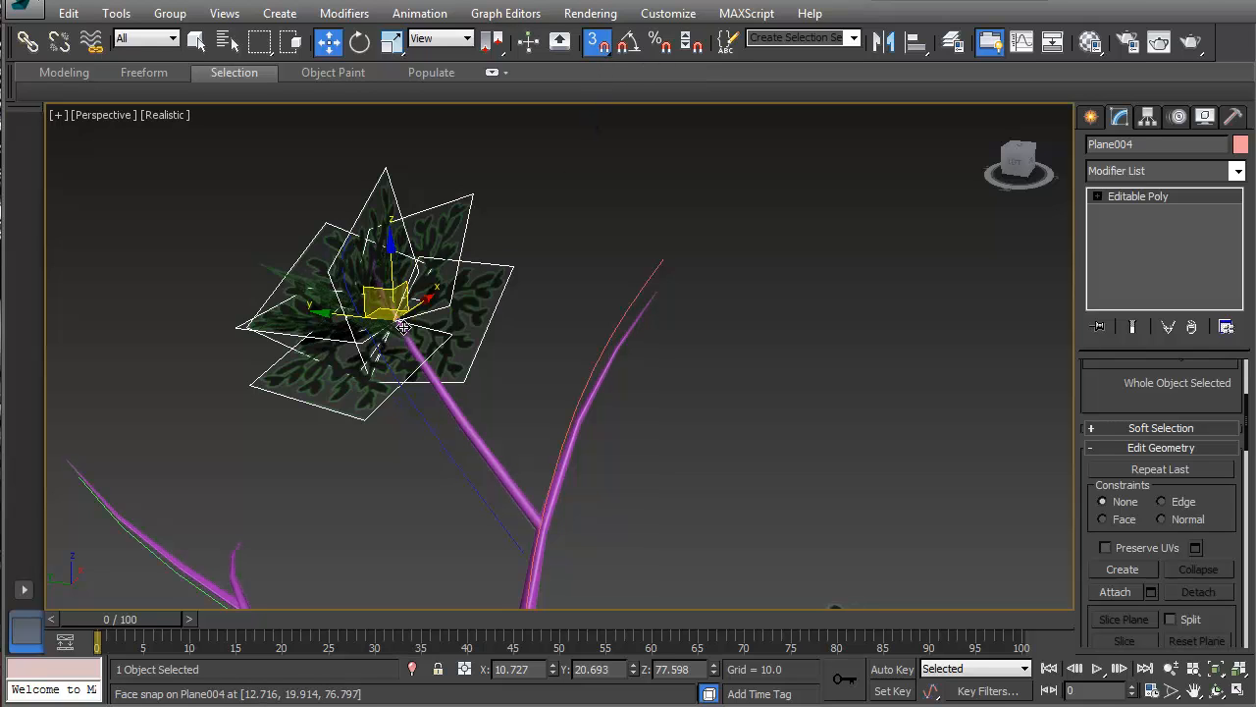
mouse_move(370, 287)
left_mouse_down("shift")
mouse_move(569, 294)
mouse_move(612, 344)
left_mouse_up("shift")
left_click(633, 433)
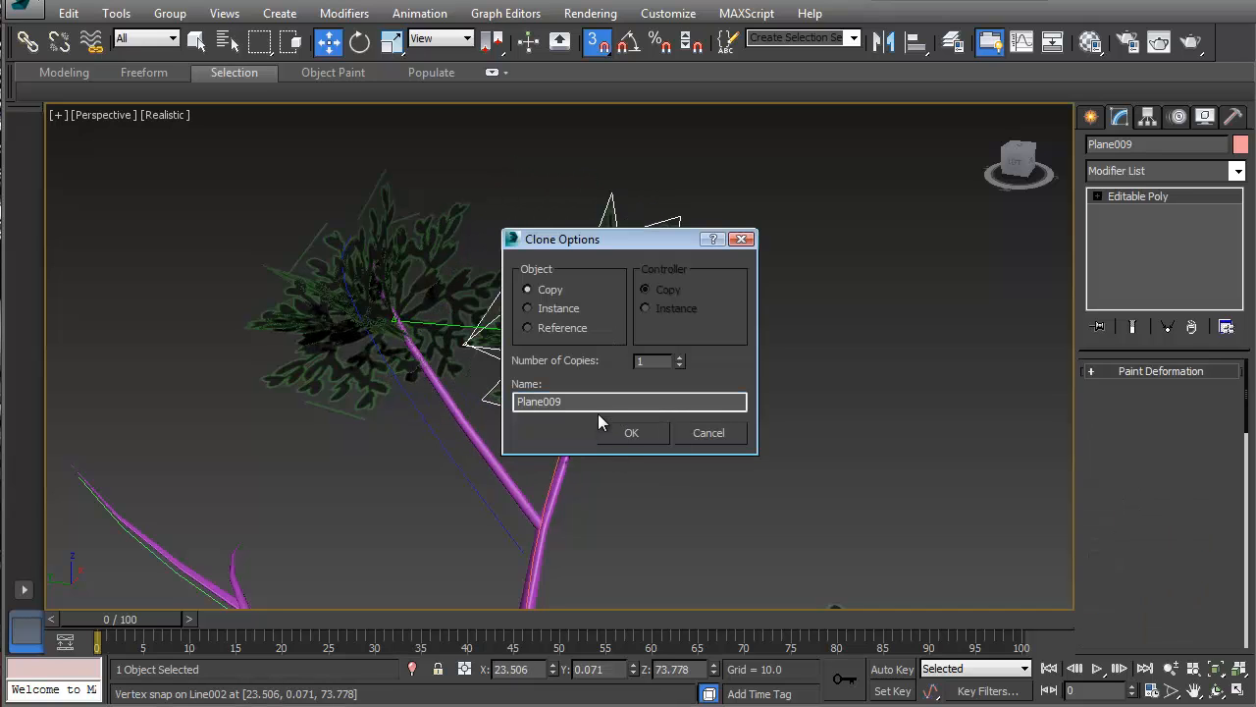
key("e")
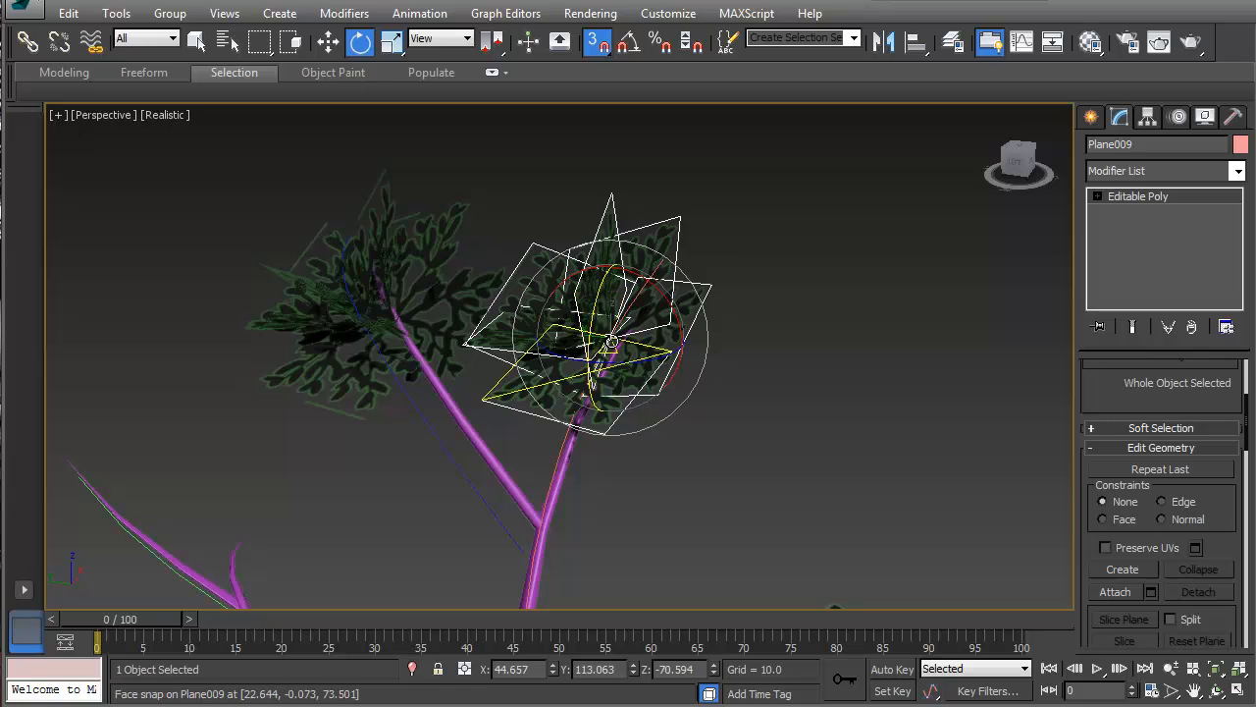
left_click_drag(590, 365, 624, 395)
middle_click_drag(814, 363, 661, 396, "alt")
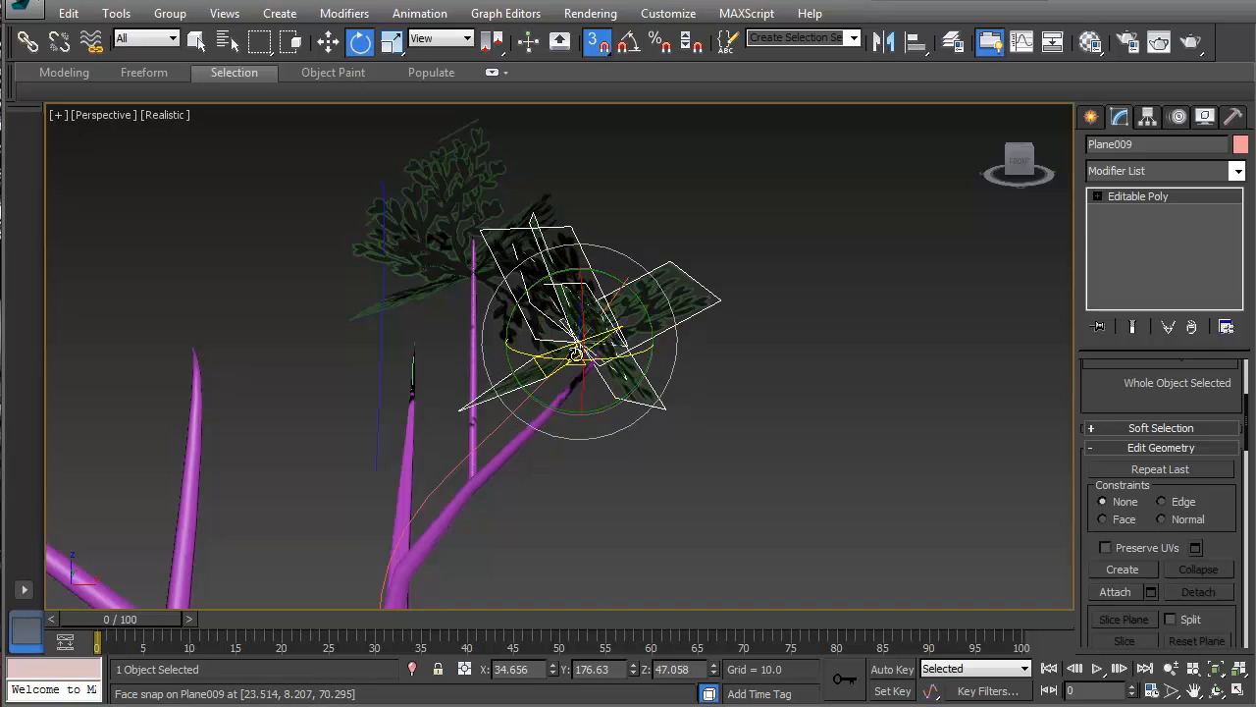
- Snap another copy of the leaf cluster onto the tip of the long lower side branch and rotate it to vary its orientation
key("w")
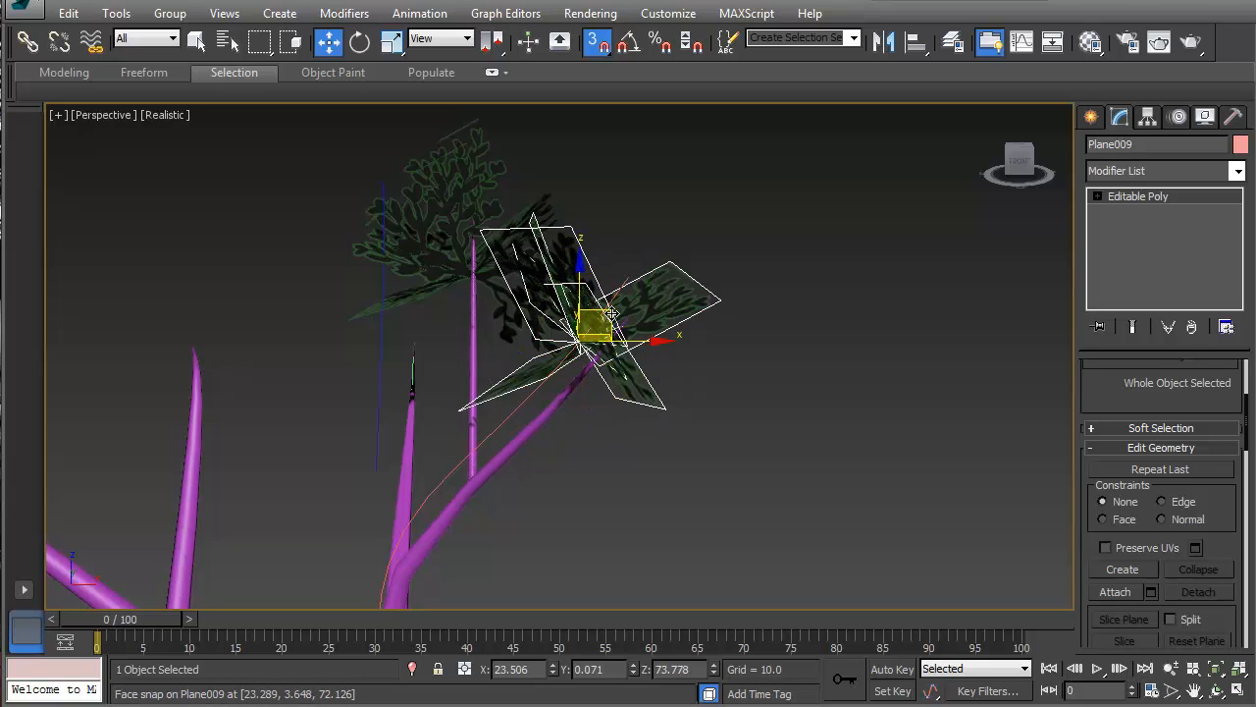
mouse_move(611, 313)
left_mouse_down("shift")
mouse_move(432, 358)
mouse_move(485, 391)
left_mouse_up("shift")
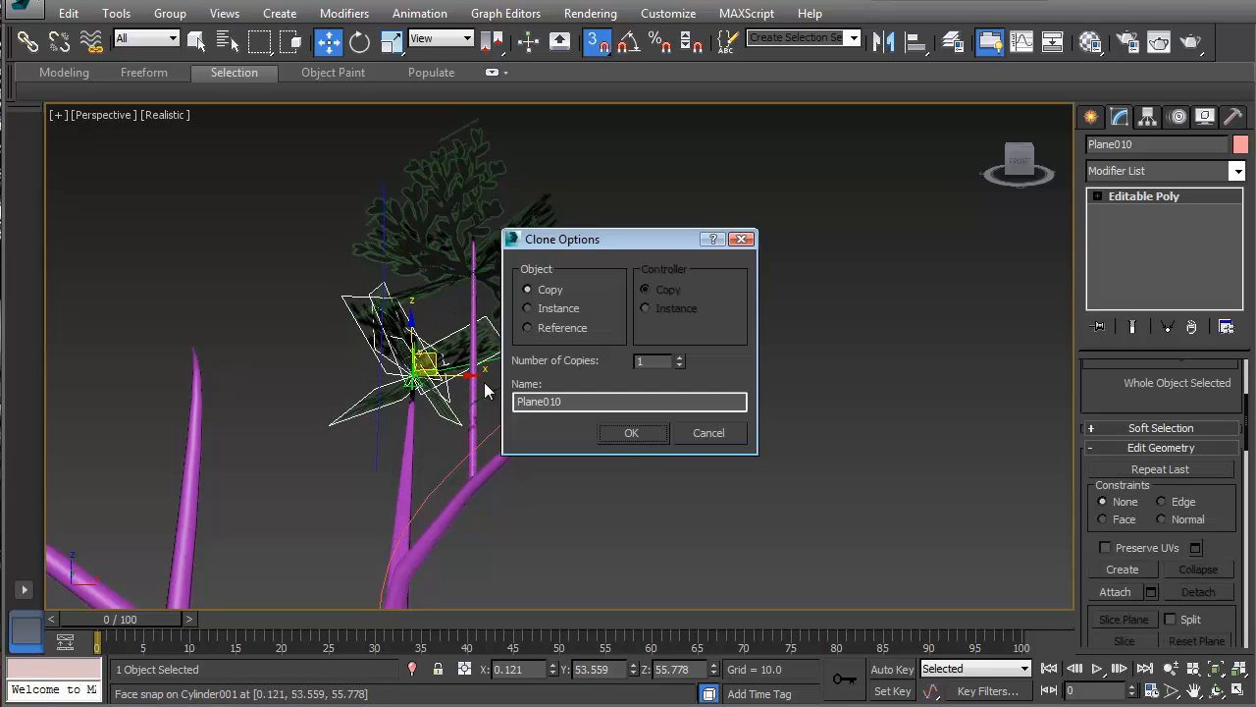
left_click(630, 438)
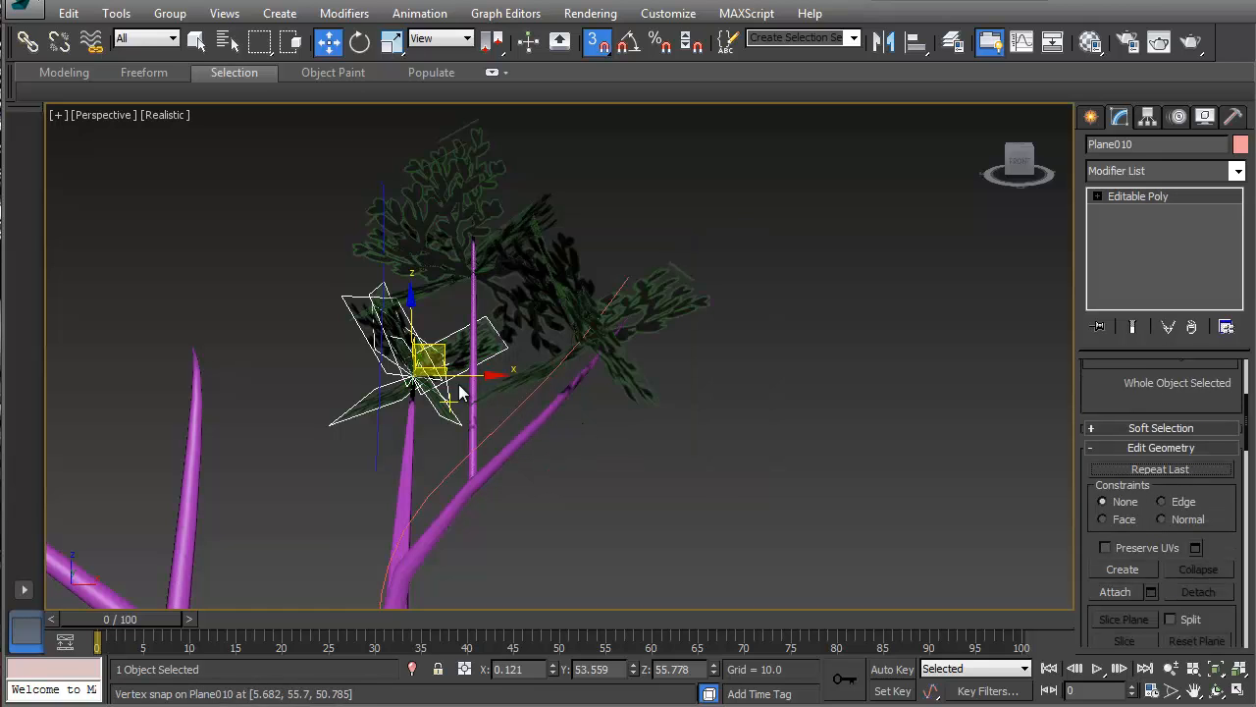
key("e")
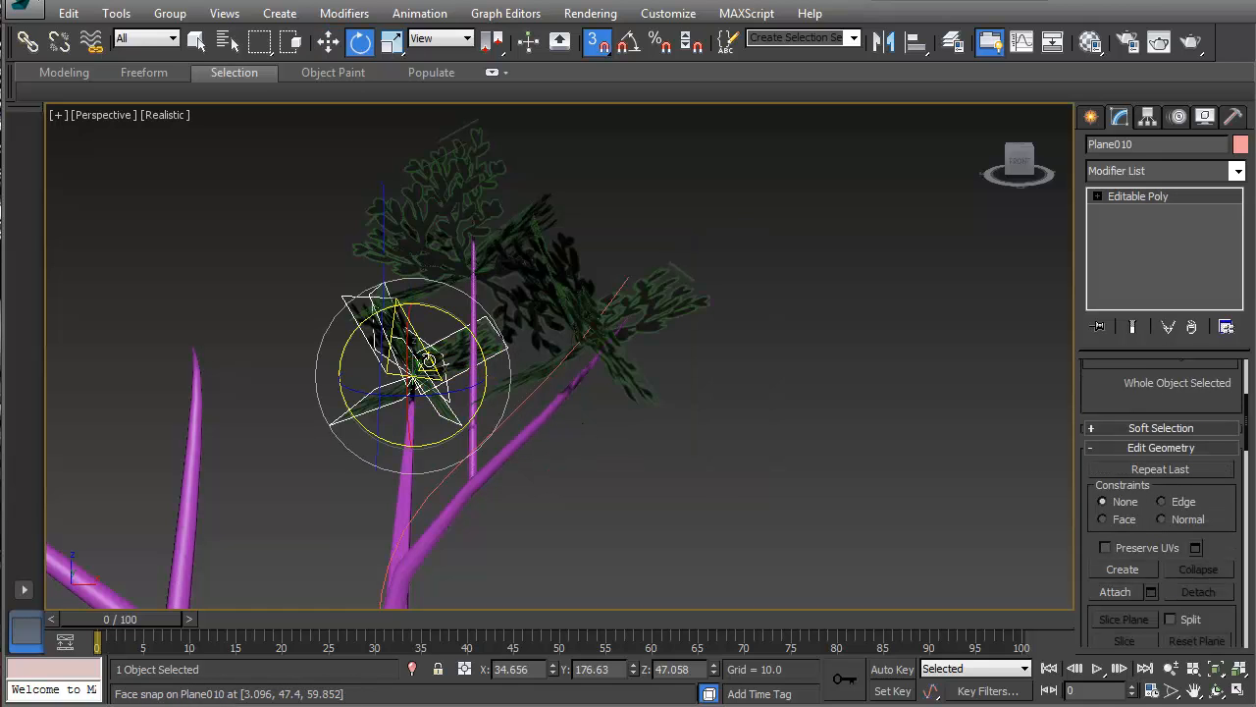
mouse_move(429, 362)
left_mouse_down()
mouse_move(491, 349)
mouse_move(574, 383)
mouse_move(533, 321)
left_mouse_up()
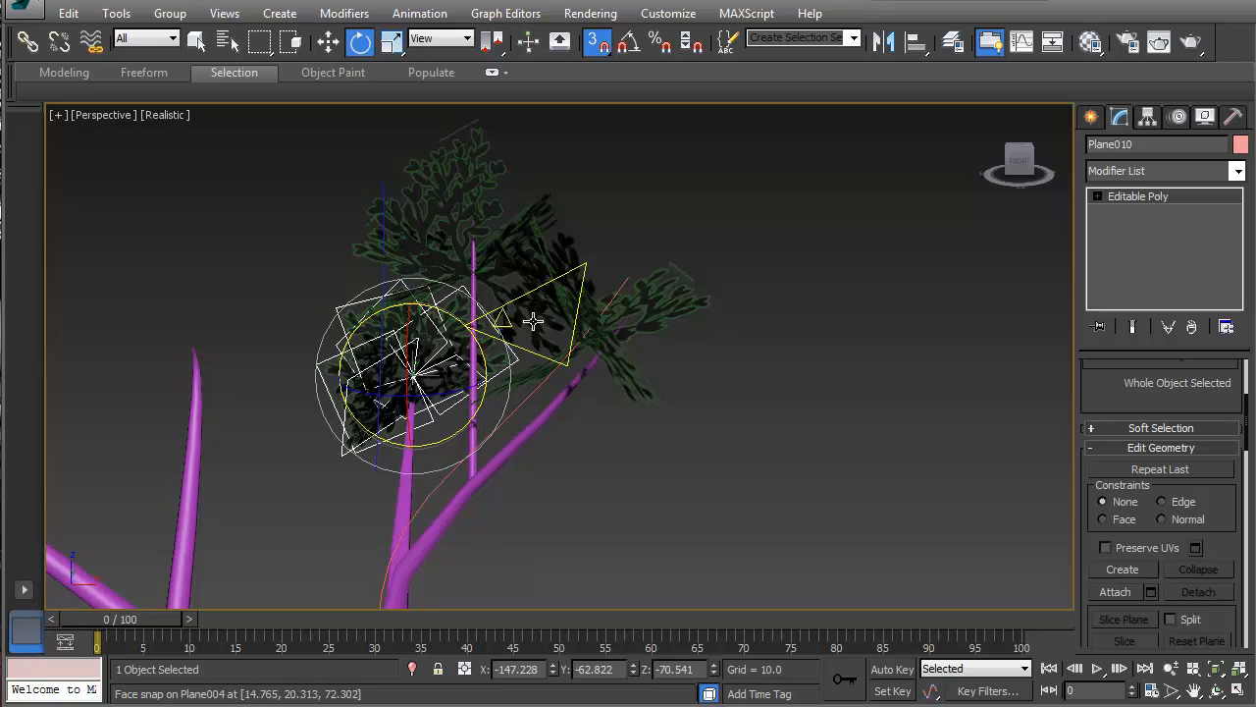
middle_click_drag(533, 321, 539, 361, "alt")
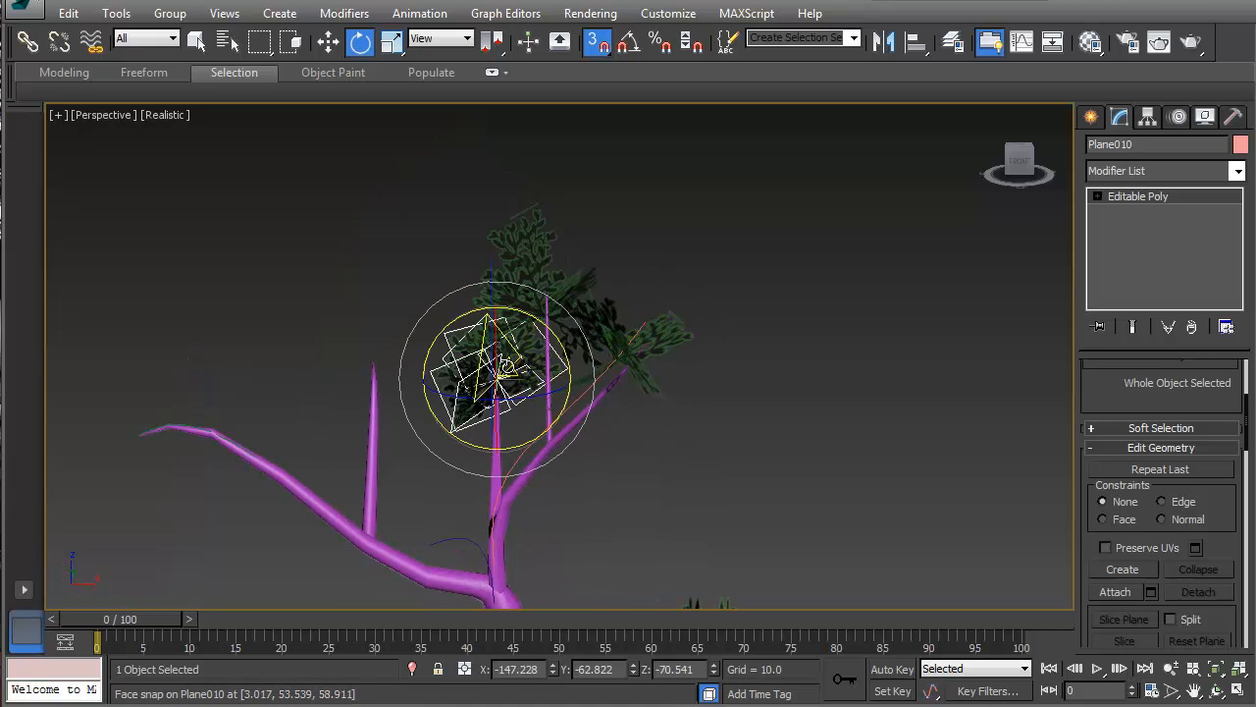
middle_click_drag(507, 364, 619, 383, "alt")
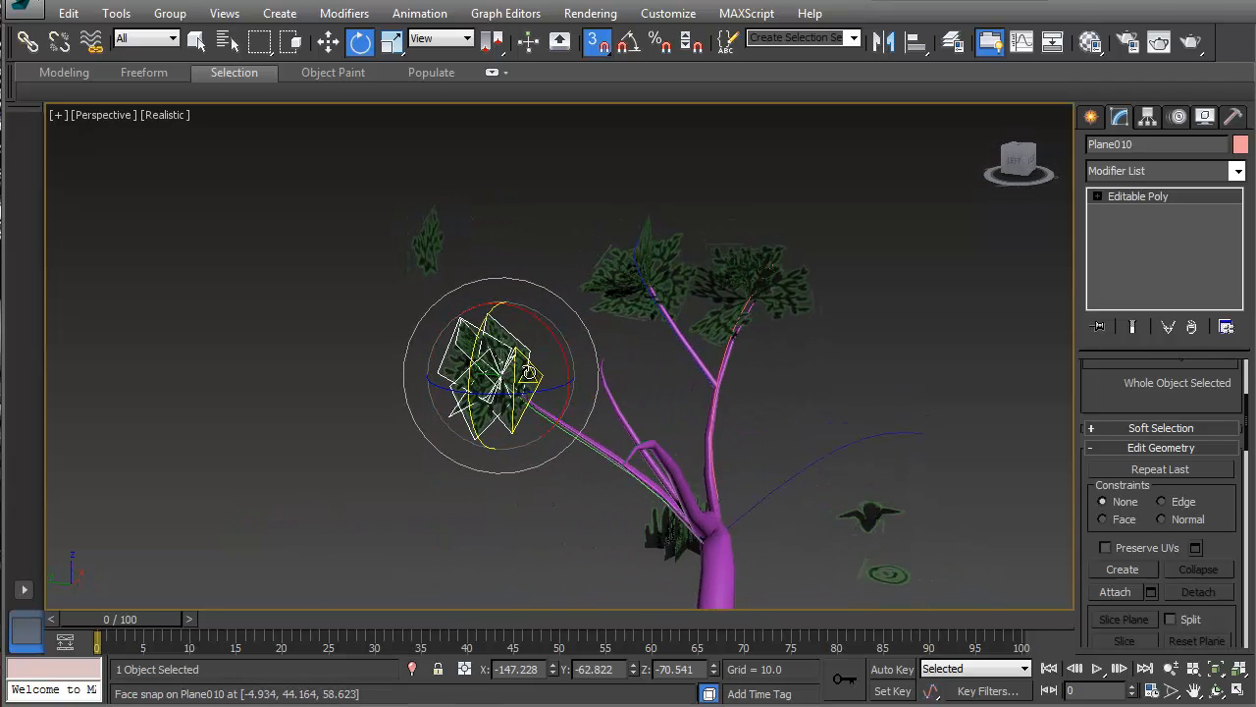
- Copy the leaf cluster from the long lower side branch onto the upper branch, just below its tip, as a single separate copy
key("w")
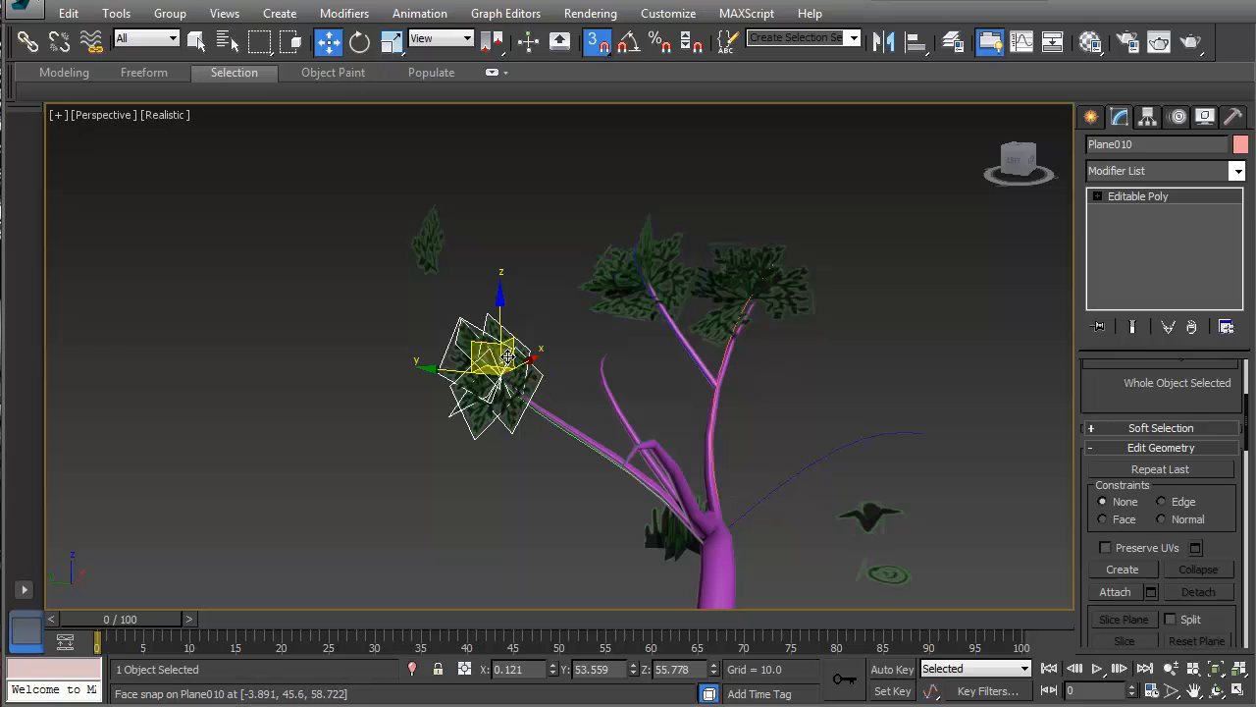
mouse_move(499, 374)
left_mouse_down("shift")
mouse_move(662, 285)
mouse_move(673, 322)
left_mouse_up("shift")
left_click(639, 434)
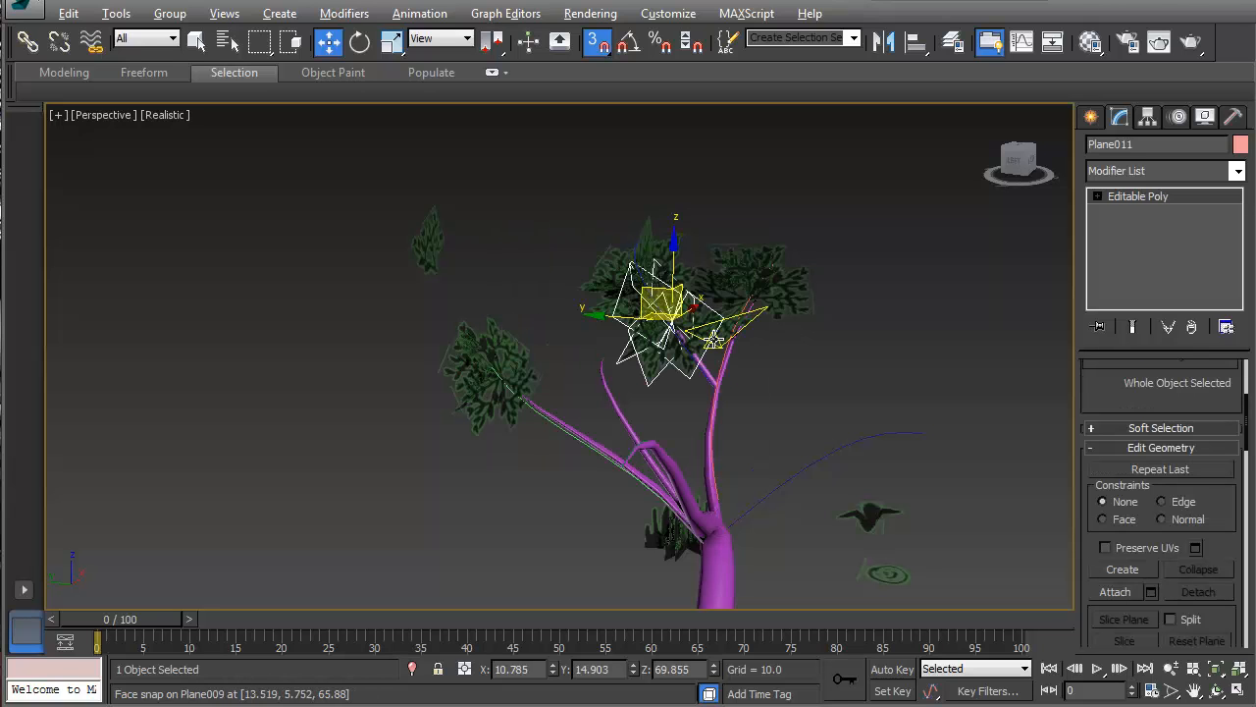
- Copy the cluster onto the neighbouring upper branch below its tip, and rotate both this copy and the previous one to different angles
mouse_move(725, 335)
middle_mouse_down("alt")
mouse_move(639, 376)
mouse_move(692, 348)
mouse_move(743, 353)
middle_mouse_up("alt")
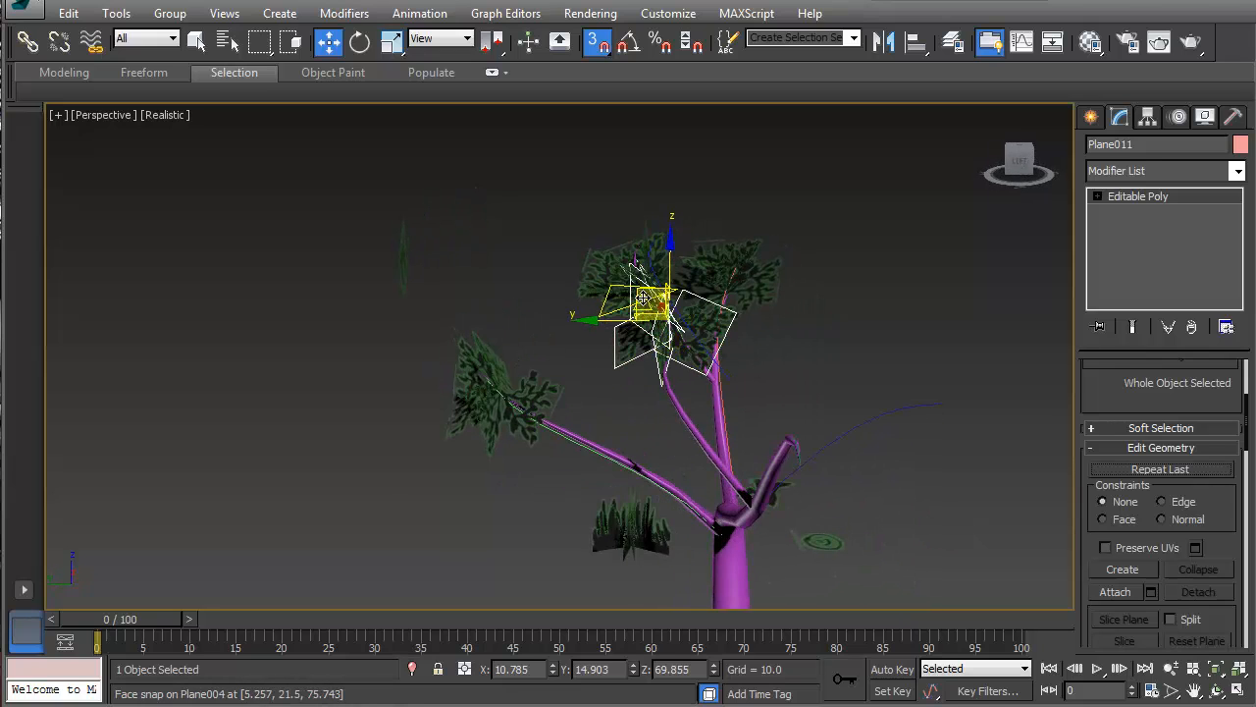
left_click_drag(637, 294, 723, 342, "shift")
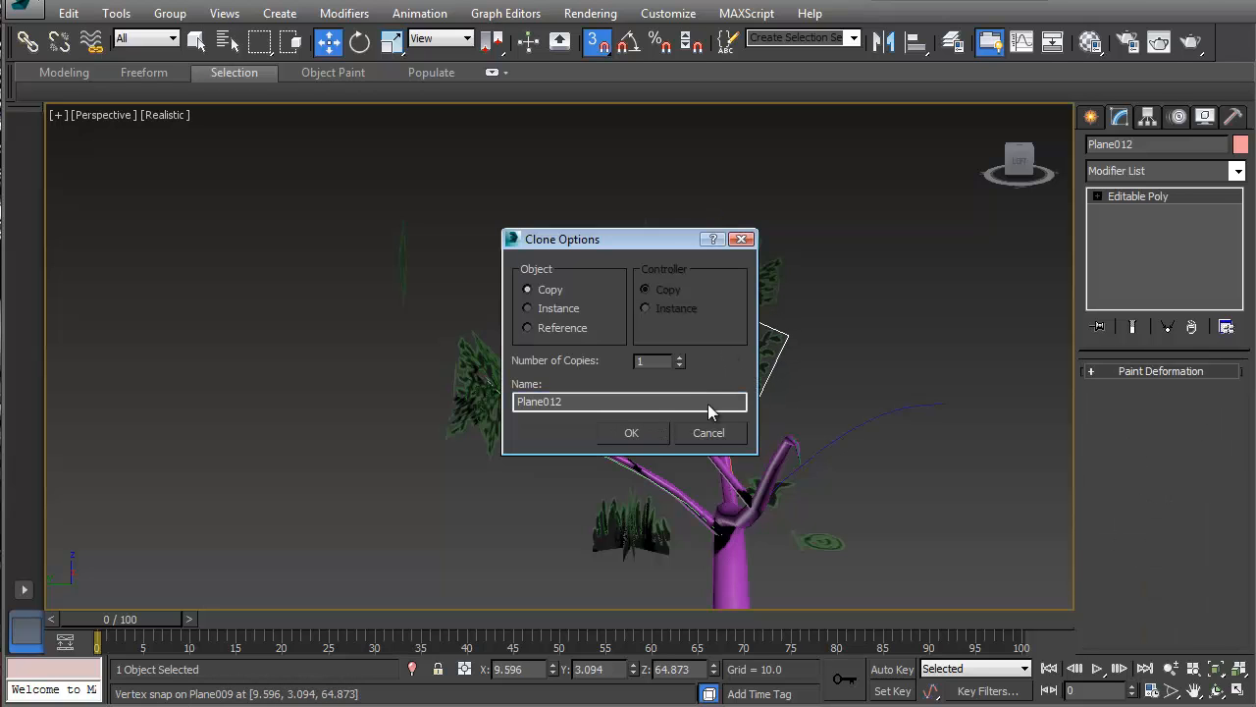
key("Return")
key("e")
left_click_drag(721, 341, 756, 313)
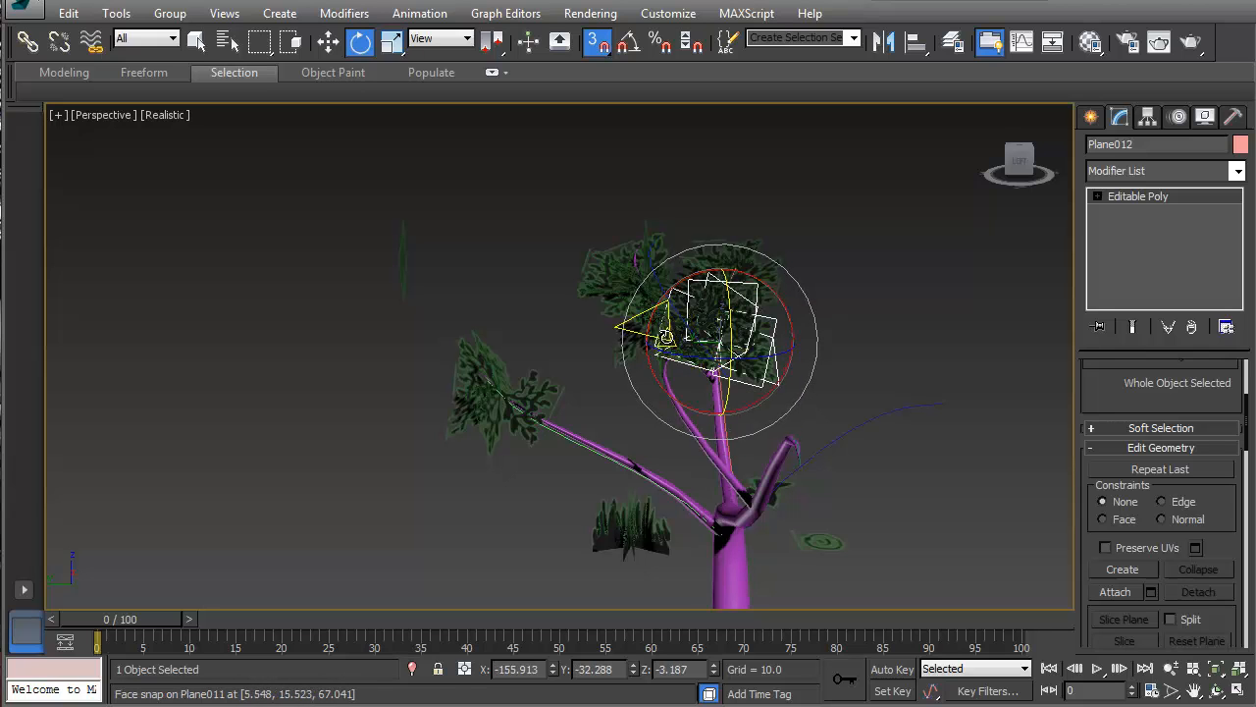
left_click(648, 275)
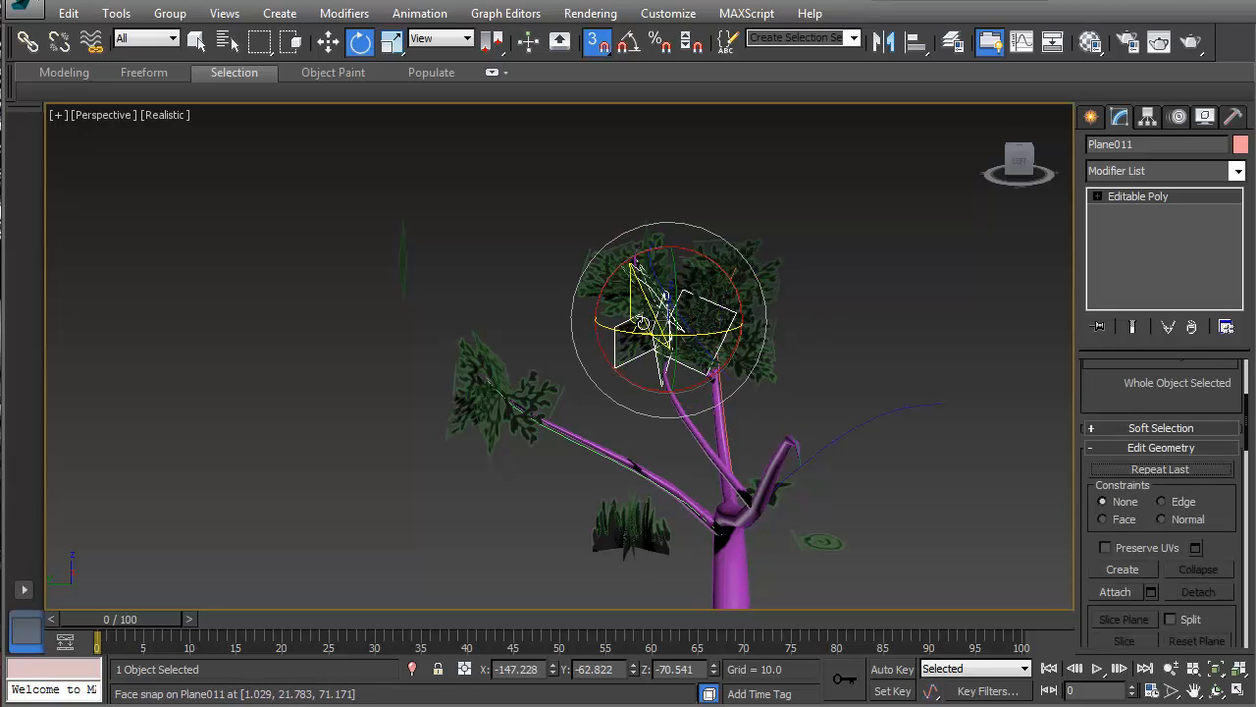
left_click_drag(643, 322, 725, 358)
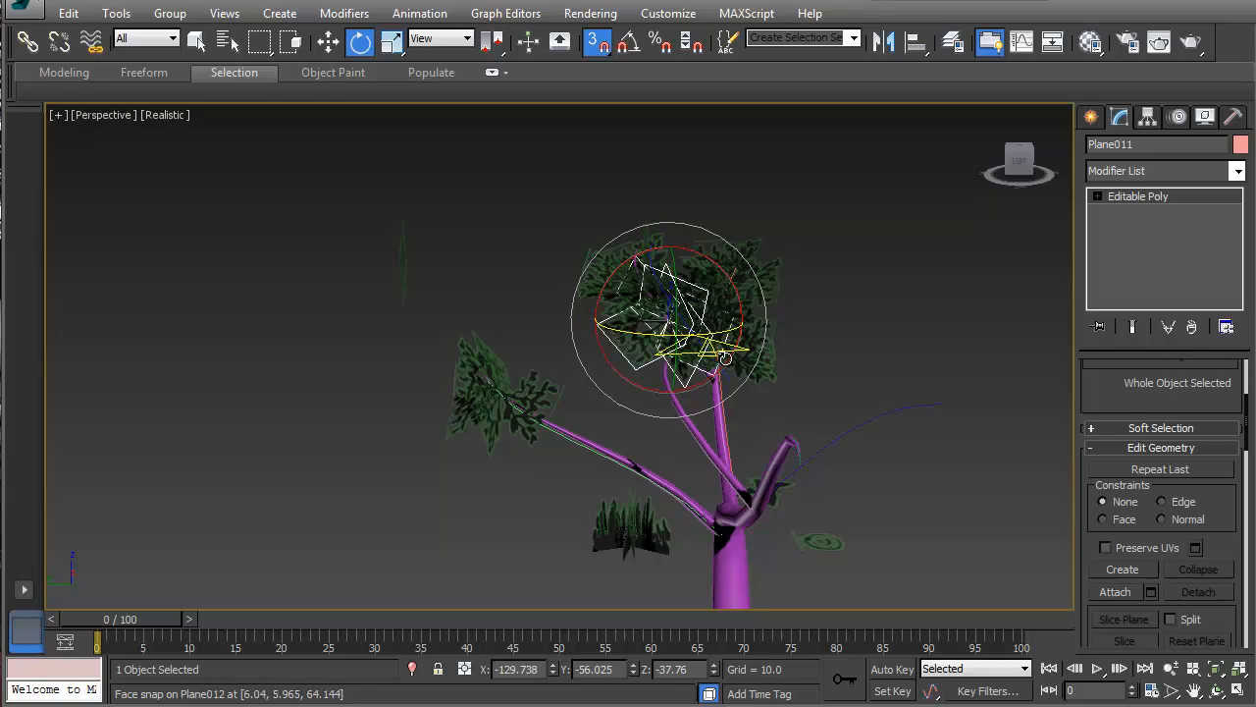
- Copy the cluster further up the same upper branch toward its tip as a single copy, rotate it, and deselect it
middle_click_drag(827, 413, 636, 421, "alt")
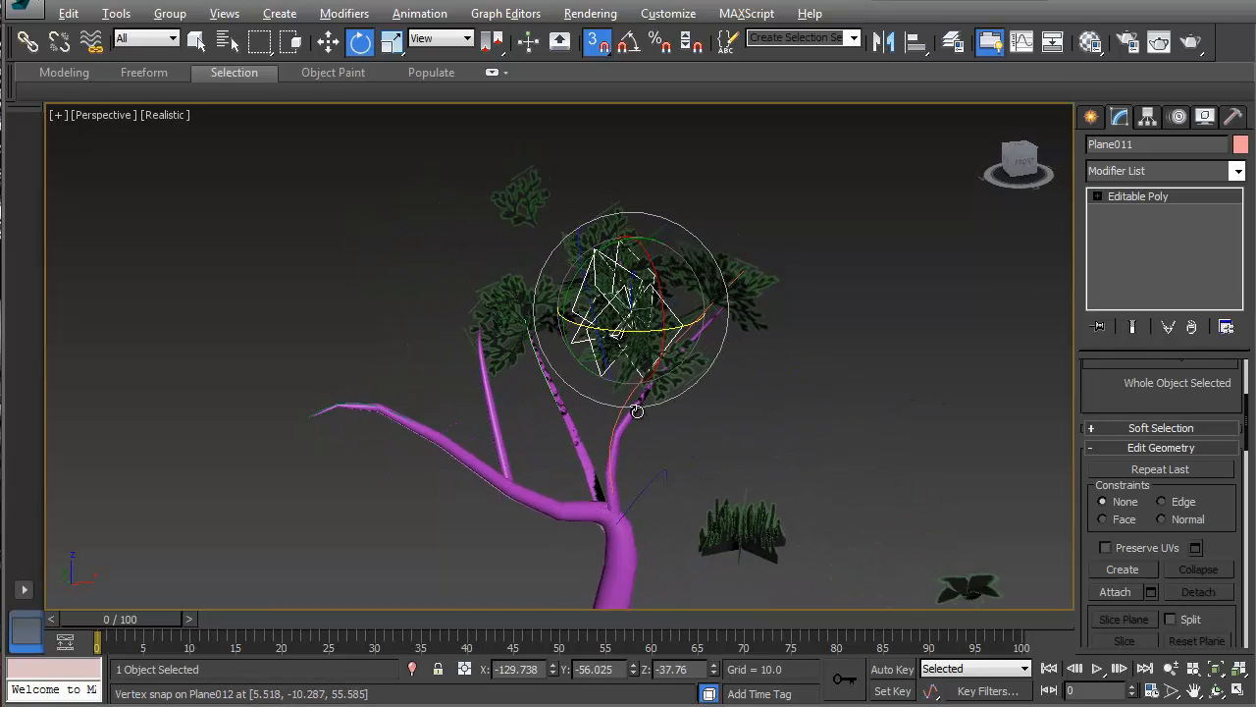
left_click(663, 364)
key("w")
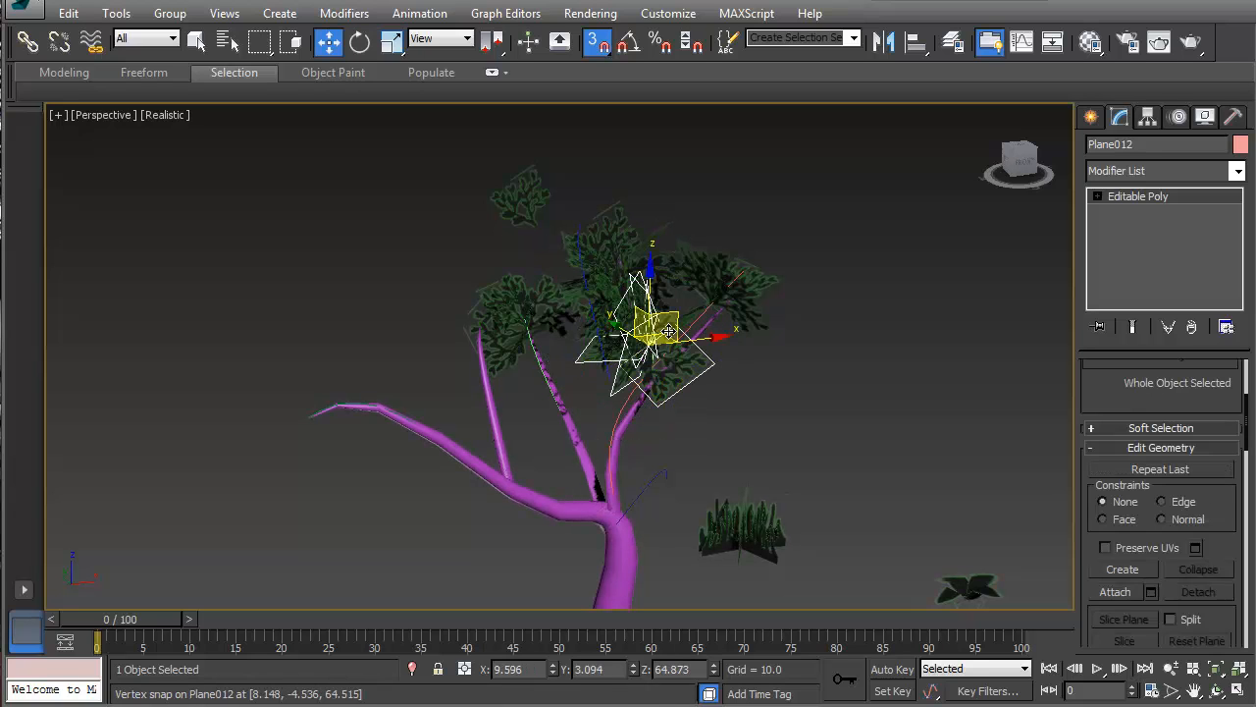
mouse_move(650, 347)
left_mouse_down("shift")
mouse_move(704, 313)
mouse_move(715, 331)
left_mouse_up("shift")
left_click(631, 429)
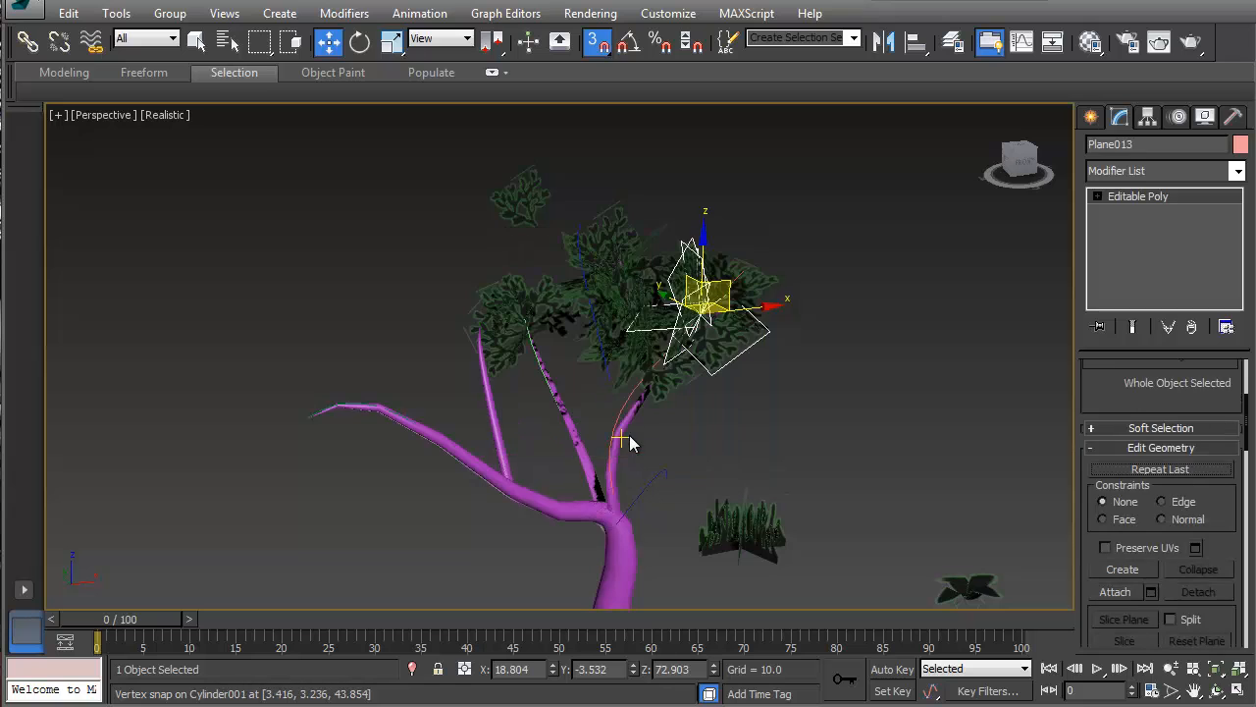
key("e")
mouse_move(706, 292)
left_mouse_down()
mouse_move(808, 384)
mouse_move(796, 391)
left_mouse_up()
left_click(854, 413)
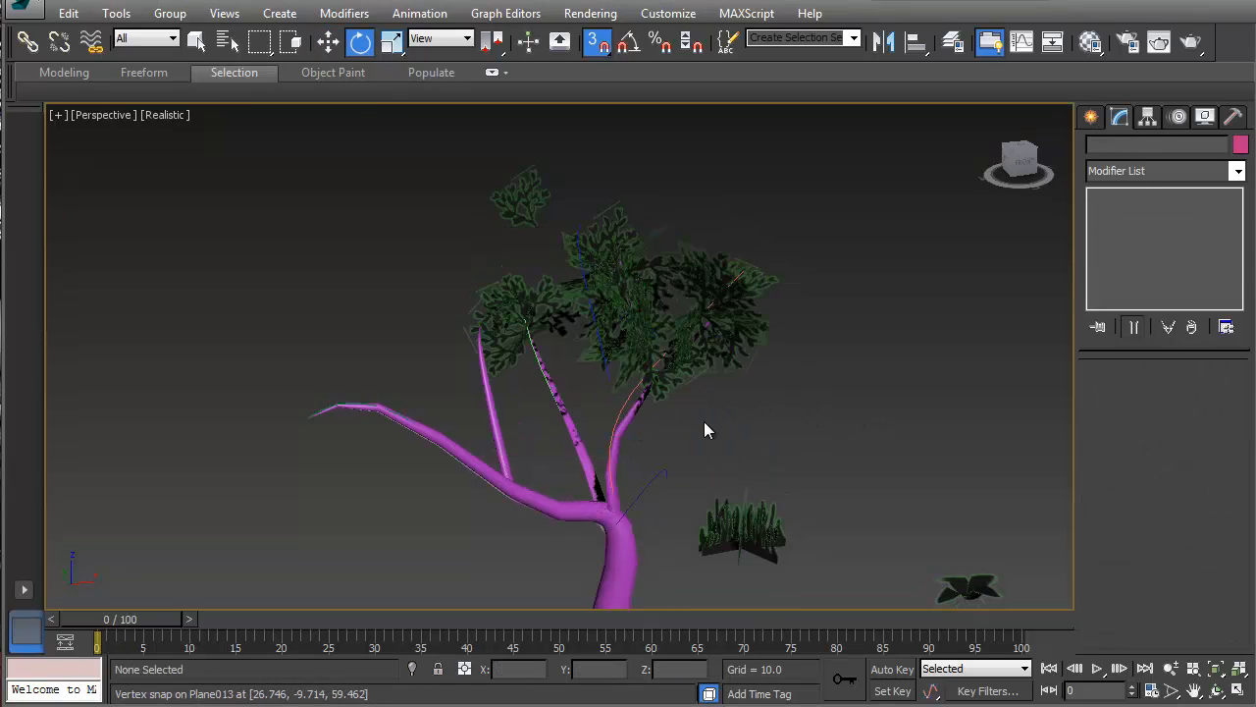
- Make a rotated copy of the cluster in the middle of the foliage and move it down onto the lower part of the upper branch
mouse_move(704, 425)
middle_mouse_down("alt")
mouse_move(667, 359)
mouse_move(661, 391)
middle_mouse_up("alt")
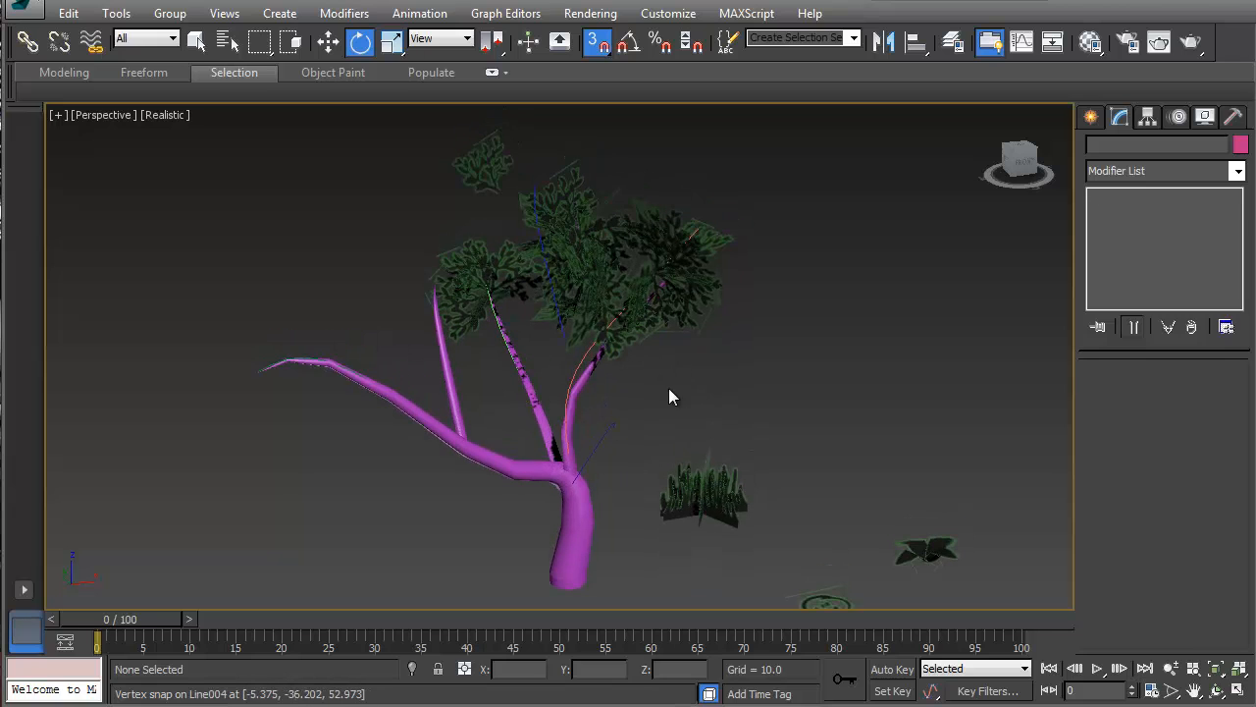
middle_click_drag(613, 424, 576, 424, "alt")
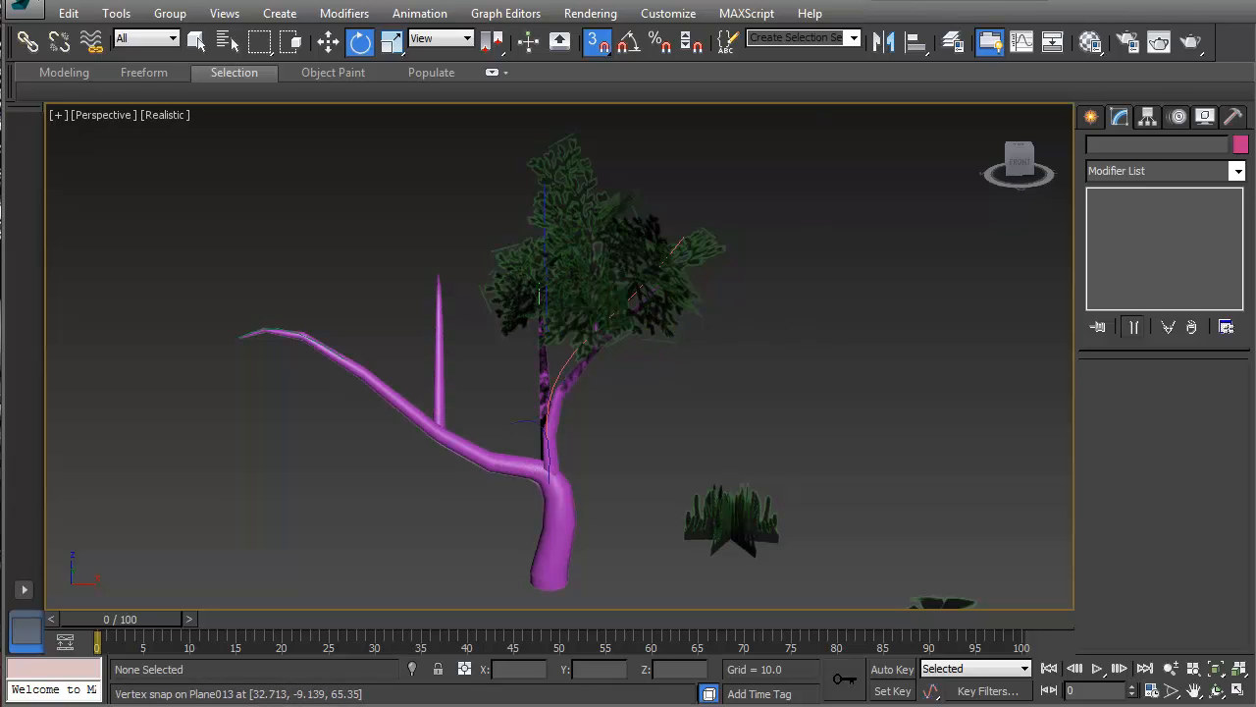
left_click(567, 312)
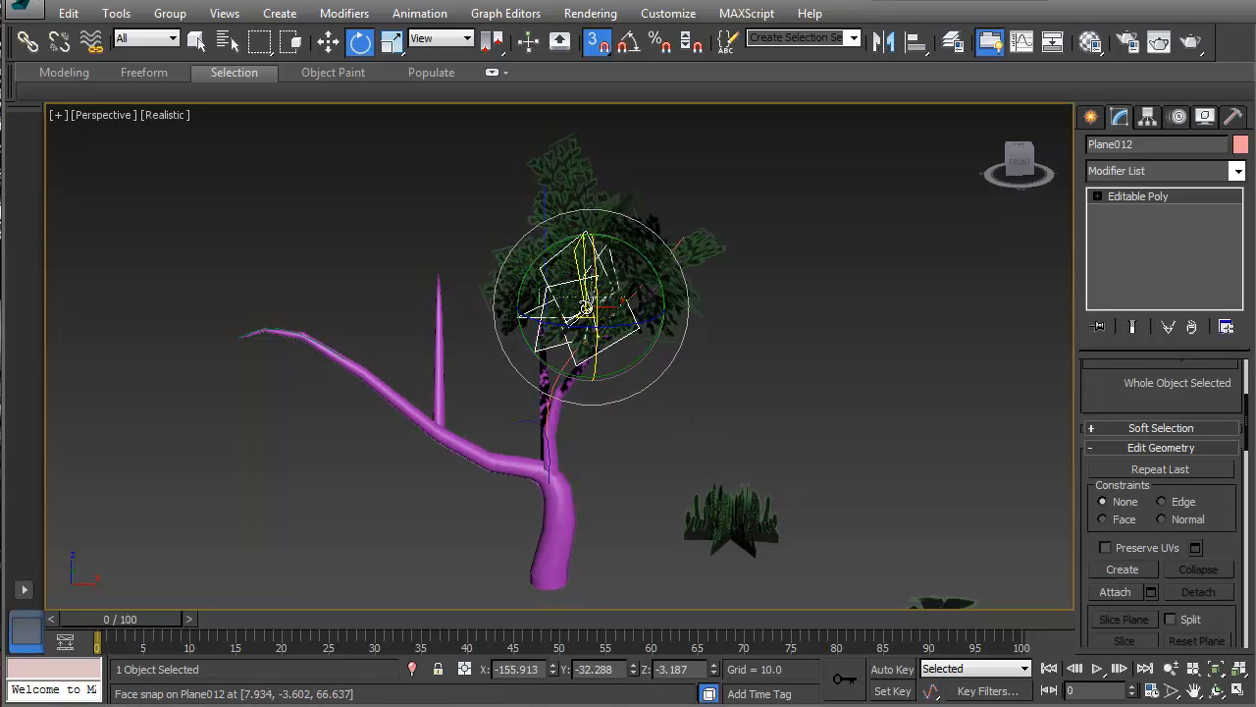
left_click_drag(586, 309, 613, 321, "shift")
mouse_move(651, 350)
left_mouse_down("shift")
mouse_move(662, 359)
mouse_move(605, 317)
left_mouse_up("shift")
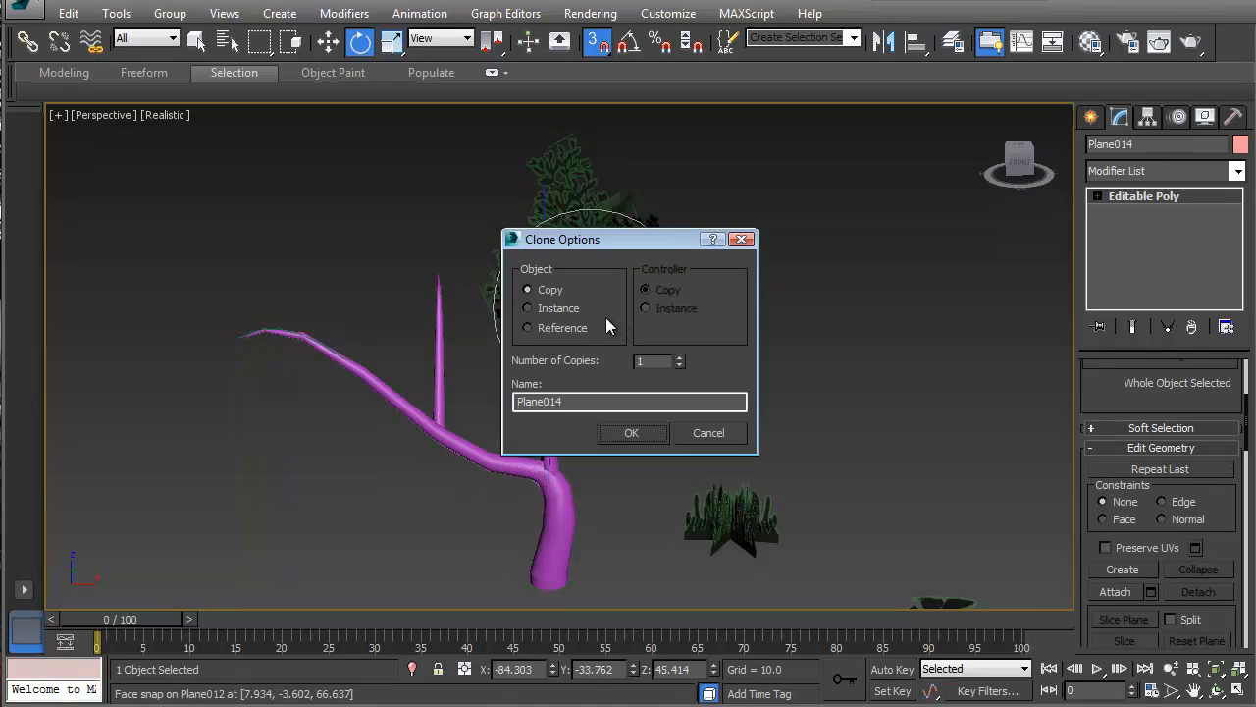
left_click(630, 433)
key("w")
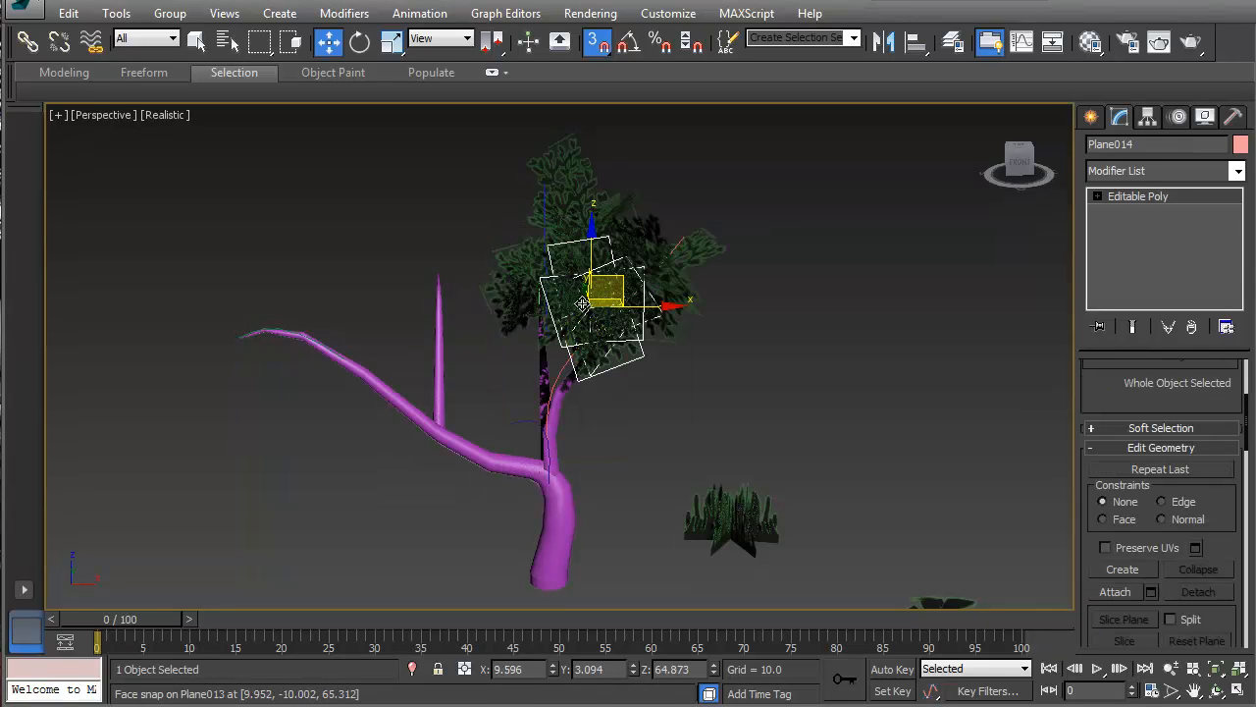
left_click_drag(594, 300, 567, 374)
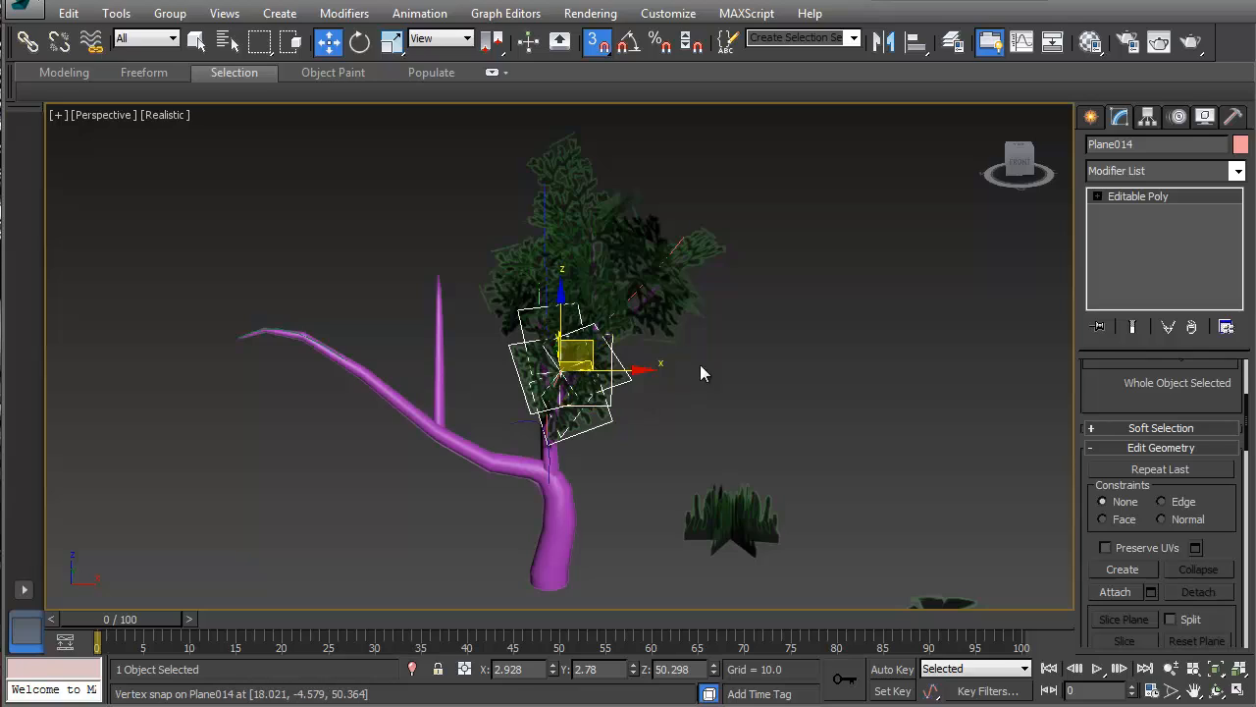
- Copy the lowest upper-branch cluster up into the gap between the upper branches as a single copy and rotate it to vary its orientation
middle_click_drag(701, 370, 458, 300, "alt")
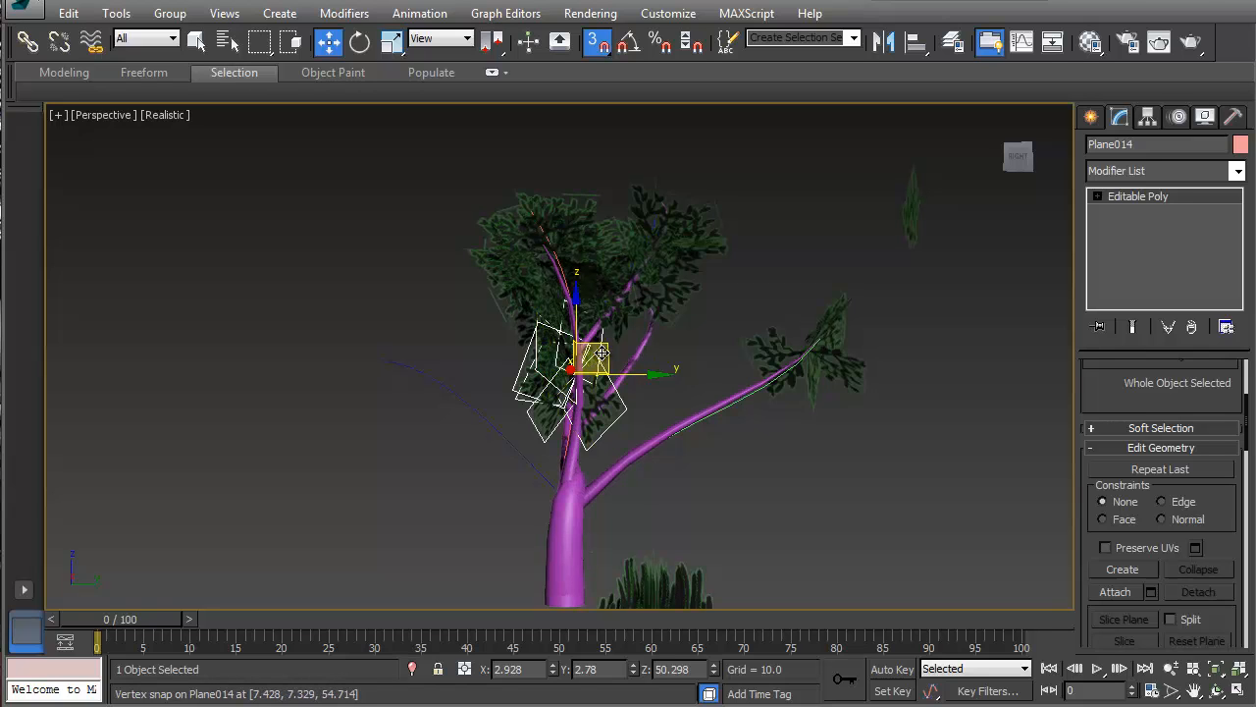
left_click_drag(610, 350, 602, 315, "shift")
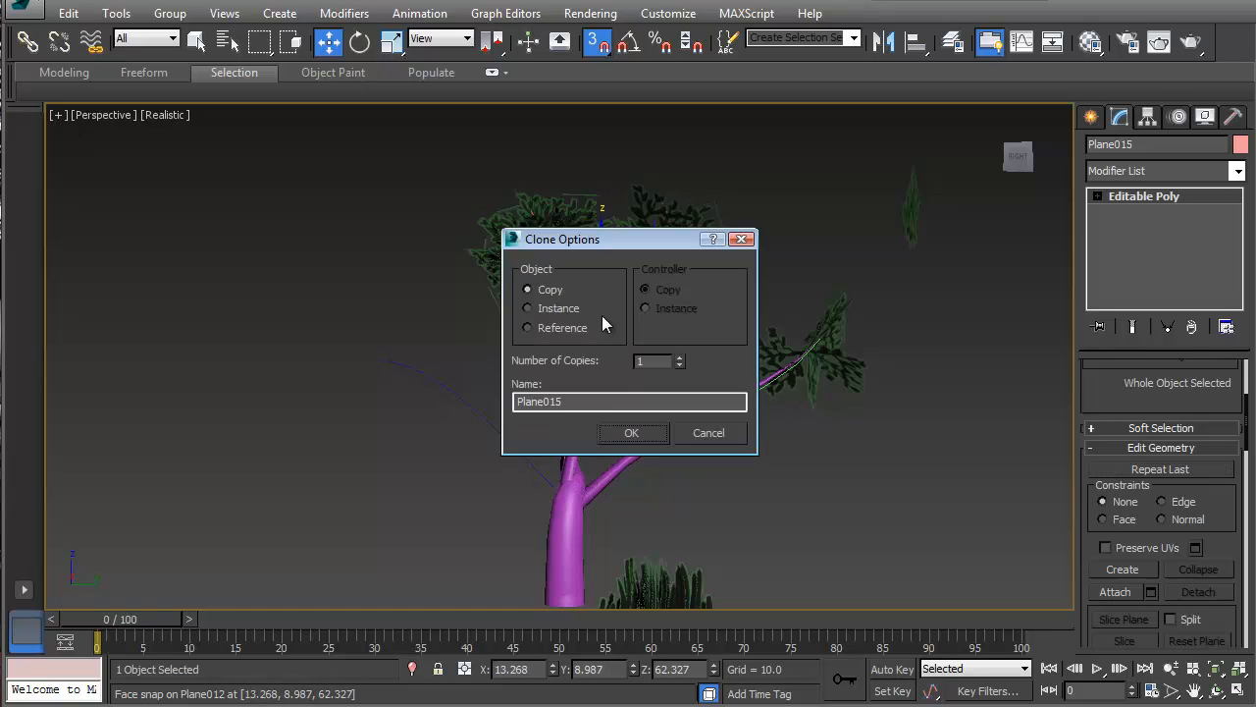
left_click(628, 433)
key("e")
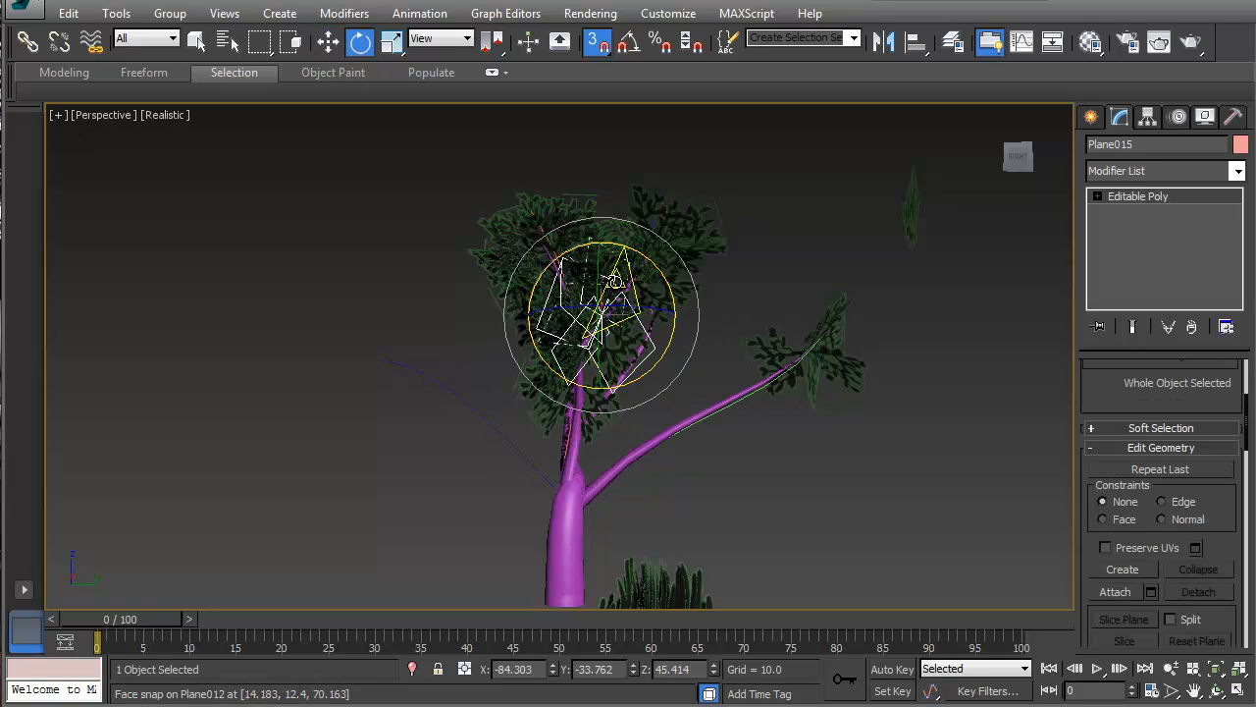
left_click_drag(615, 282, 684, 362)
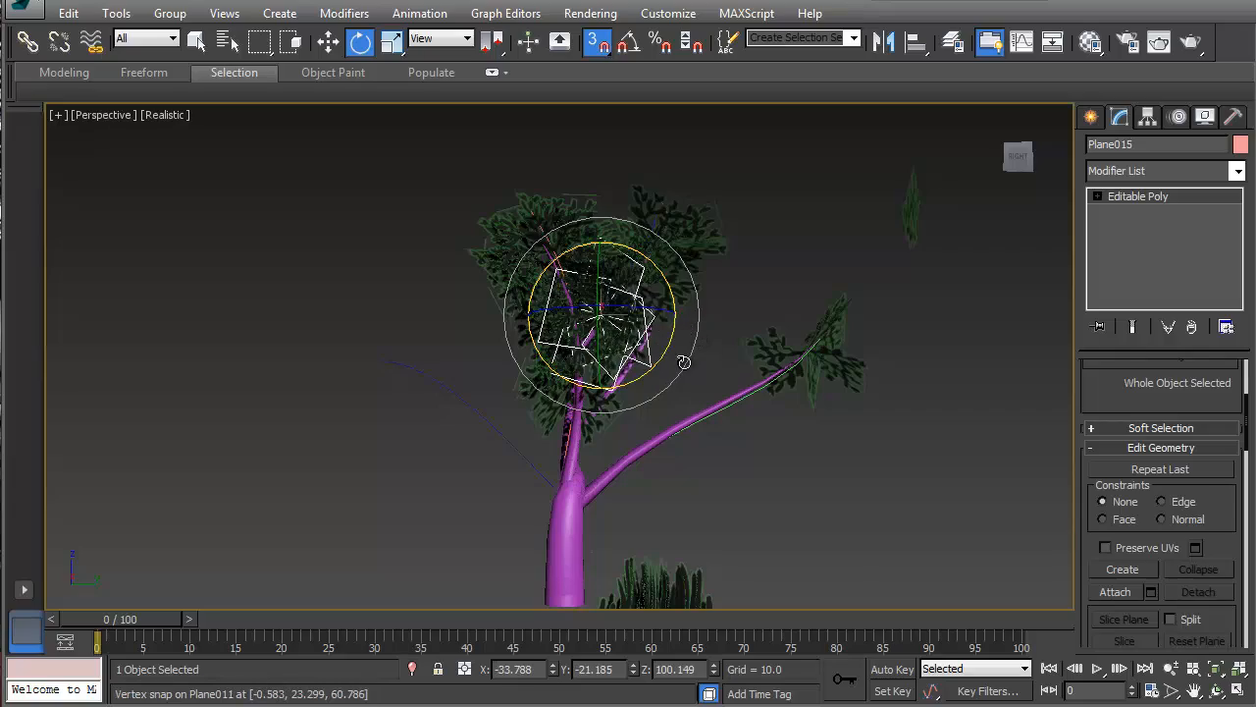
- Examine the foliage from several sides, close up and from a distance, for gaps and overlapping leaf clusters
middle_click_drag(684, 363, 581, 385, "alt")
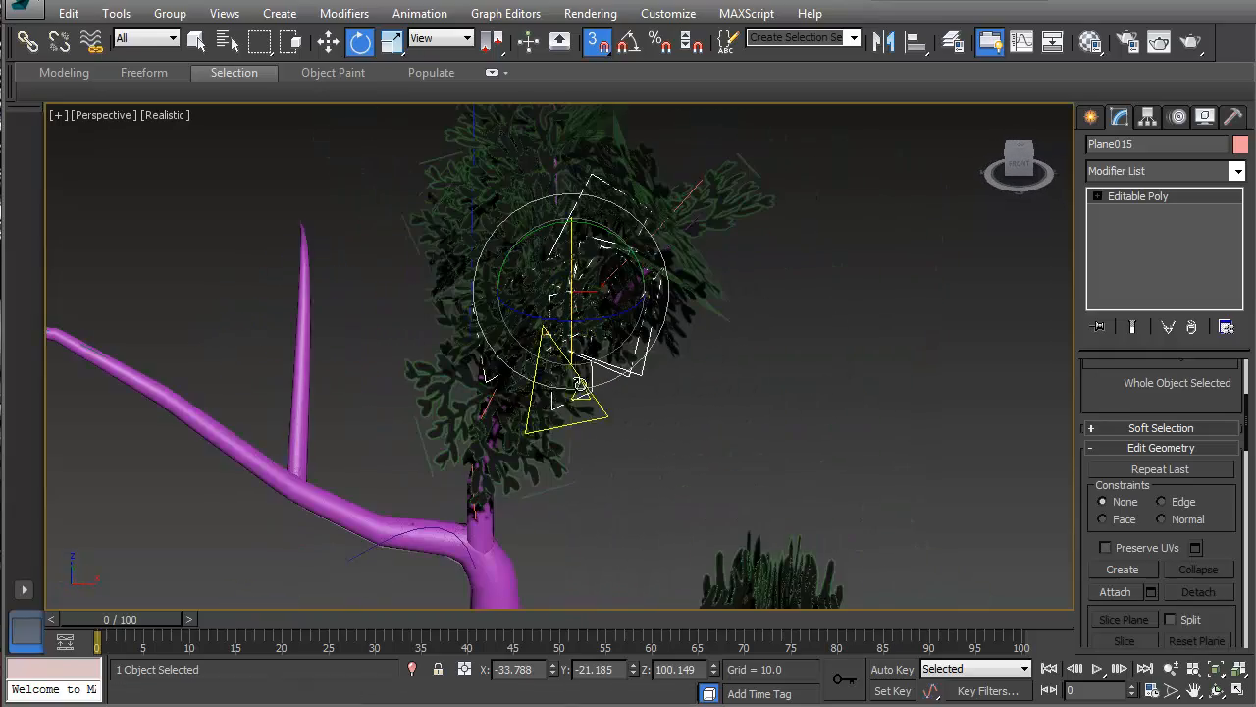
scroll(580, 385, "down", 3)
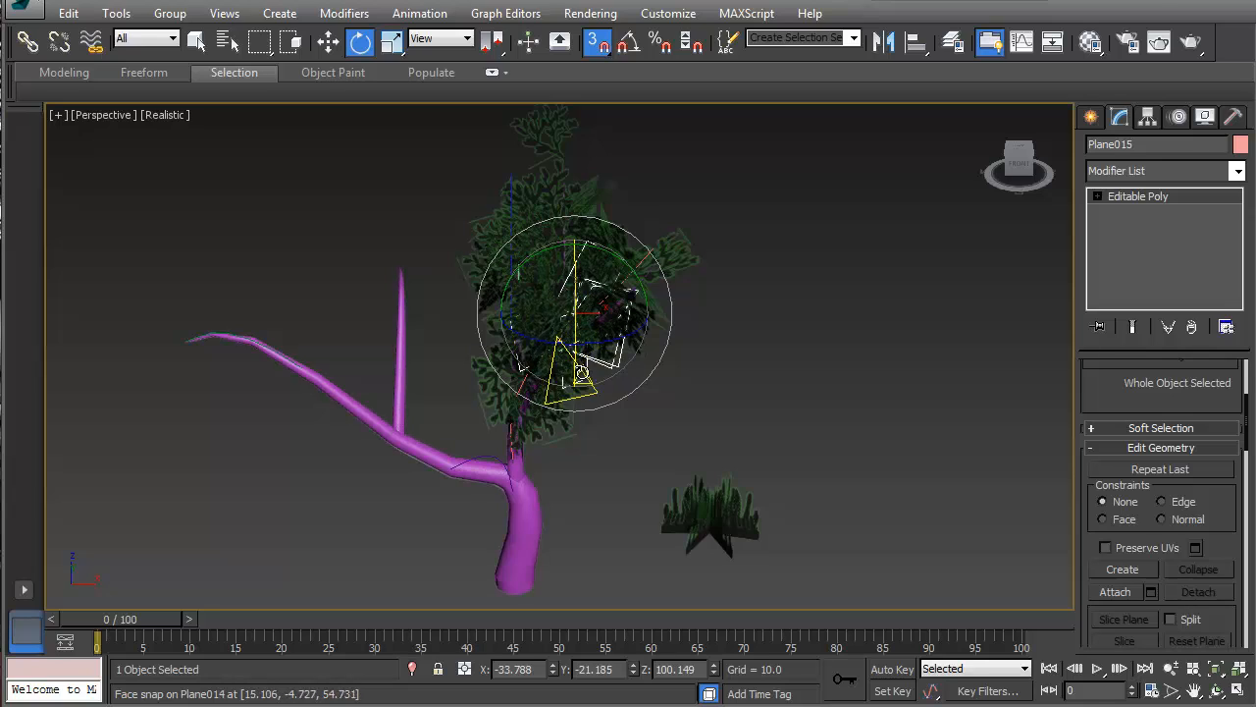
scroll(582, 373, "up", 3)
scroll(488, 347, "up", 3)
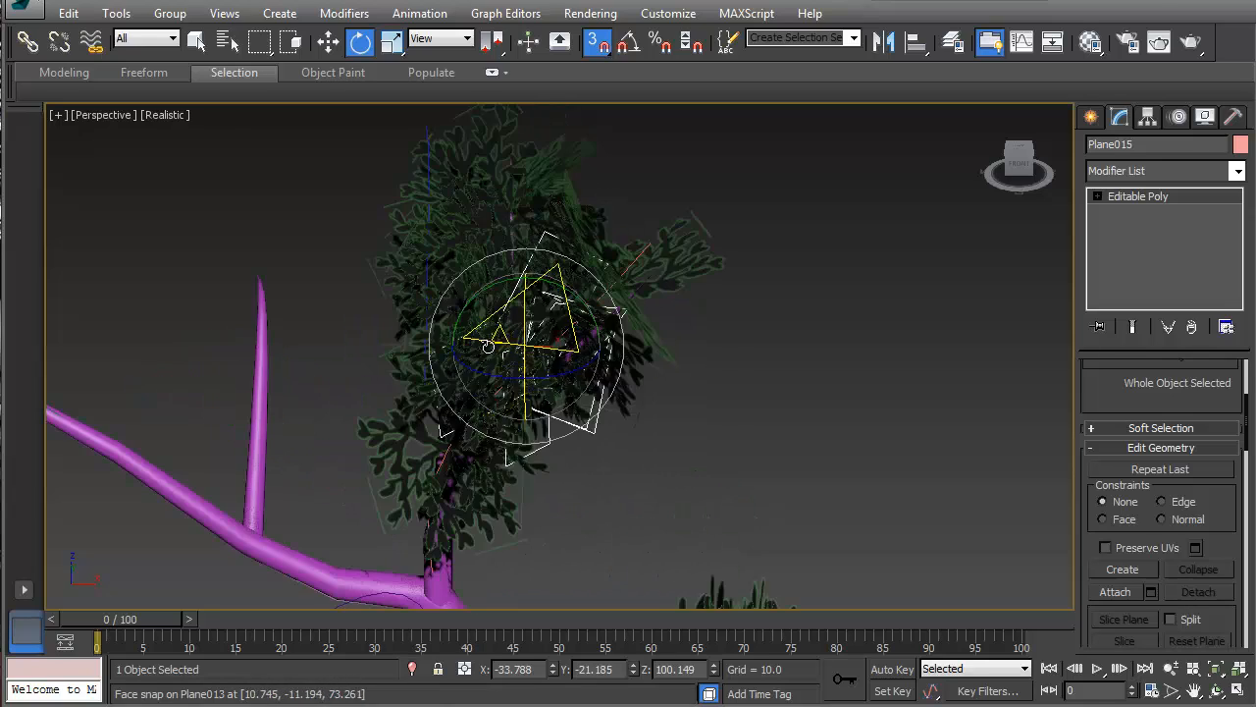
middle_click_drag(488, 347, 574, 362, "alt")
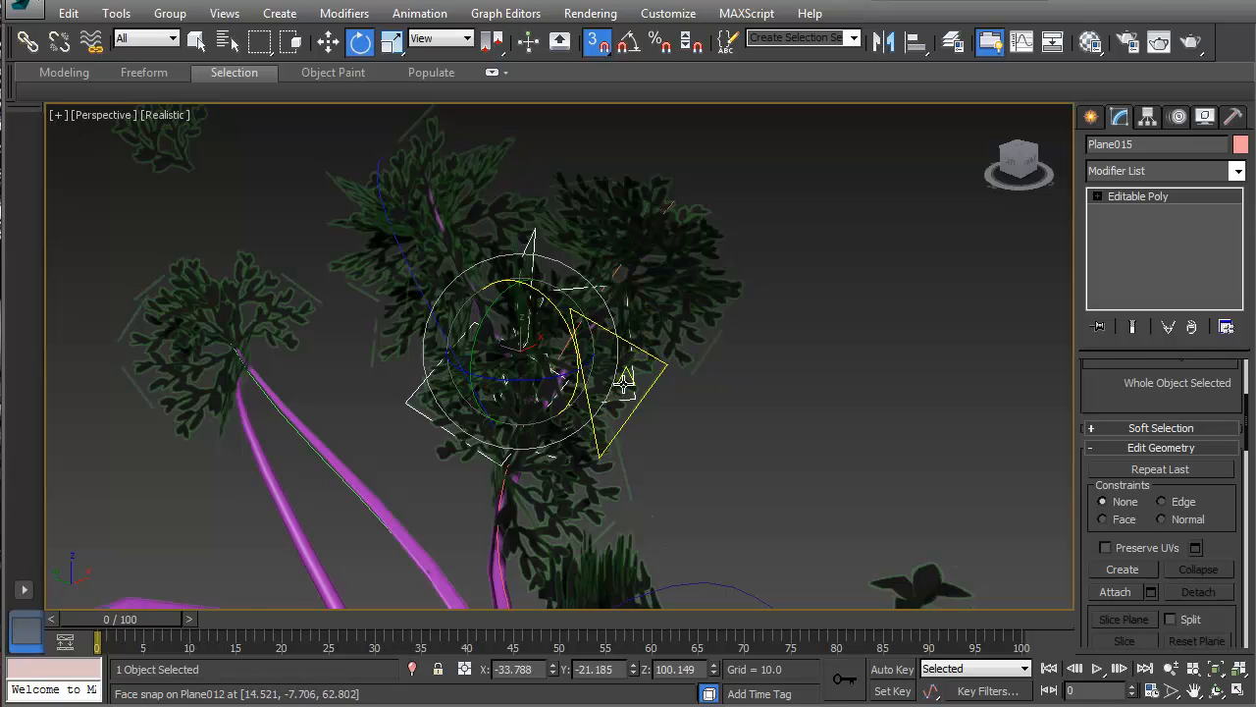
middle_click_drag(624, 384, 638, 348)
scroll(581, 357, "down", 3)
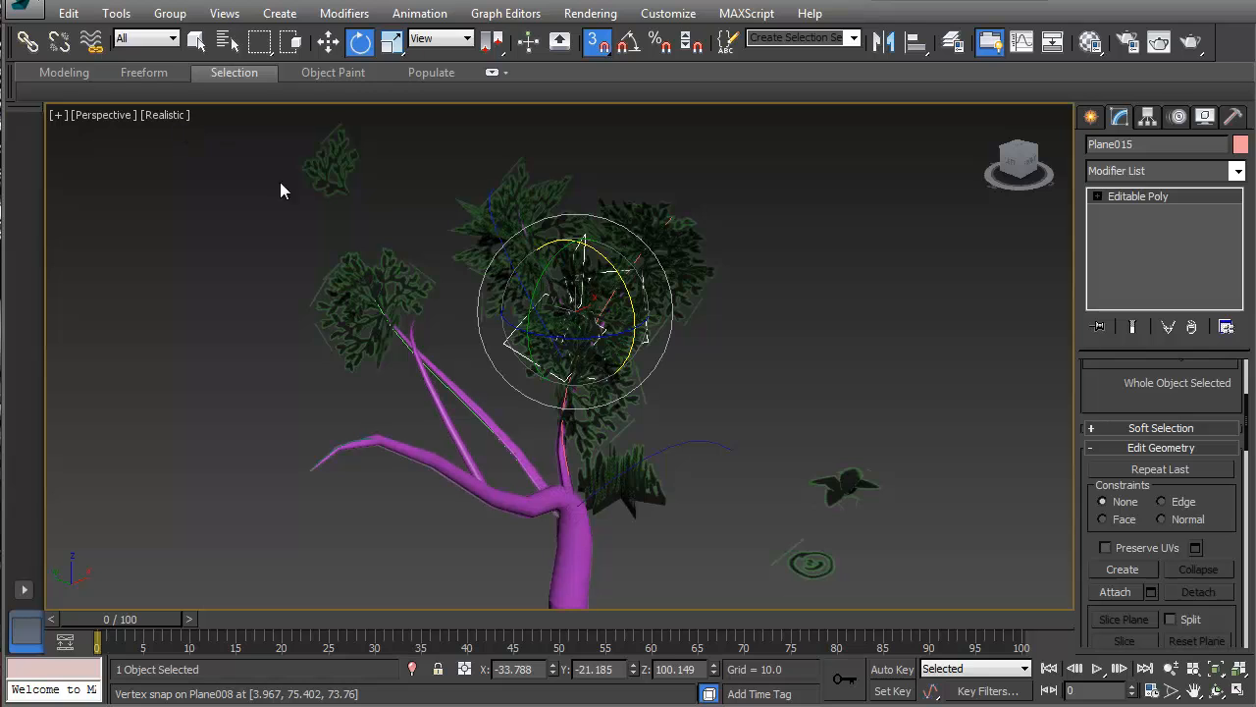
scroll(528, 420, "down", 2)
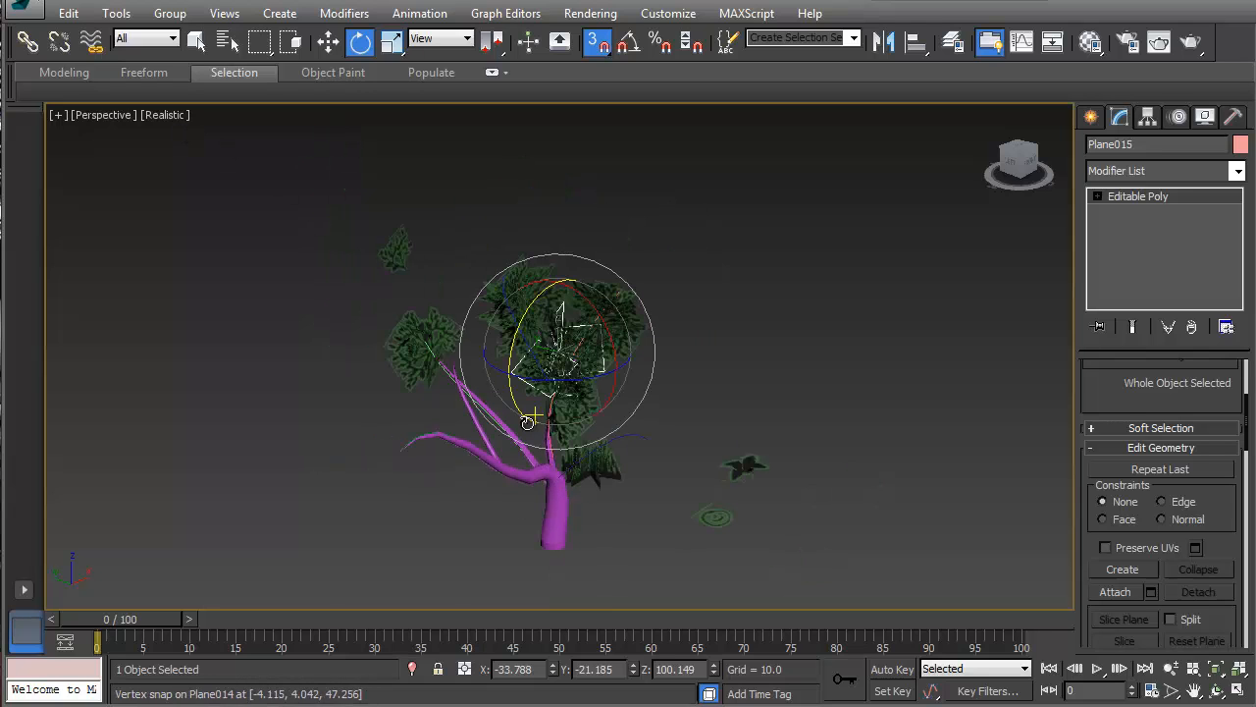
- Show the polygon and vertex statistics in the viewport and turn on the edged faces display
key("7")
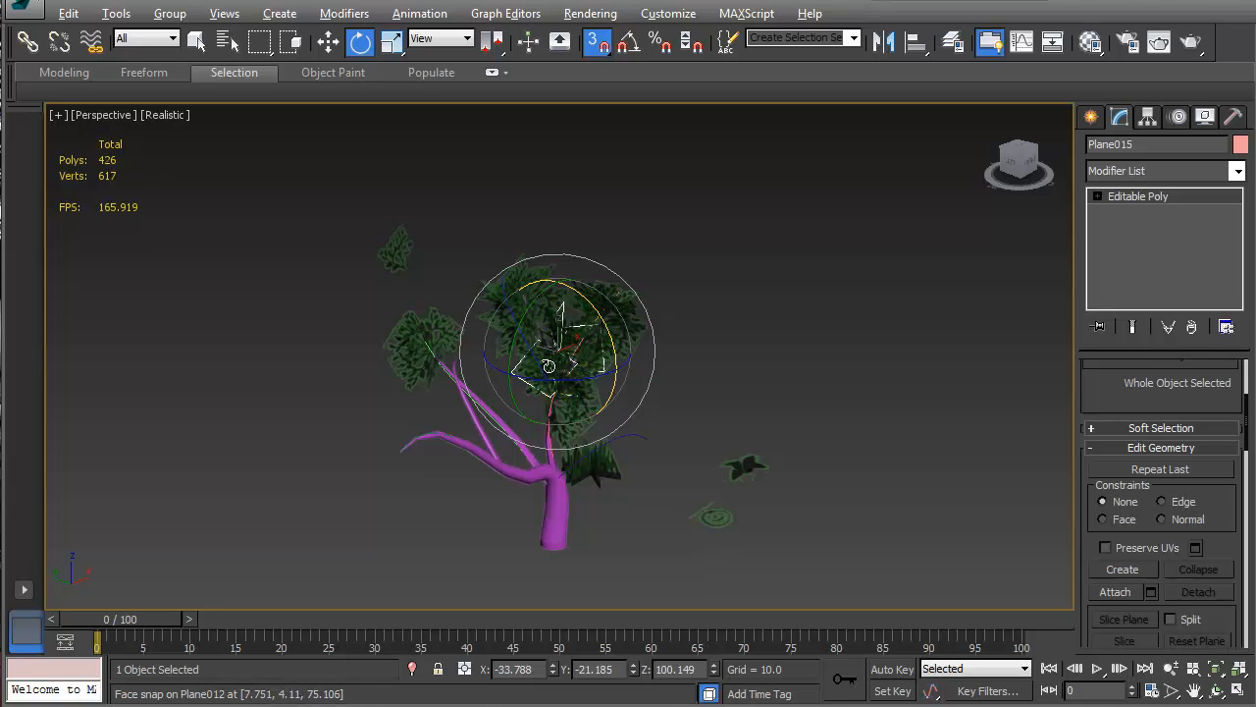
middle_click_drag(572, 385, 535, 383, "alt")
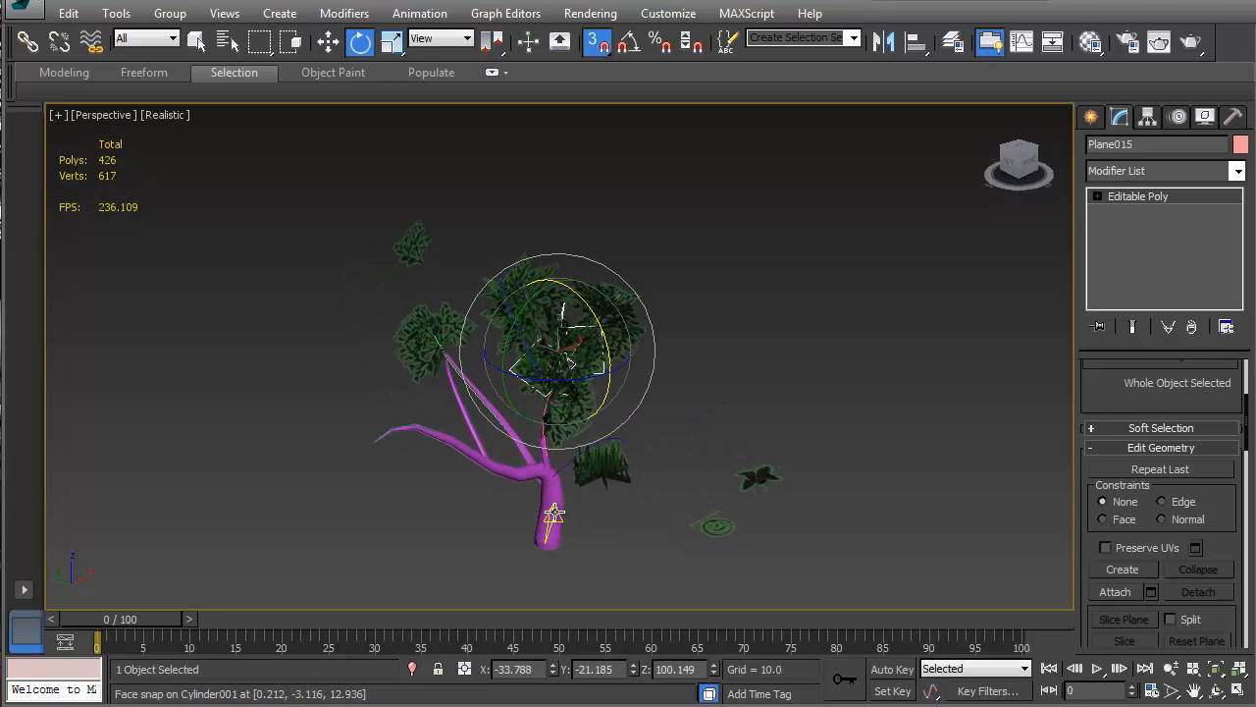
scroll(551, 481, "up", 4)
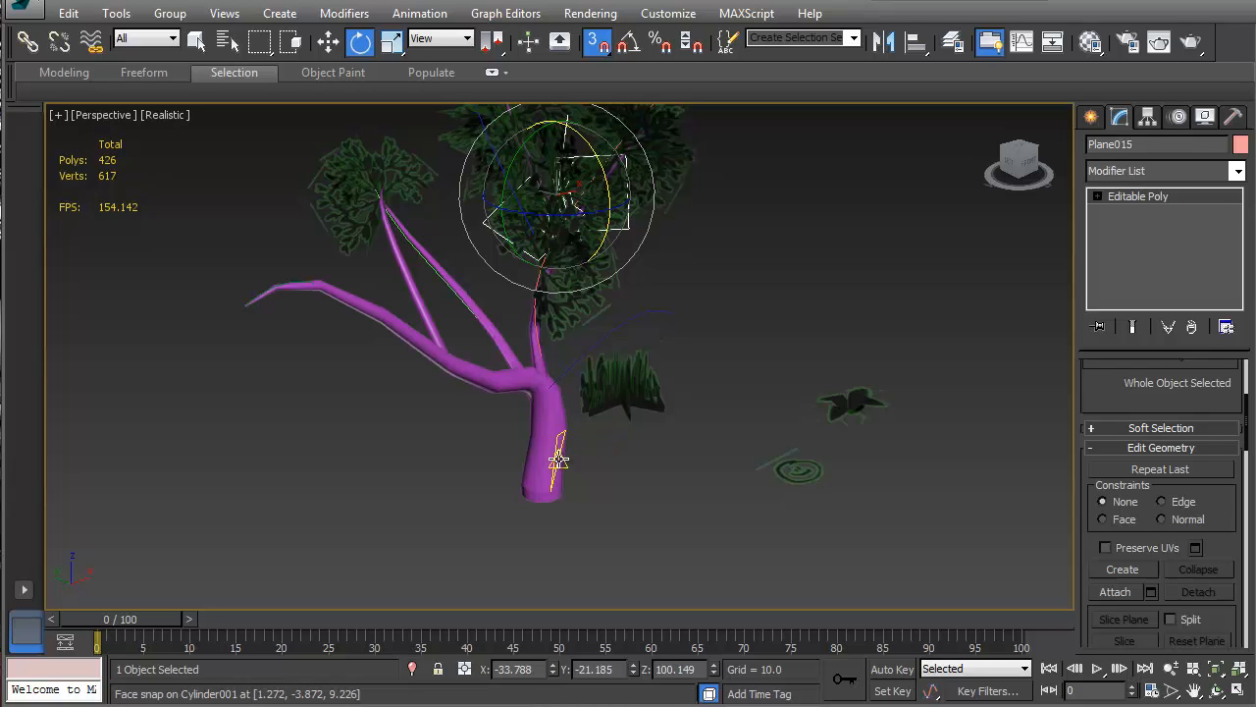
key("F4")
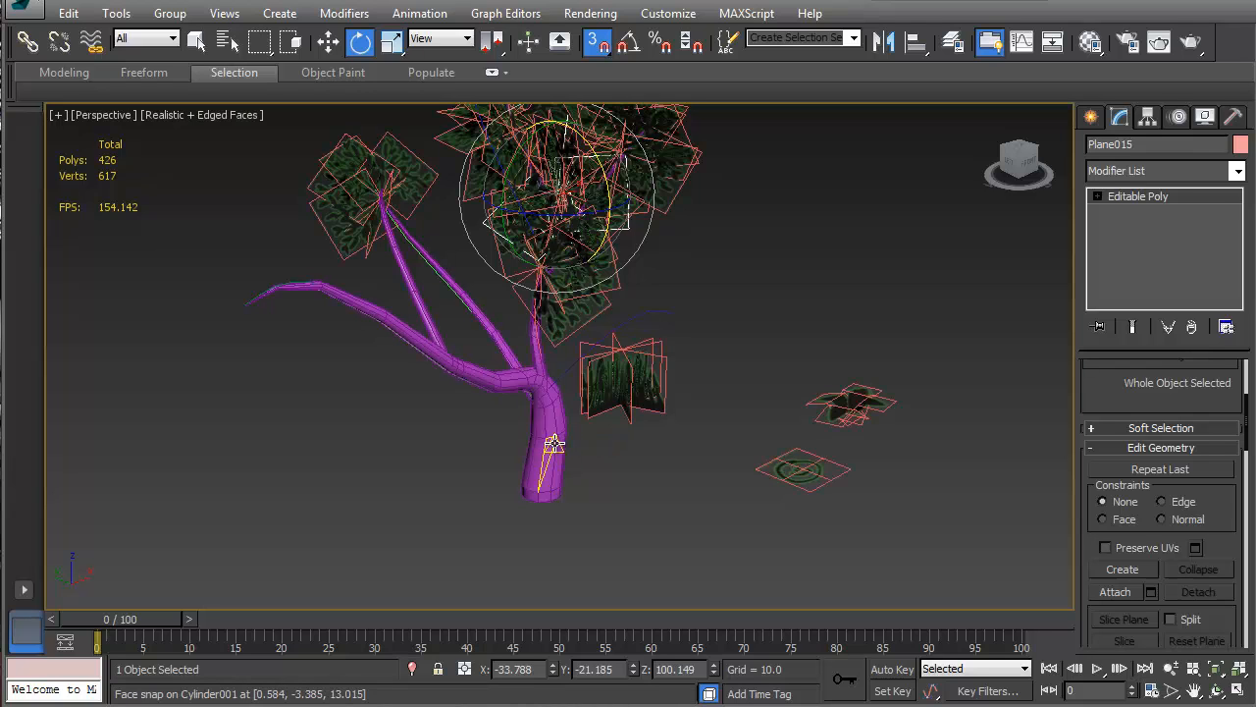
- Inspect the edges of the trunk and lower branches close up and turn off 3D snapping
scroll(555, 492, "up", 3)
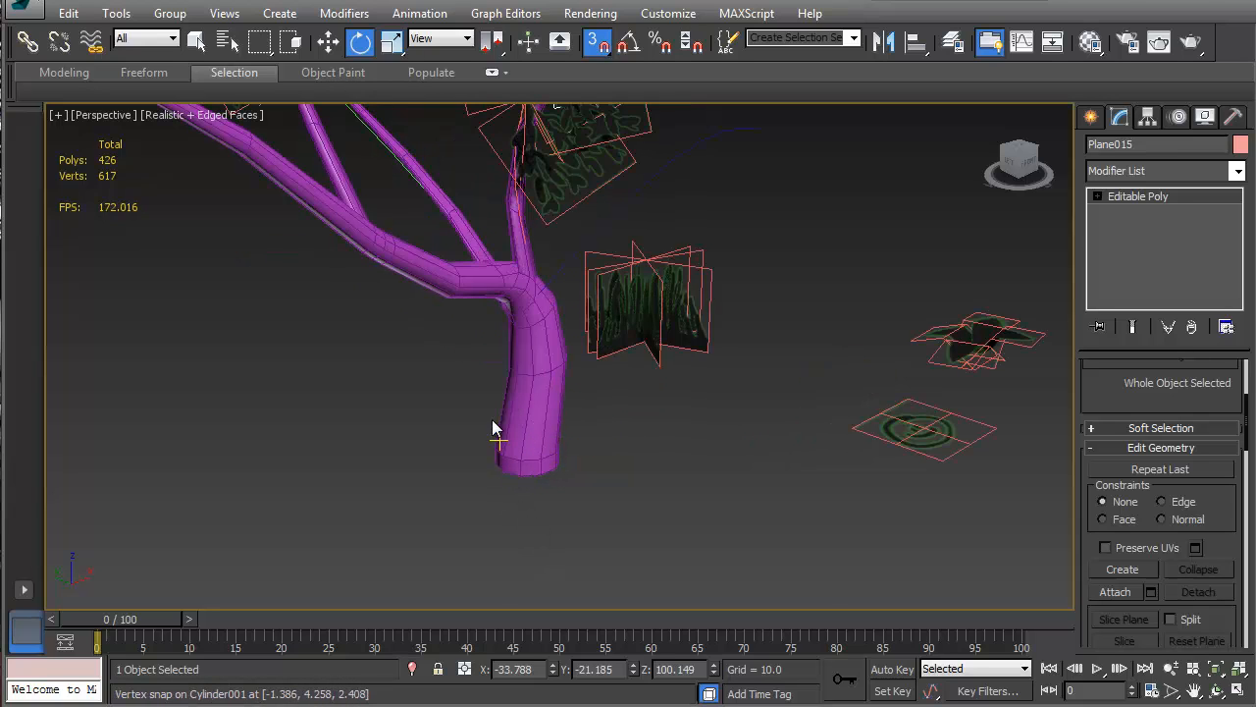
middle_click_drag(494, 429, 542, 512)
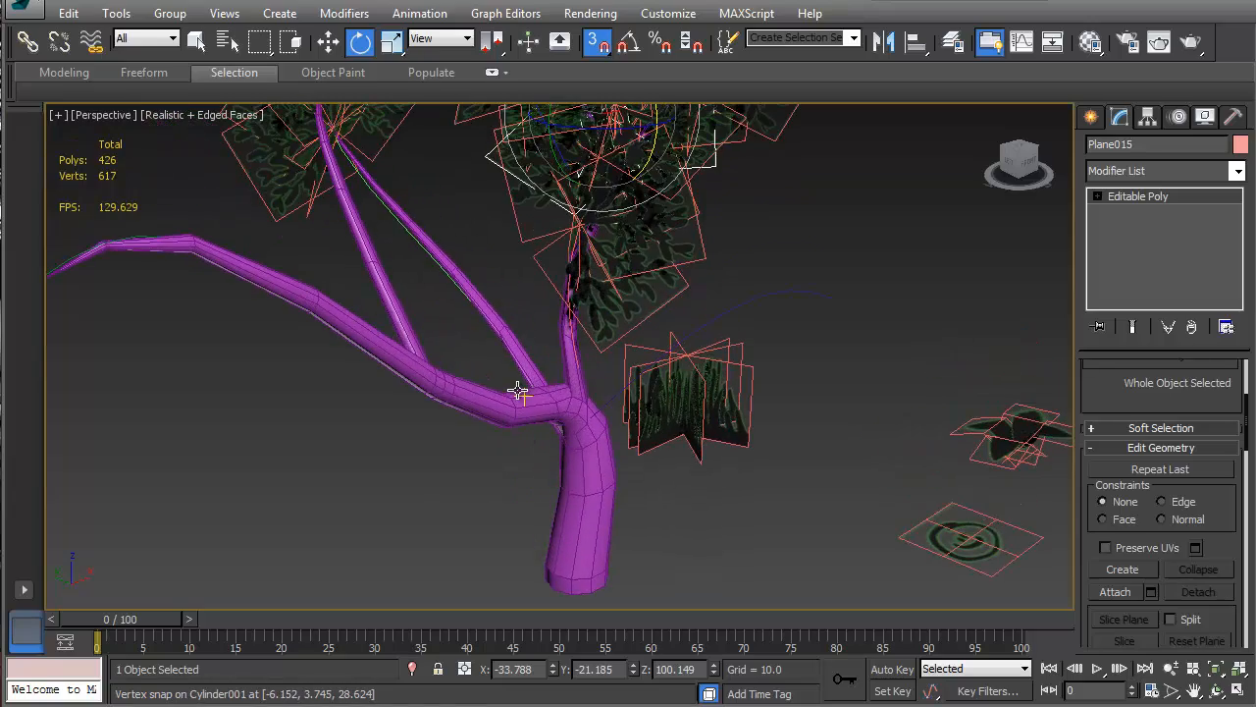
middle_click_drag(518, 389, 503, 368, "alt")
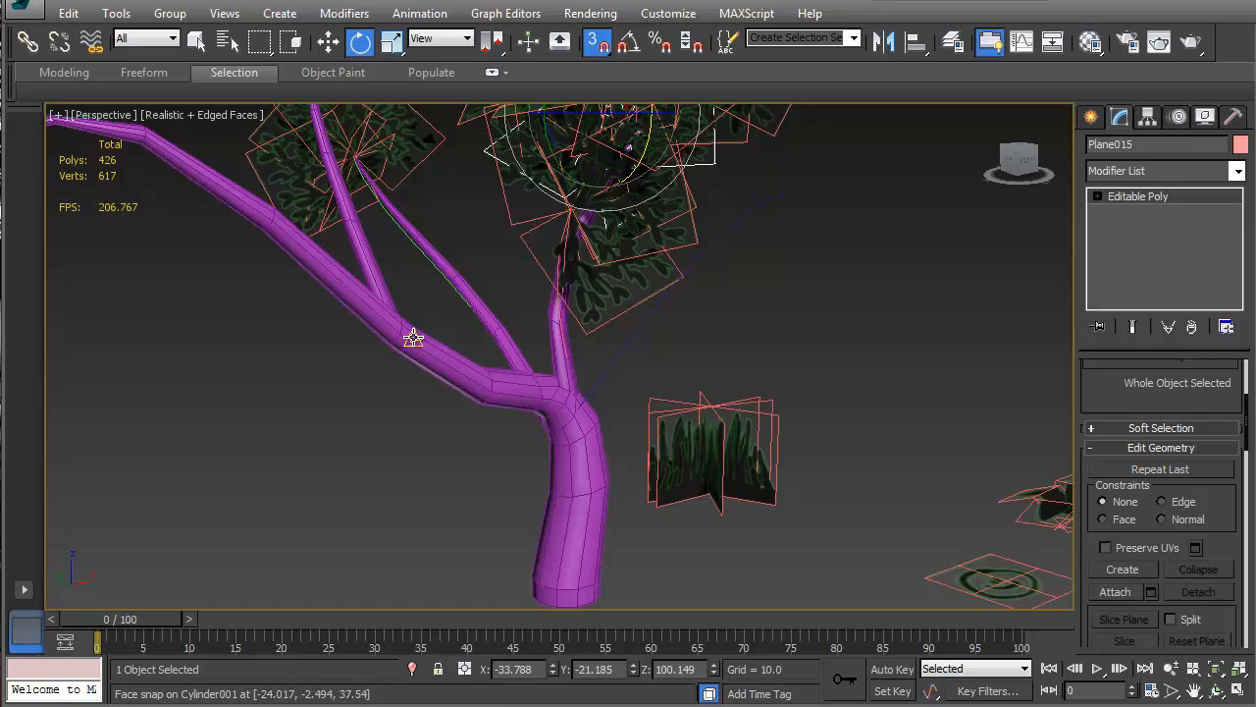
key("s")
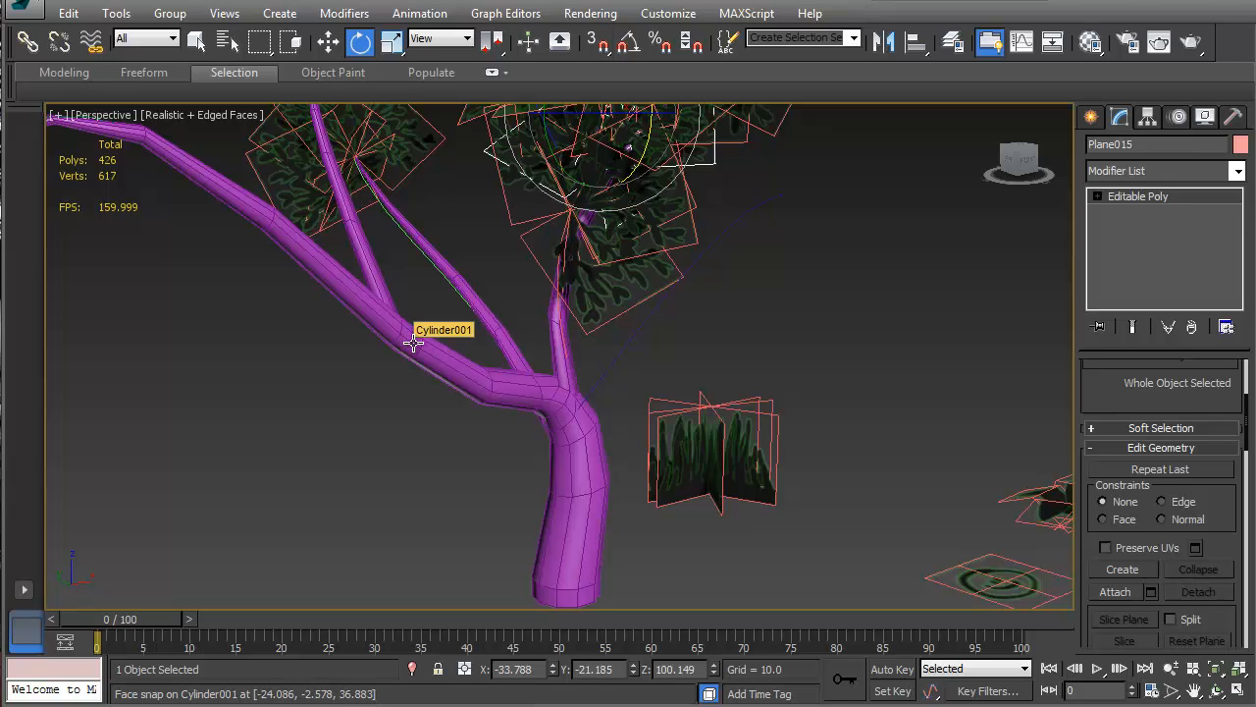
- Collapse a short edge between the closely spaced edge loops on the trunk object's lower branch, just below the first fork
key("2")
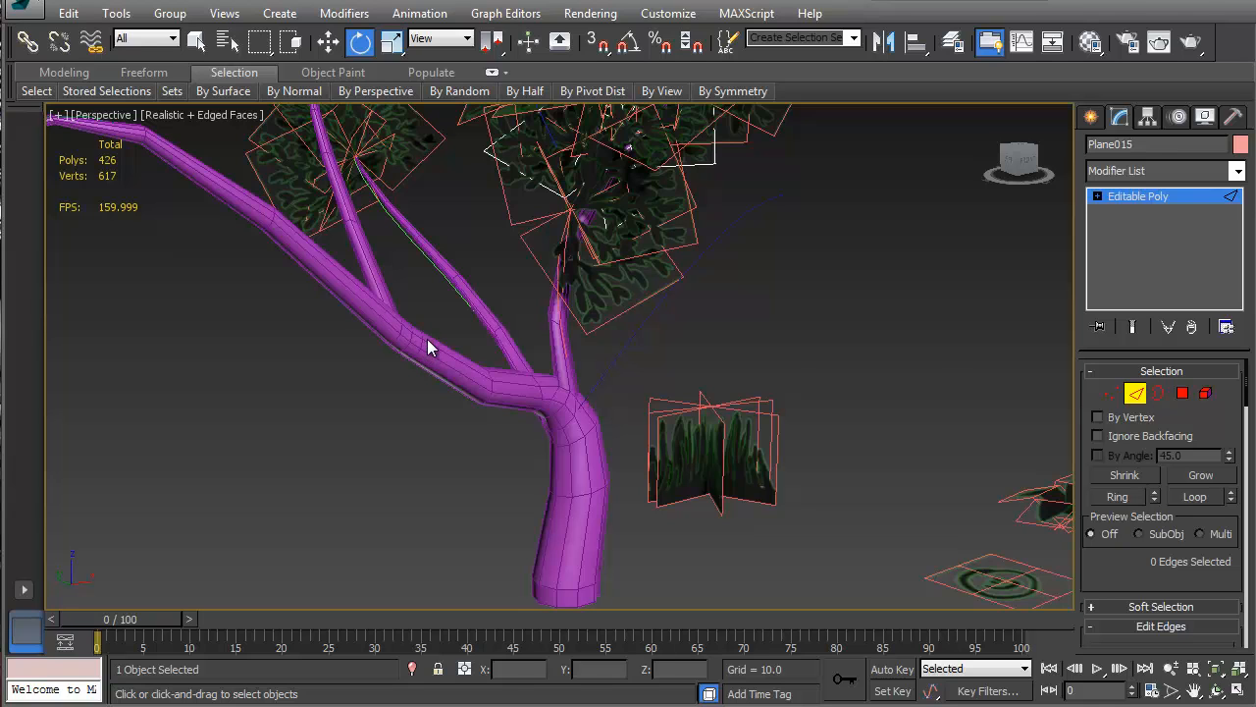
left_click(1135, 393)
left_click(509, 386)
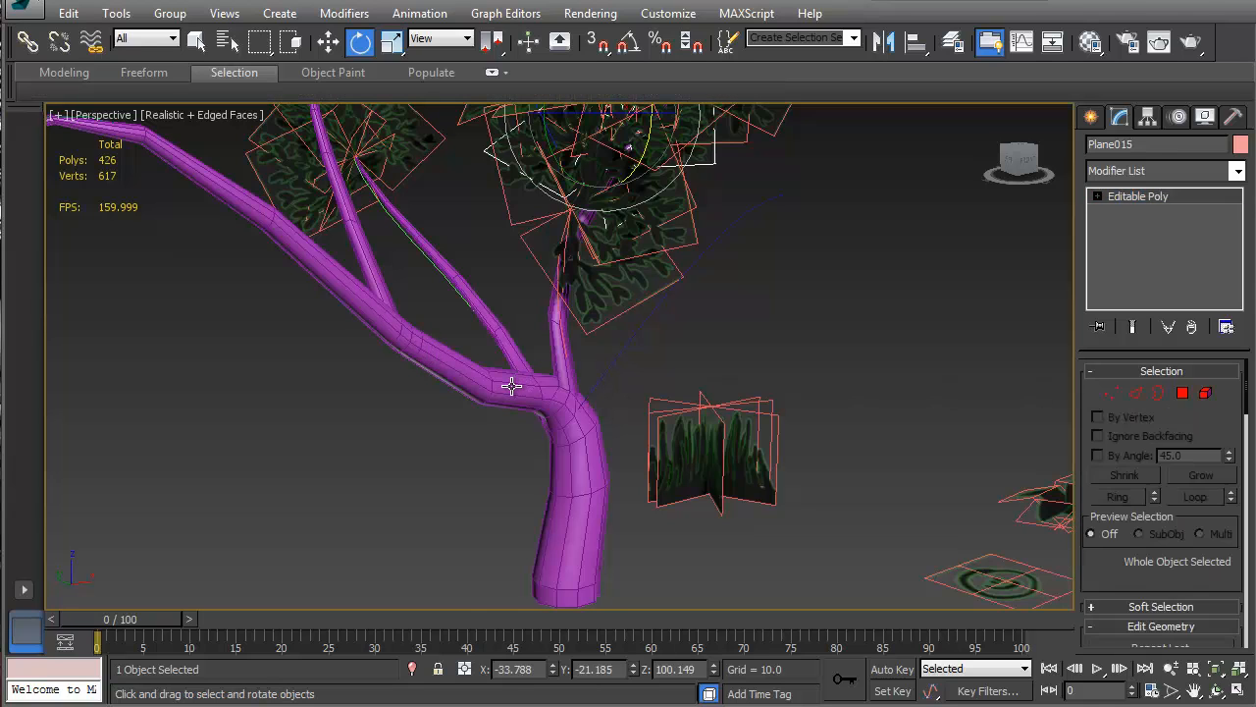
key("2")
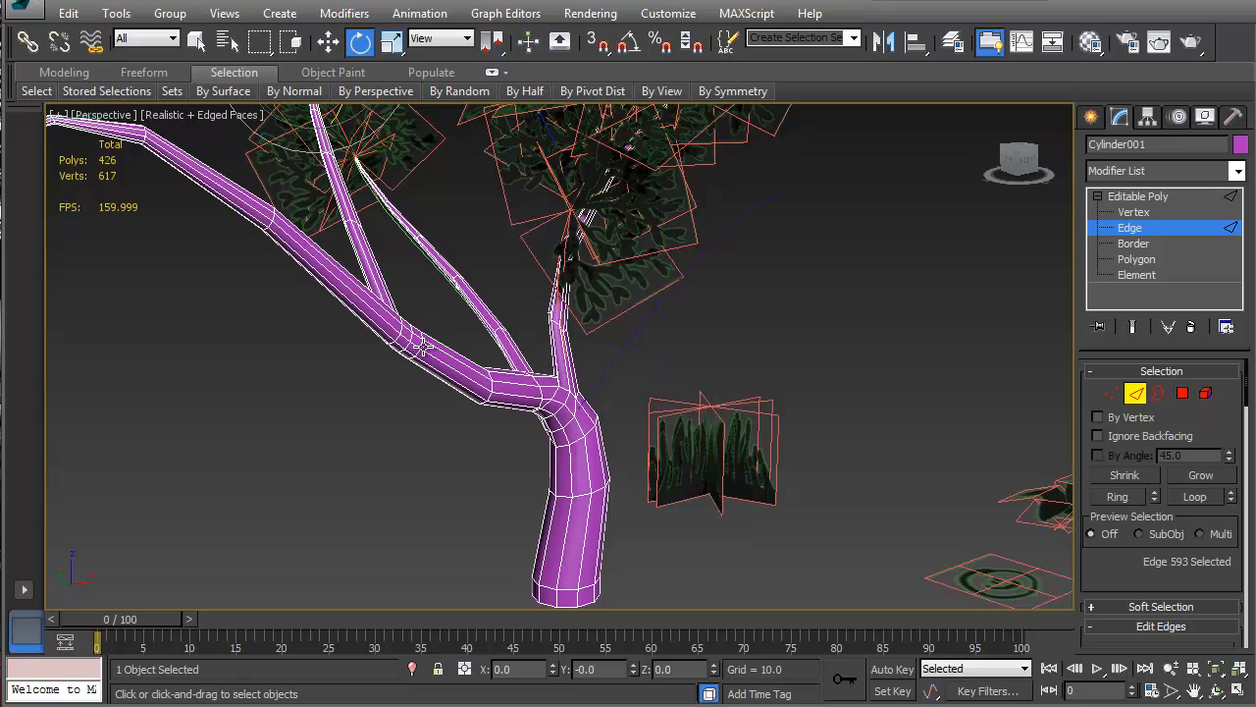
left_click(417, 345)
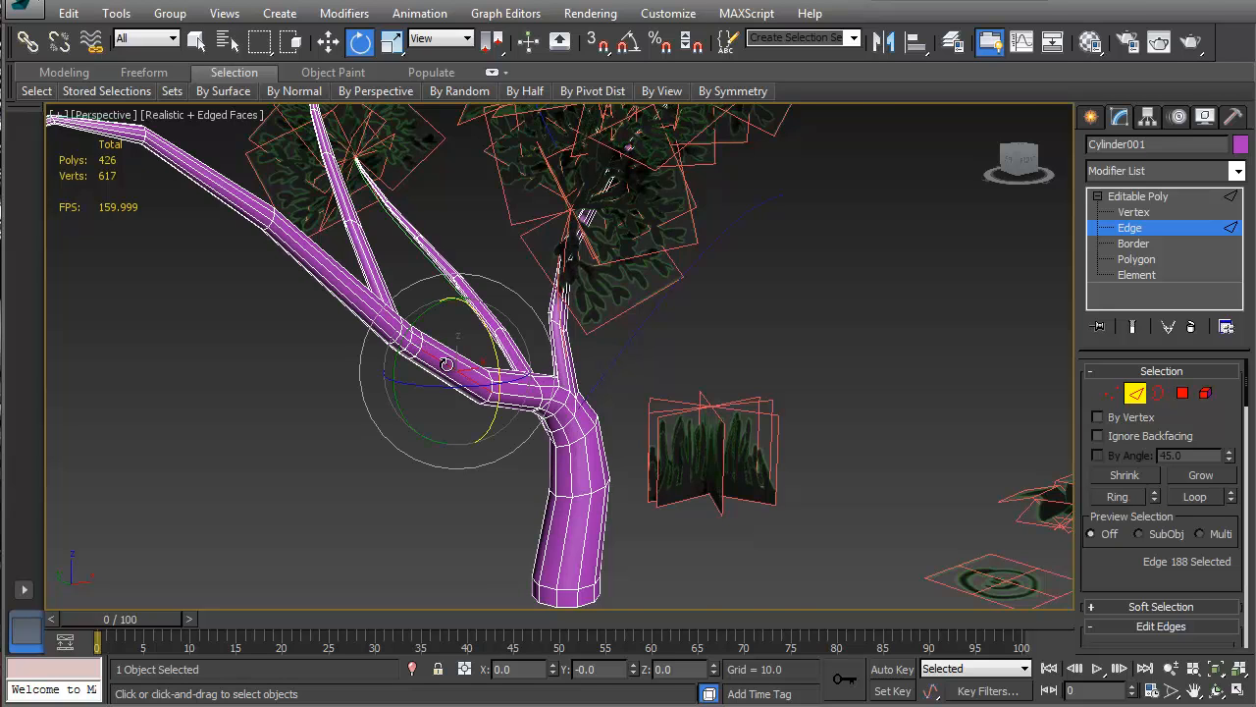
scroll(447, 365, "up", 5)
left_click(318, 282)
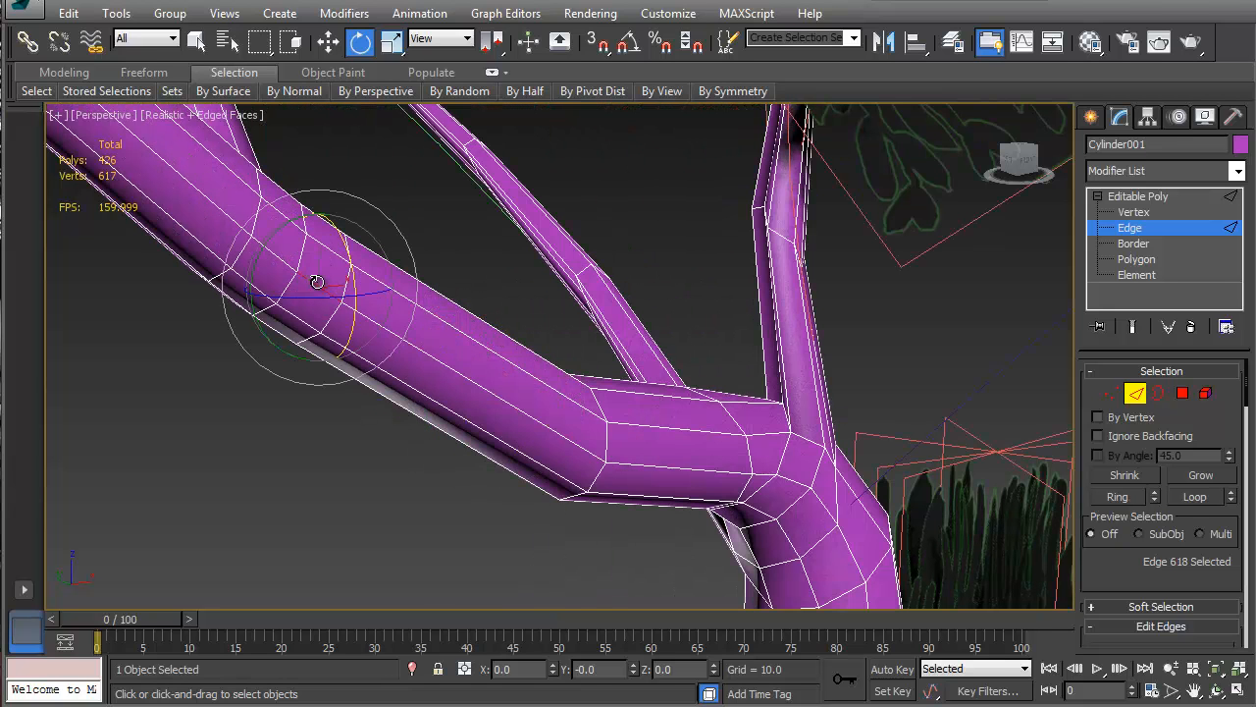
key("ctrl+BackSpace")
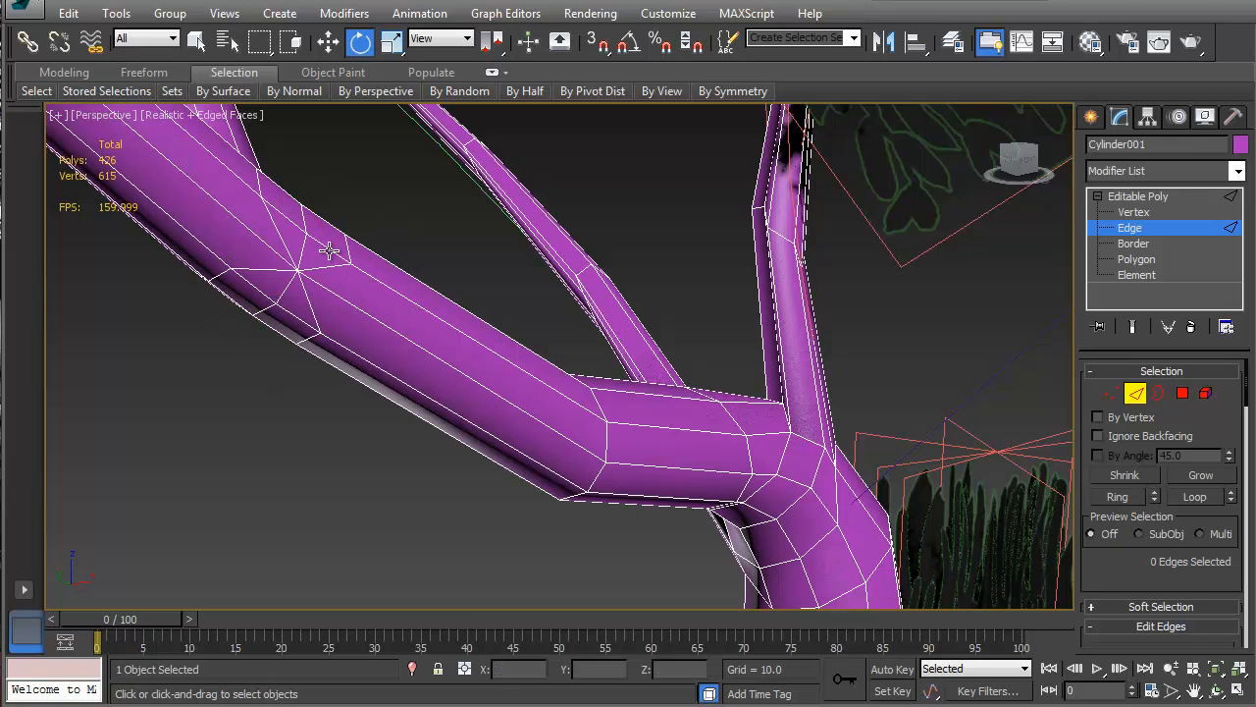
- Collapse the neighbouring short edges around the same branch section to merge the two loops, and leave edge editing
left_click(329, 247)
left_click(286, 221, "ctrl")
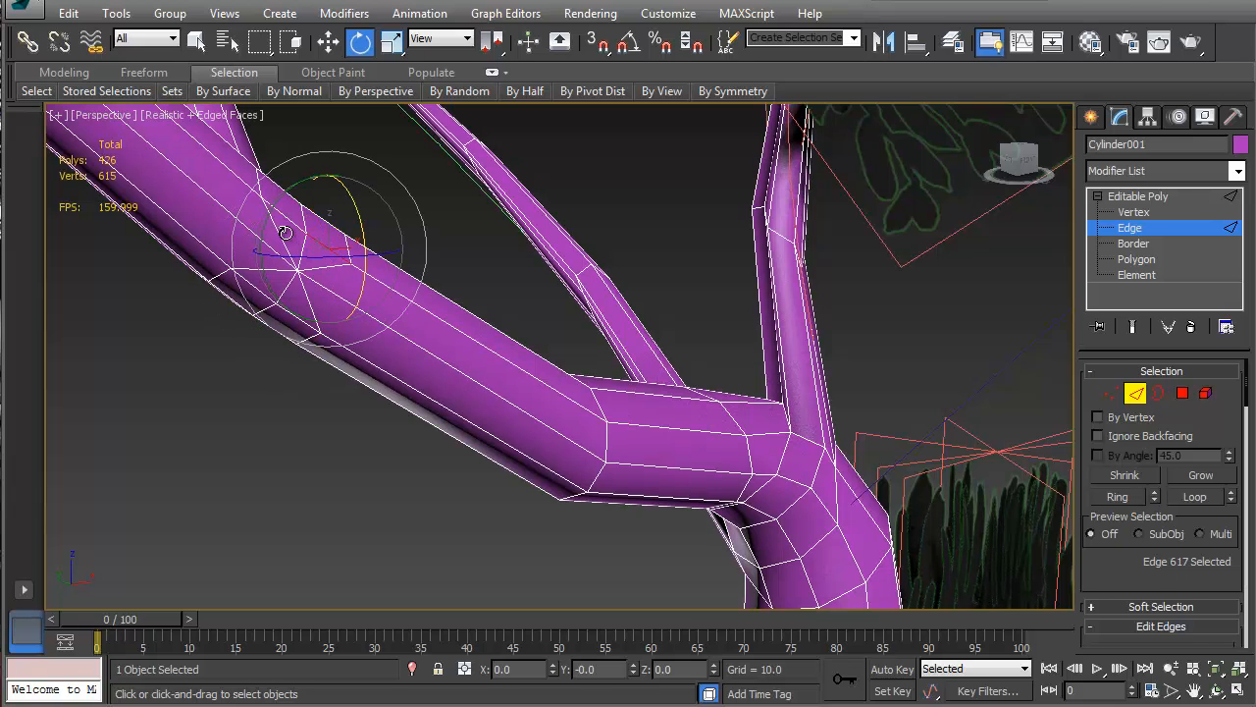
key("ctrl+BackSpace")
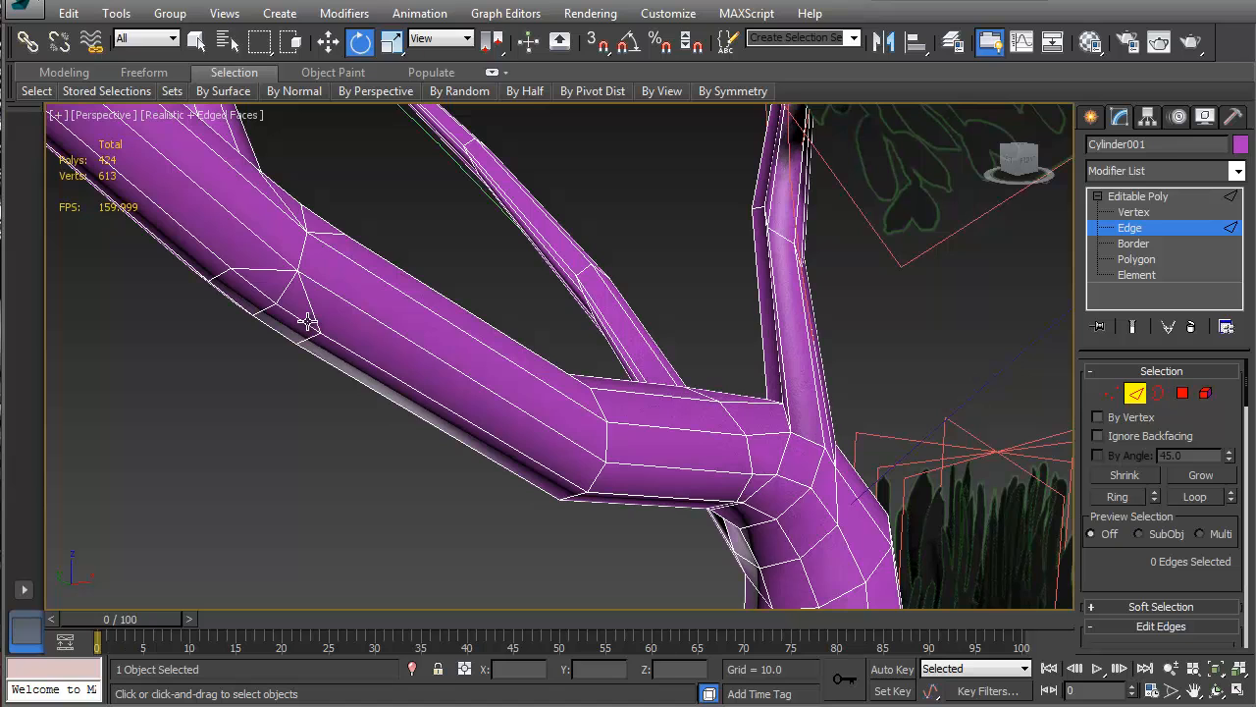
left_click(301, 319)
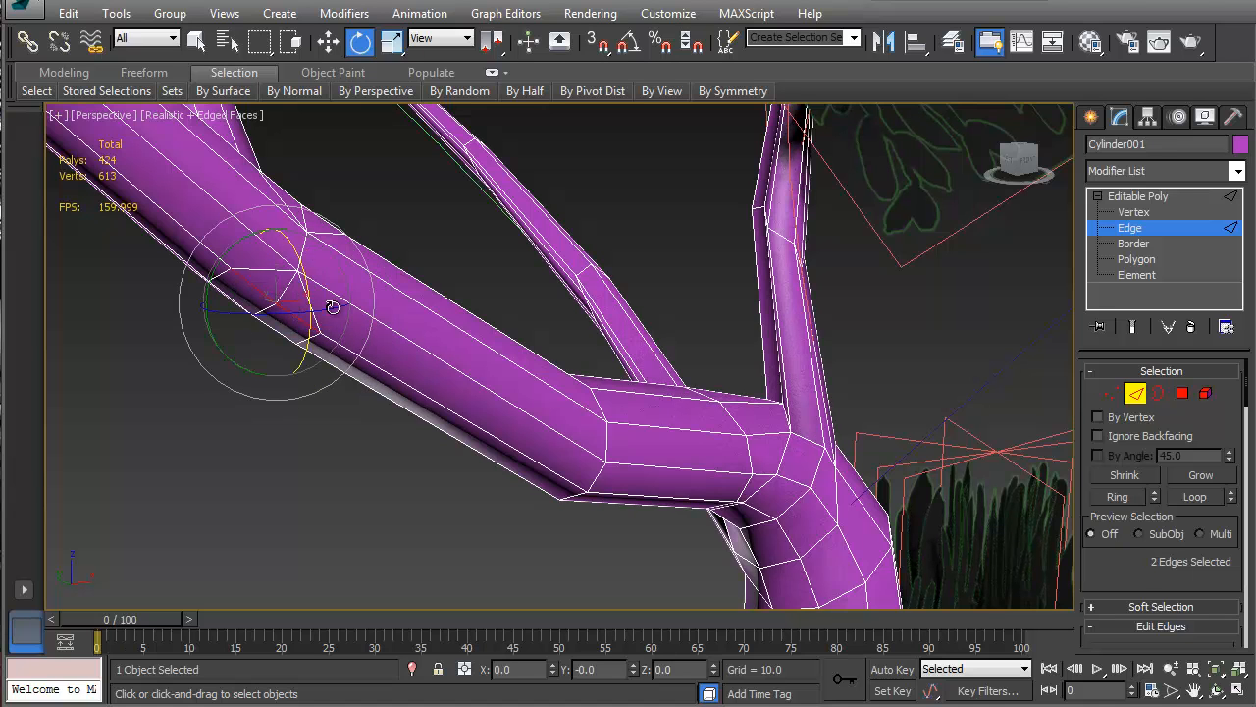
key("ctrl+BackSpace")
middle_click_drag(373, 284, 344, 422, "alt")
scroll(346, 424, "down", 5)
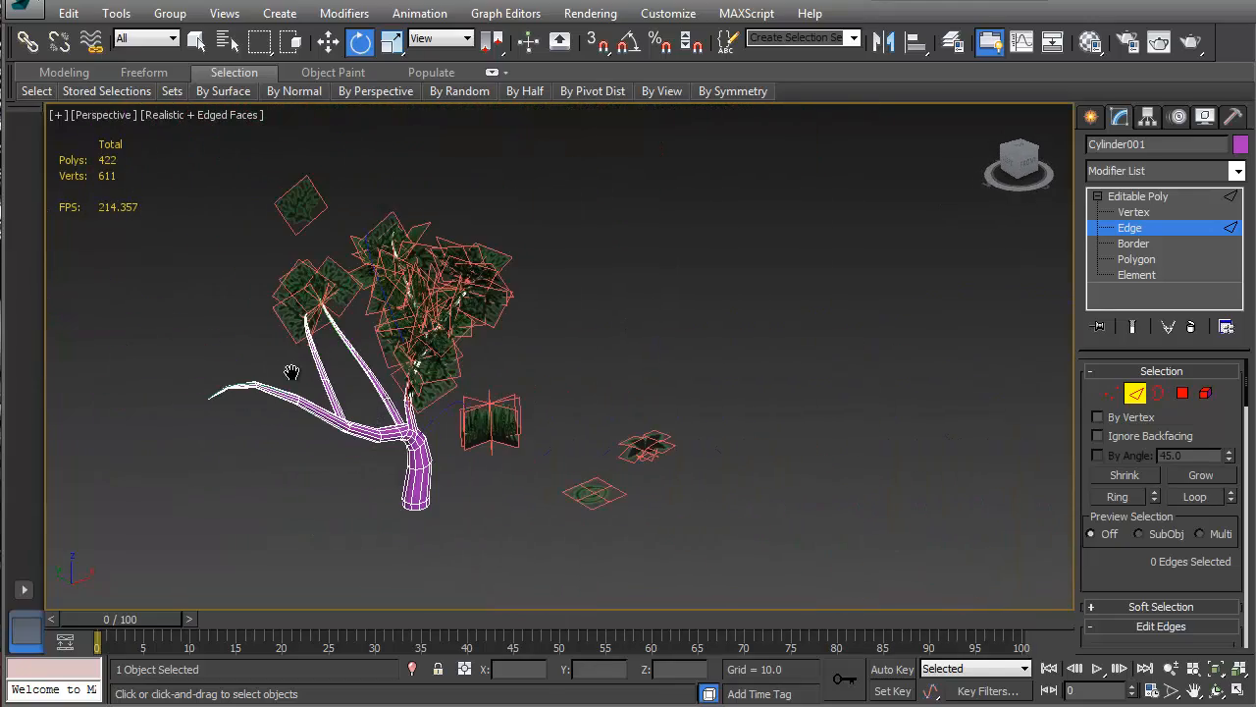
middle_click_drag(289, 373, 336, 317, "alt")
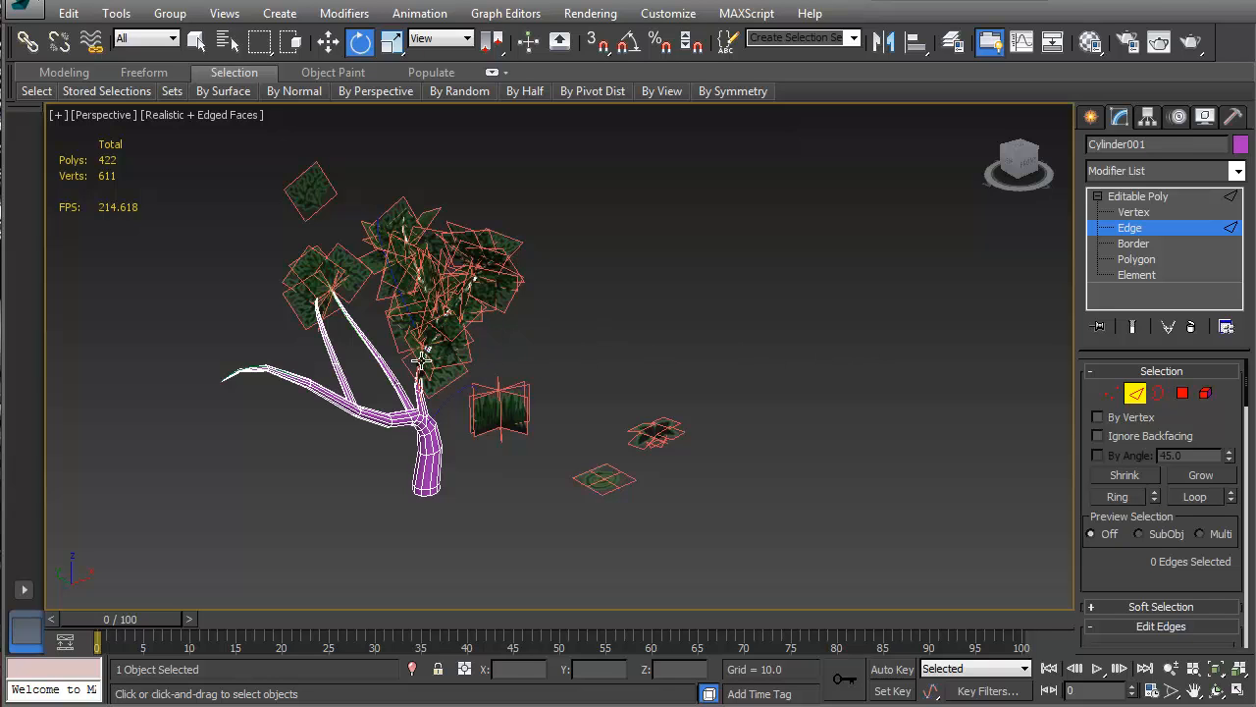
middle_click_drag(420, 360, 481, 398)
left_click(1145, 228)
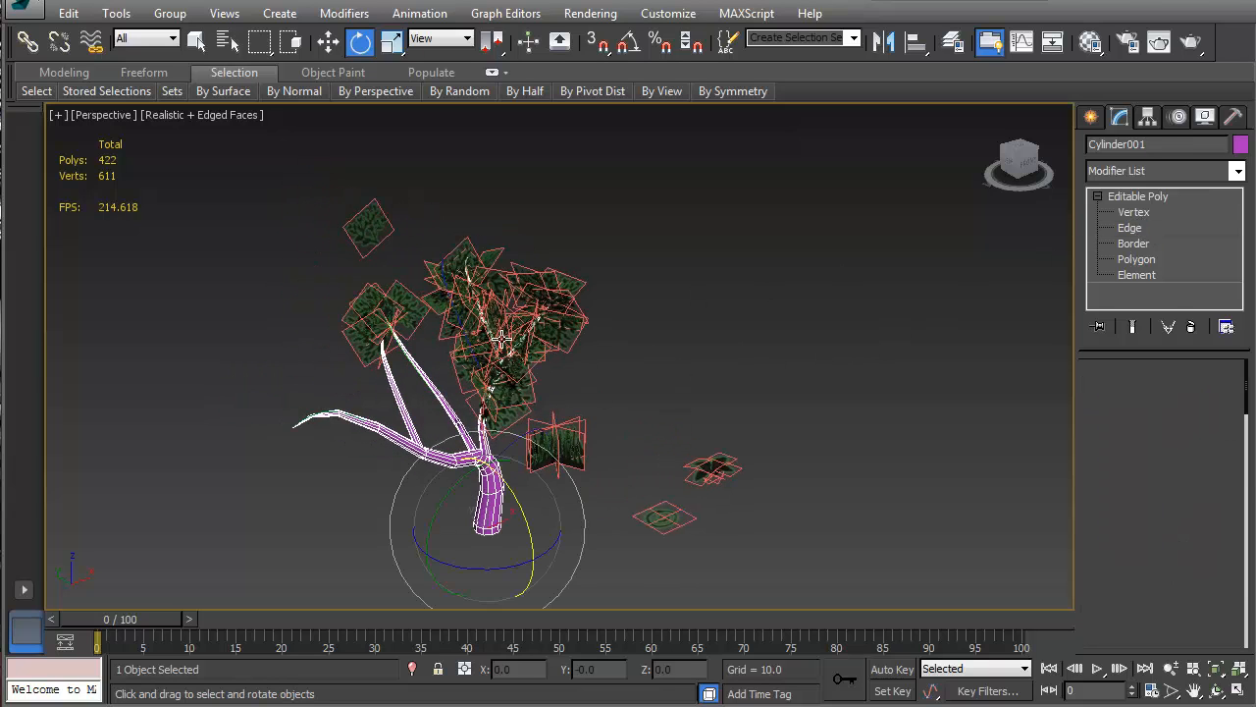
- Attach the surrounding crown clusters and the cluster on the outer branches to the outermost upper leaf cluster
left_click(574, 328)
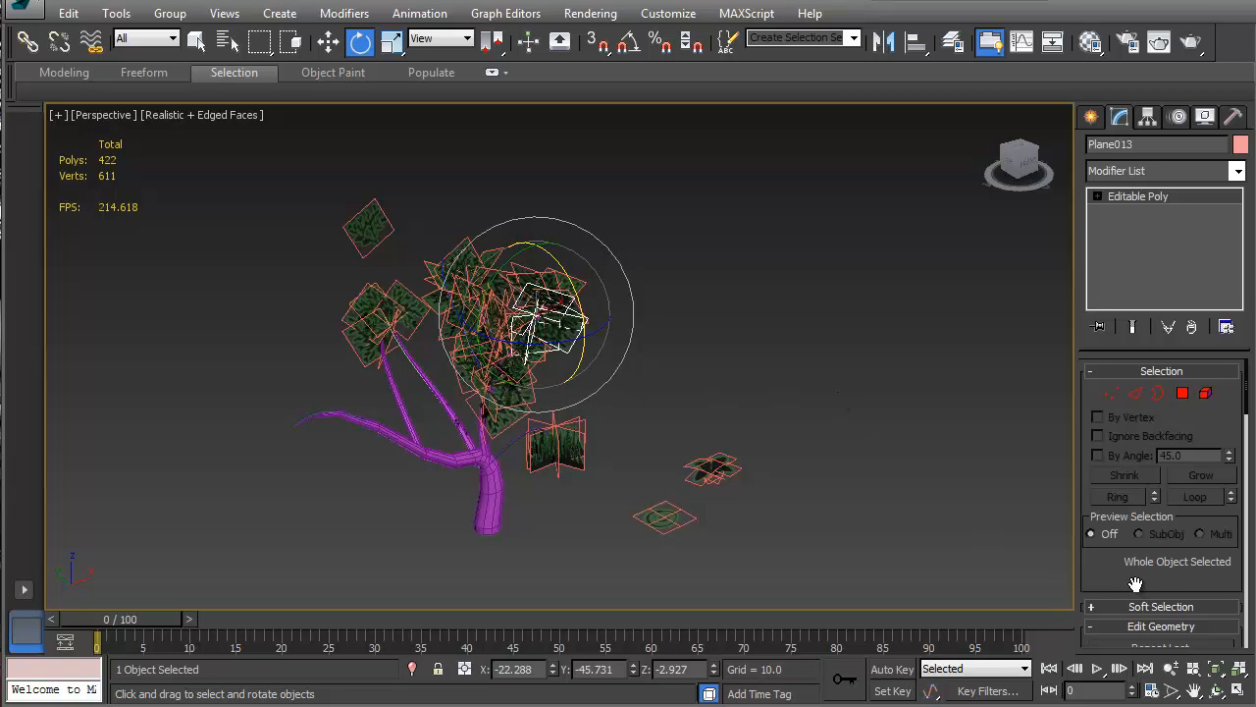
scroll(1136, 584, "down", 5)
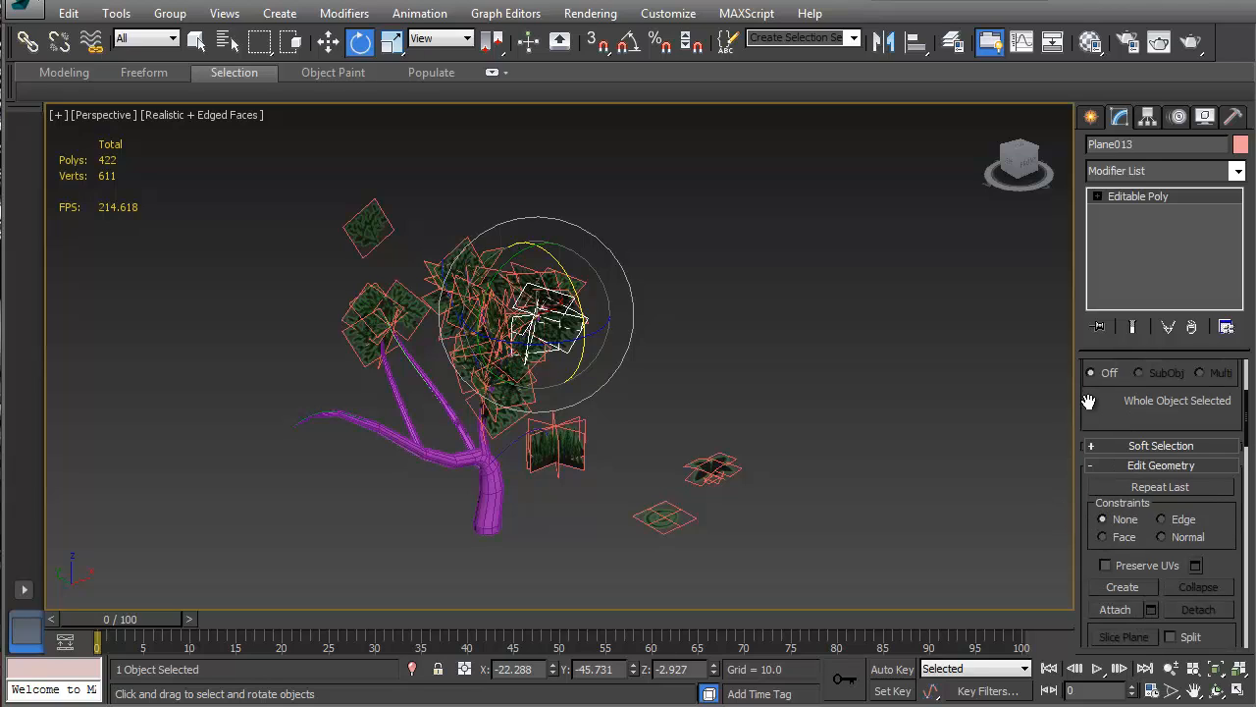
left_click_drag(1107, 410, 1102, 341)
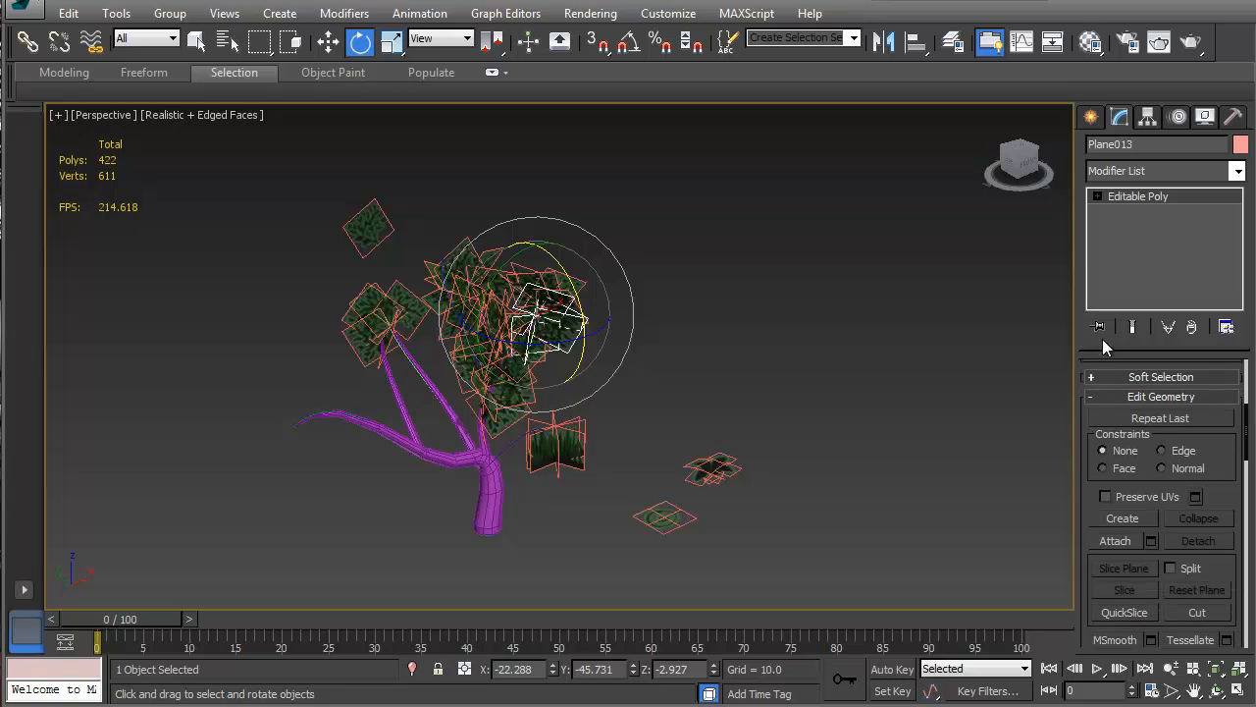
left_click(1115, 541)
left_click(478, 363)
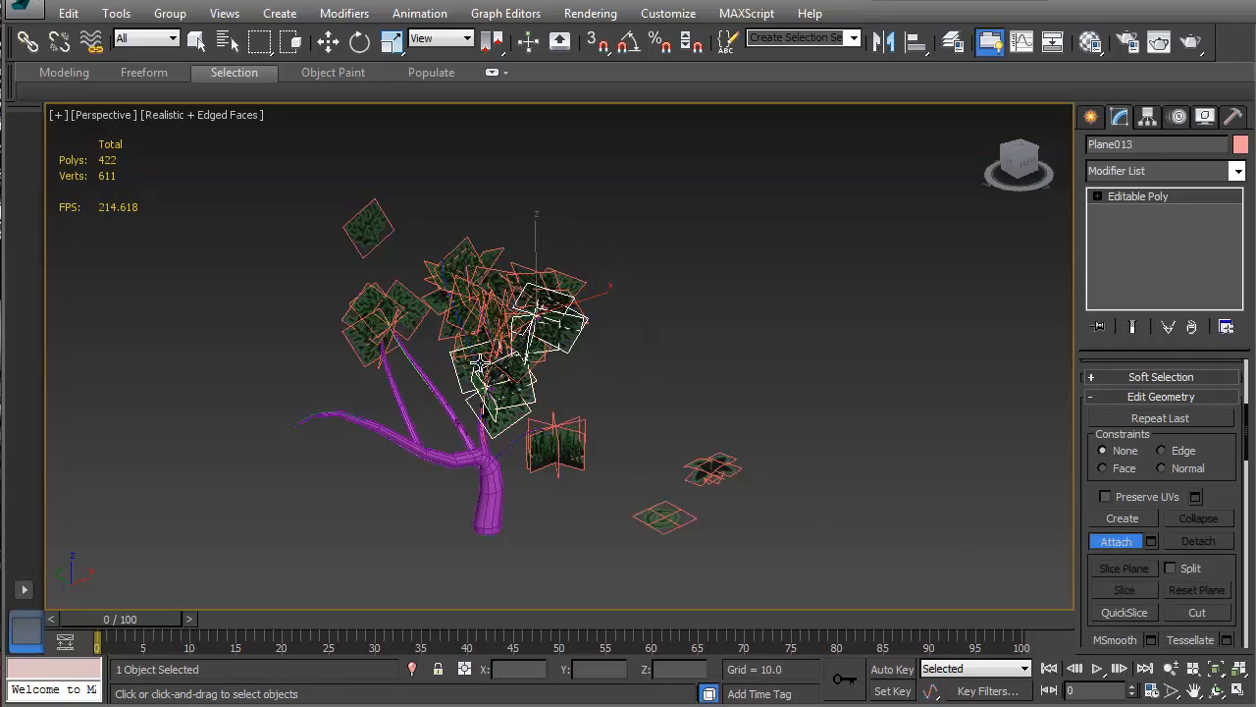
left_click(506, 335)
left_click(476, 294)
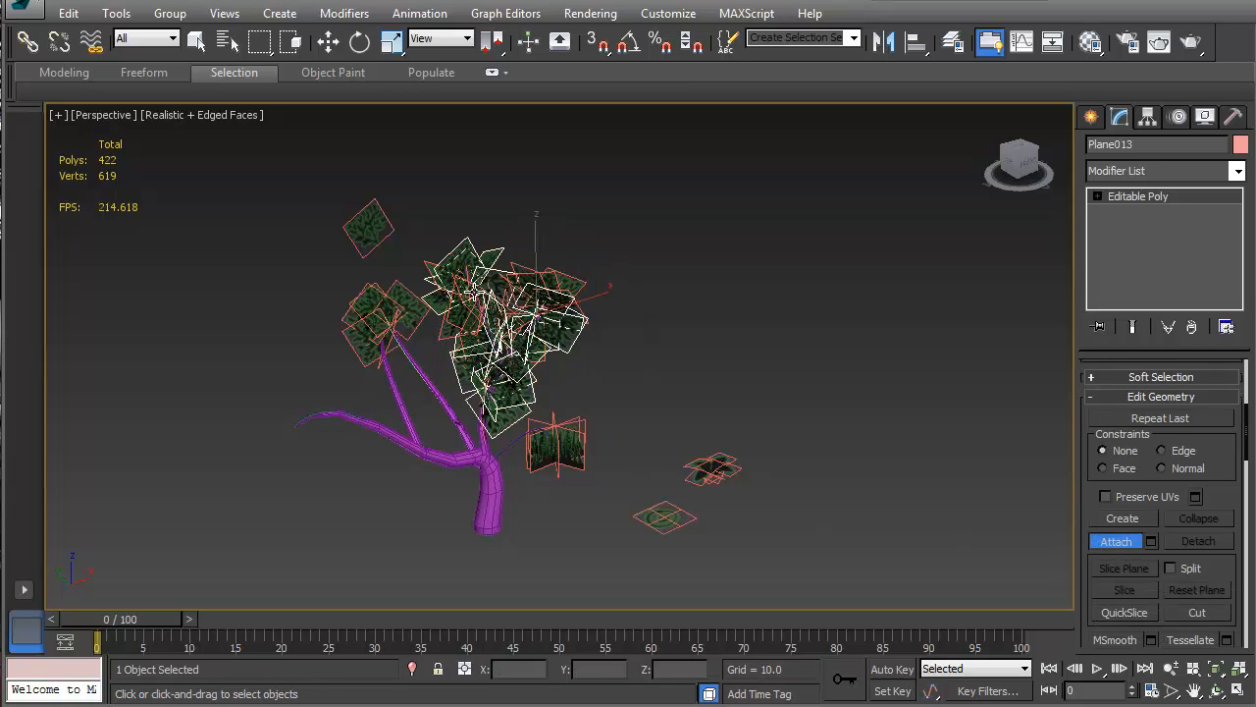
left_click(490, 318)
left_click(457, 334)
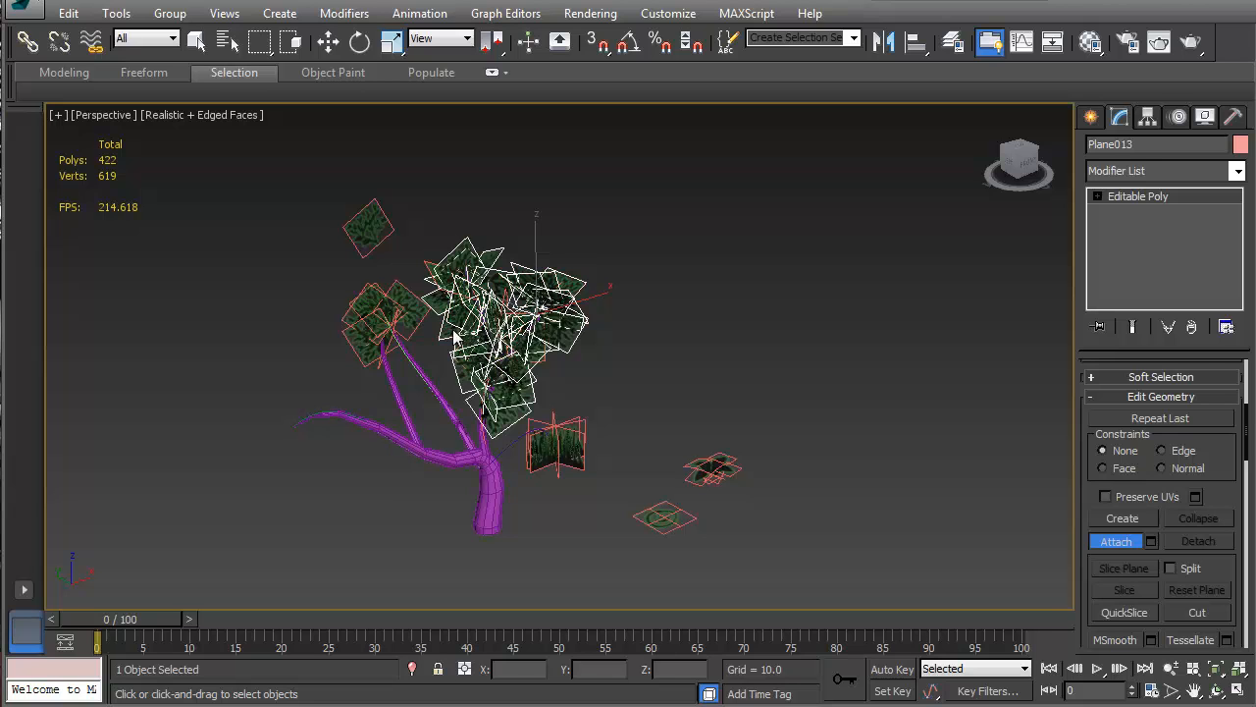
left_click(390, 317)
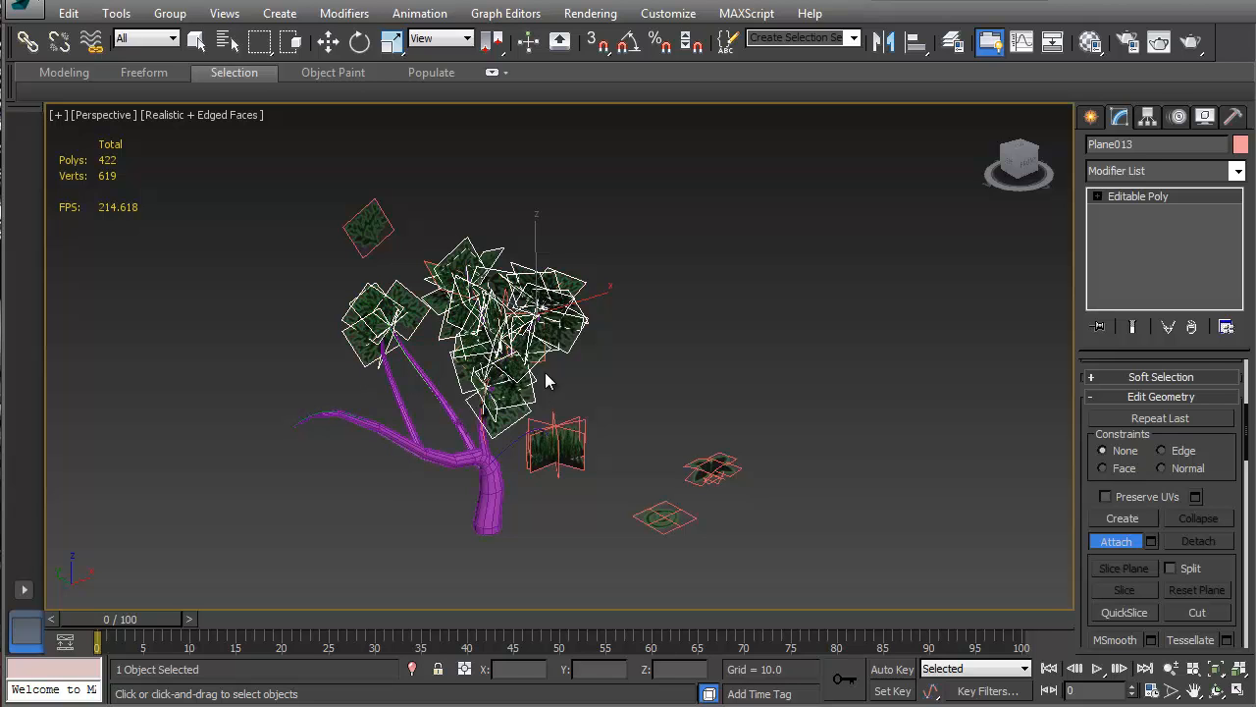
- Attach the remaining crown cluster and the trunk with its branches to the same foliage object
middle_click_drag(546, 381, 460, 378, "alt")
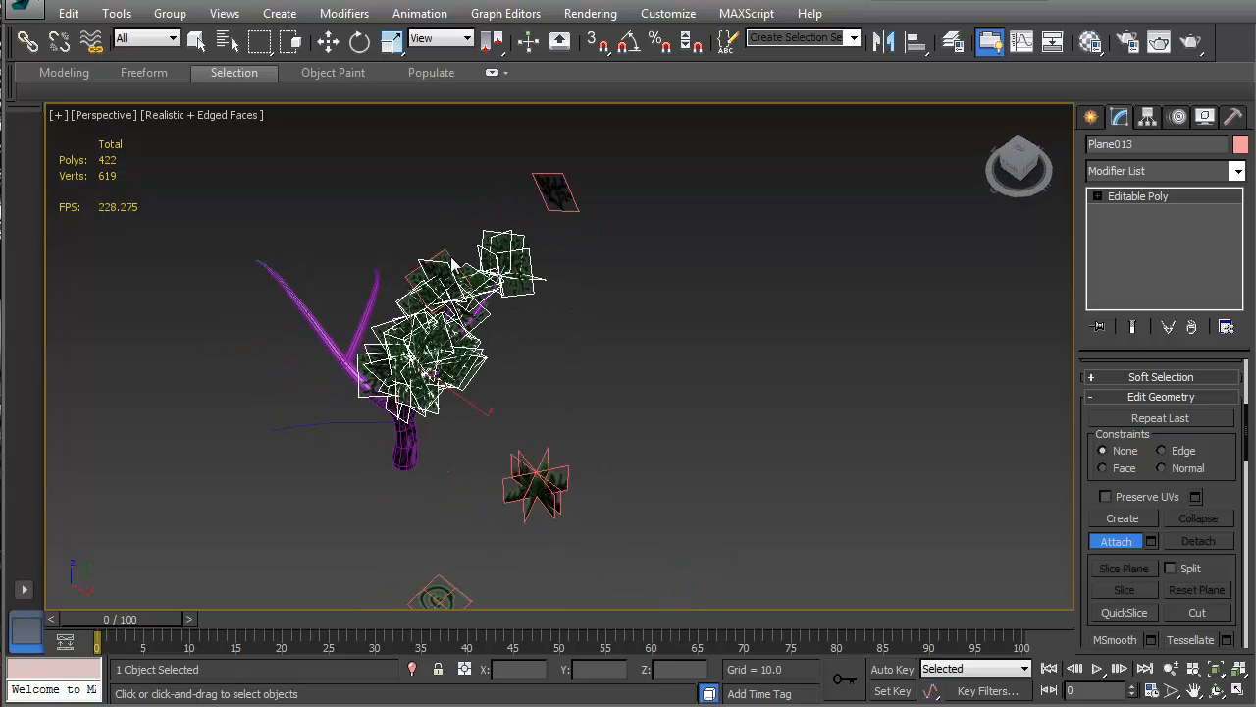
middle_click_drag(494, 329, 666, 344, "alt")
scroll(485, 376, "up", 3)
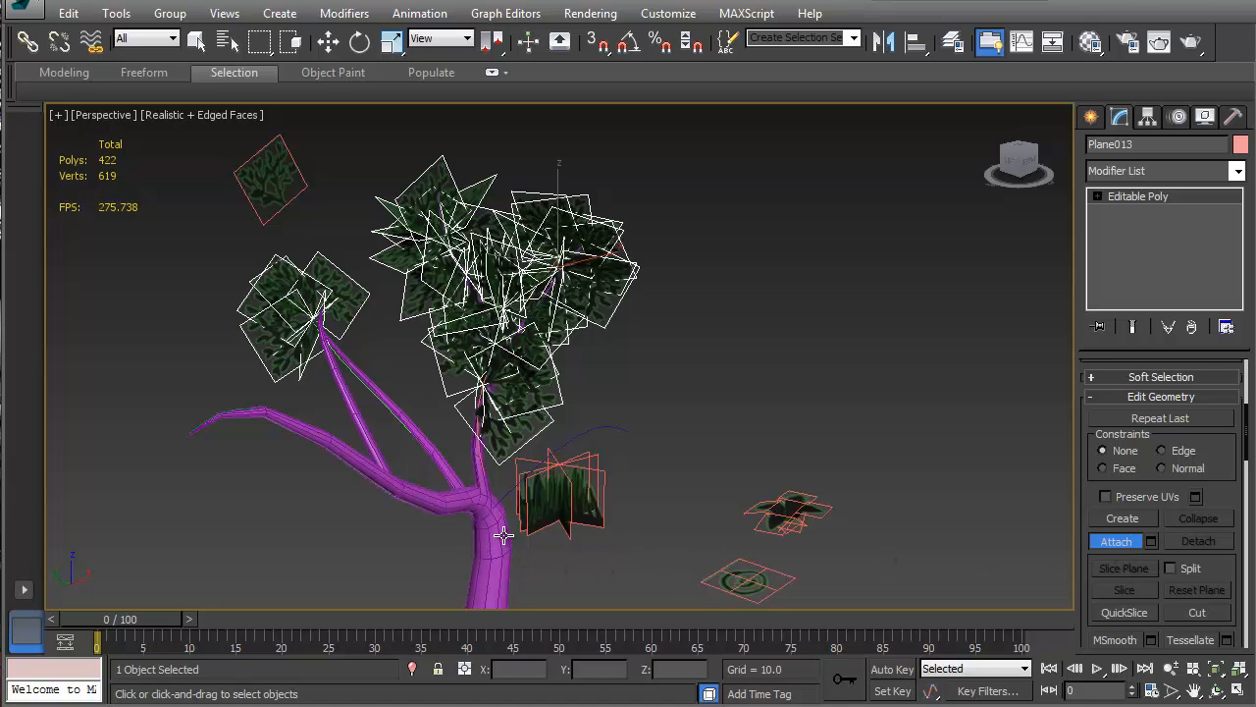
scroll(593, 506, "down", 3)
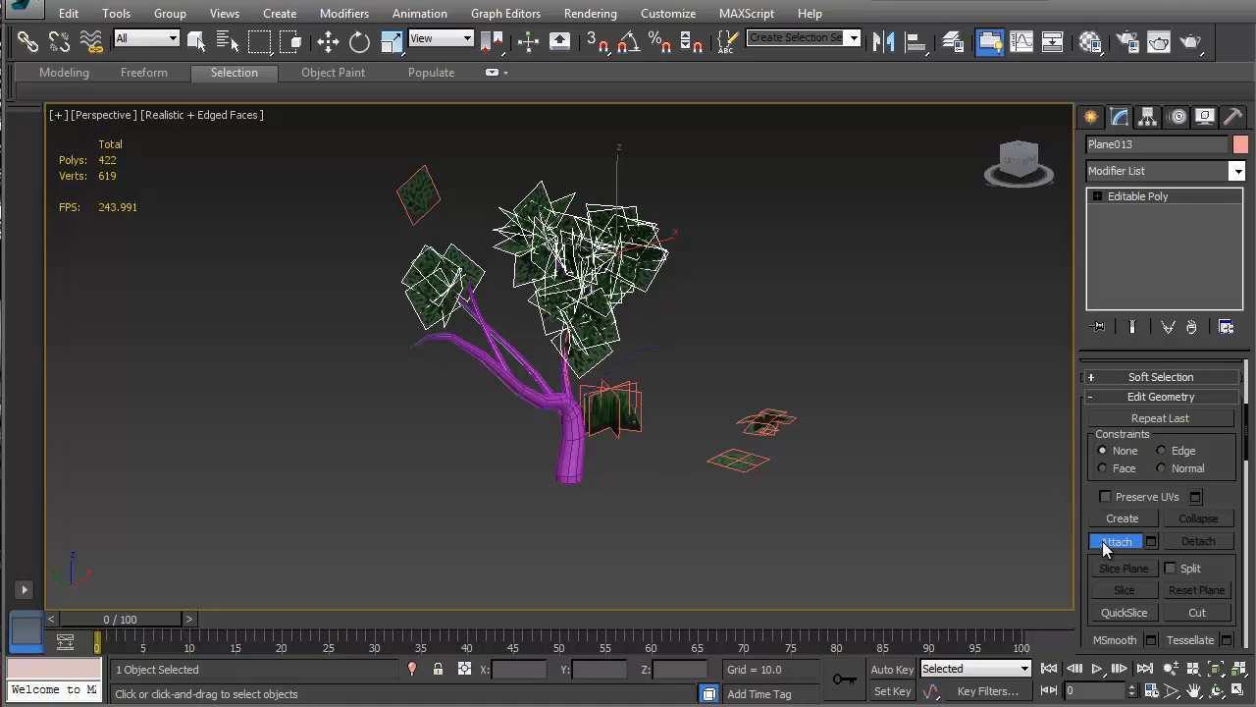
left_click(570, 464)
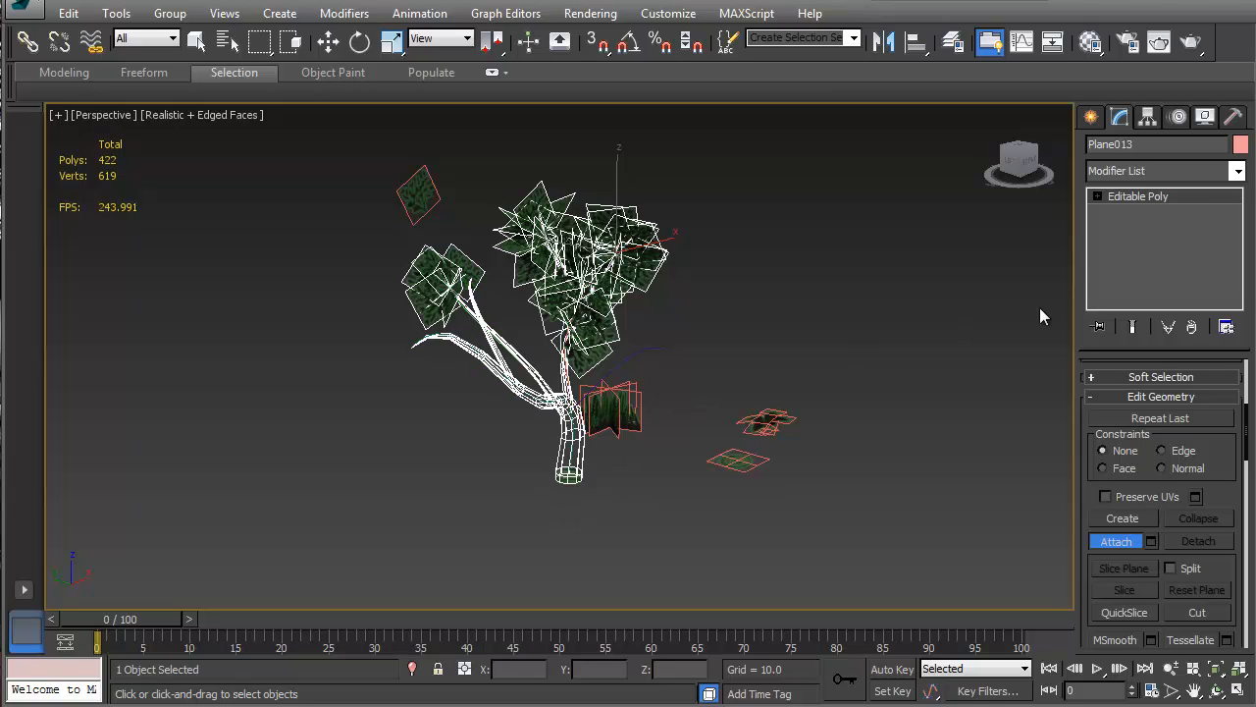
key("1")
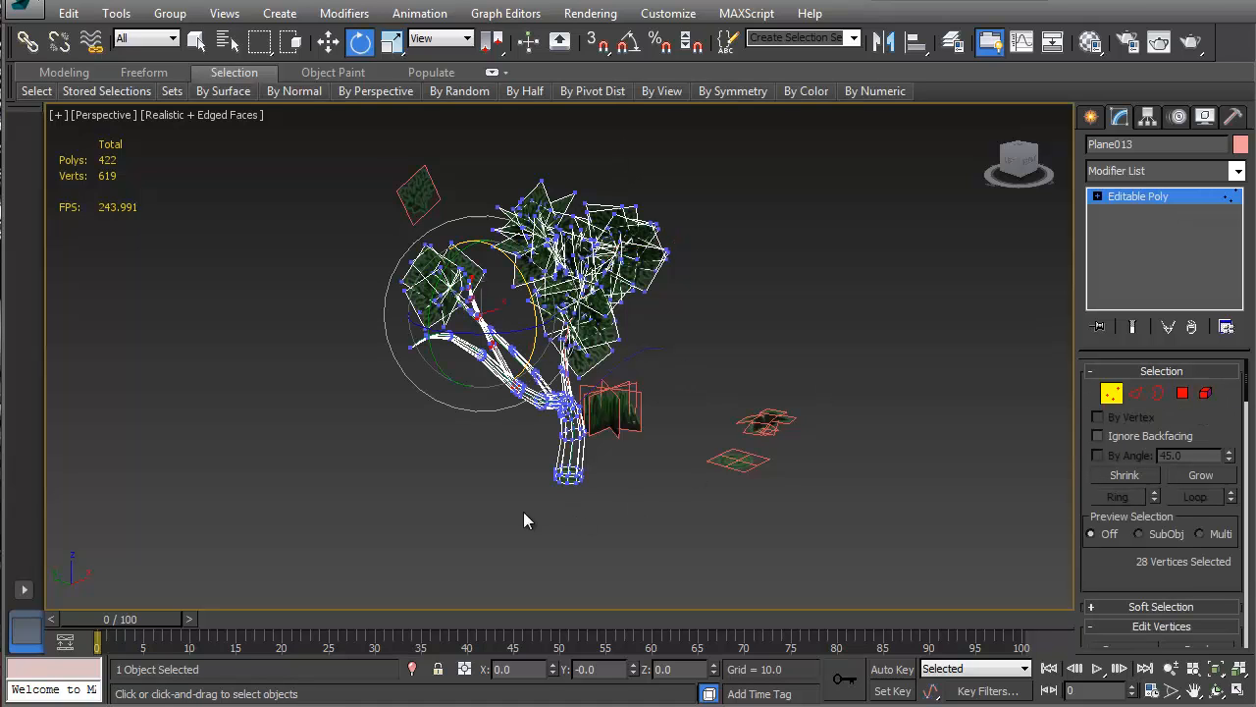
left_click(1113, 395)
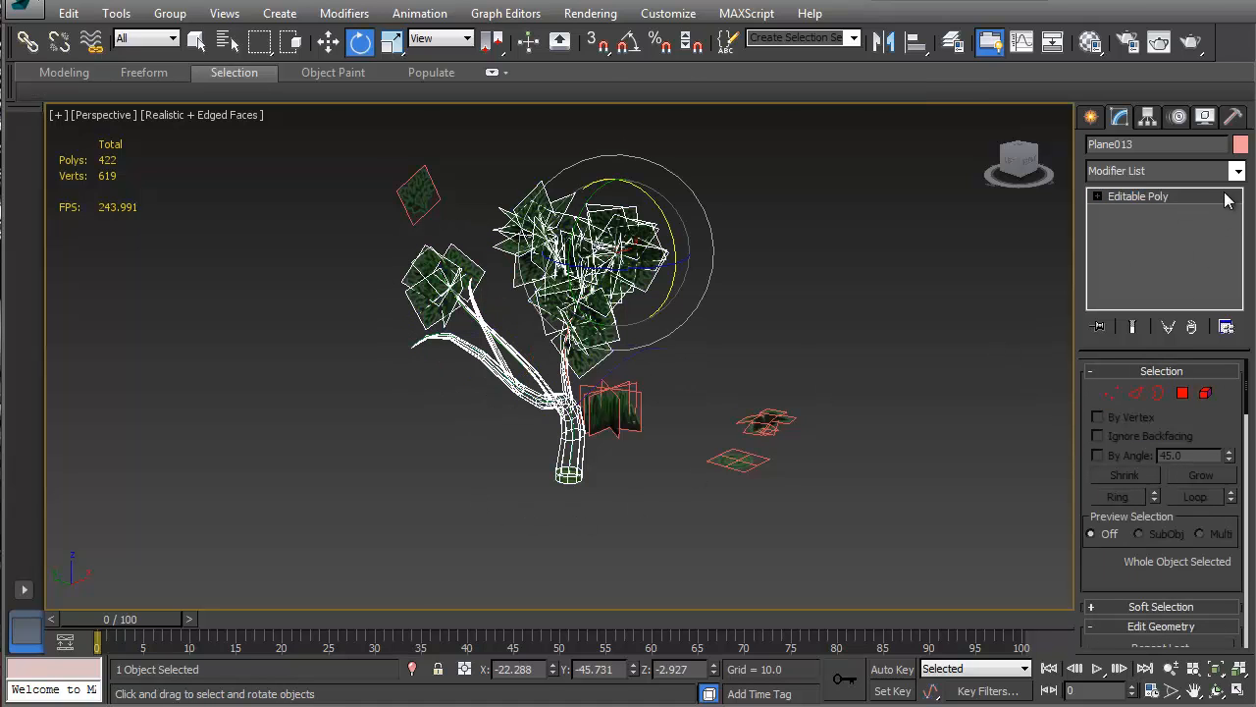
left_click(1238, 172)
left_click(771, 307)
- Switch to the Move tool, center only the pivot on the merged tree and align it to the world
right_click(549, 386)
left_click(571, 396)
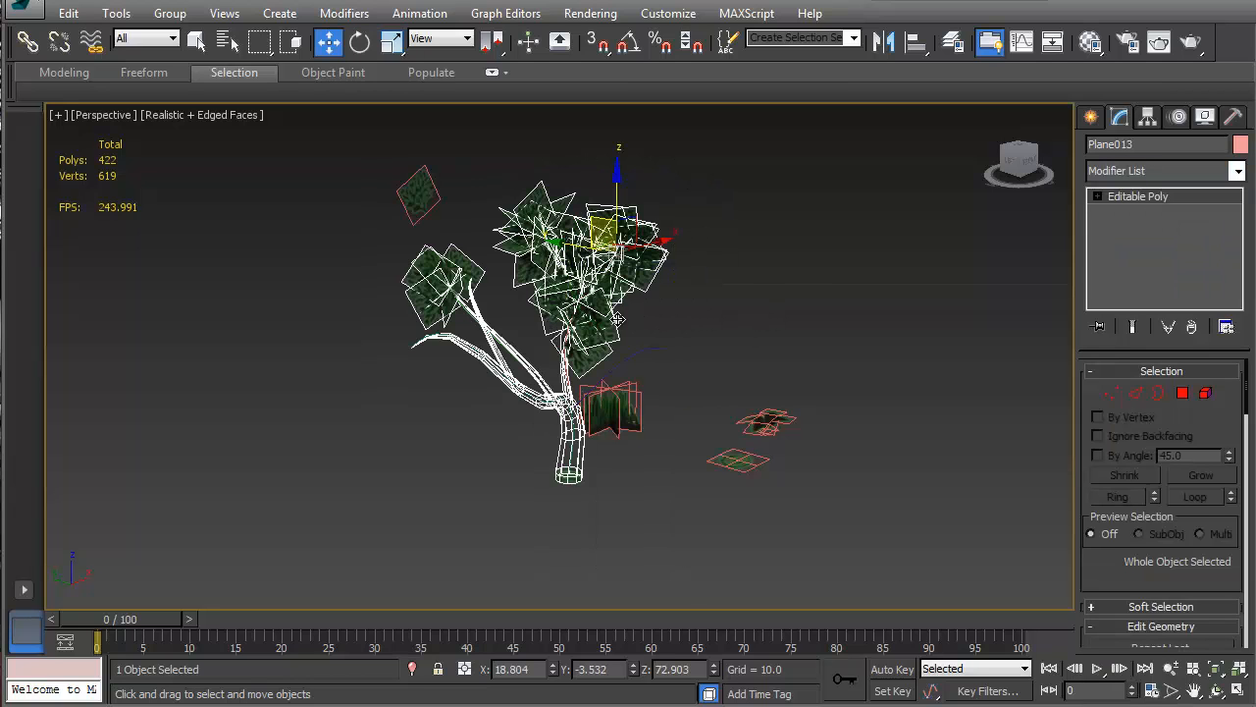
left_click(1147, 118)
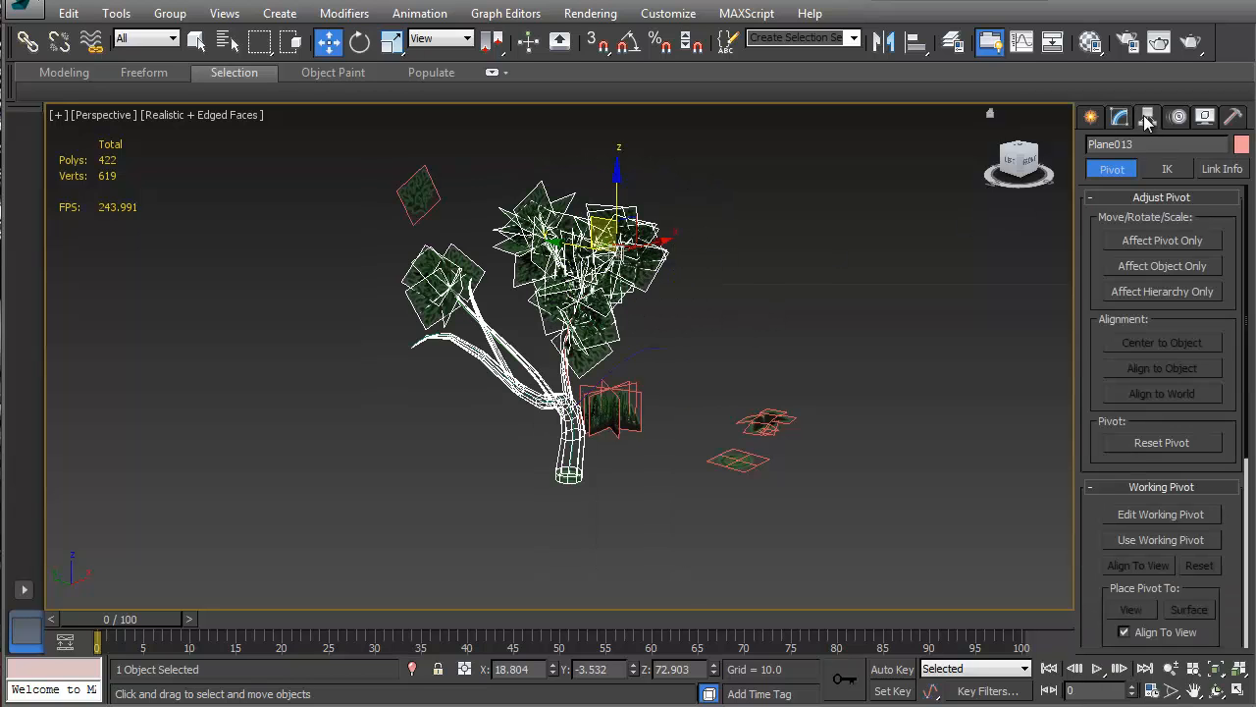
left_click(1153, 240)
left_click(1144, 344)
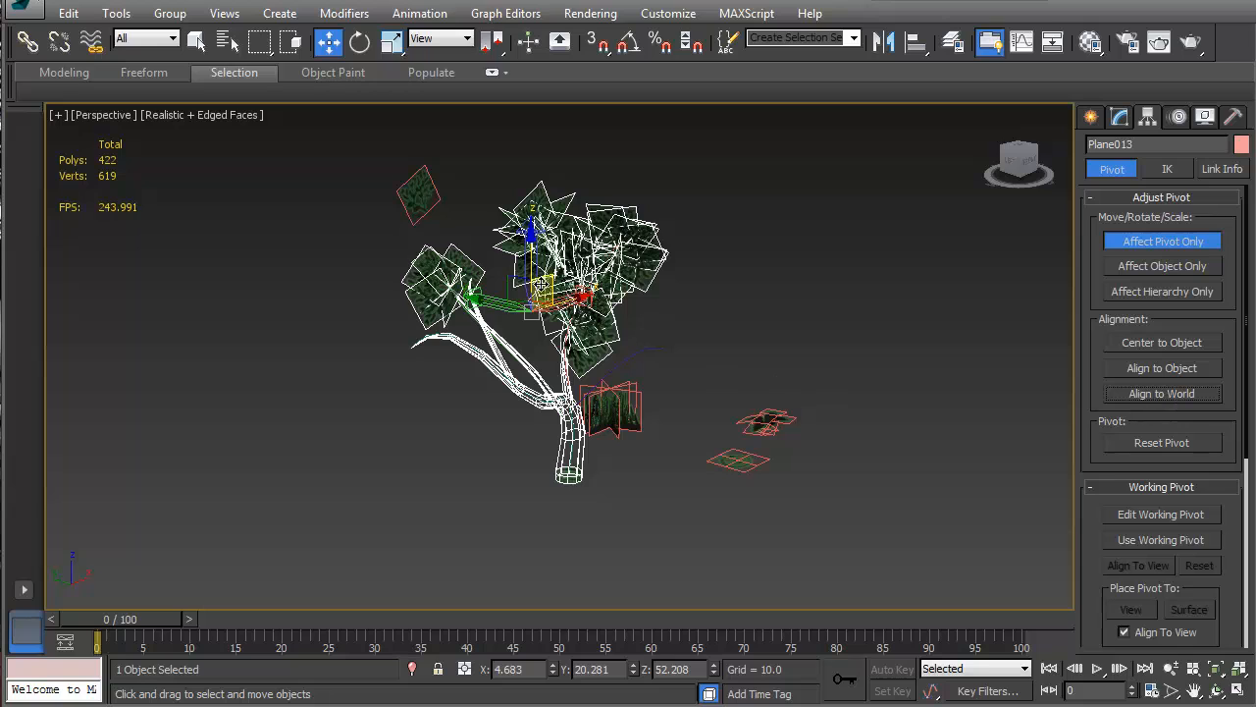
- Move the pivot to the base of the trunk with 3D snapping on and finish the pivot adjustment
key("s")
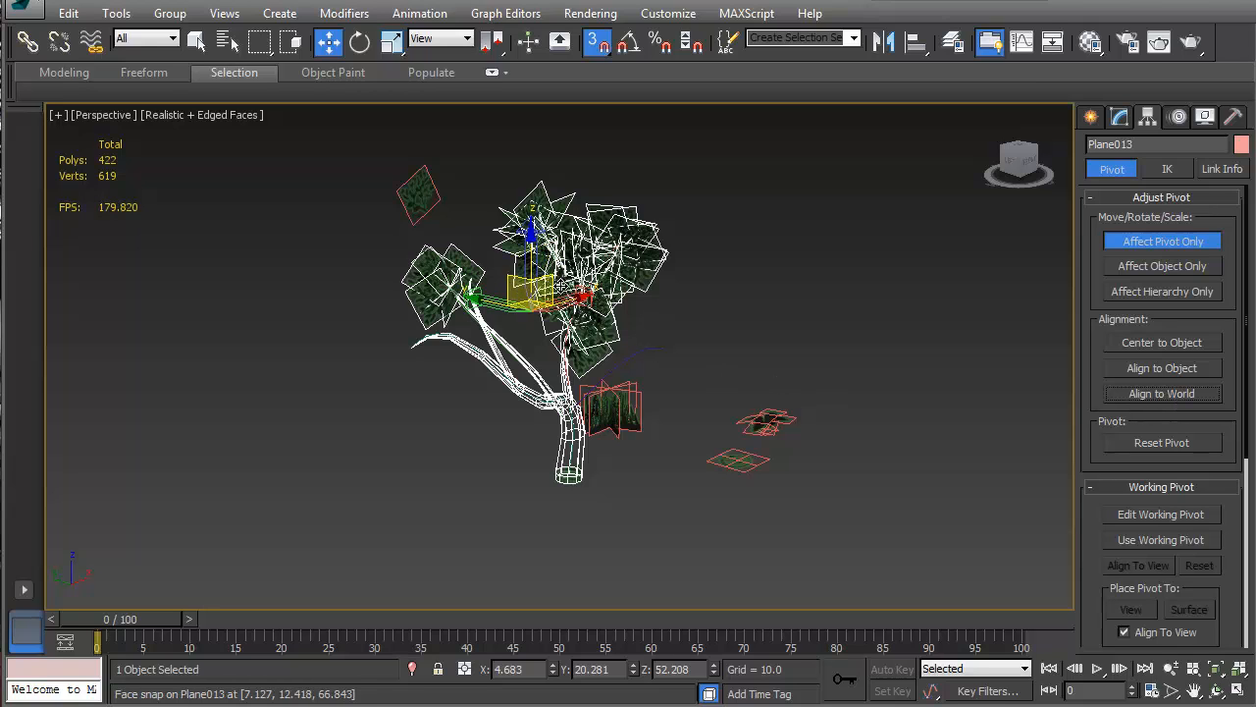
left_click_drag(531, 292, 569, 417)
left_click(1182, 245)
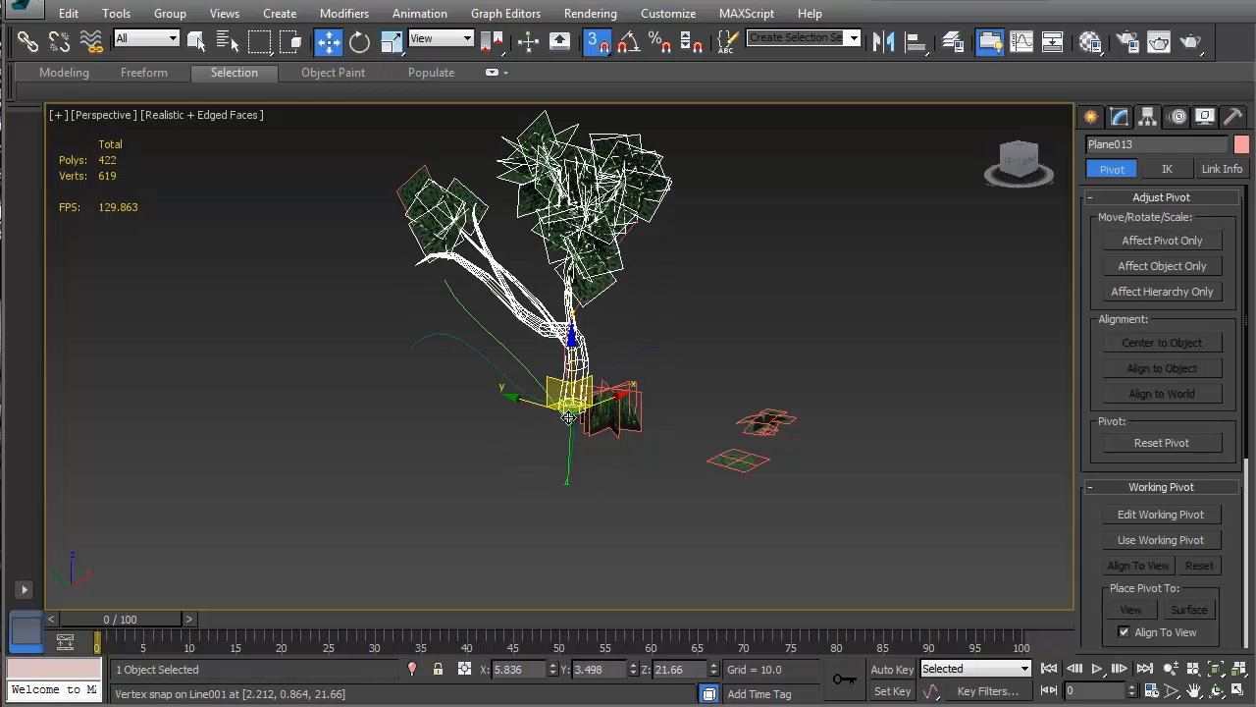
- Undo the accidental move of the tree and turn off 3D and angle snapping
key("ctrl+z")
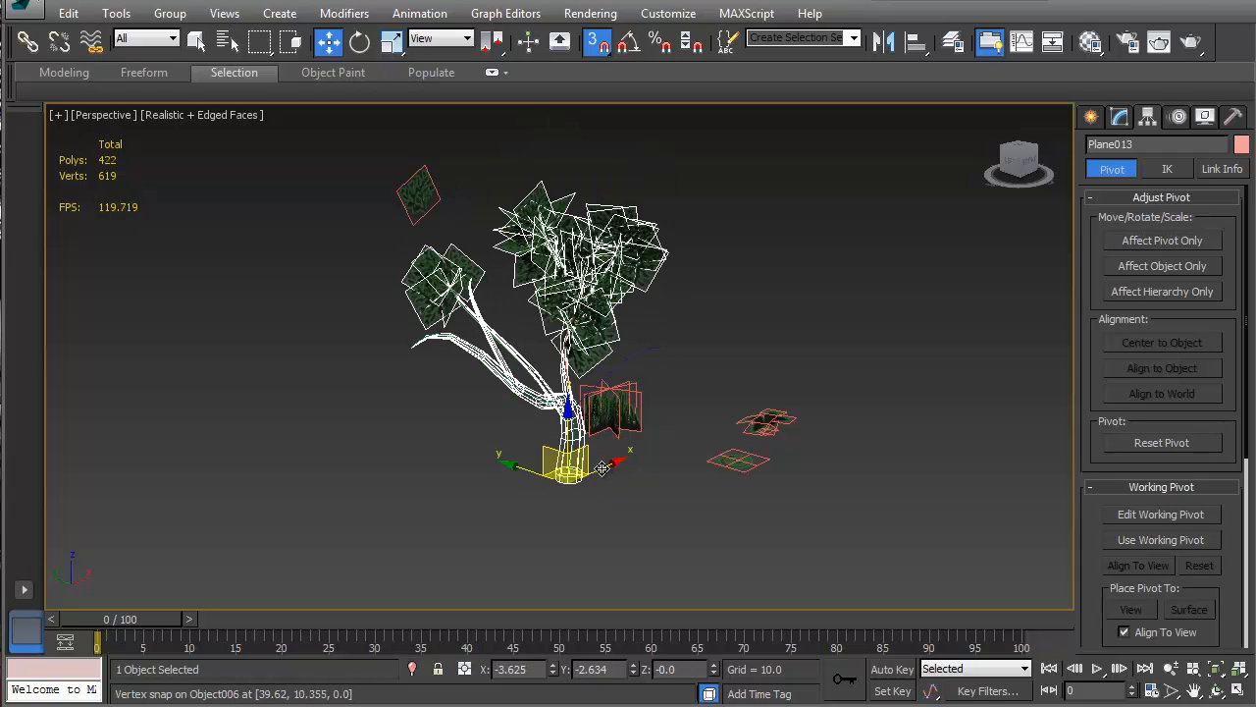
key("a")
key("s")
key("s")
key("s")
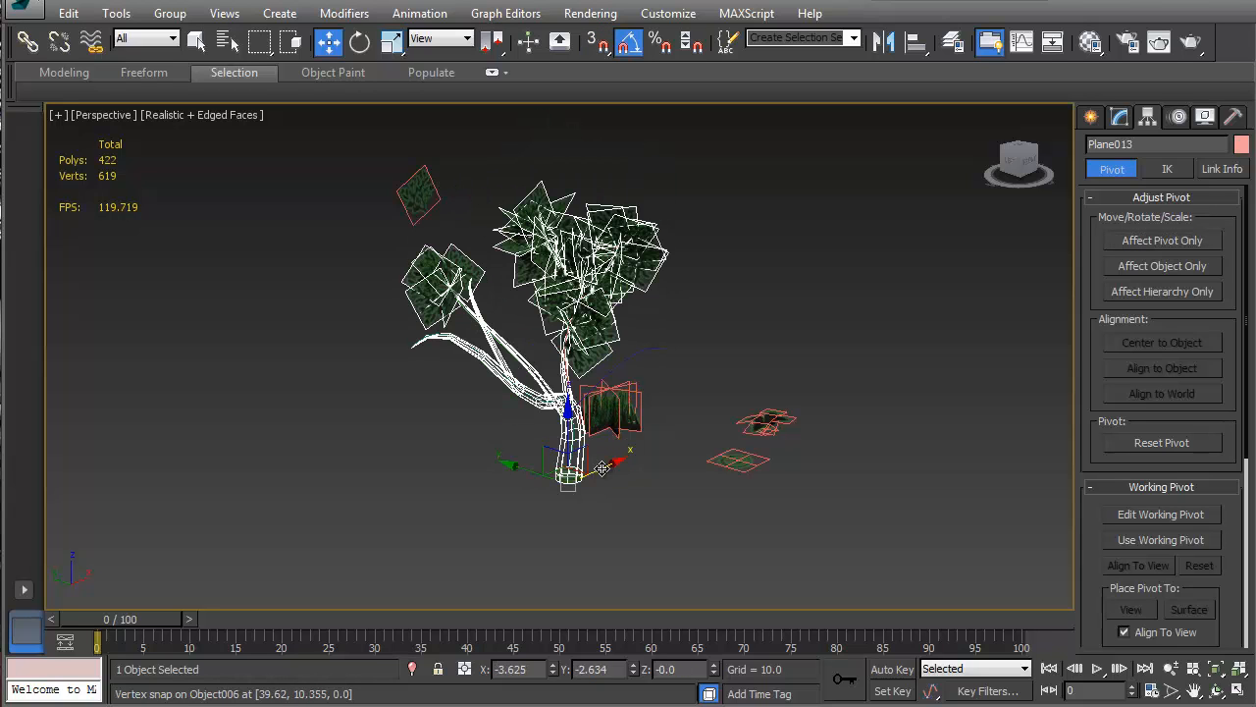
key("a")
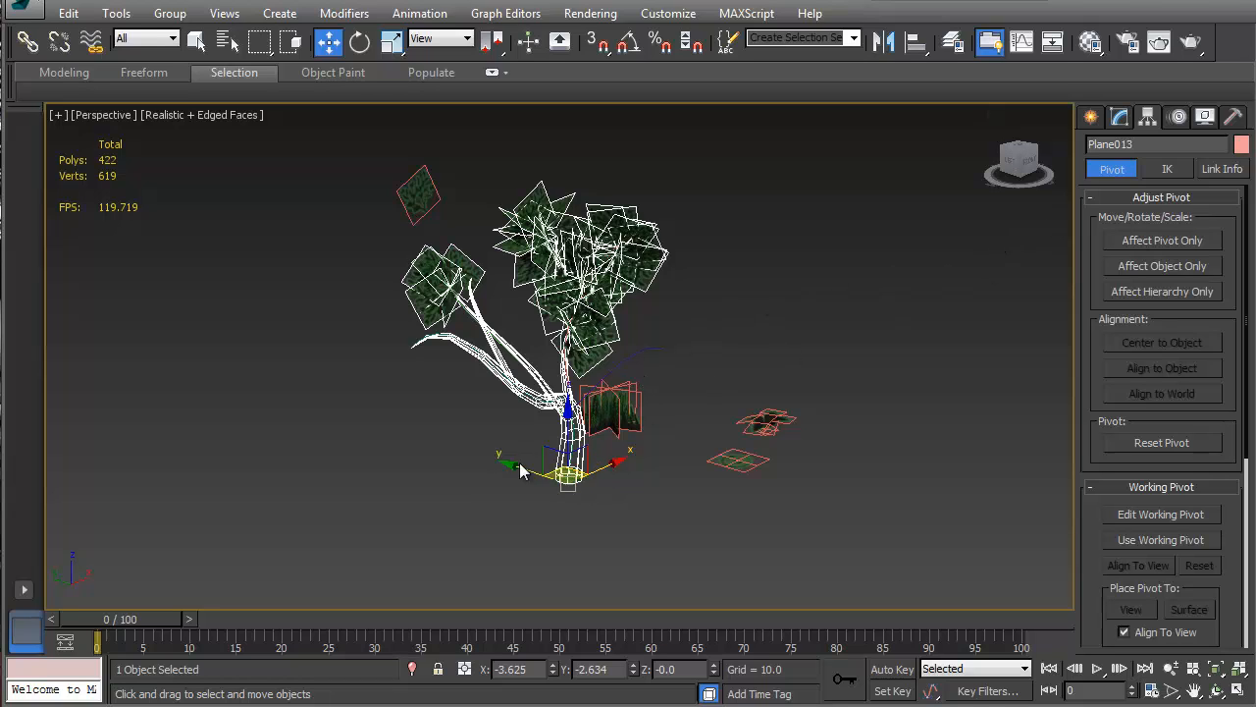
- Duplicate the whole tree along the Y axis as a single independent copy, placed at about Y 109
mouse_move(528, 473)
left_mouse_down("shift")
mouse_move(314, 412)
mouse_move(261, 380)
mouse_move(316, 424)
left_mouse_up("shift")
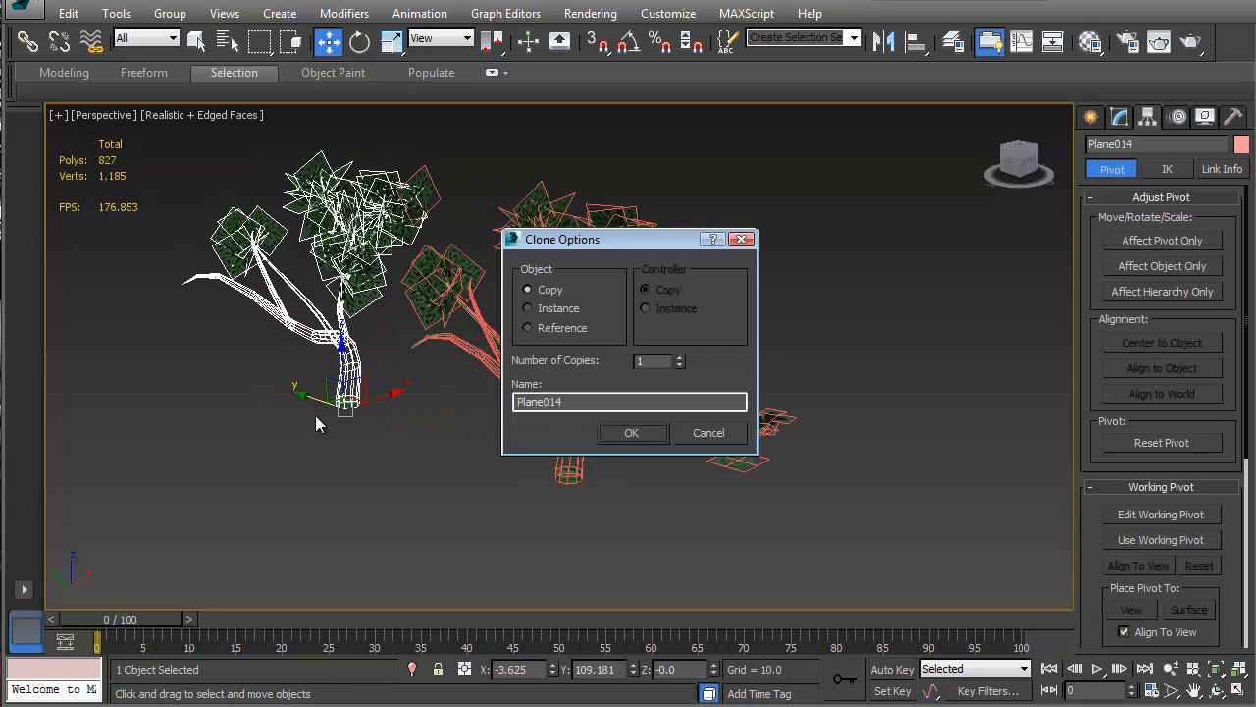
left_click(618, 435)
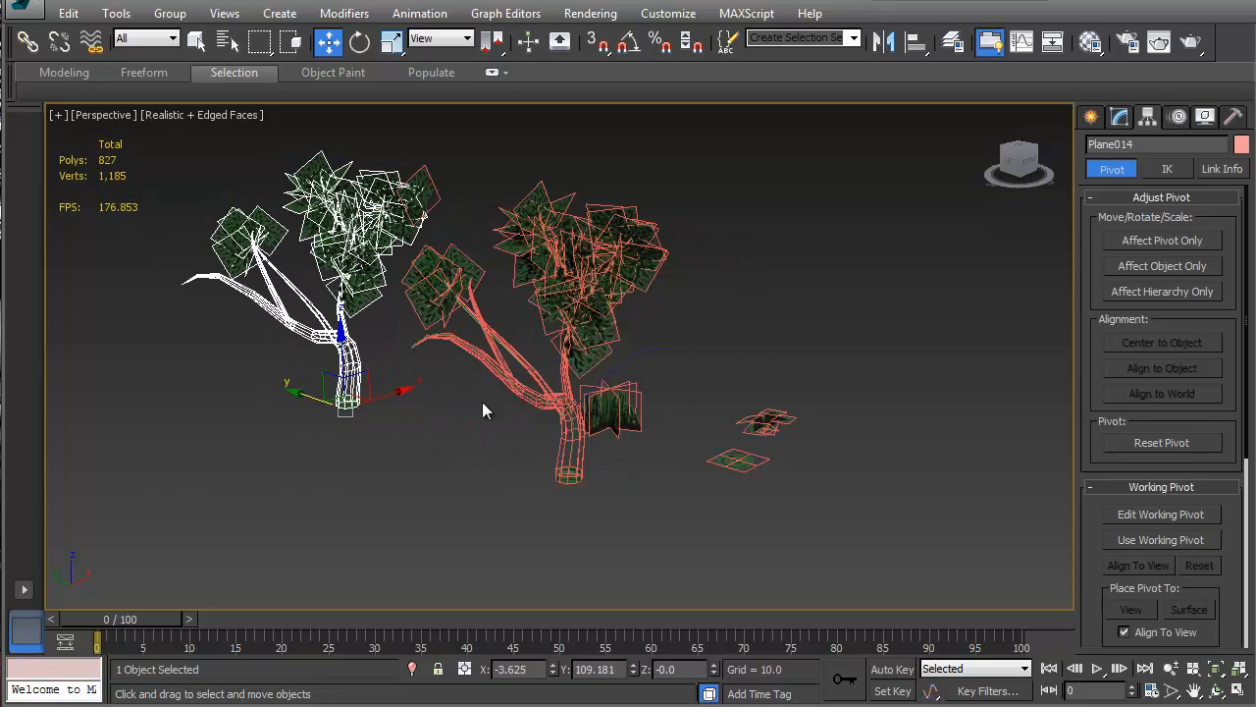
- Add an FFD 2x2x2 modifier to the duplicated tree and enter its Control Points level
left_click(1119, 118)
left_click(1239, 171)
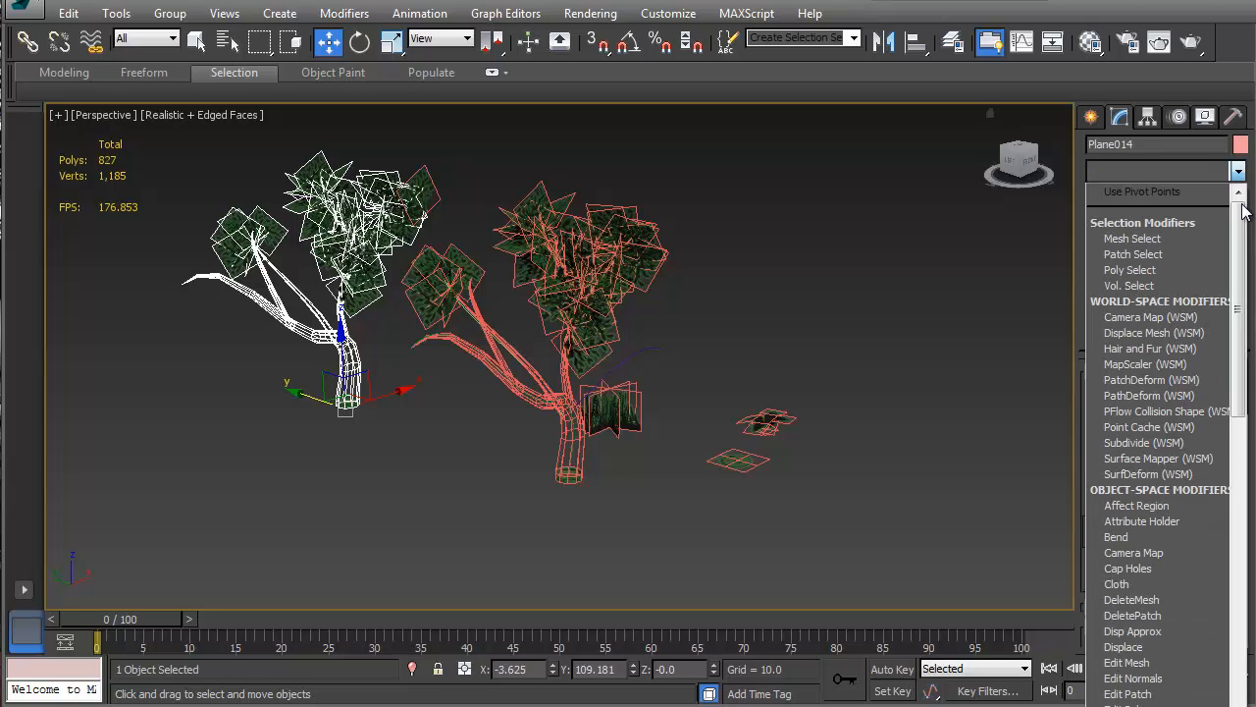
left_click_drag(1242, 211, 1237, 291)
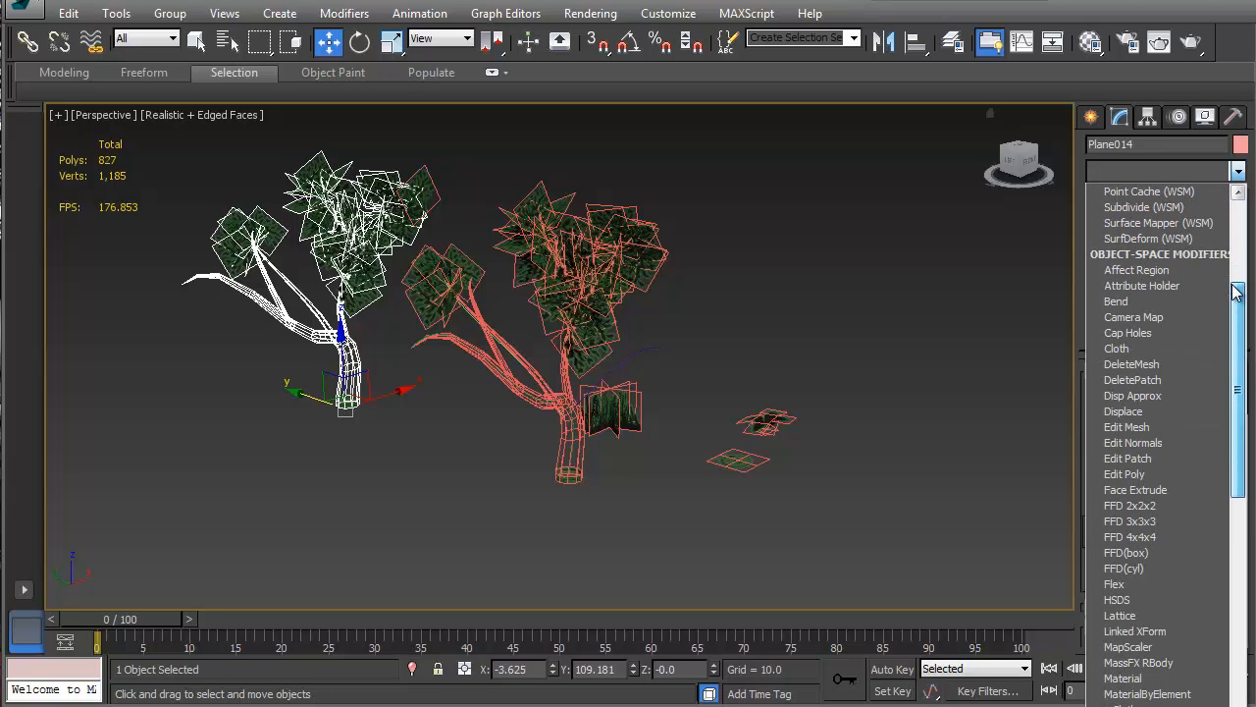
left_click(1129, 505)
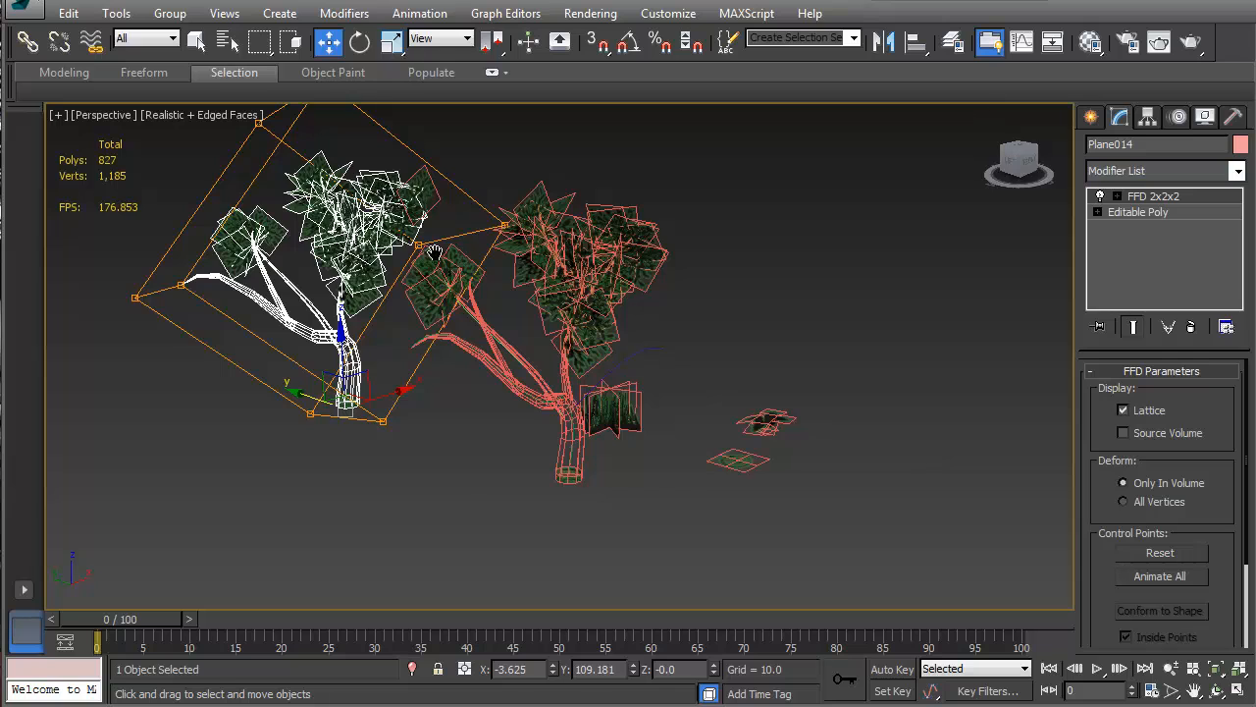
middle_click_drag(434, 254, 499, 356)
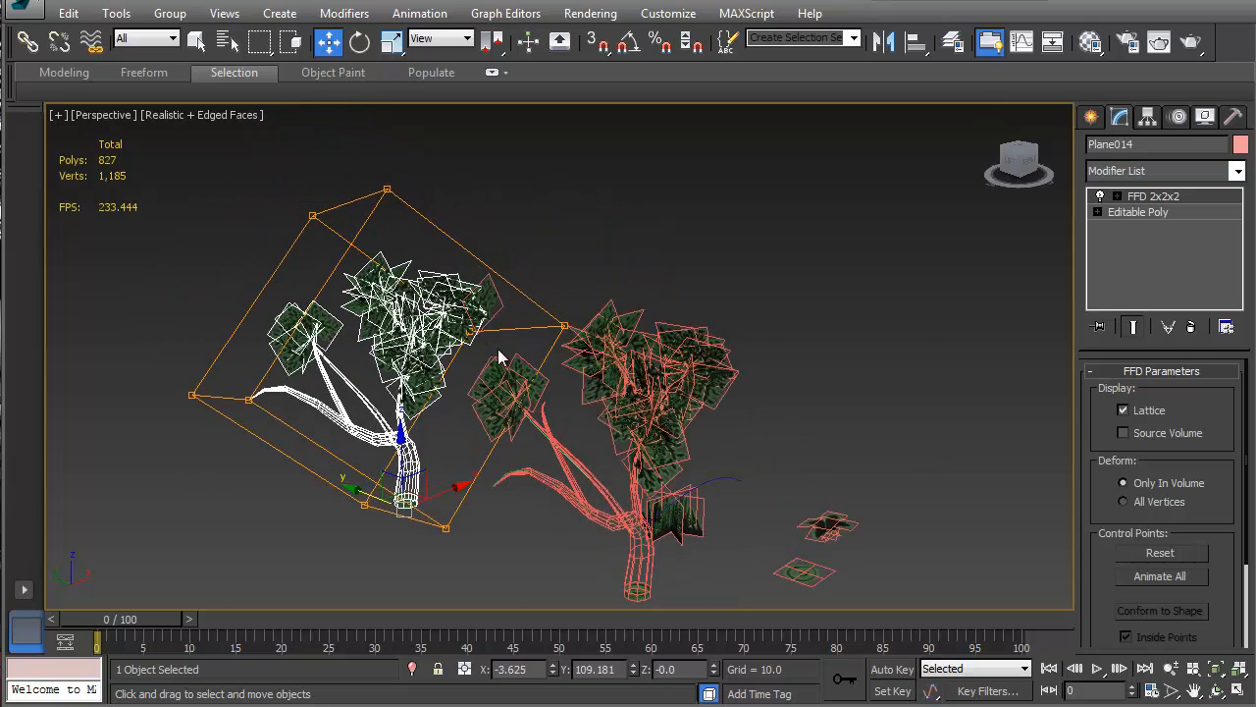
left_click(1117, 196)
left_click(1109, 214)
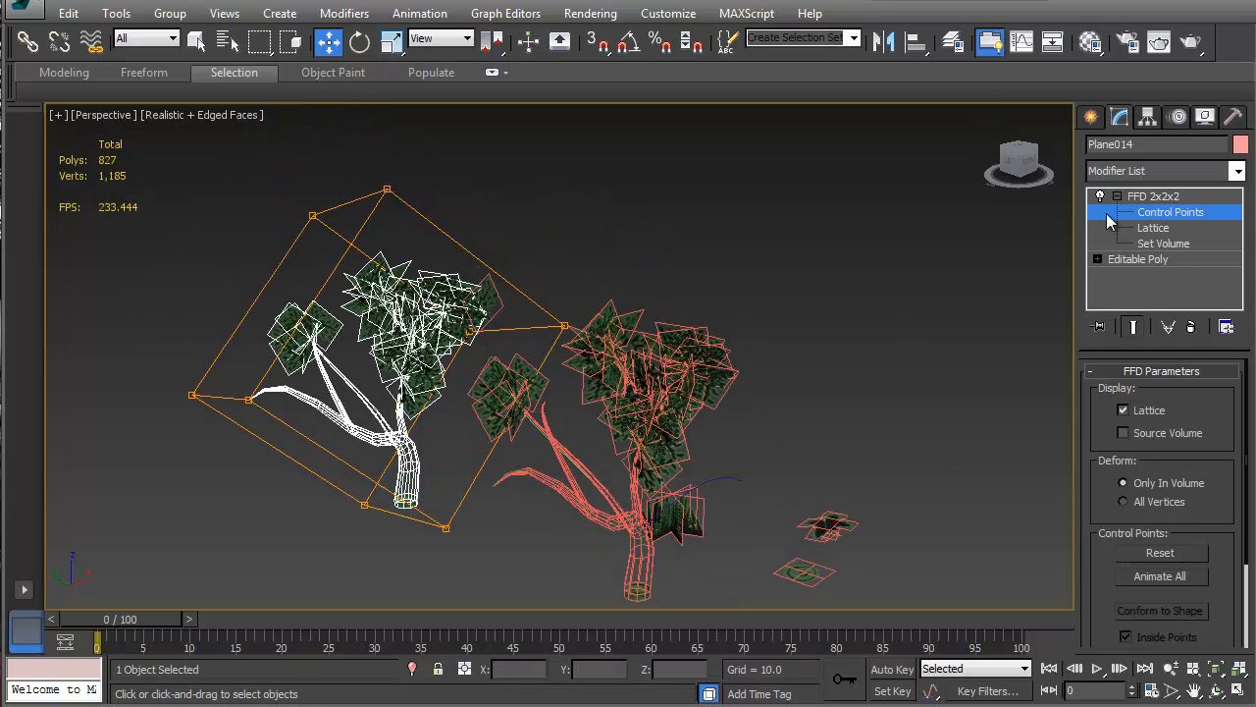
- Lower the lattice's topmost control point to about Z 100 and reposition the upper corner nearest the original tree
left_click(385, 193)
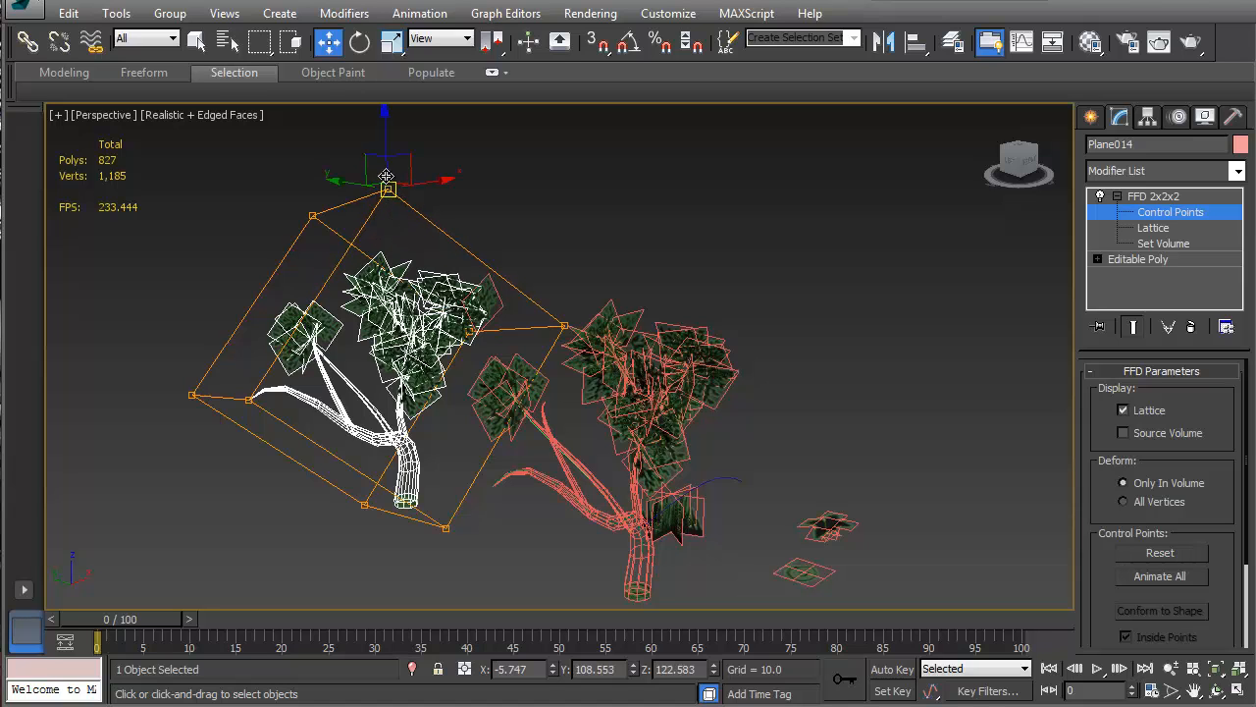
left_click_drag(385, 194, 390, 206)
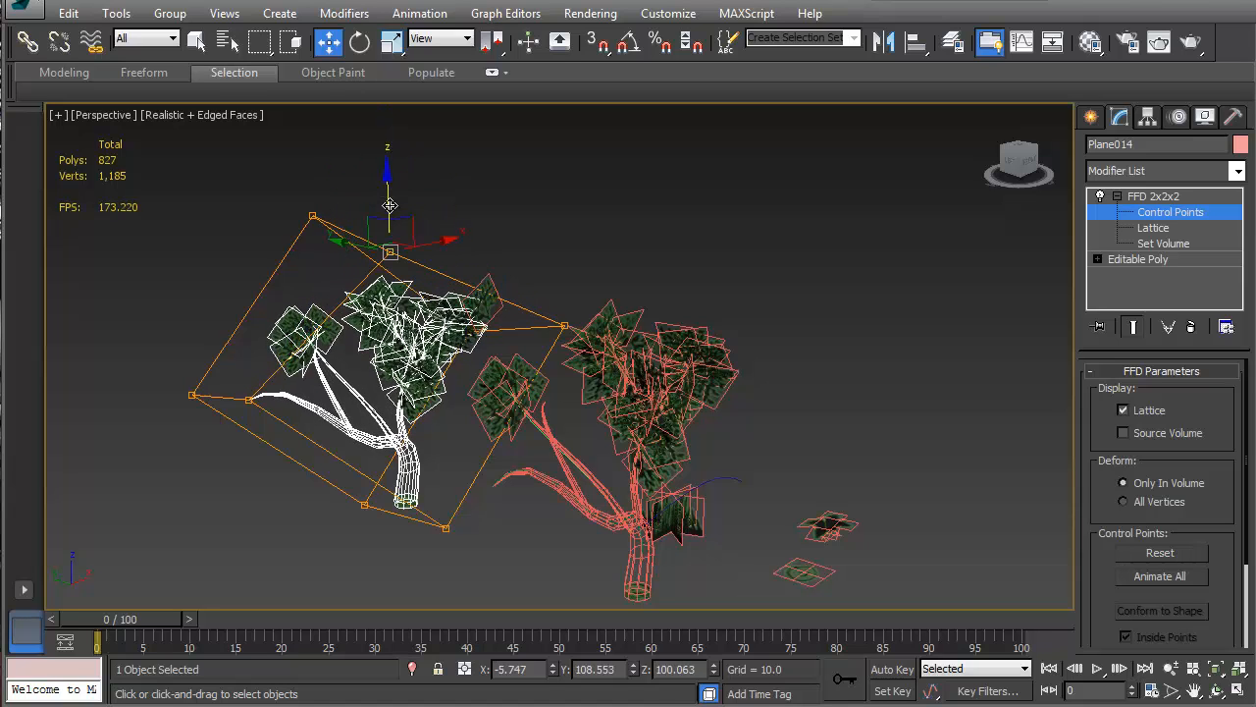
left_click(565, 327)
left_click_drag(564, 327, 593, 338)
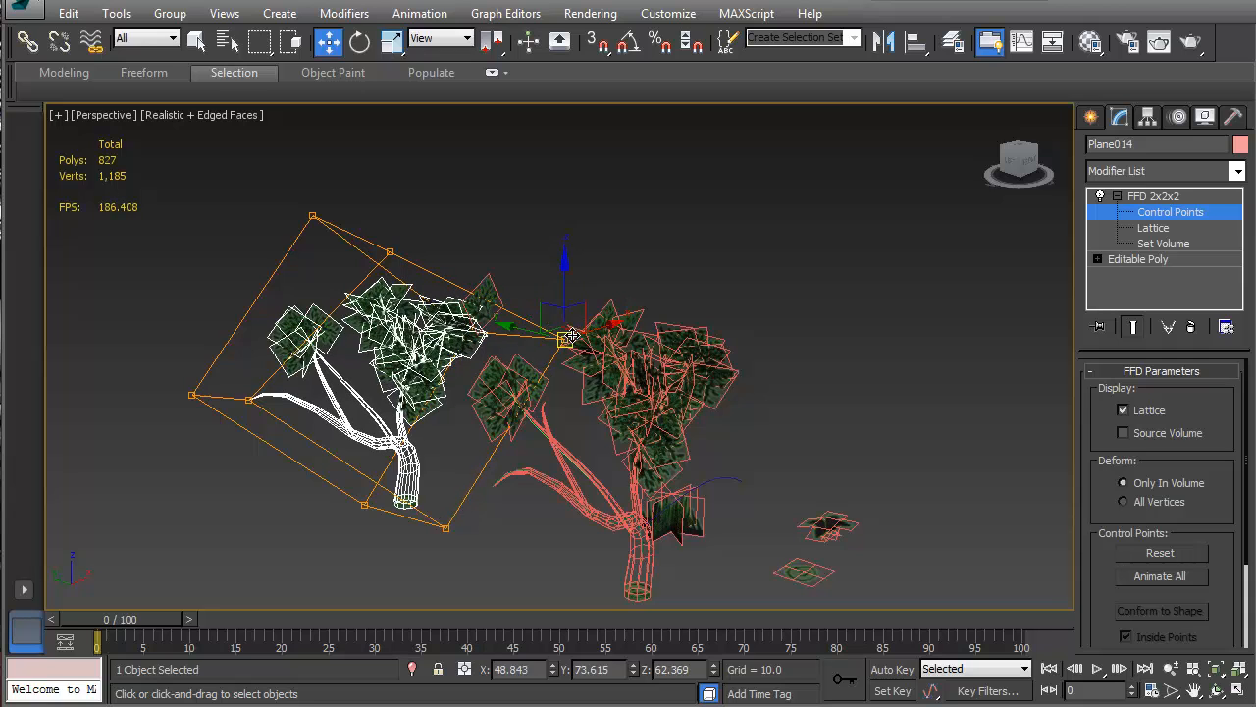
middle_click_drag(639, 343, 620, 415, "alt")
left_click_drag(580, 329, 602, 319)
- Shift the control point at the bare branch tip to about X -54, Y 71, and pull two lower lattice corners inward toward the trunk
left_click(283, 297)
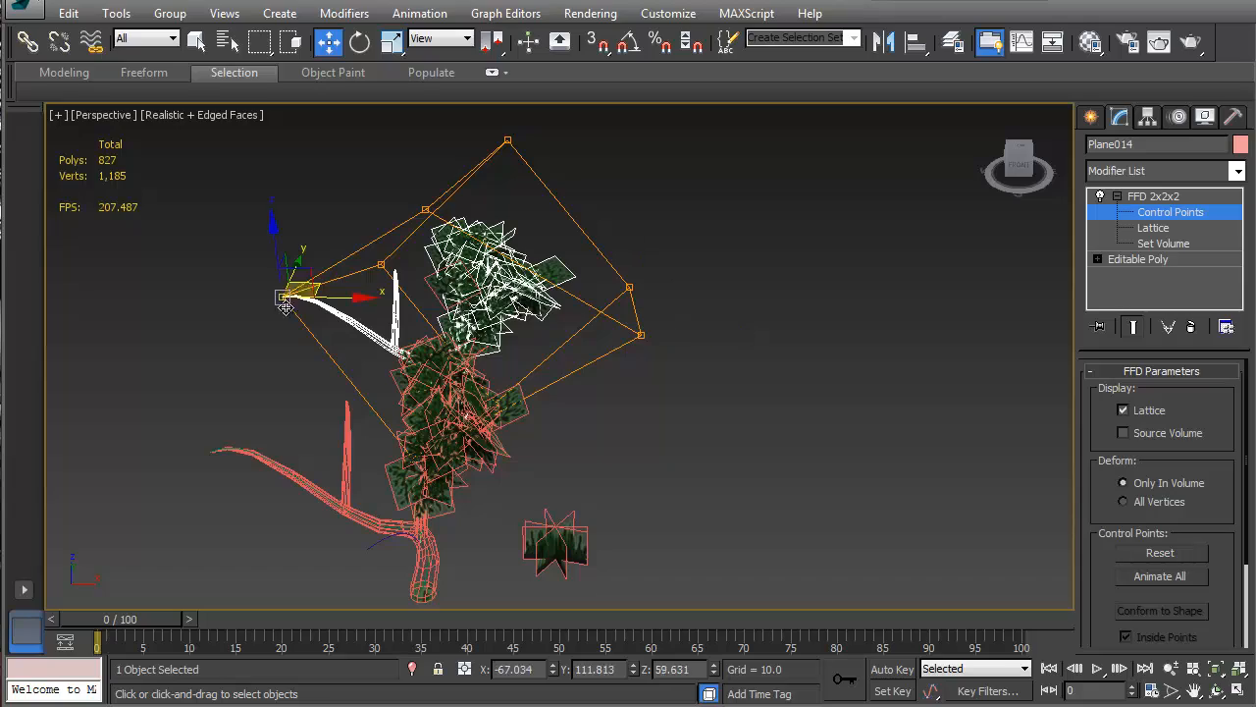
left_click_drag(287, 290, 293, 343)
middle_click_drag(292, 344, 379, 398, "alt")
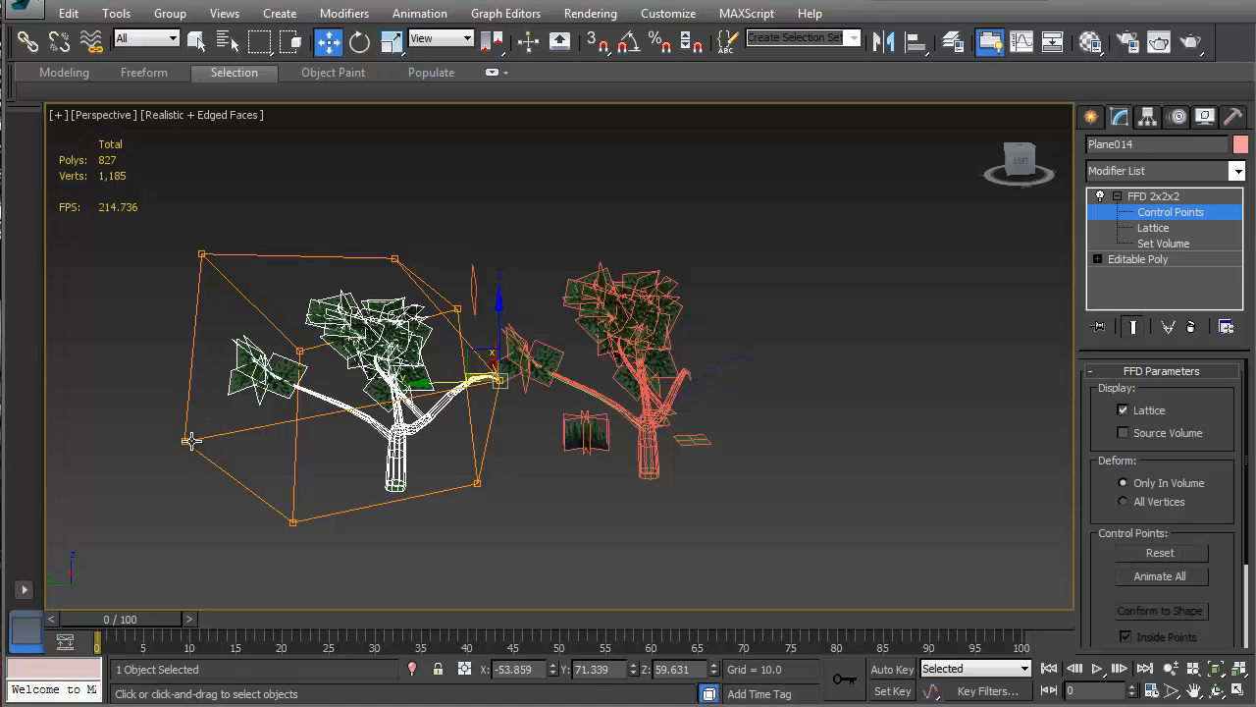
left_click_drag(183, 442, 255, 441)
left_click_drag(293, 521, 338, 521)
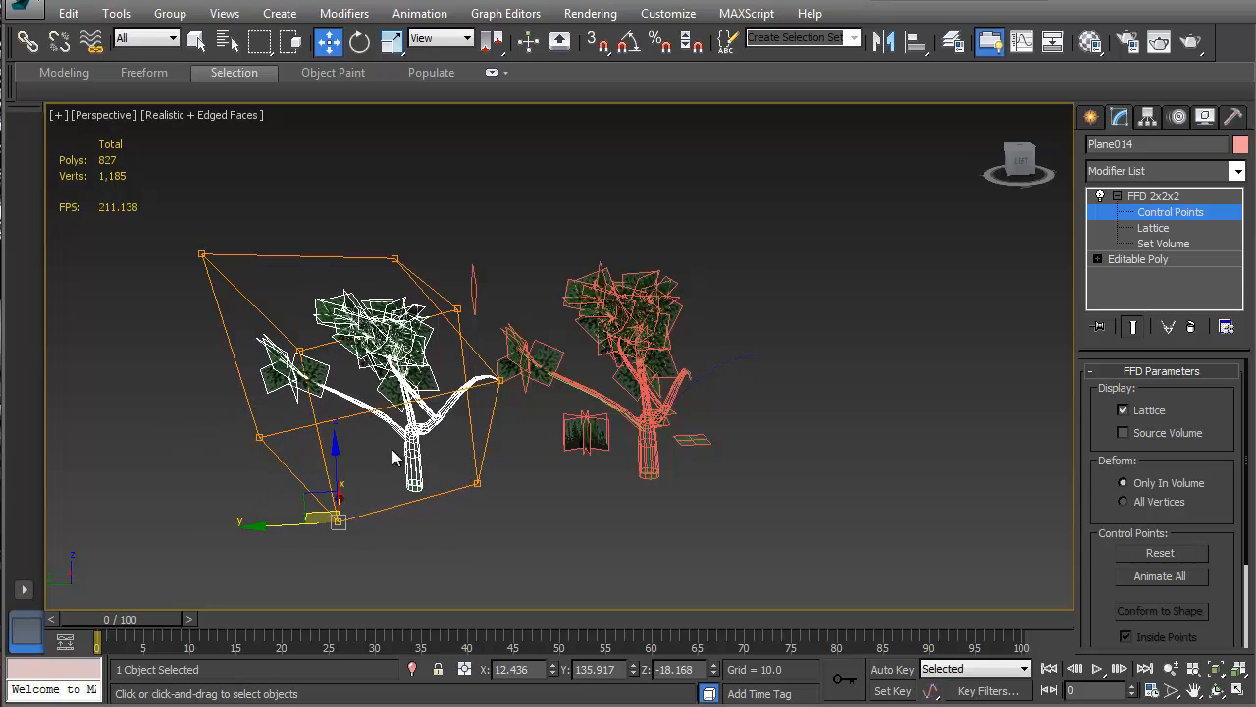
- Pull the control point at the bare branch tip out to about X 41, Y 16, and leave the Control Points level
middle_click_drag(348, 386, 528, 367, "alt")
left_click_drag(540, 330, 418, 262)
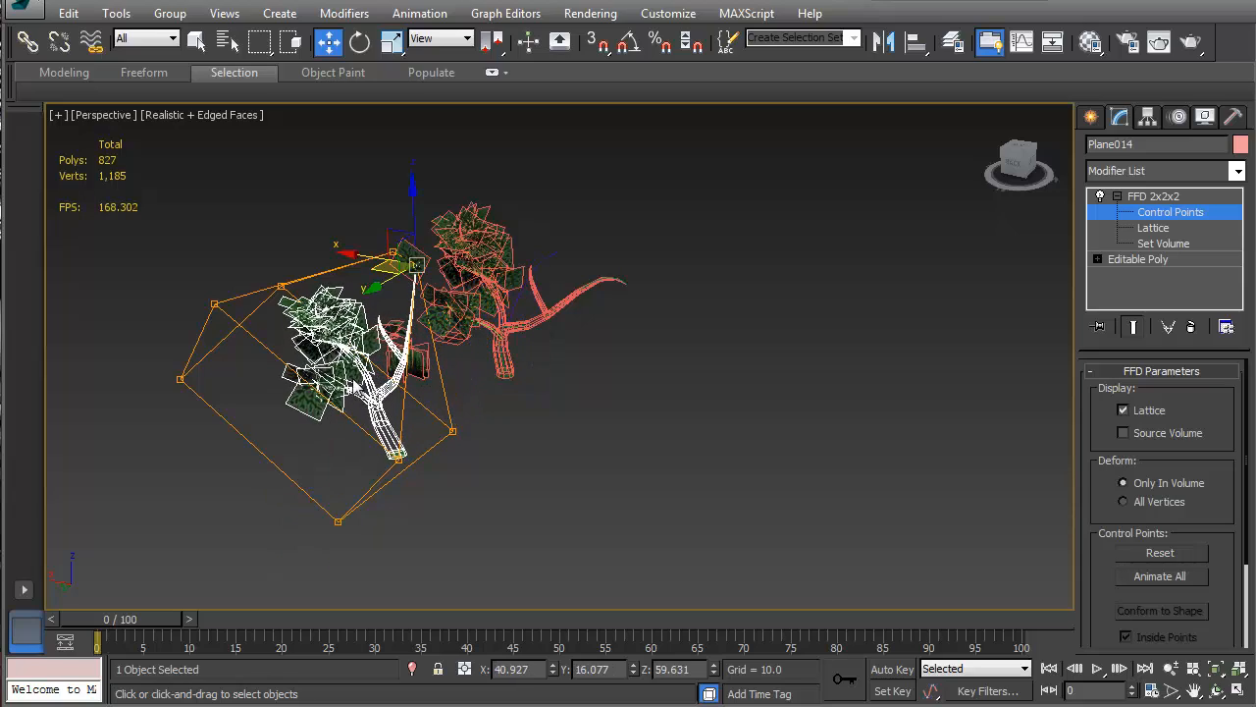
middle_click_drag(351, 386, 242, 419, "alt")
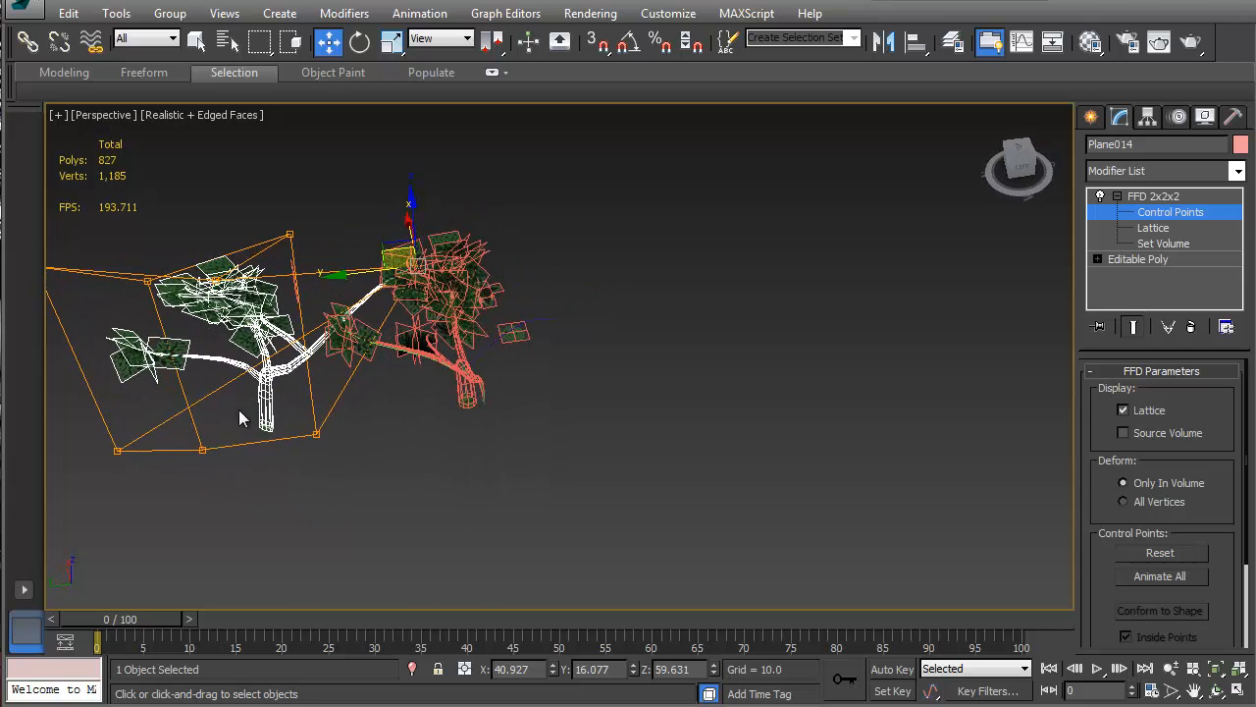
left_click(1165, 218)
middle_click_drag(226, 429, 339, 444)
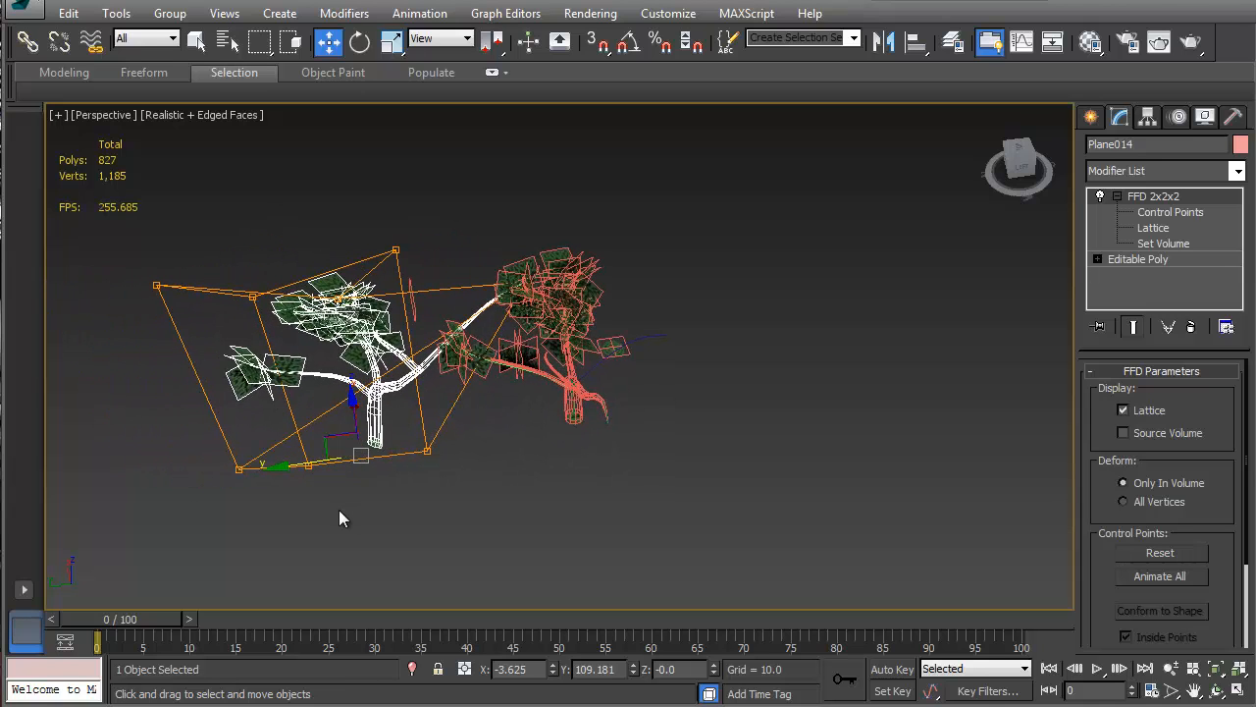